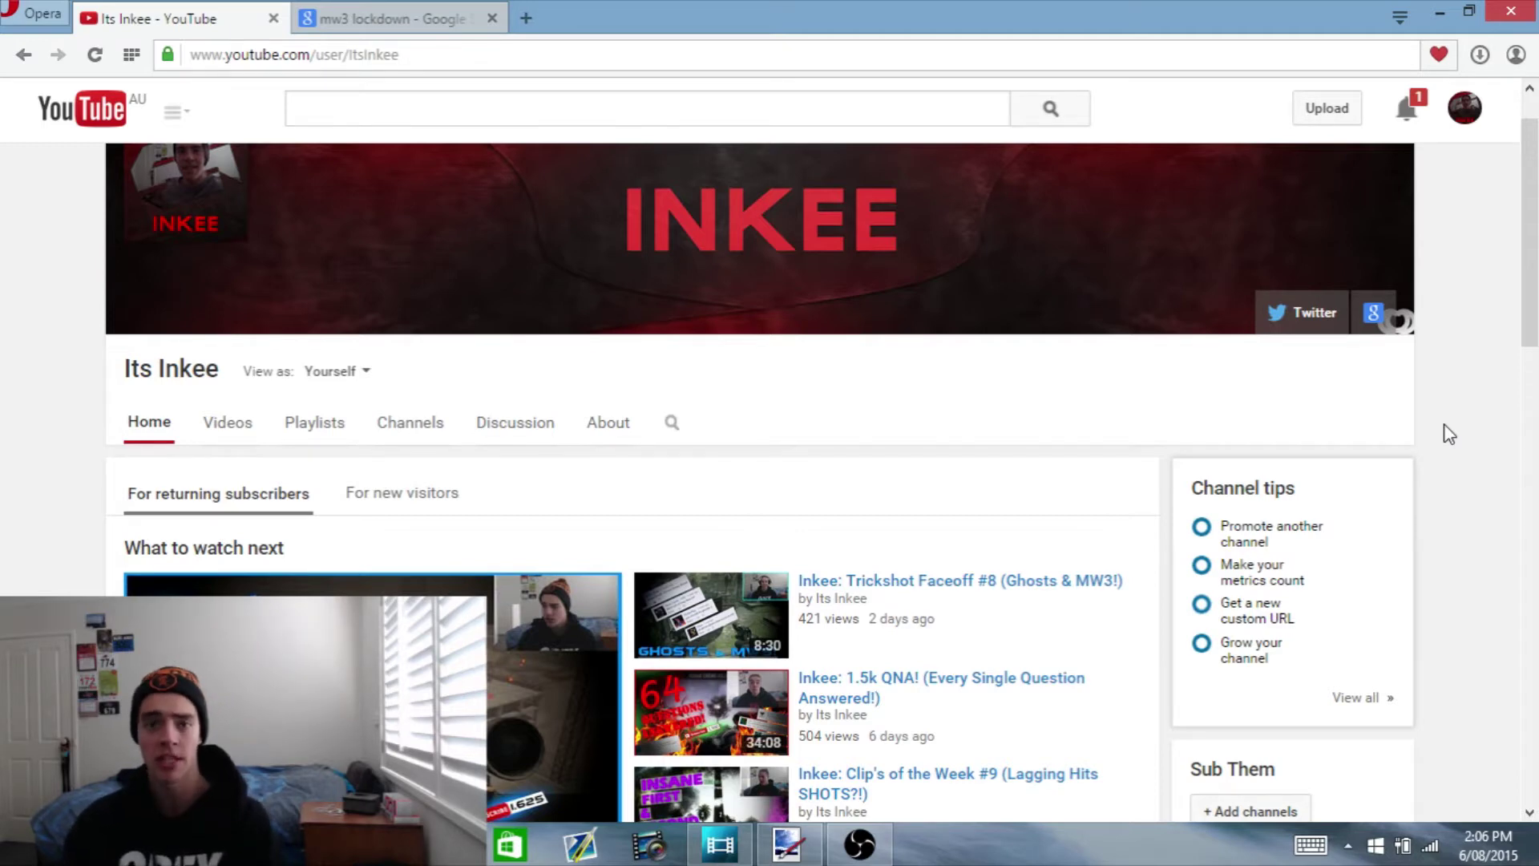
Switch to paint.net and move the Tools window up beside the upper part of the canvas
scroll(1534, 351, "down", 2)
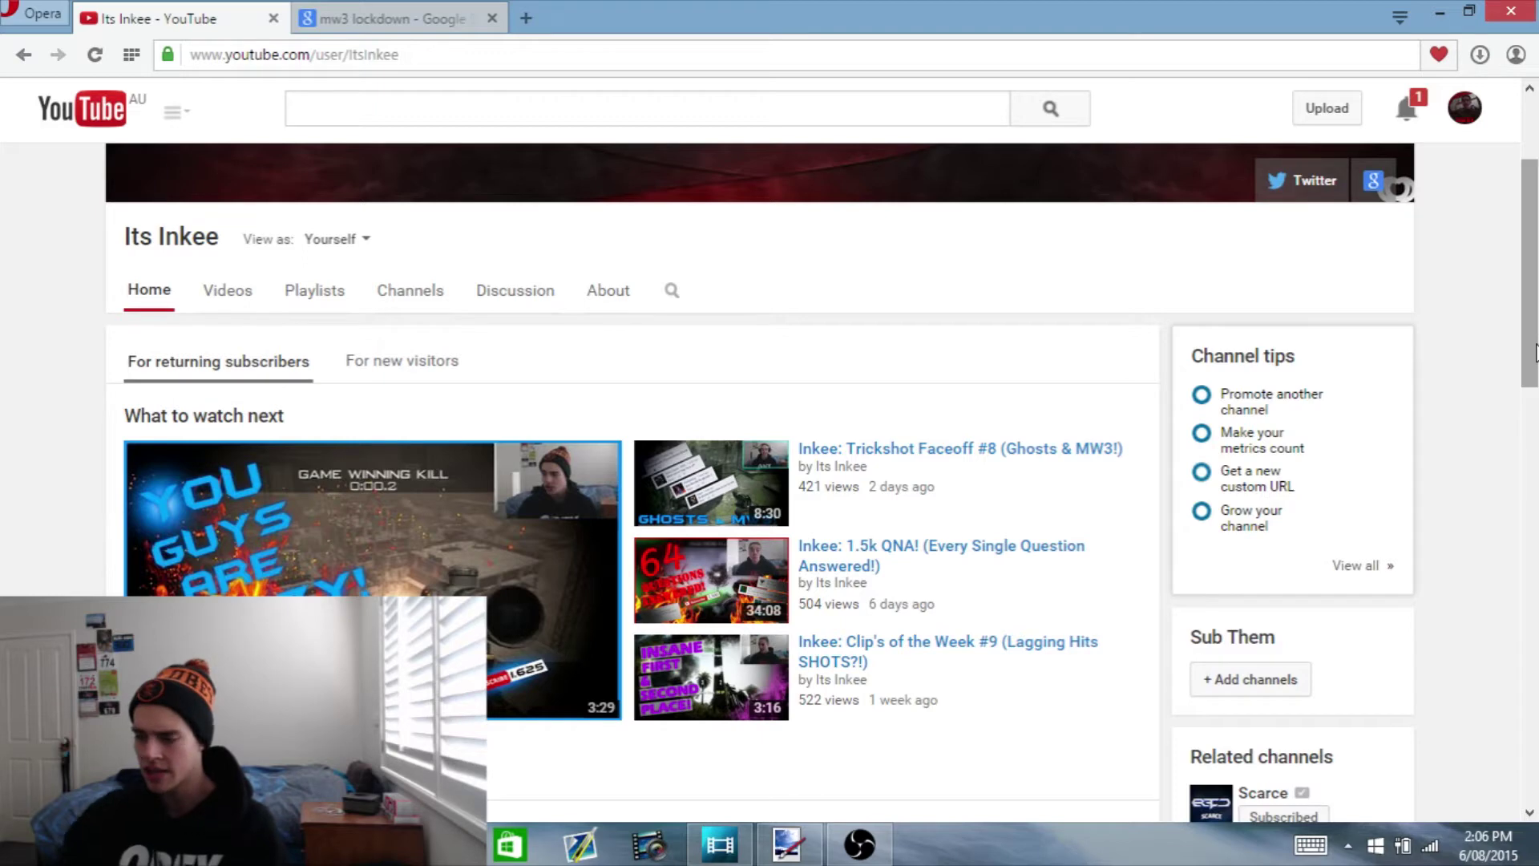
mouse_move(1536, 353)
left_mouse_down()
mouse_move(1532, 291)
mouse_move(1515, 371)
left_mouse_up()
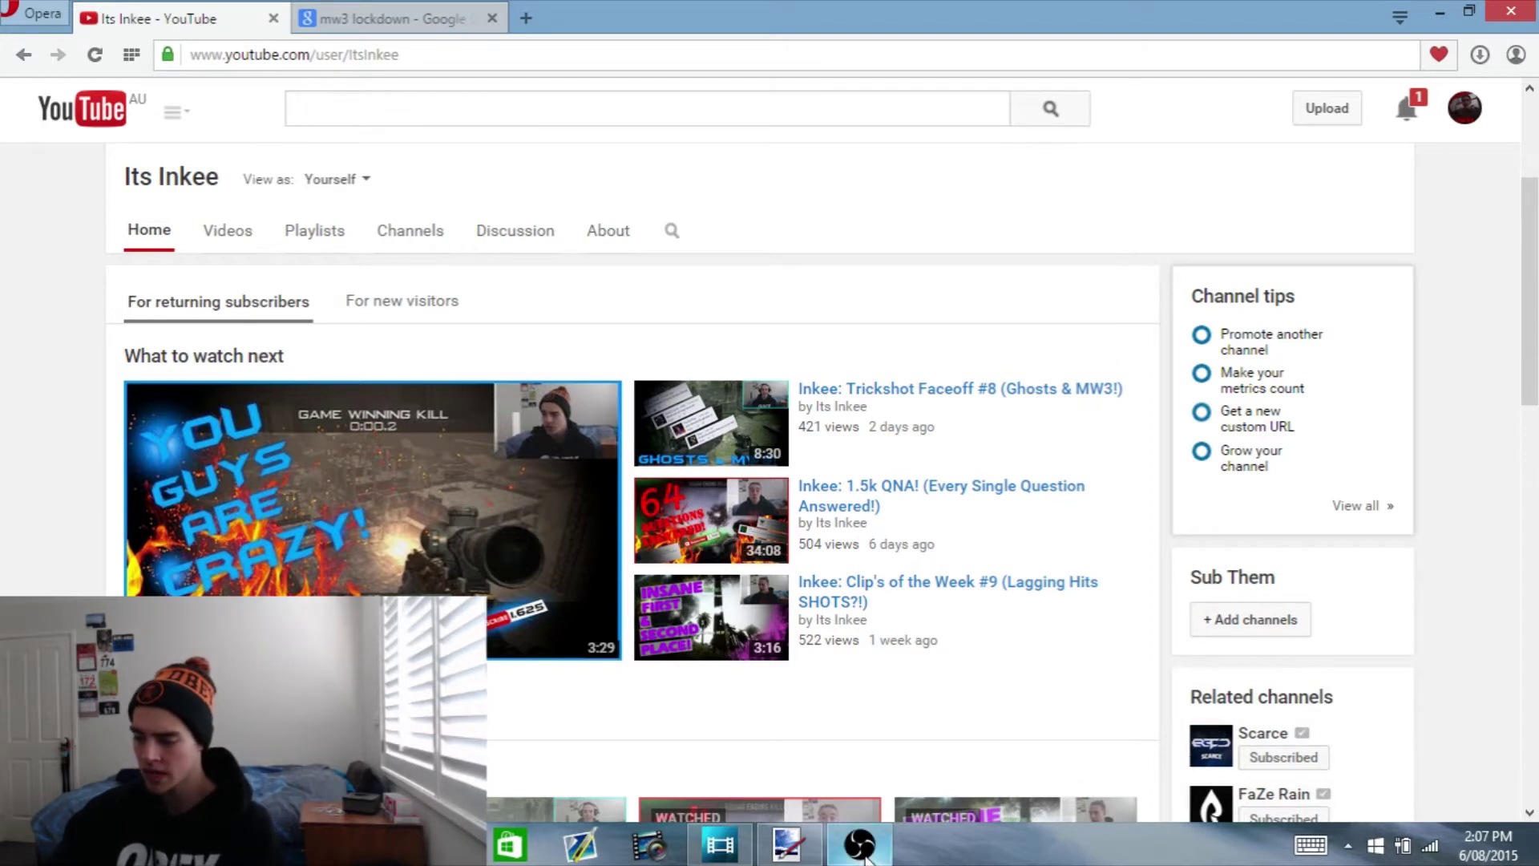
left_click(789, 848)
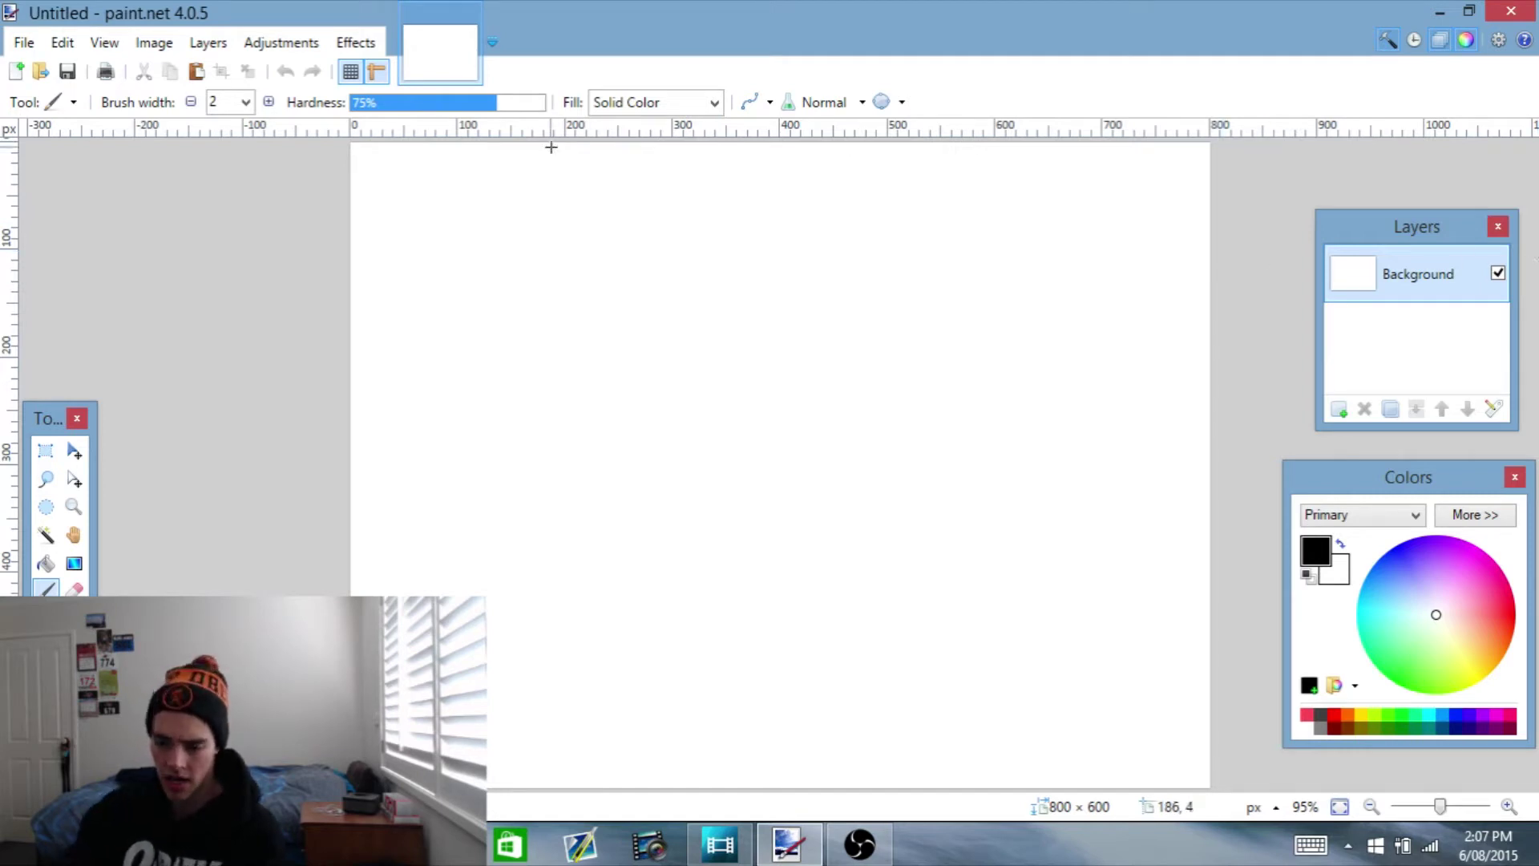
left_click_drag(49, 432, 84, 149)
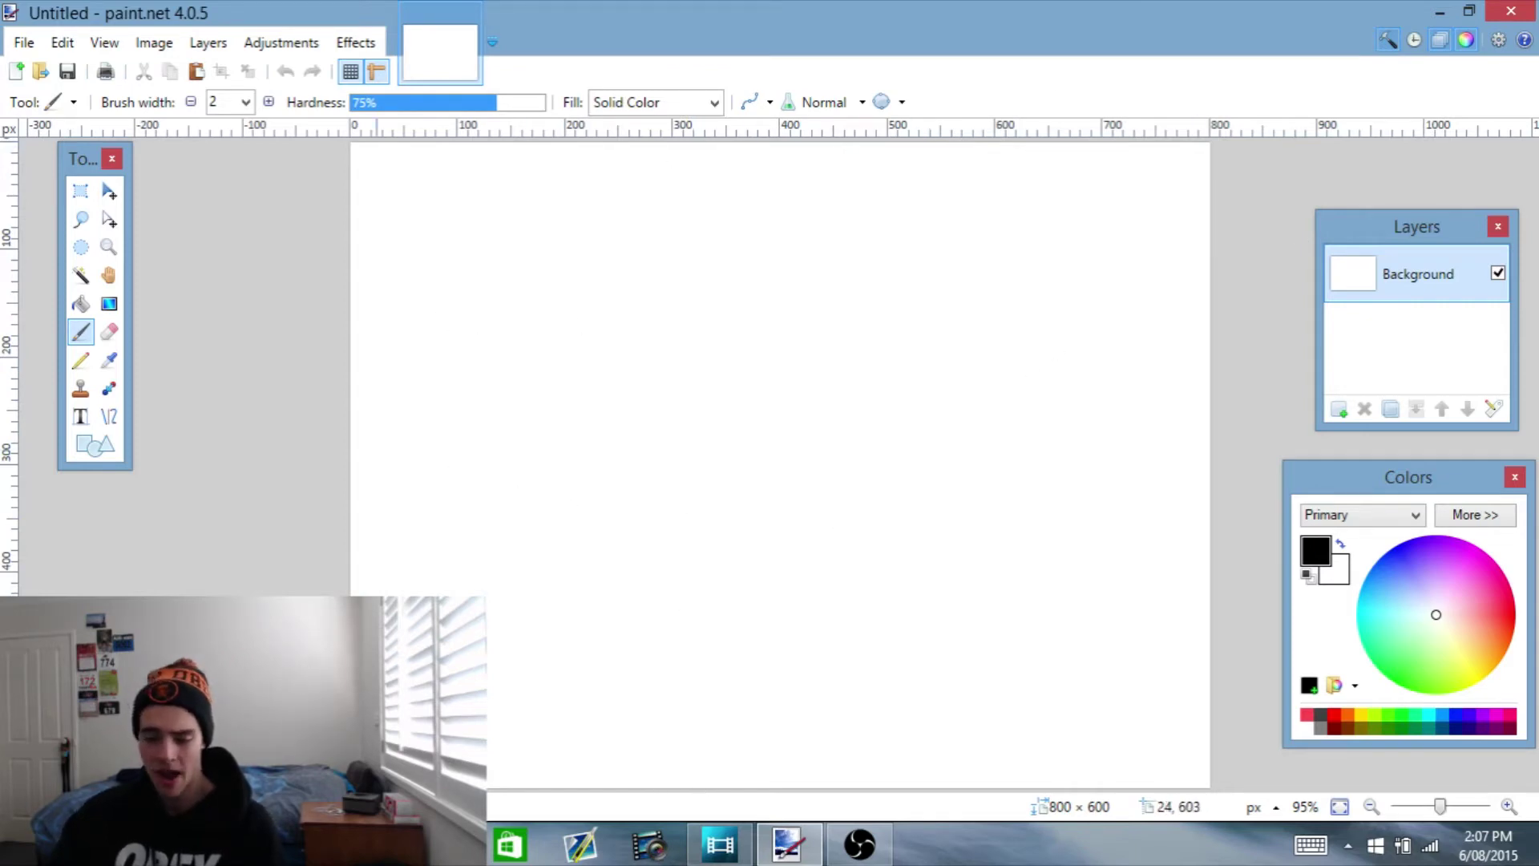
Return to the browser's Google search and search images for "mw3 lockdown 1280 x 720"
key("alt+Tab")
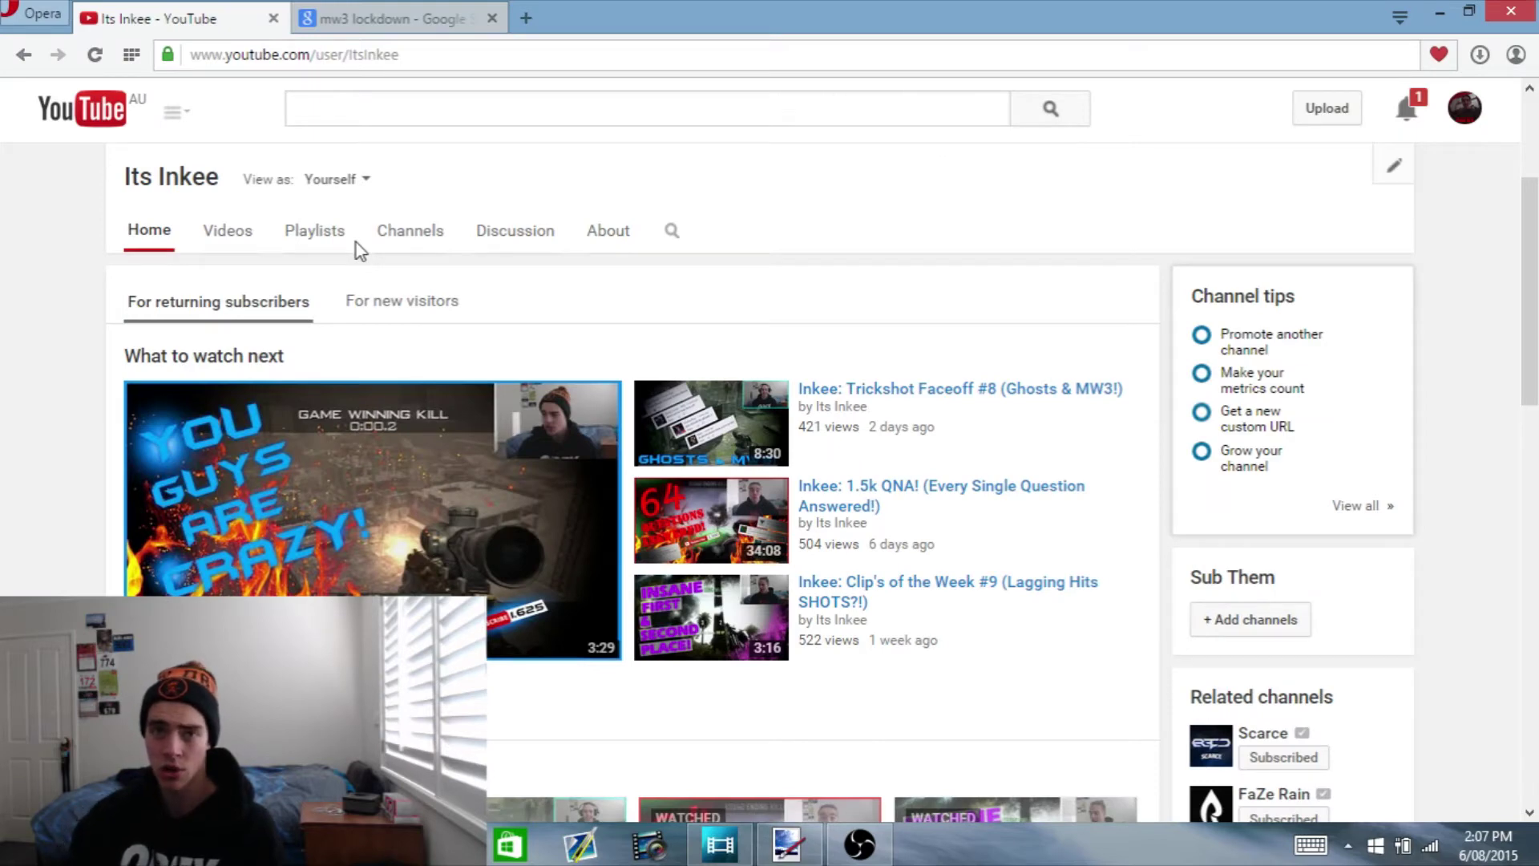
left_click(356, 18)
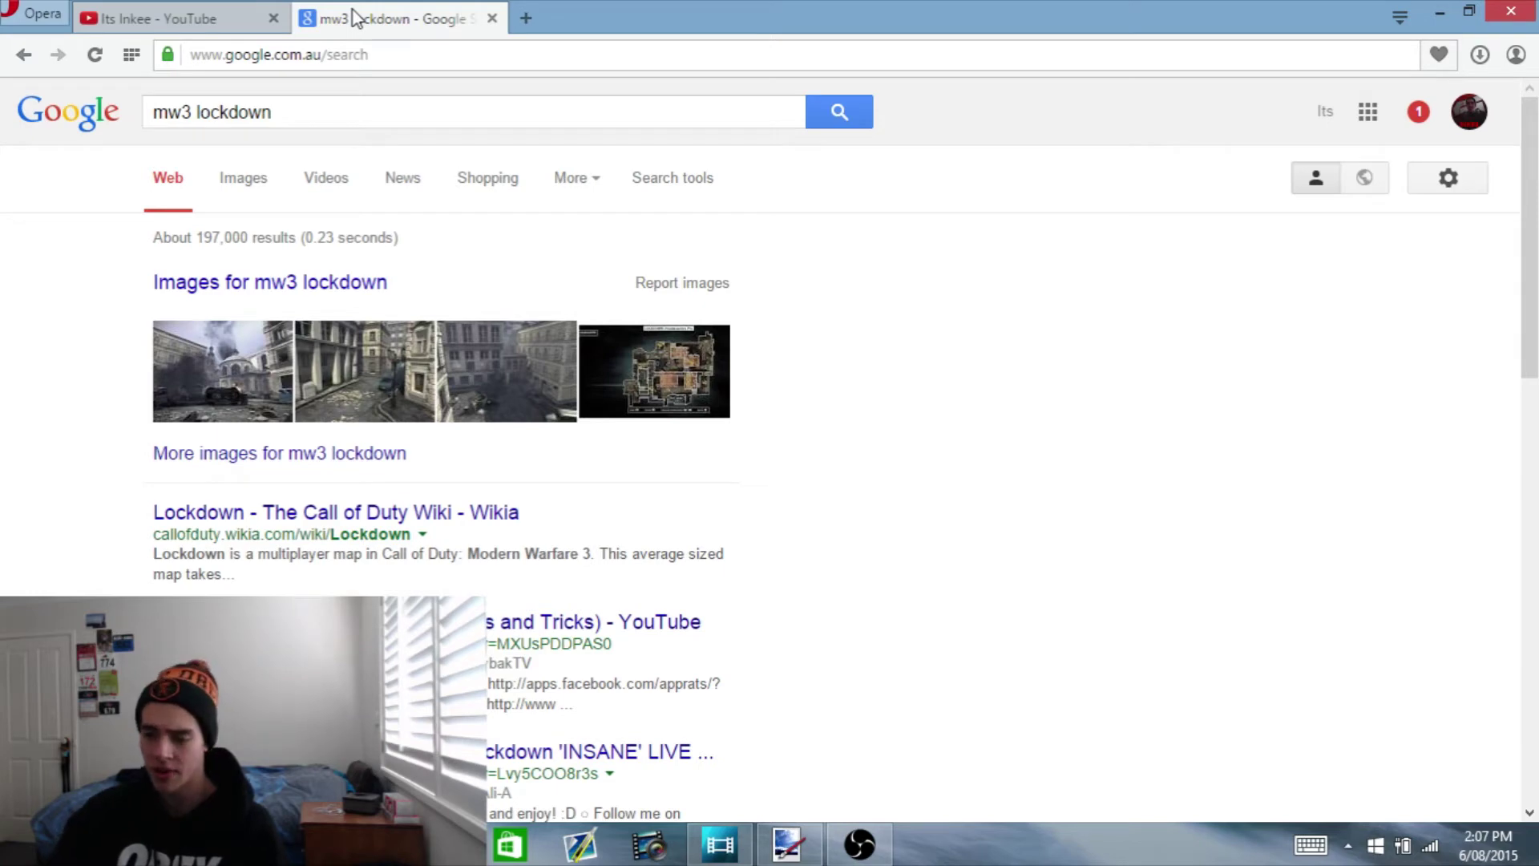
left_click(243, 180)
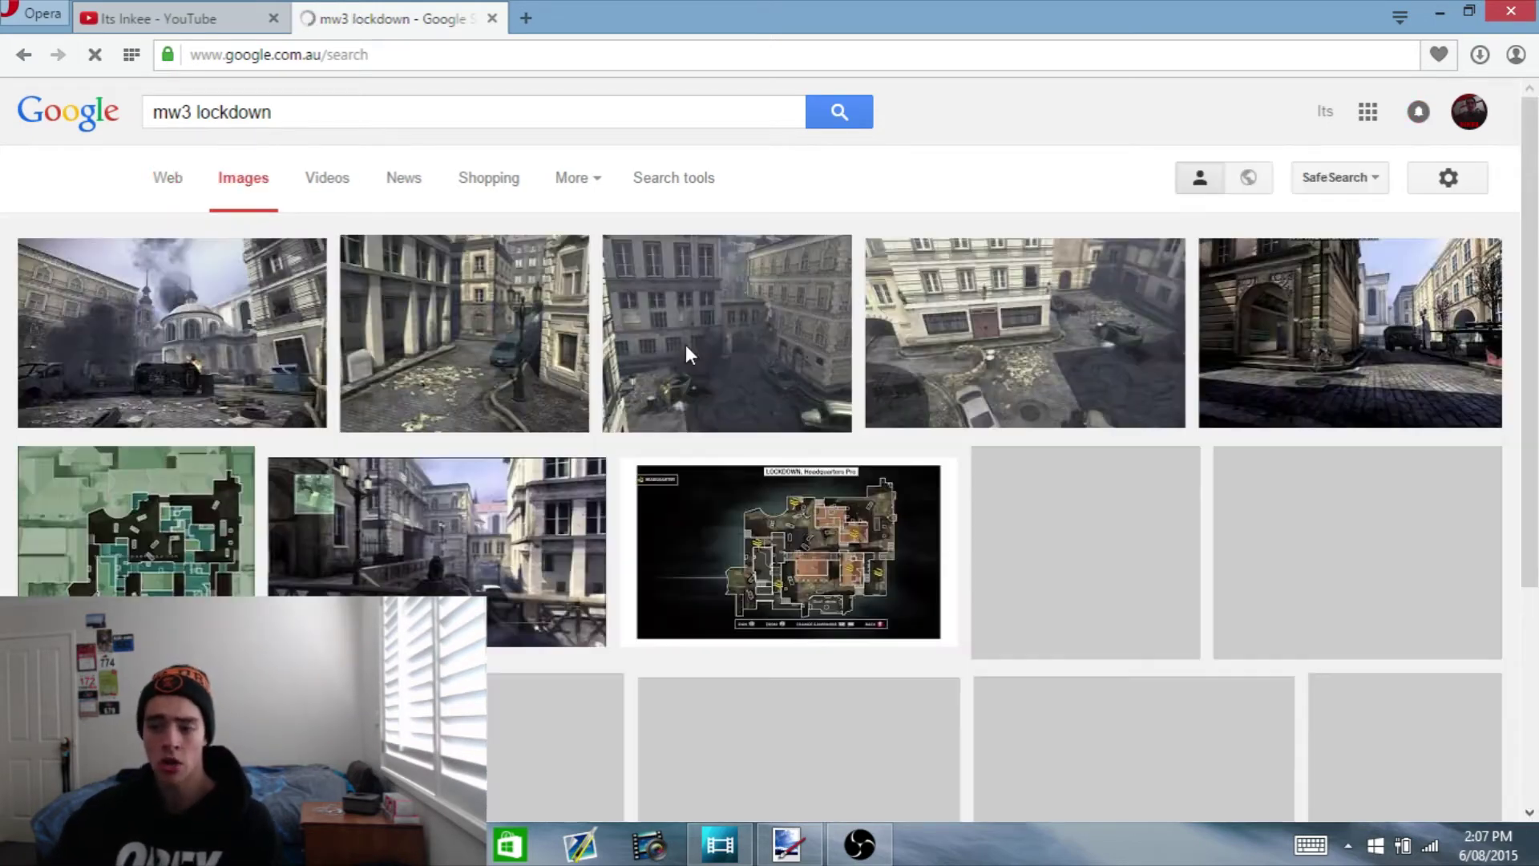
left_click(413, 108)
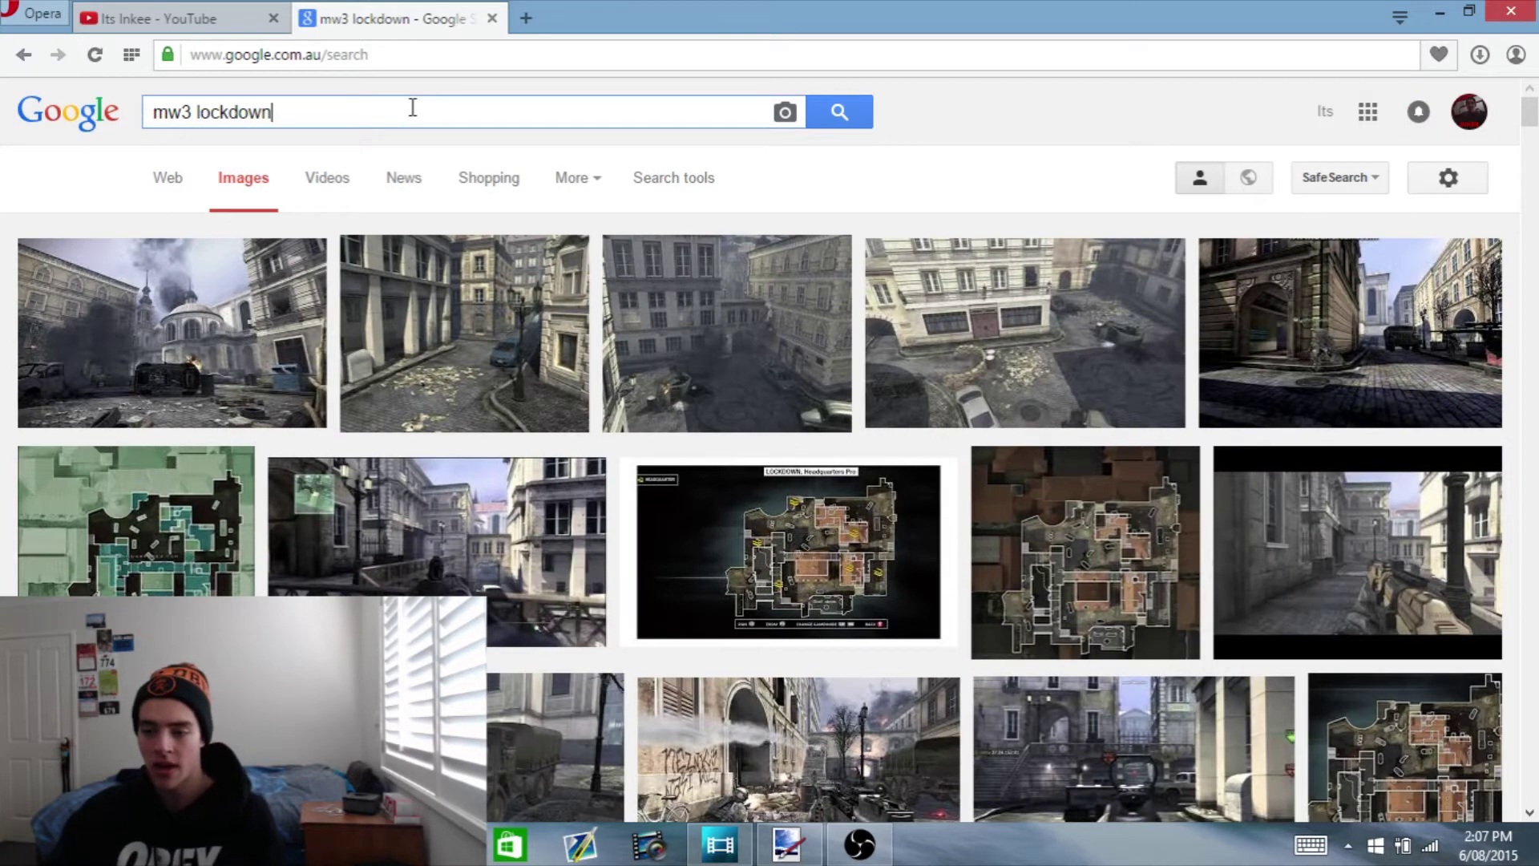
type("1280 x ")
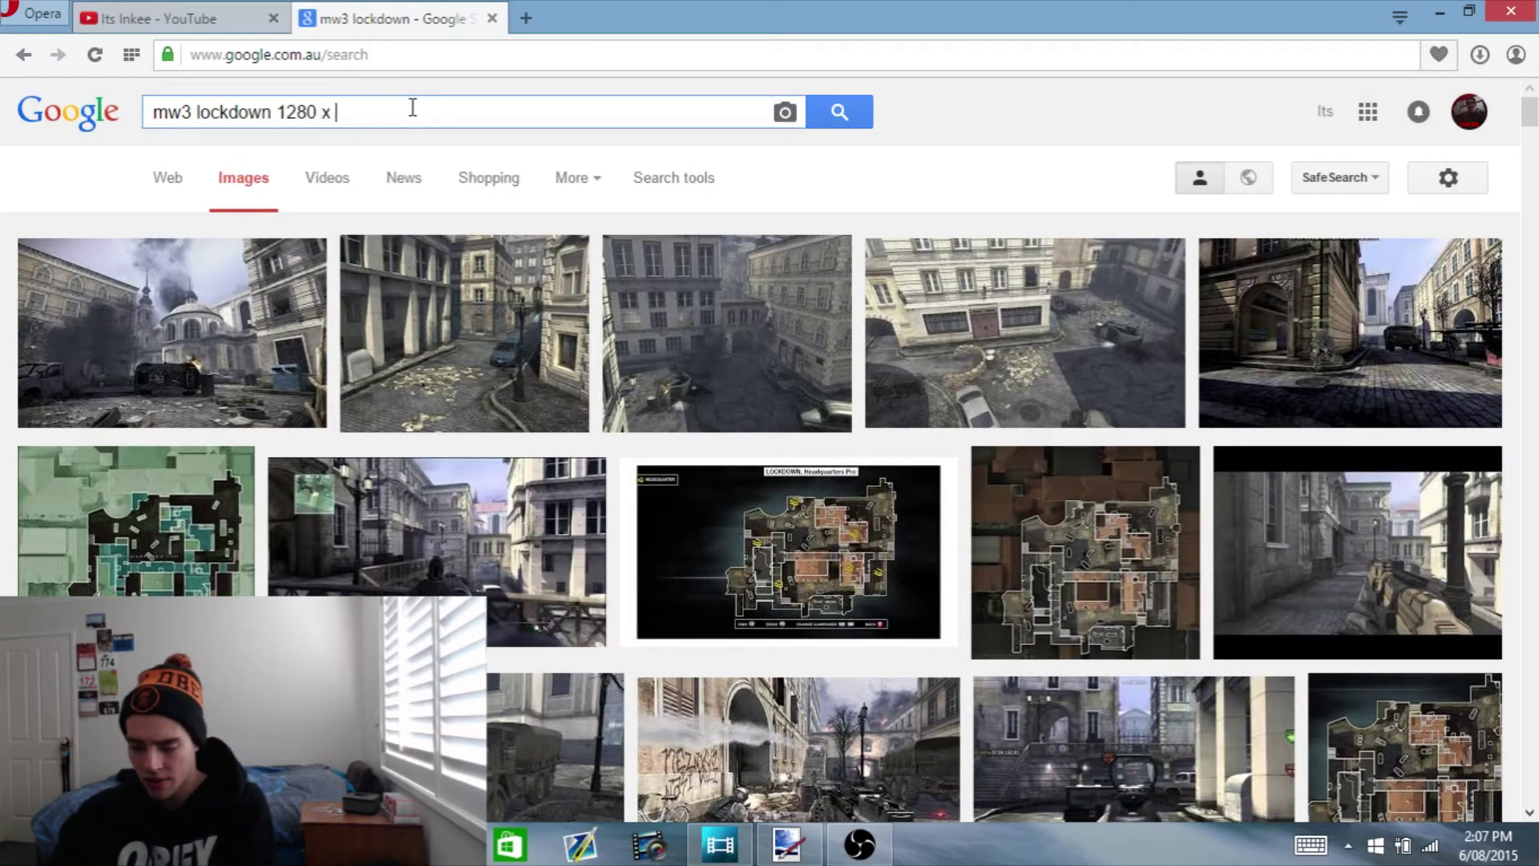
type("720")
key("Return")
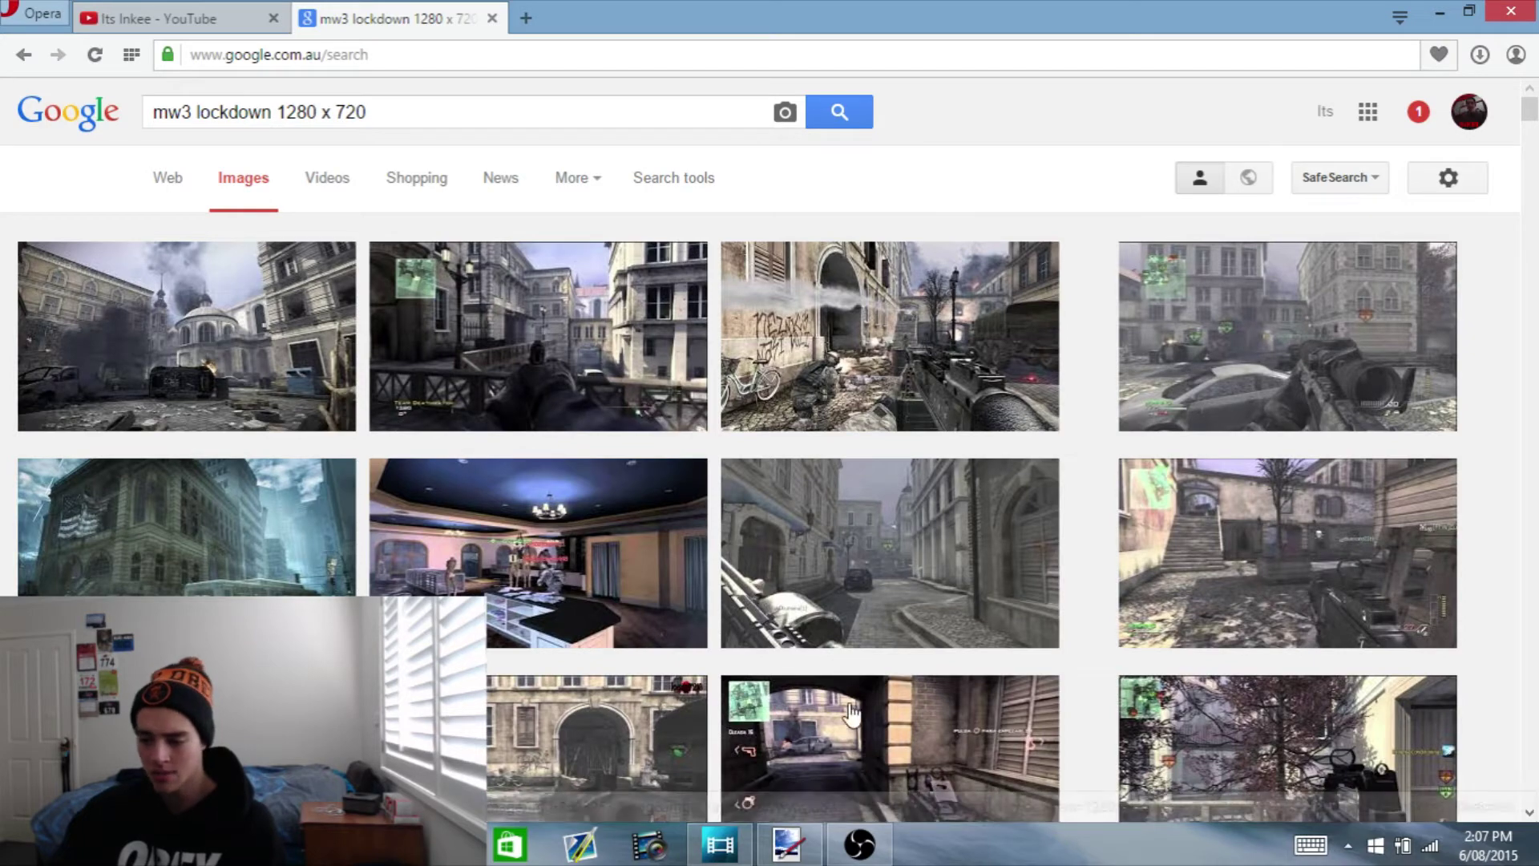
Switch to Movie Studio and delete the overlay event above the gameplay clip at about 00:02:39 on the timeline
left_click(790, 843)
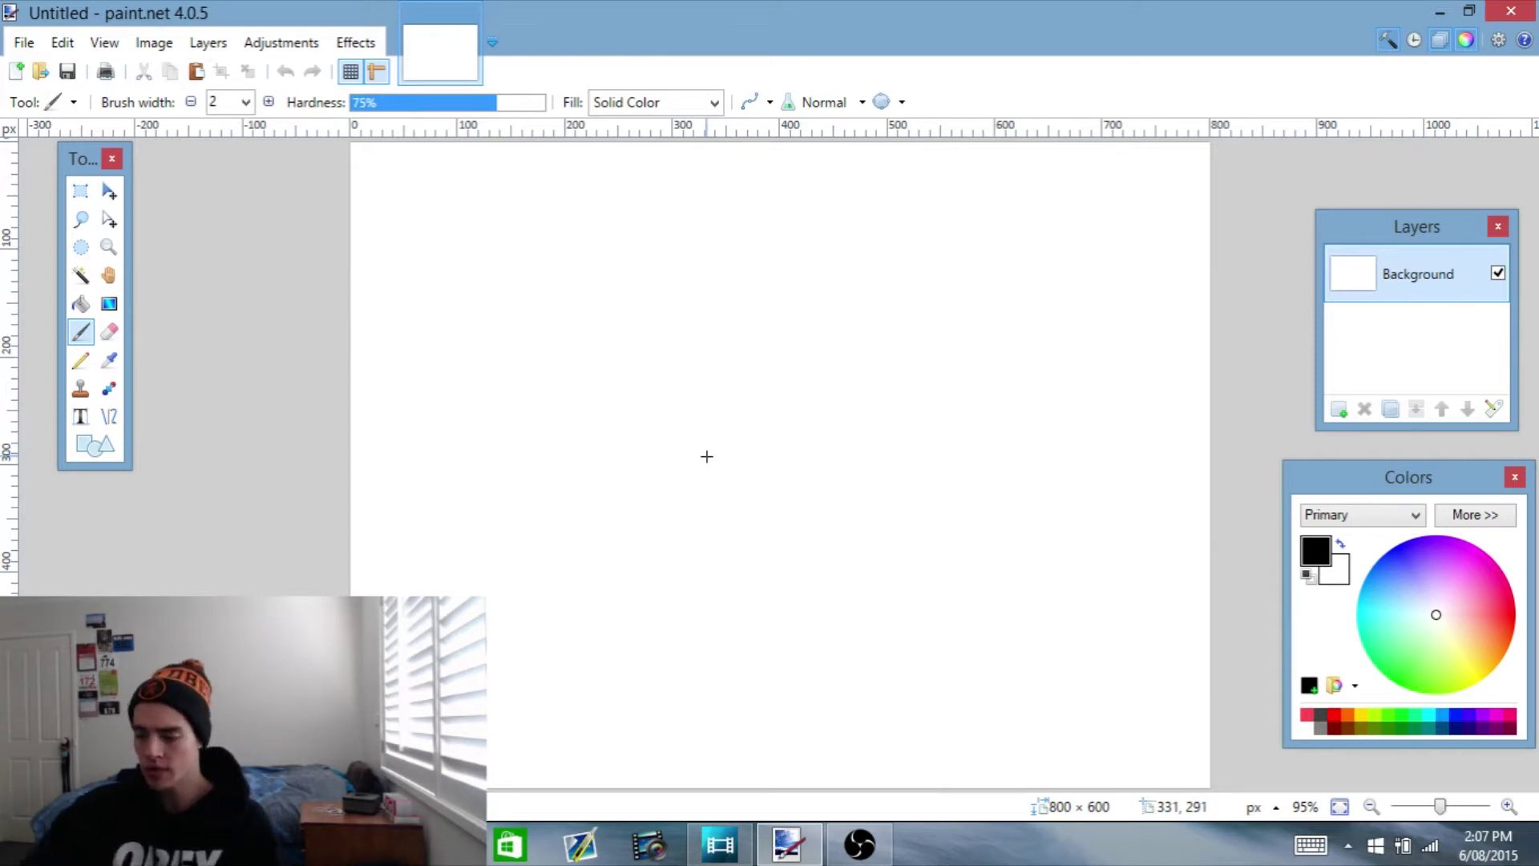
left_click(717, 848)
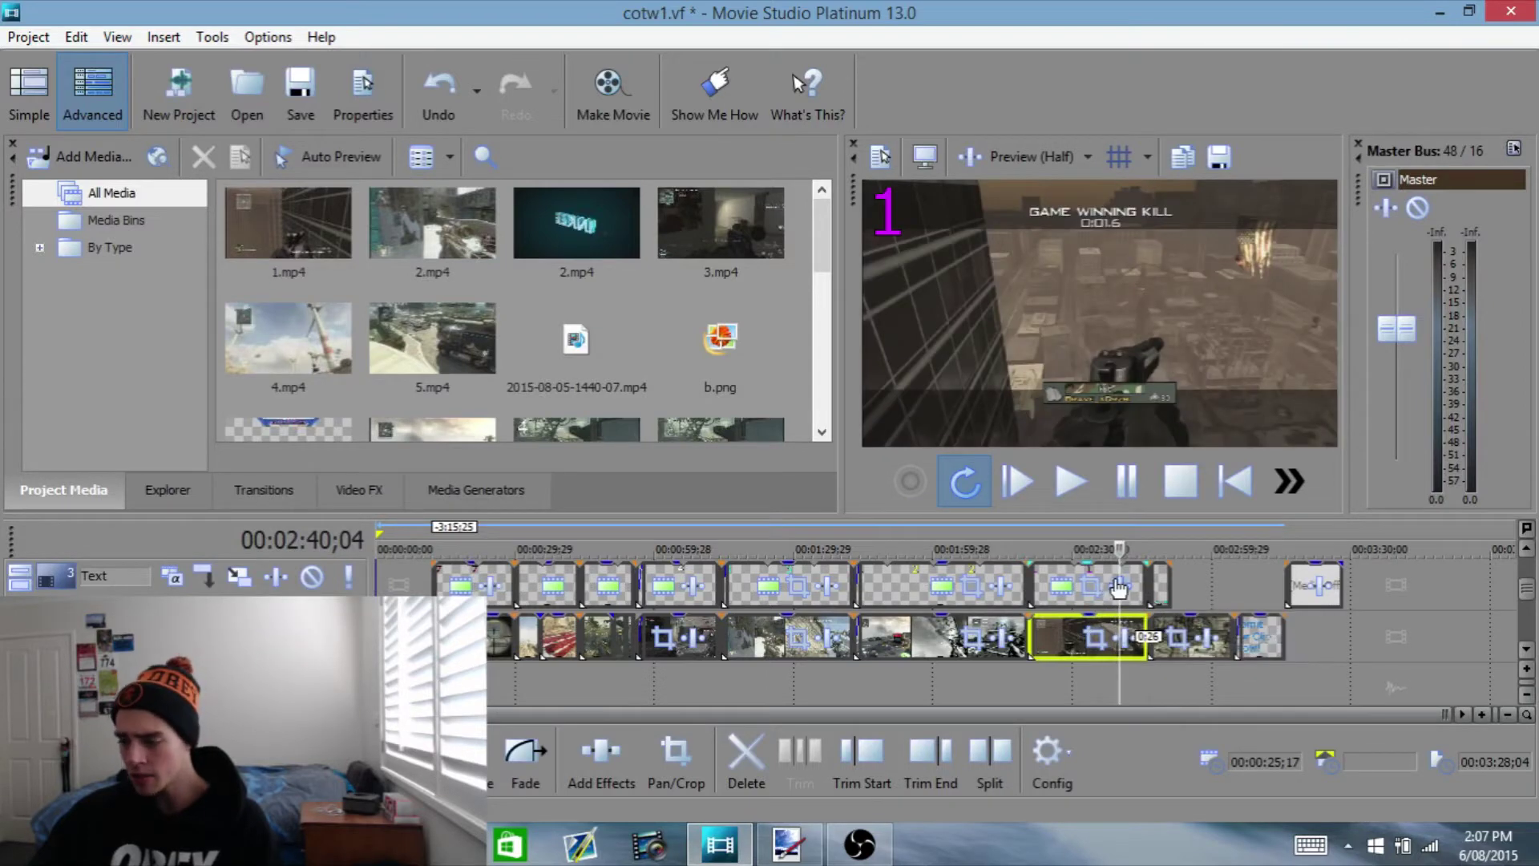
left_click(1113, 573)
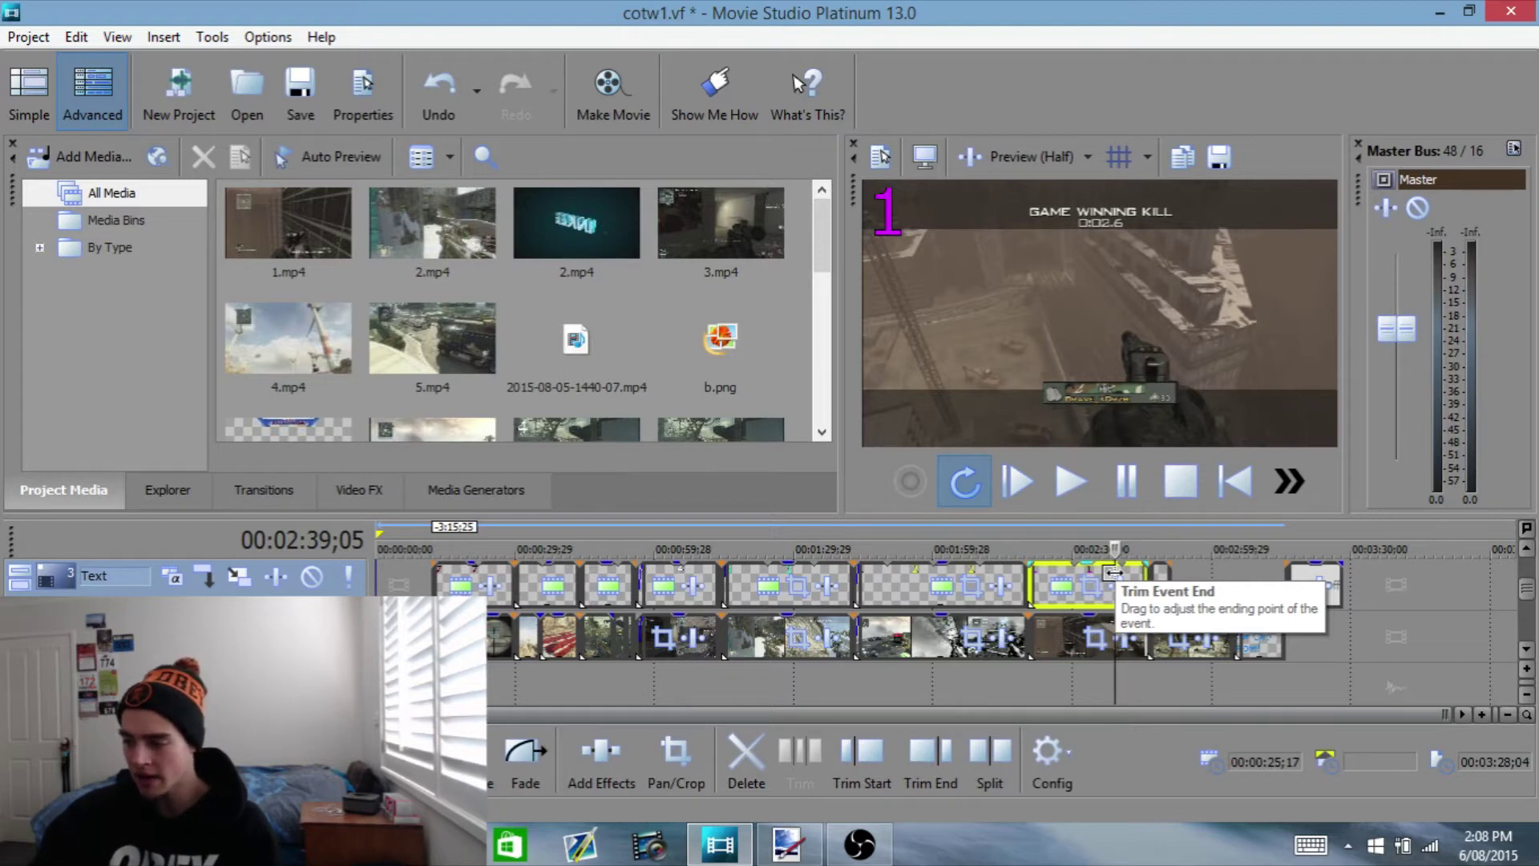
key("Delete")
Play and step through the game-winning kill clip to park the playhead on the muzzle-flash frame at 00:02:43;03
key("space")
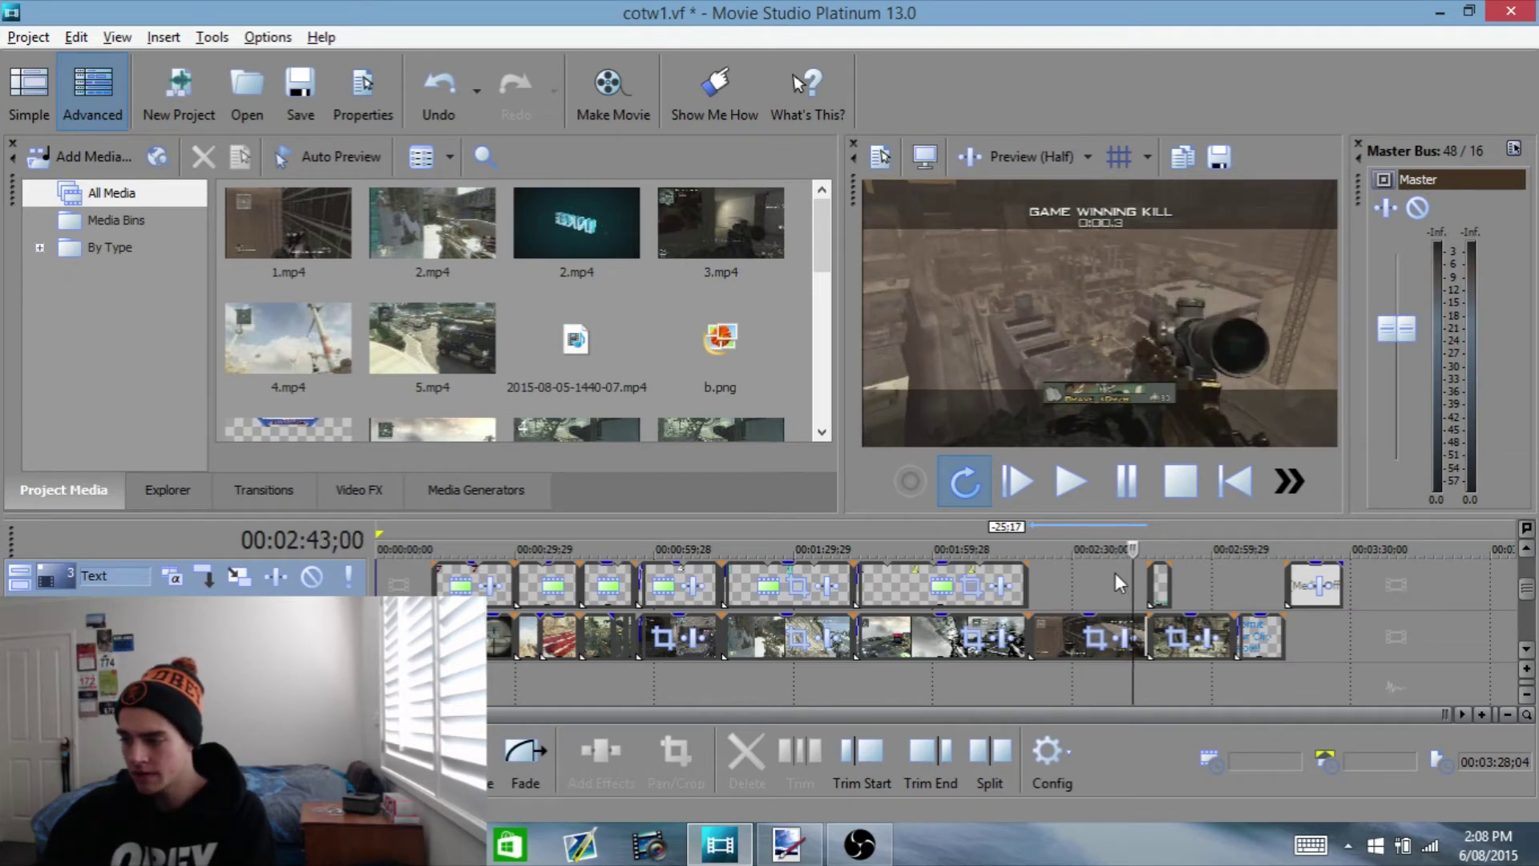
key("Return")
key("j")
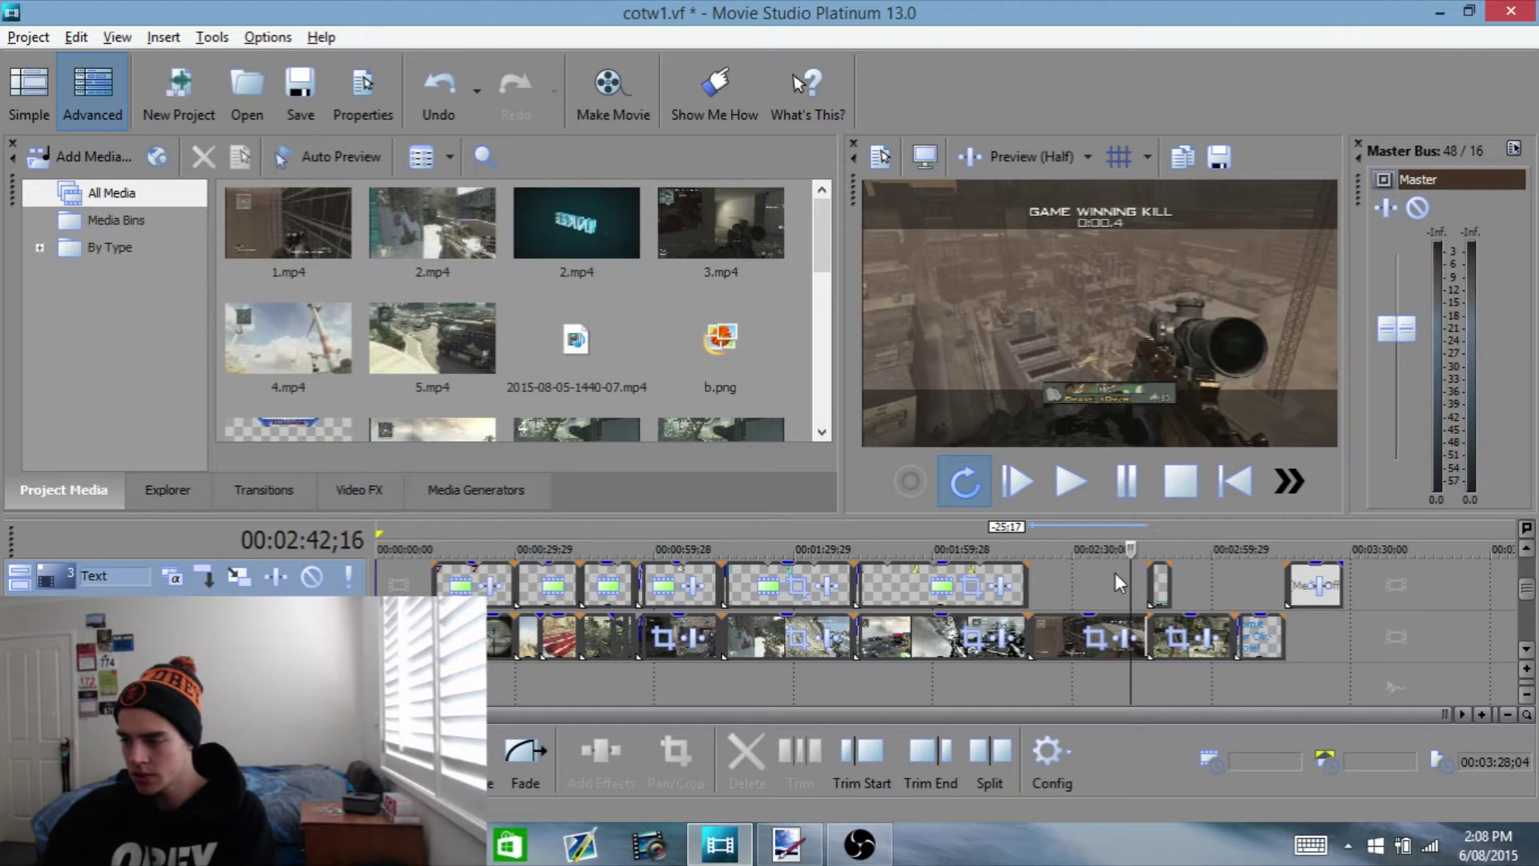
key("l")
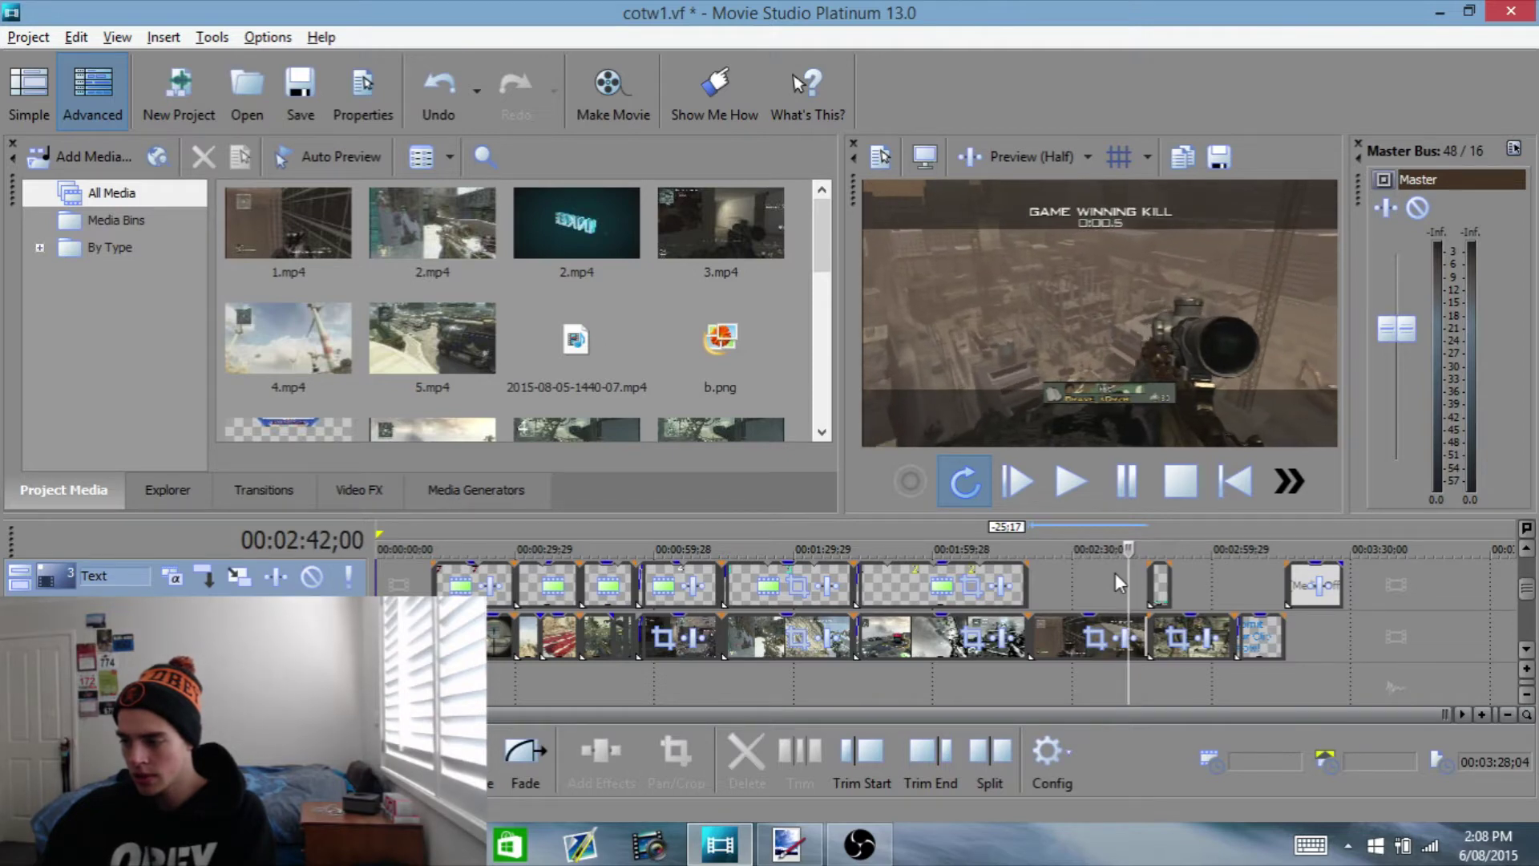
key("j")
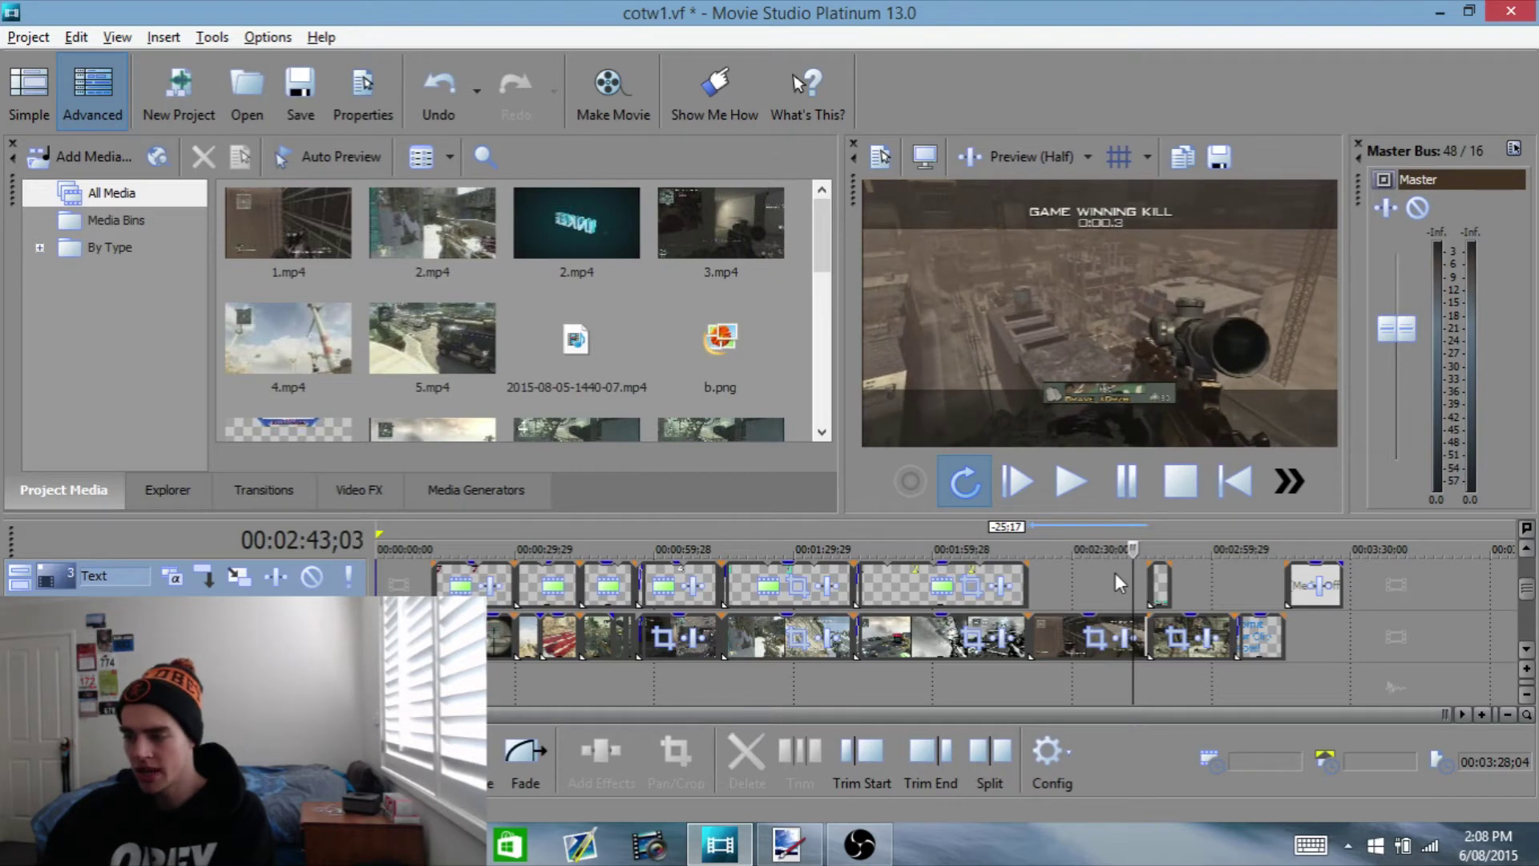
key("alt+Right")
key("alt+Right")
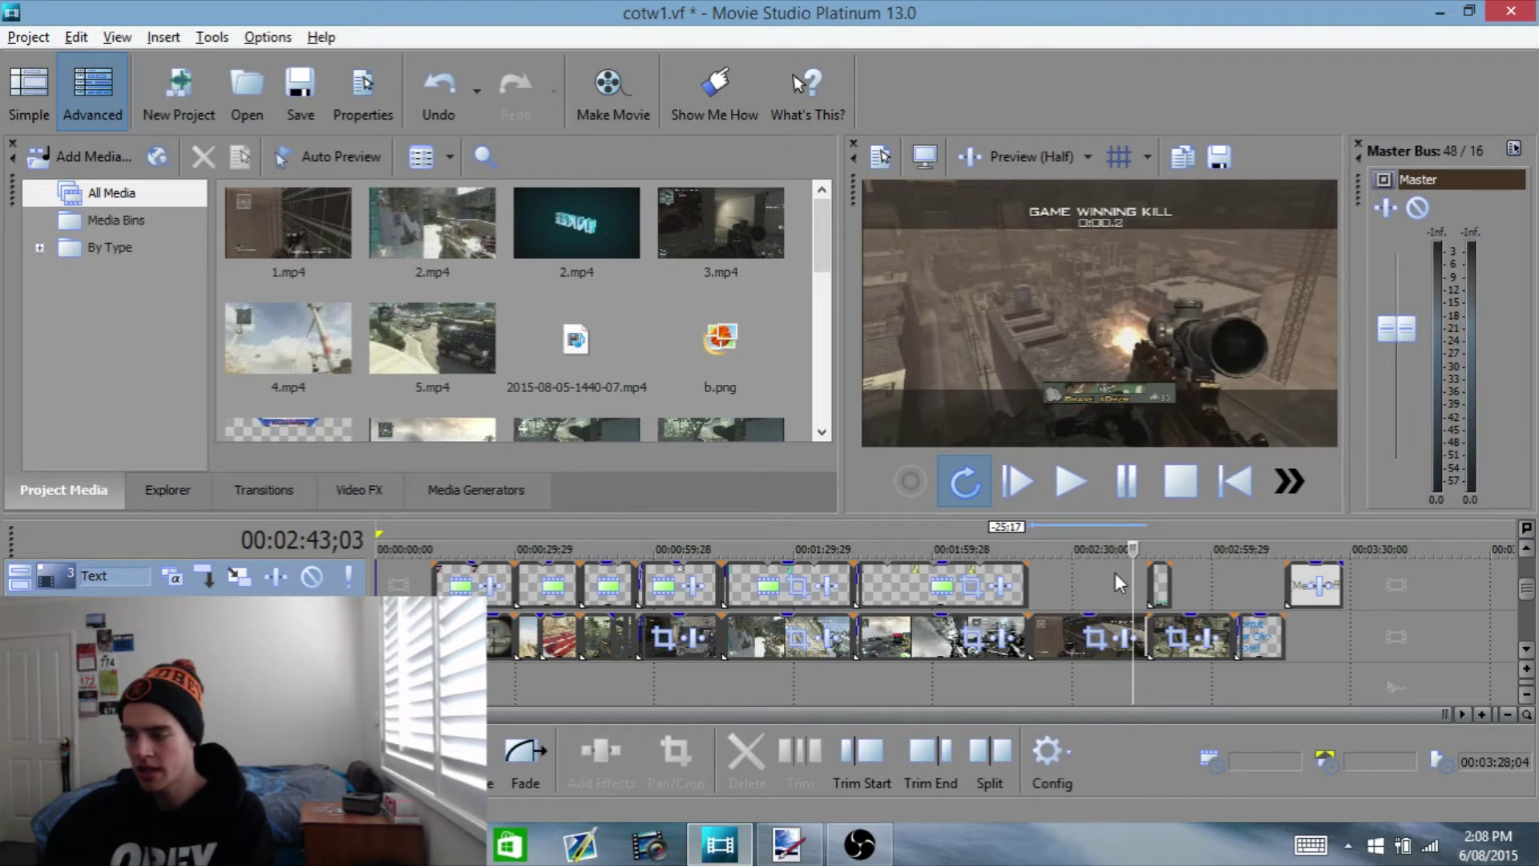
left_click(1219, 154)
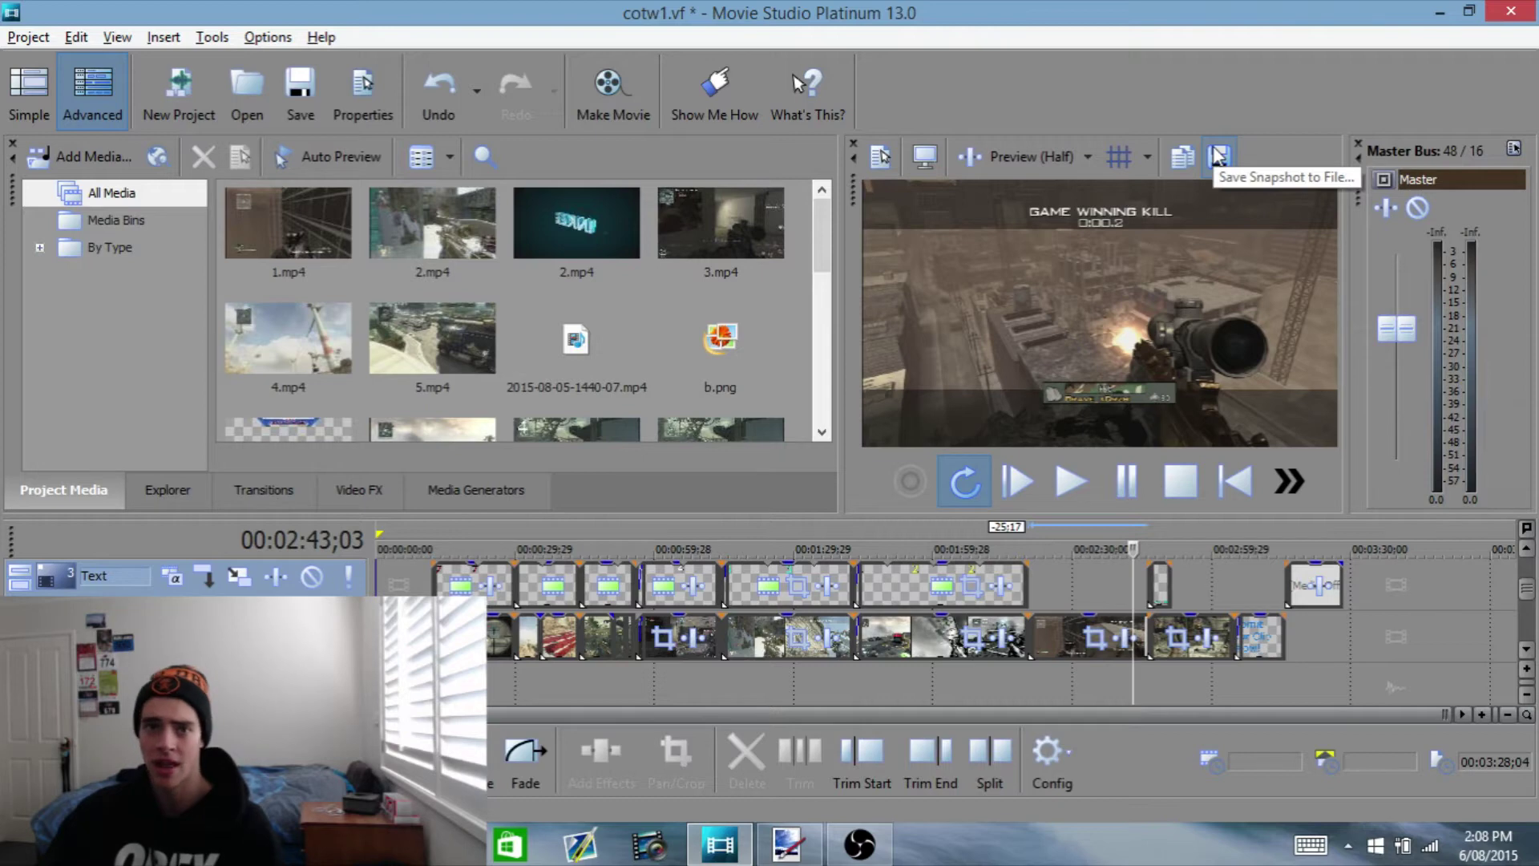
left_click(1218, 154)
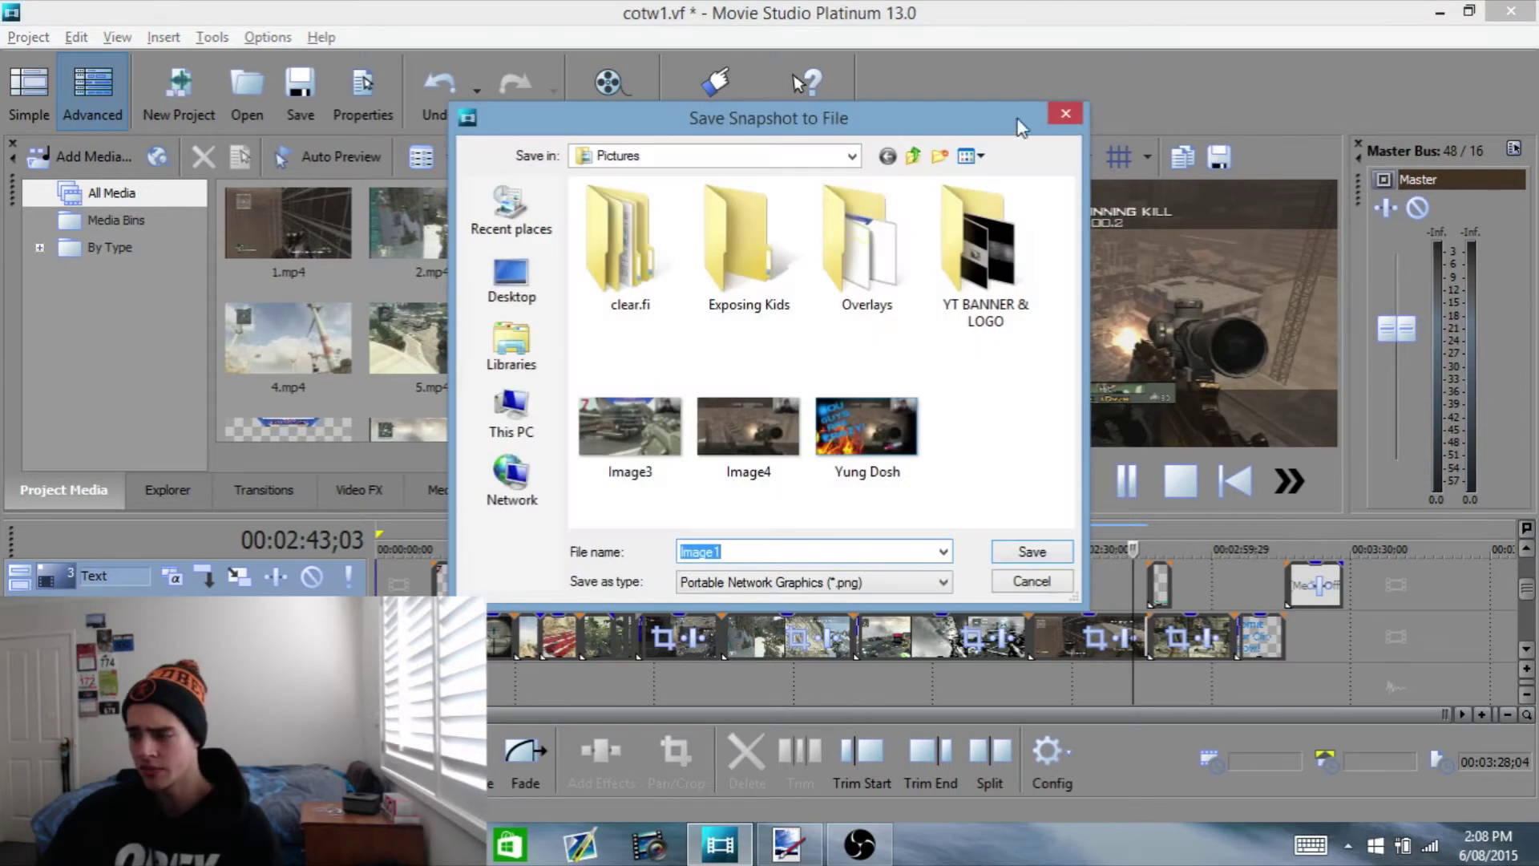
left_click(1066, 121)
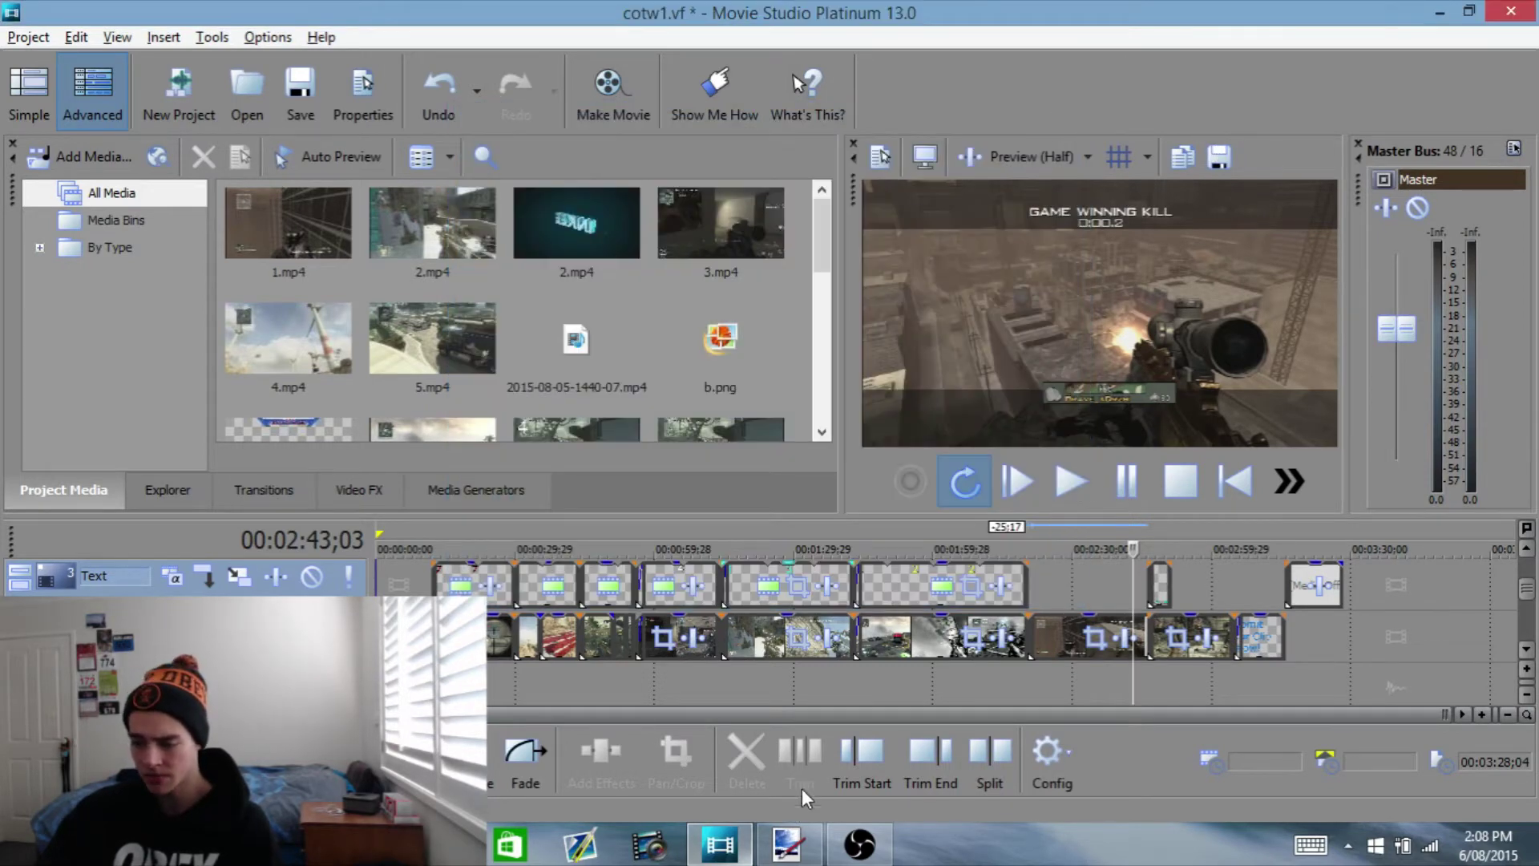
Switch to paint.net and open the Image4 snapshot from the Pictures folder
left_click(786, 844)
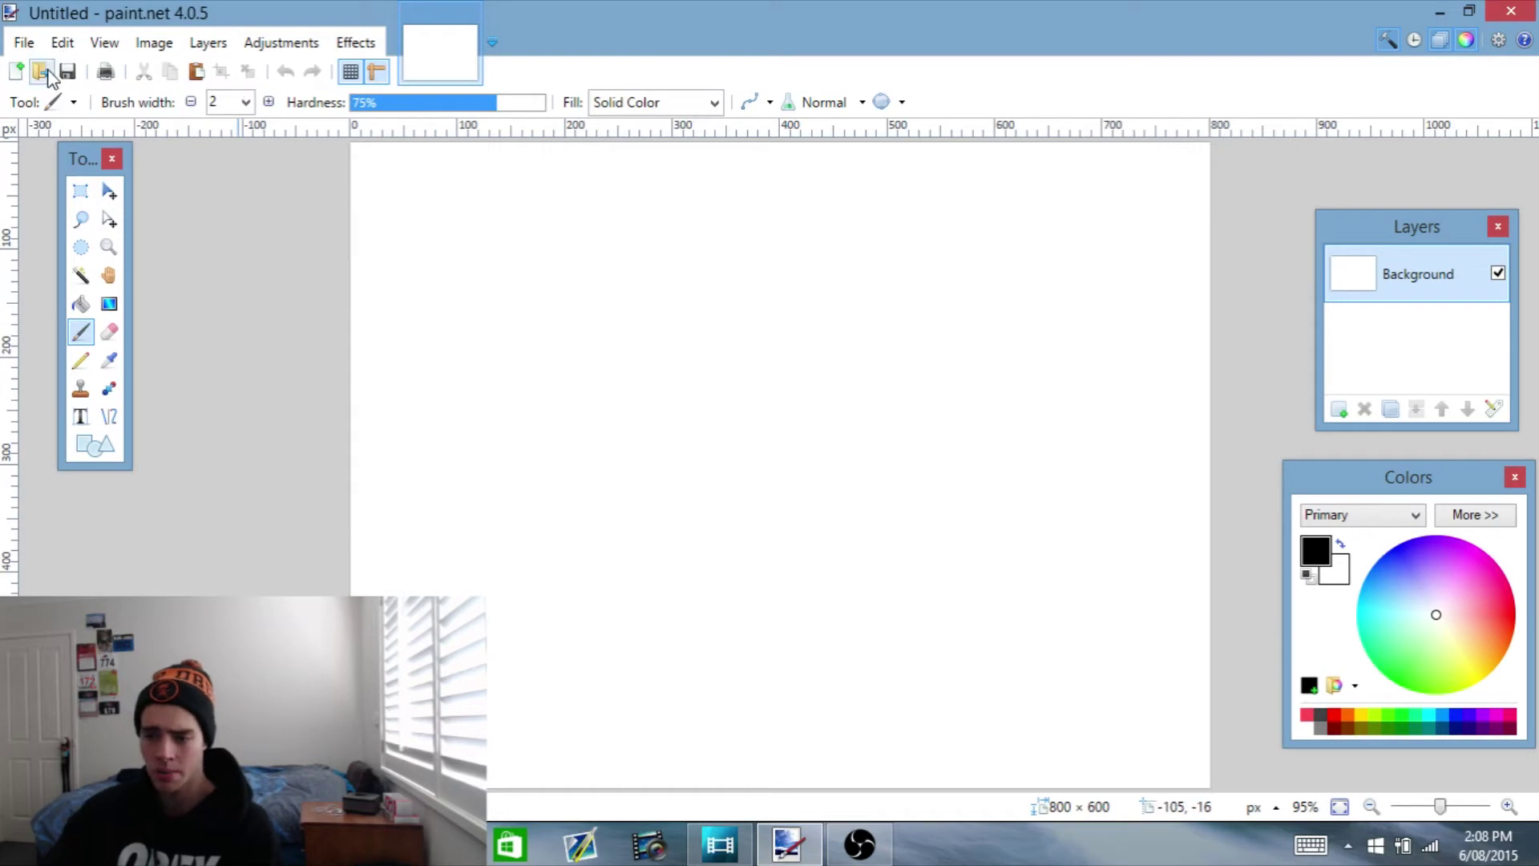
left_click(40, 71)
left_click(613, 550)
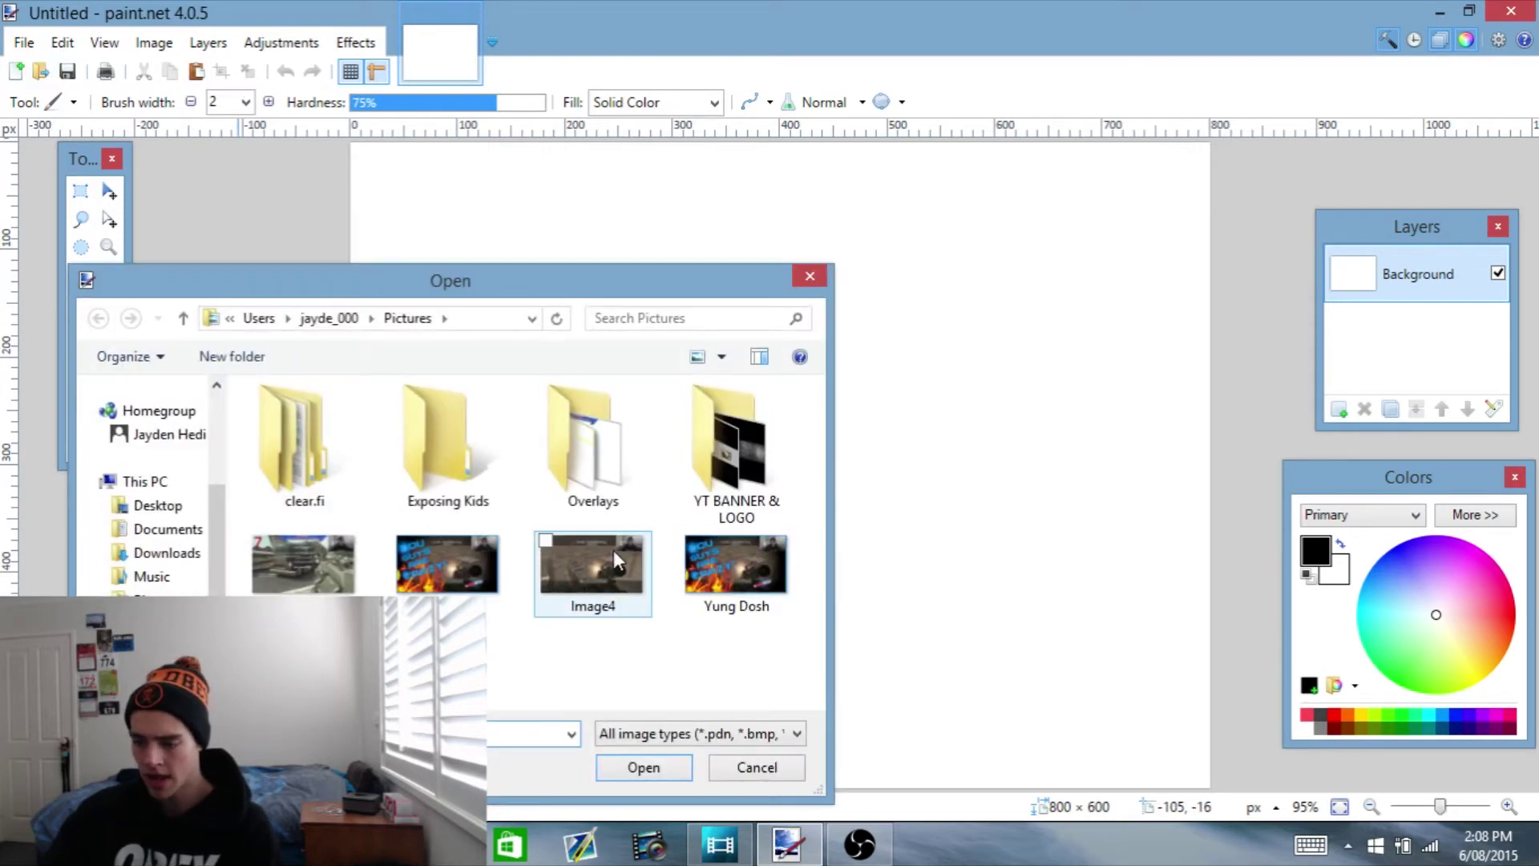
double_click(613, 550)
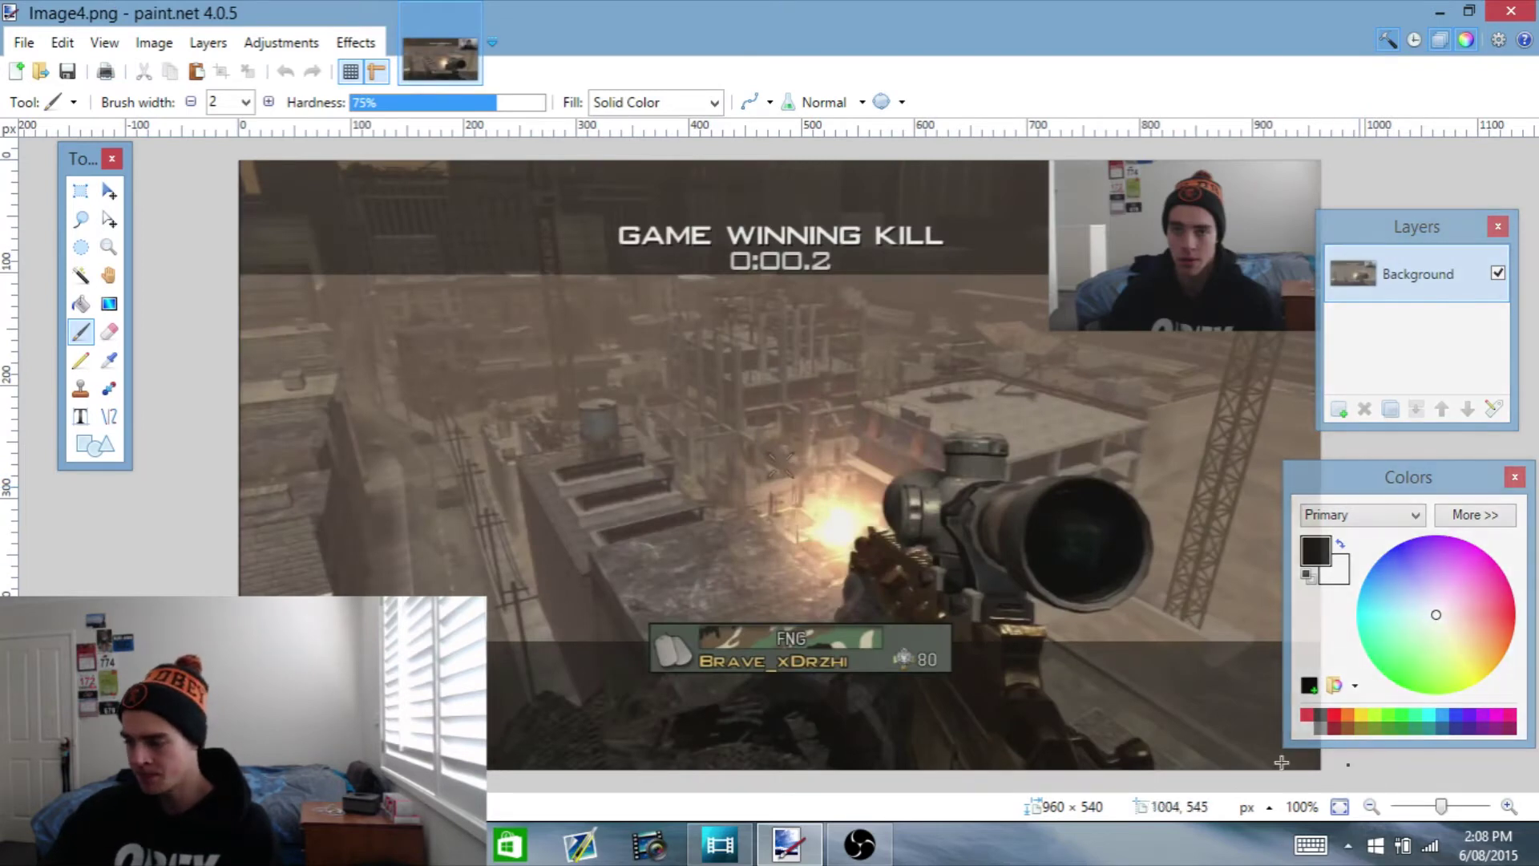
Resize the snapshot image to 1280 pixels wide by 720 pixels high without maintaining the aspect ratio
left_click(1372, 807)
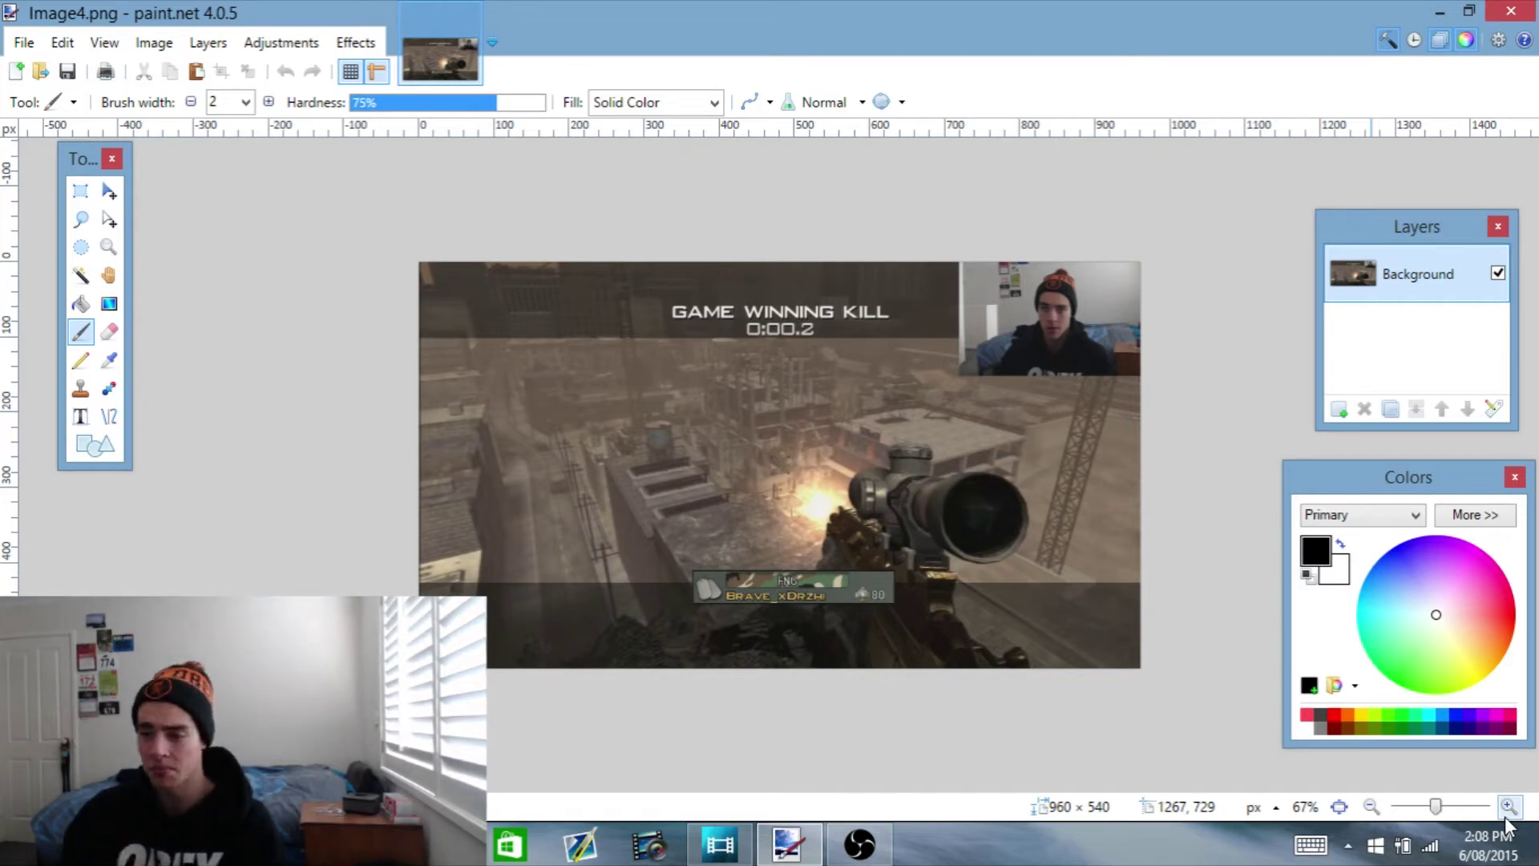
left_click(154, 42)
left_click(214, 95)
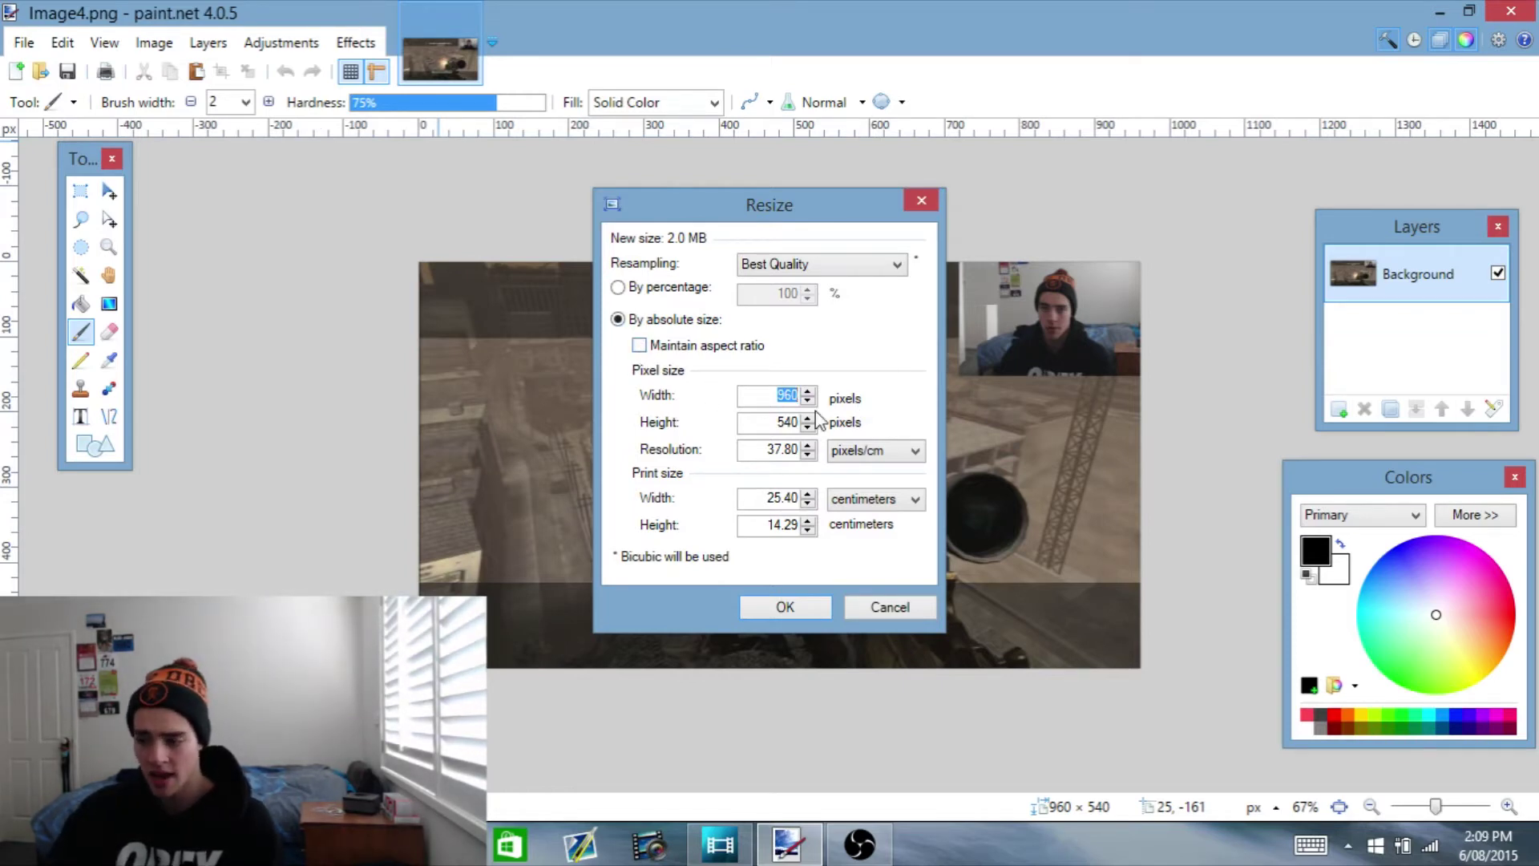
type("1280")
key("Tab")
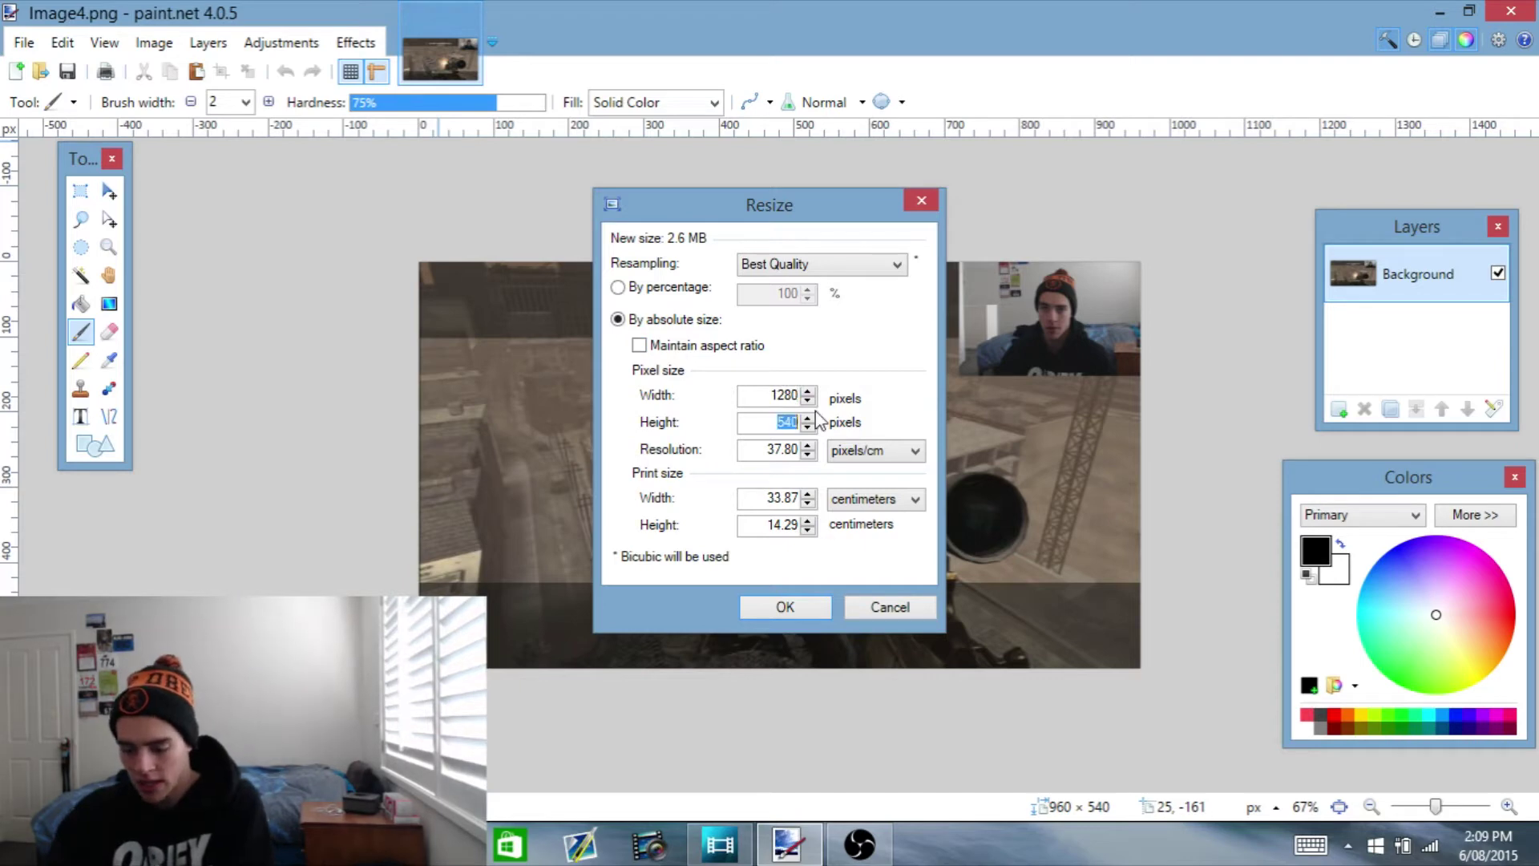
type("720")
key("Return")
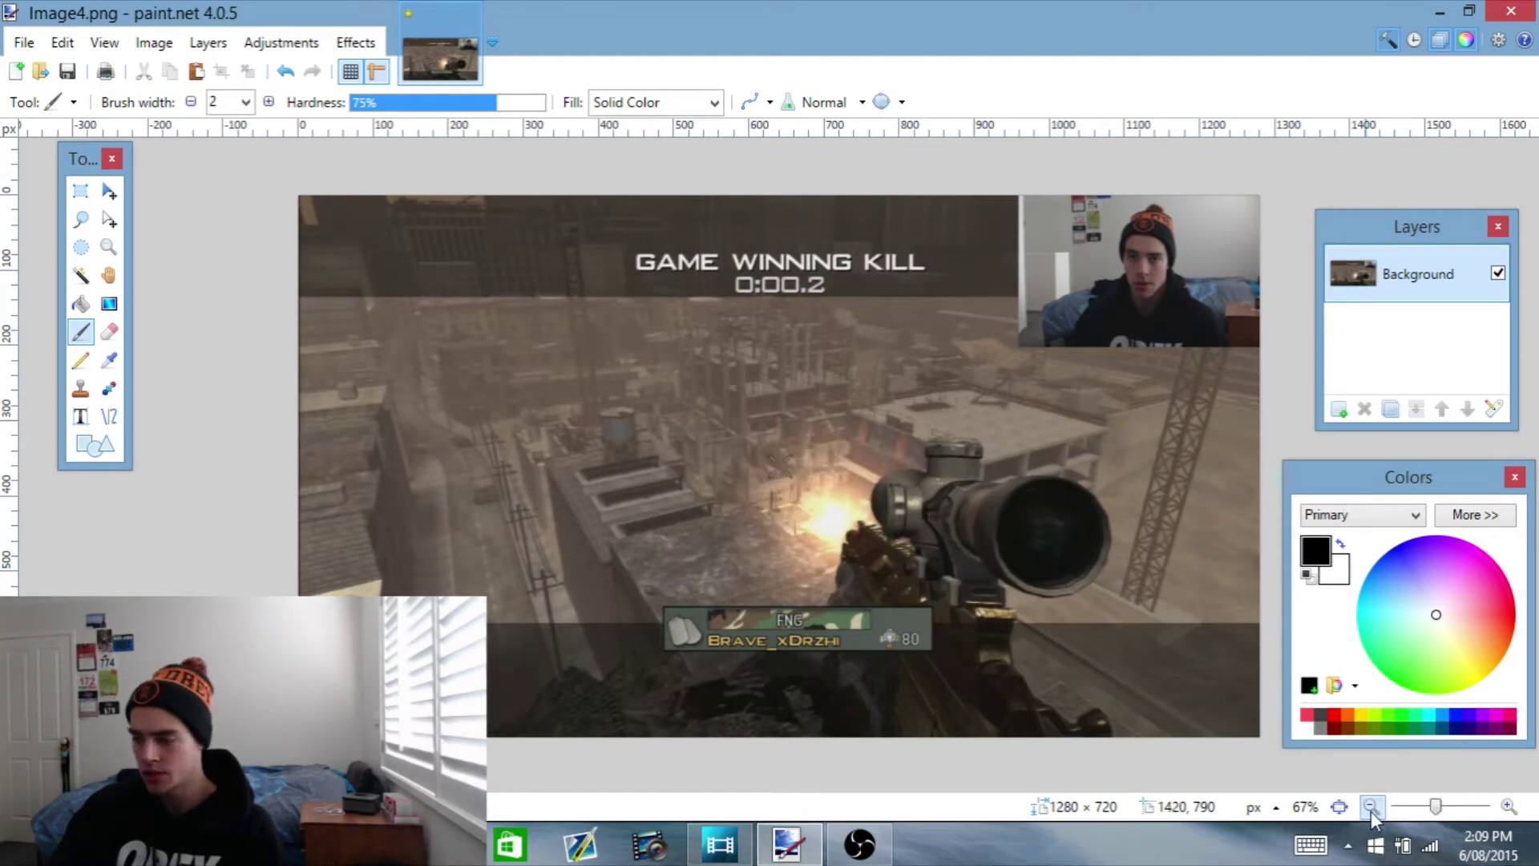
left_click(1371, 807)
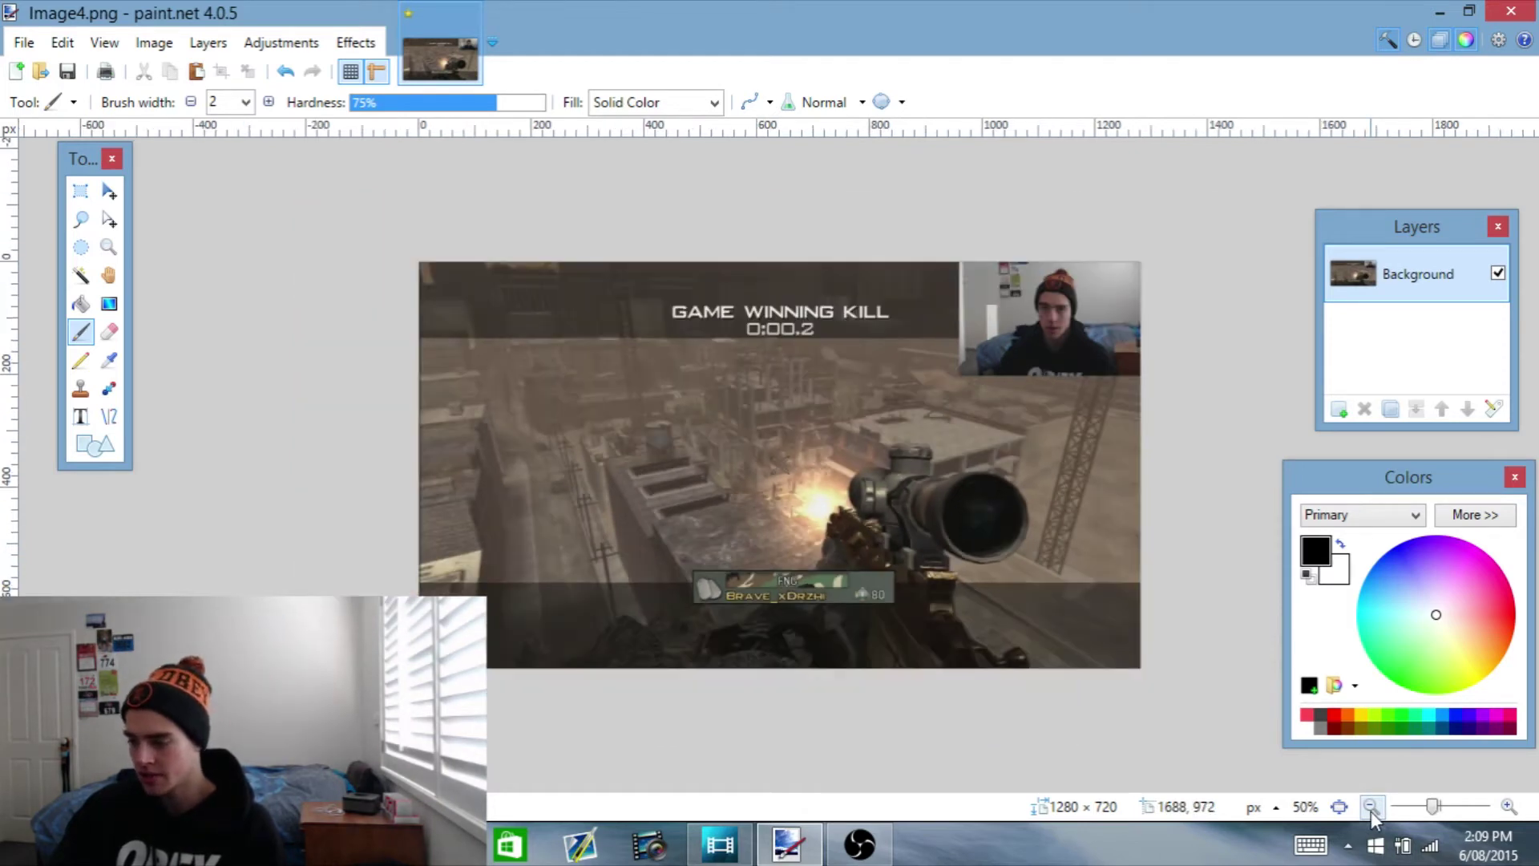
left_click(1507, 807)
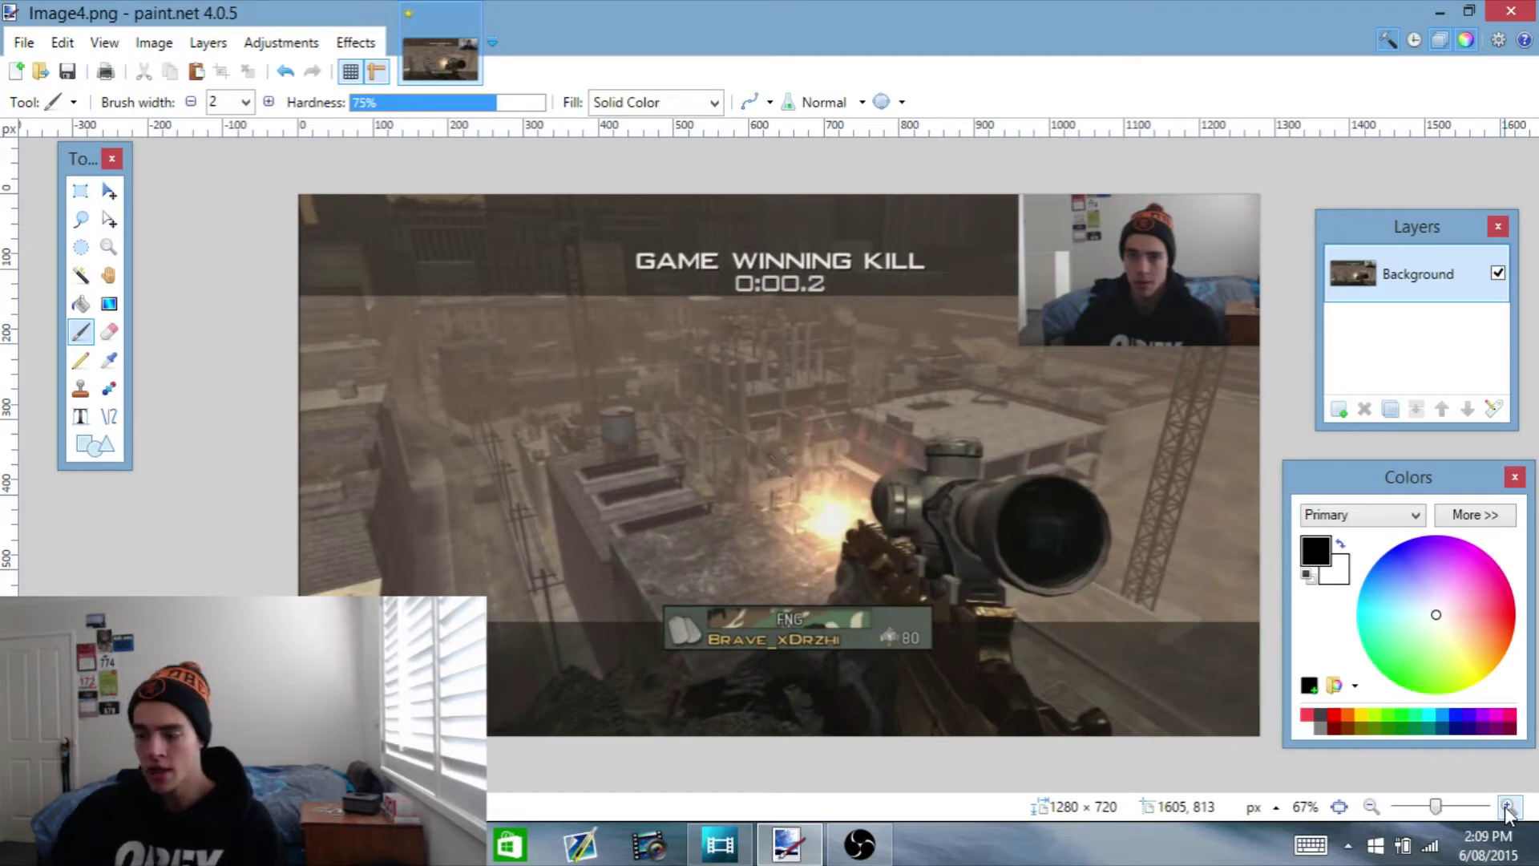
Apply the Vignette photo effect to the image with center 0.00, 0.00, radius 0.50 and density 1.00
left_click(355, 42)
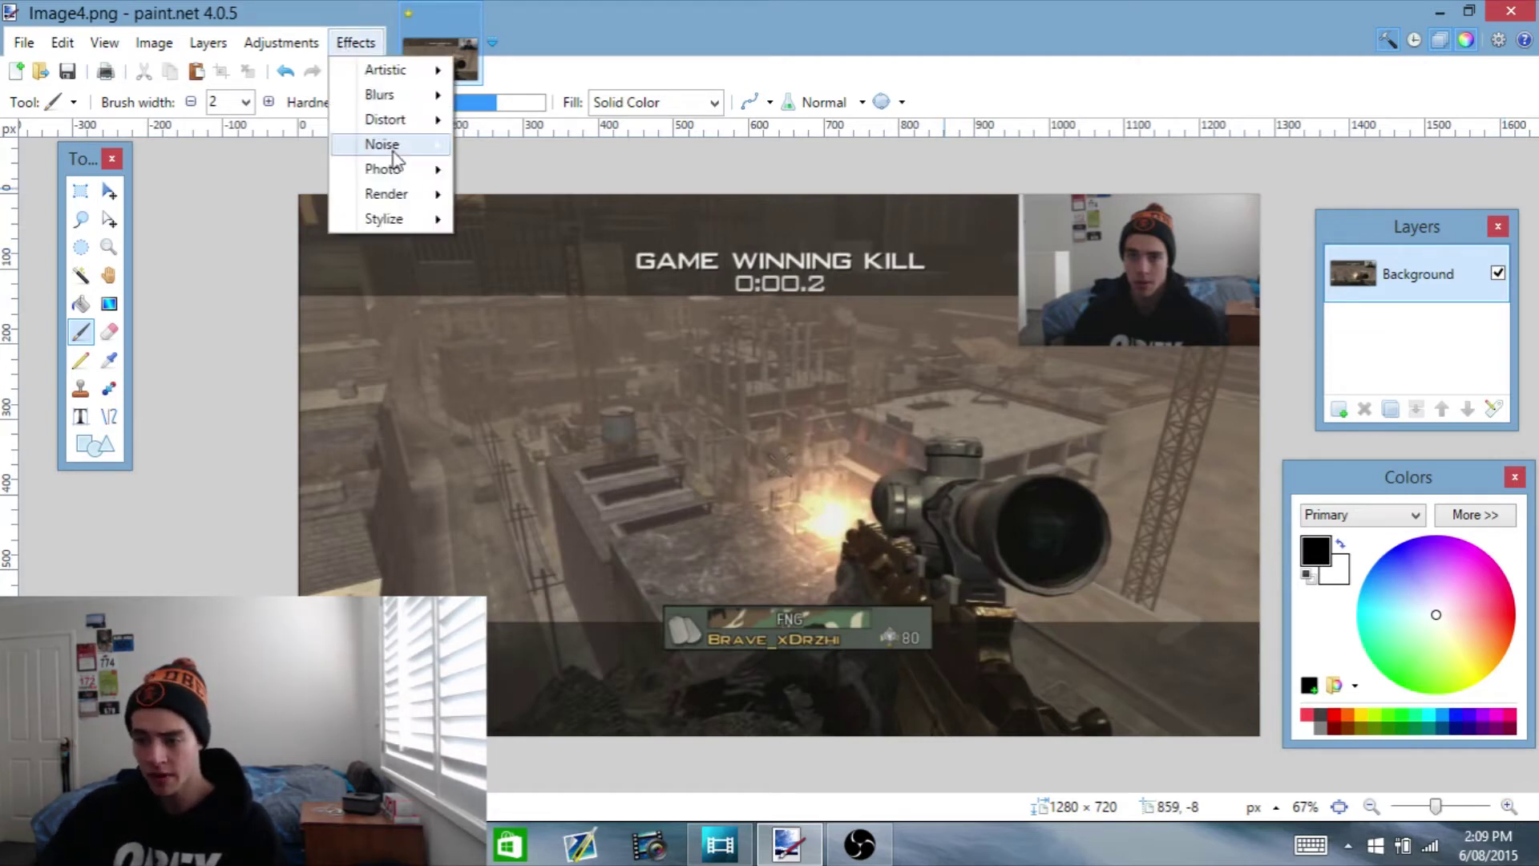
mouse_move(392, 172)
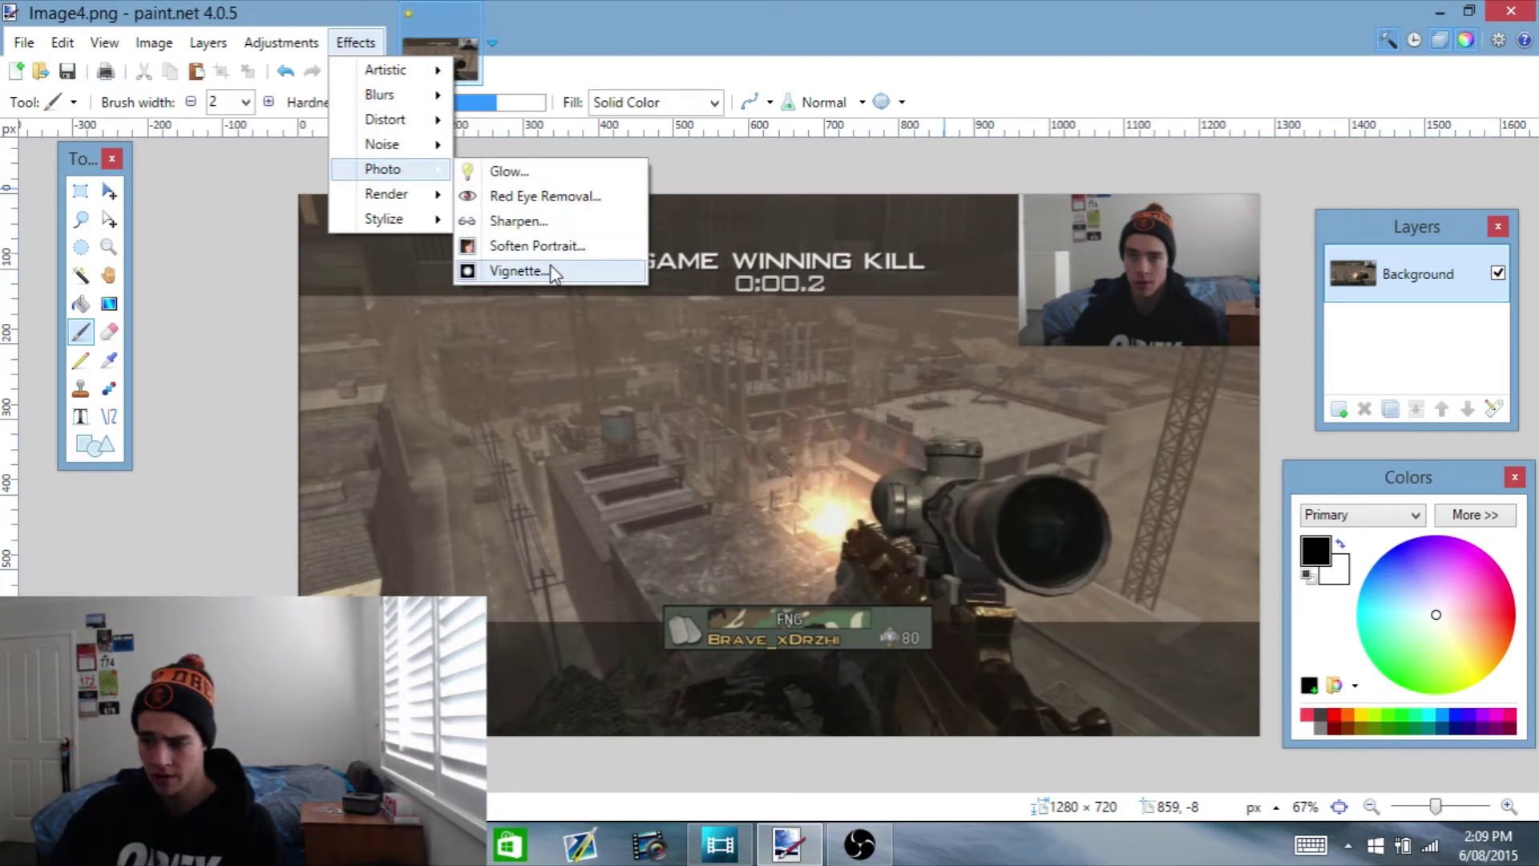
left_click(526, 272)
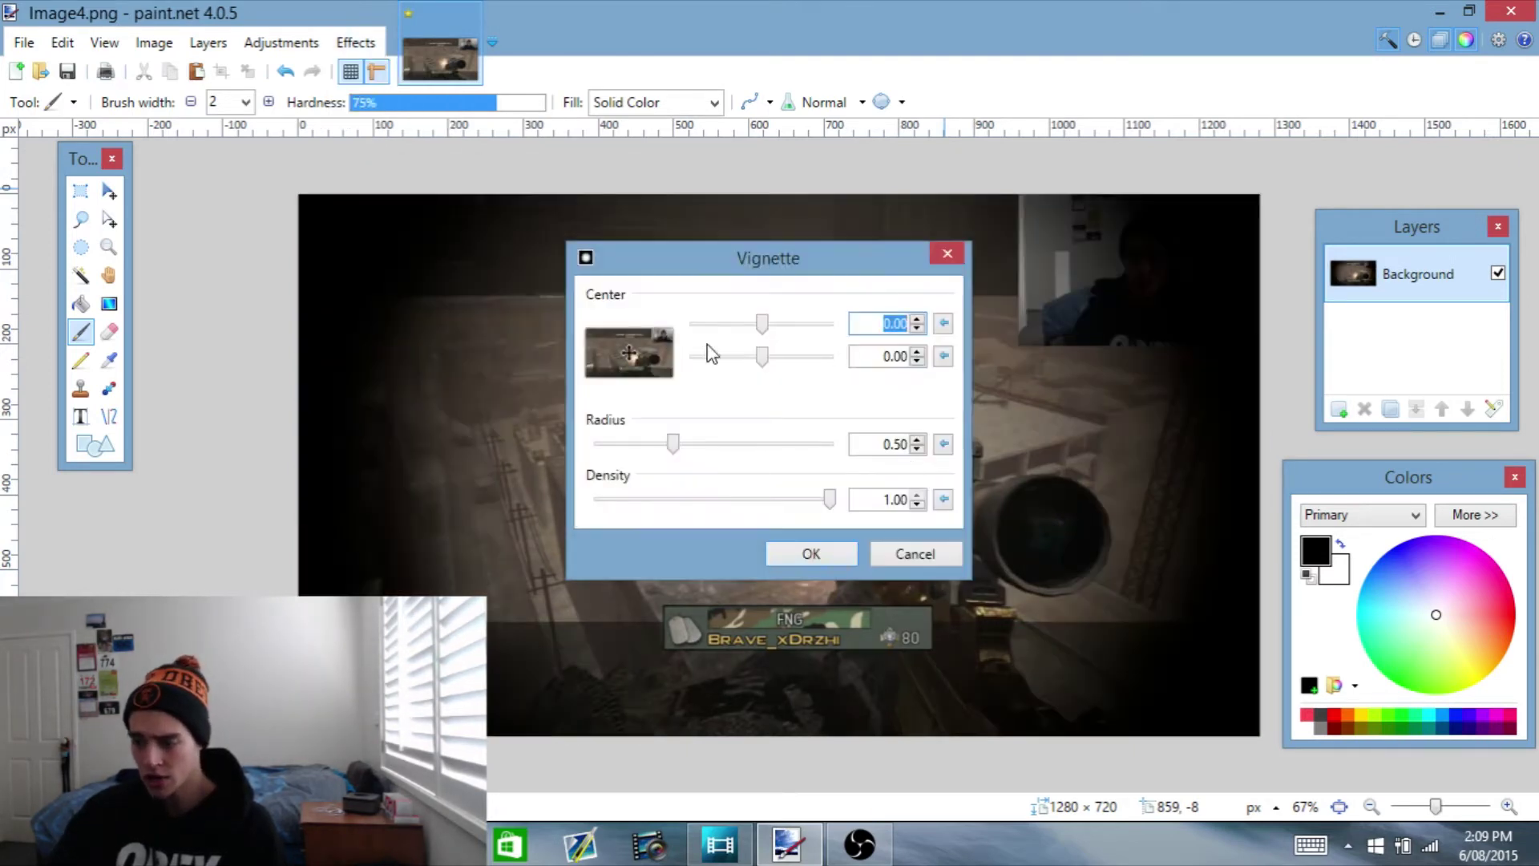
left_click(798, 554)
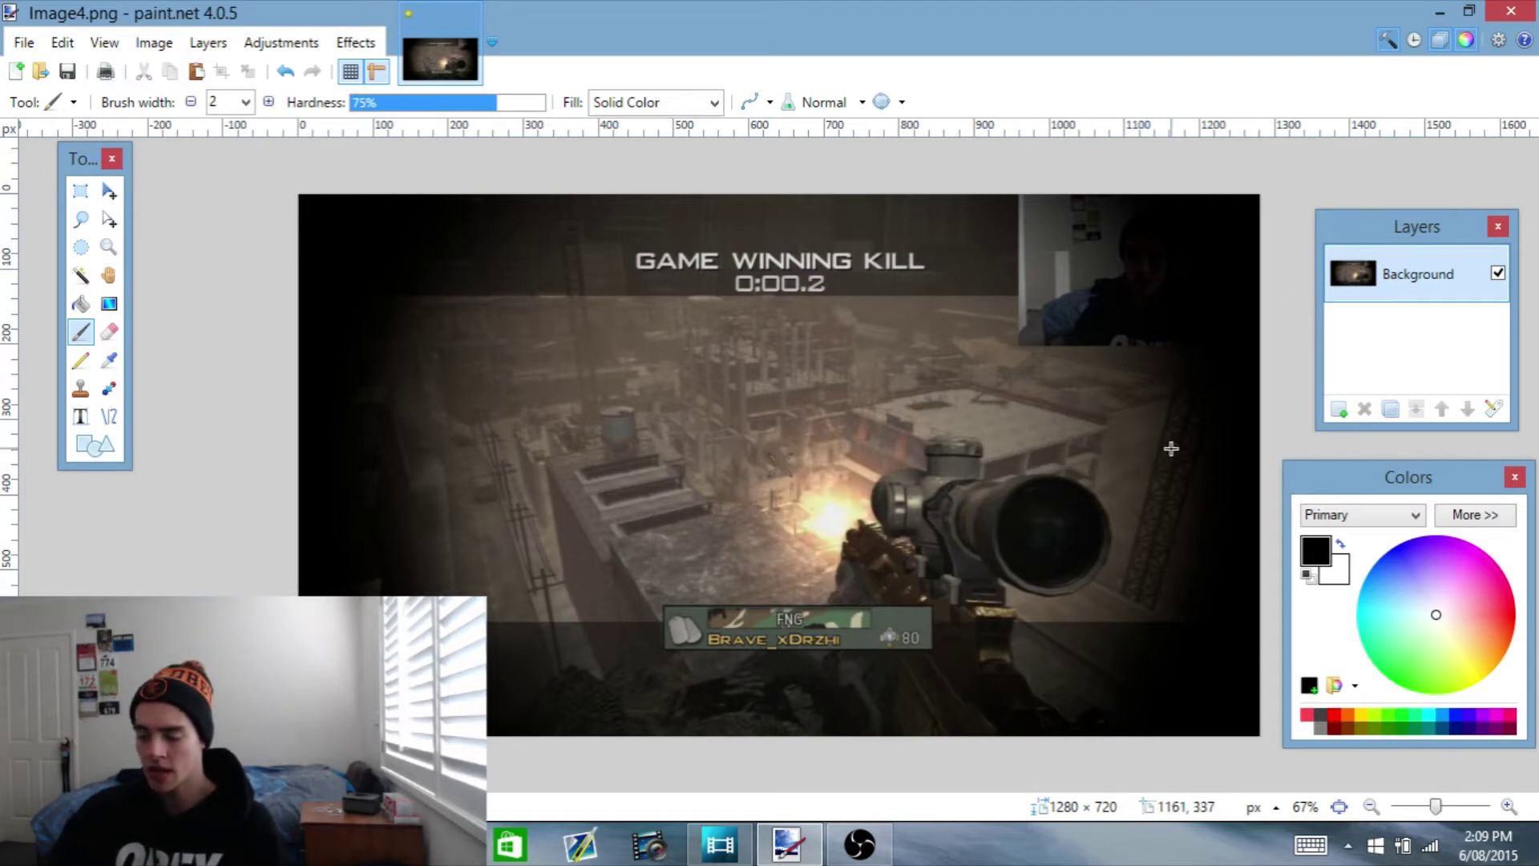
Copy the Image3 picture from the Pictures folder in File Explorer and return to paint.net
left_click(289, 843)
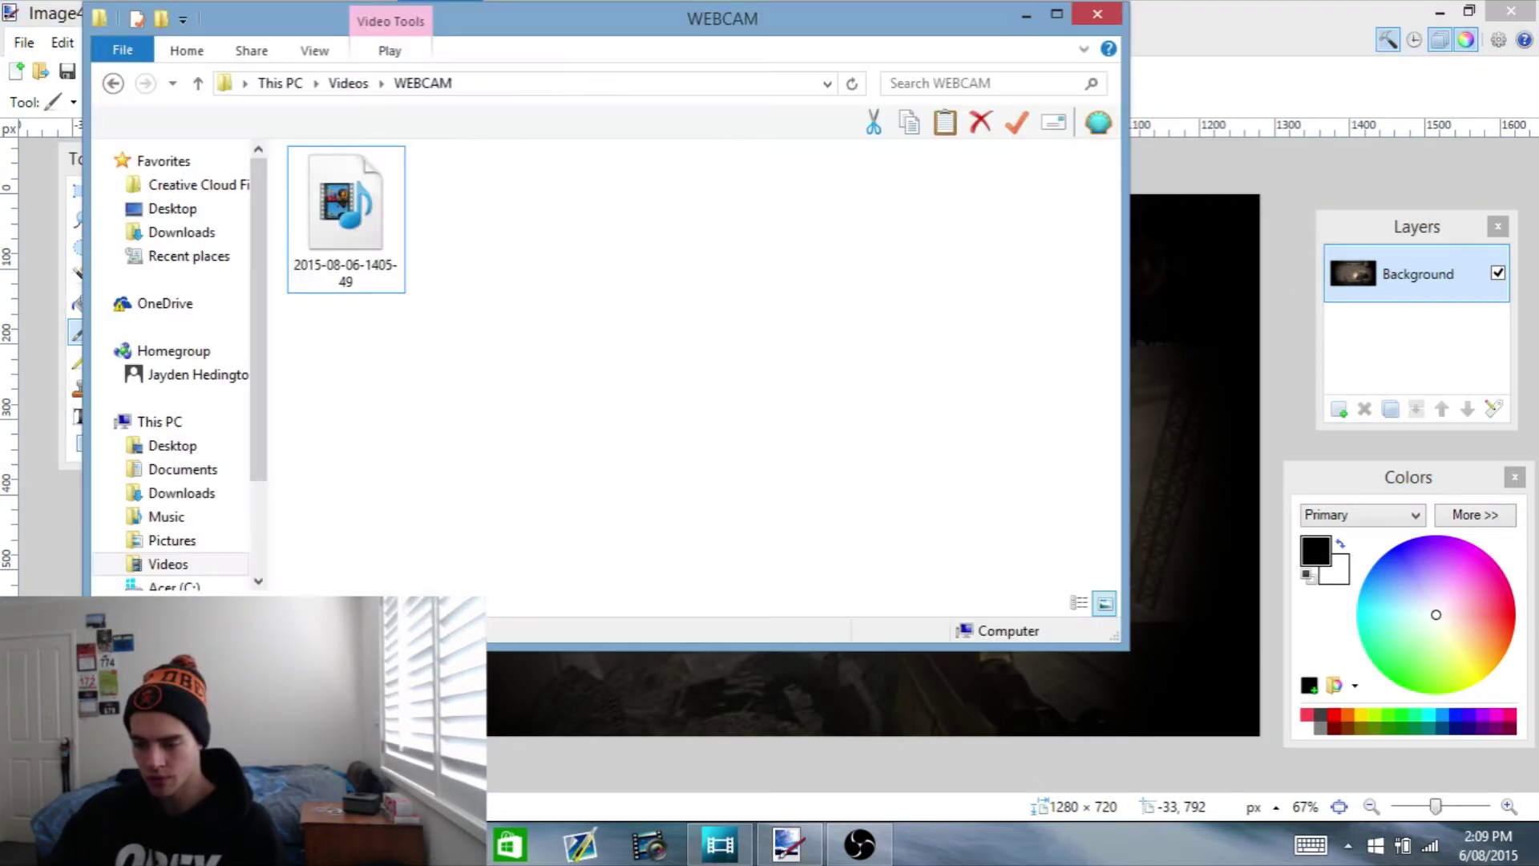
left_click(183, 548)
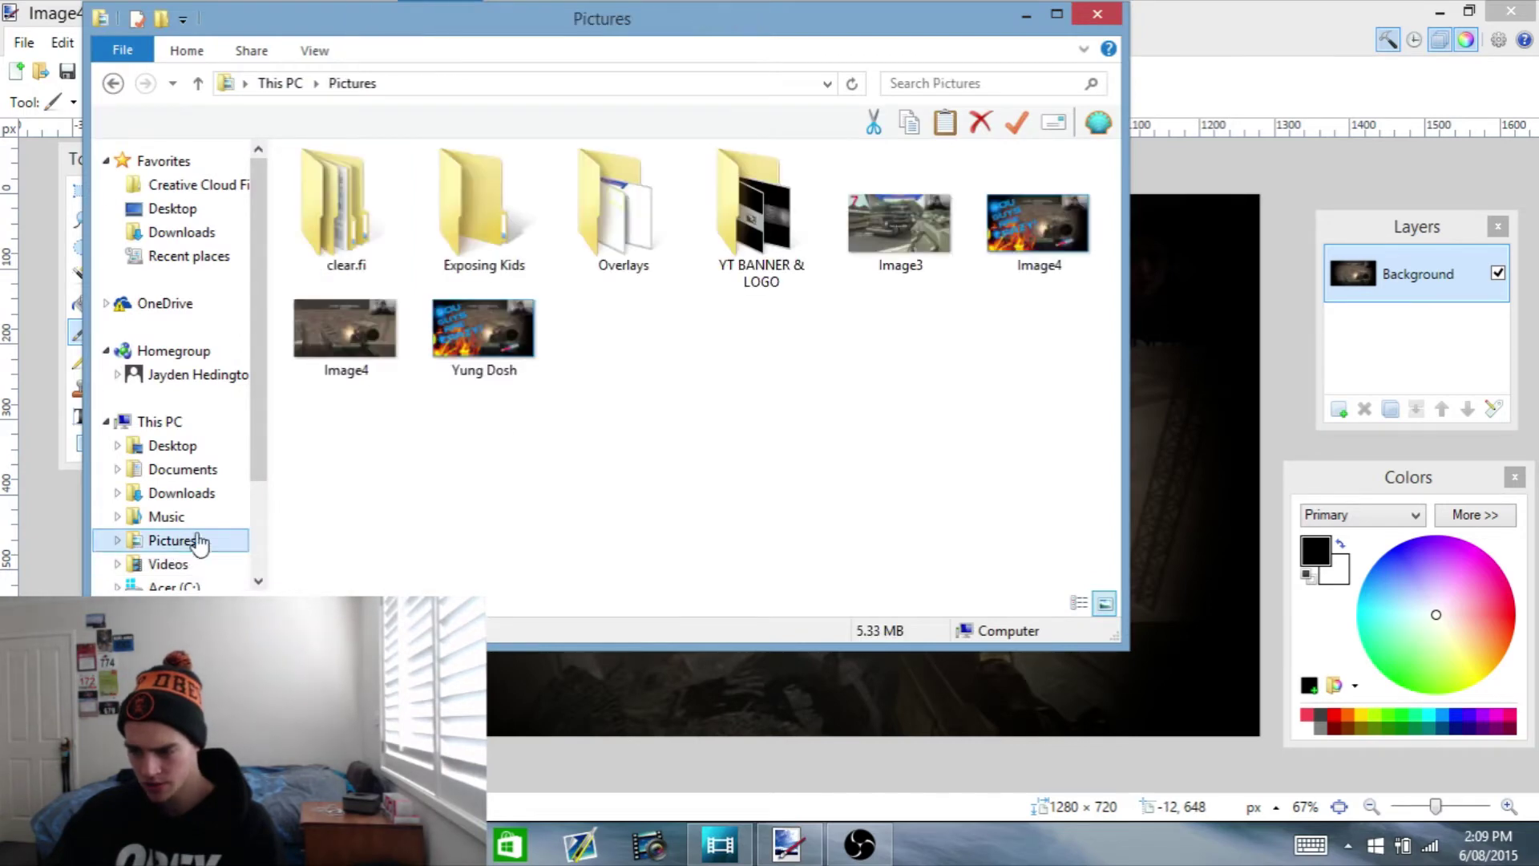
left_click(896, 234)
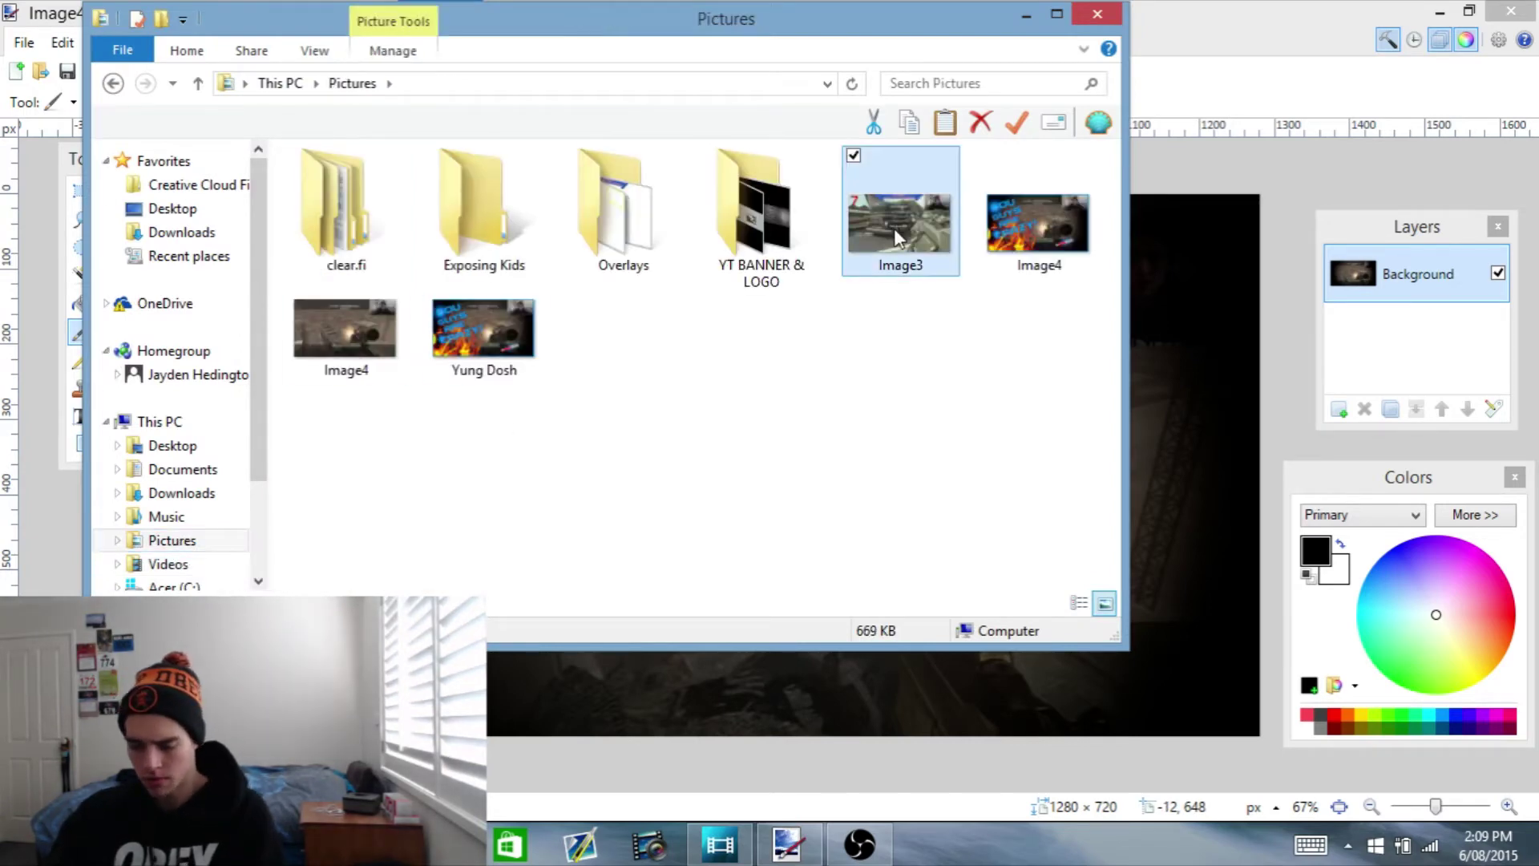
left_click(1026, 14)
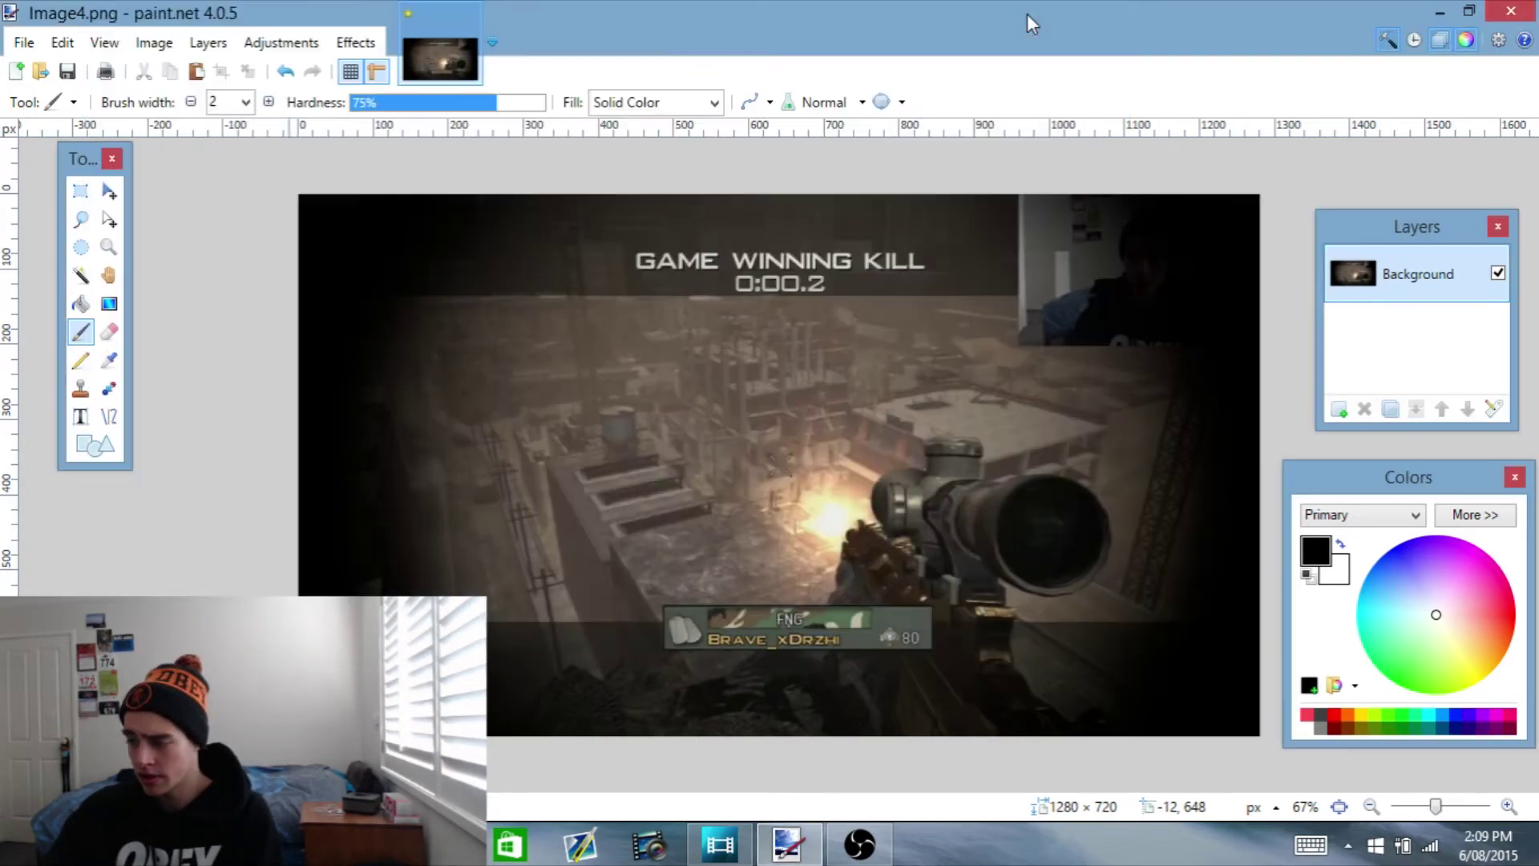
Add a new layer above the background, paste the Image3 picture onto it and move it down and to the right
left_click(1339, 408)
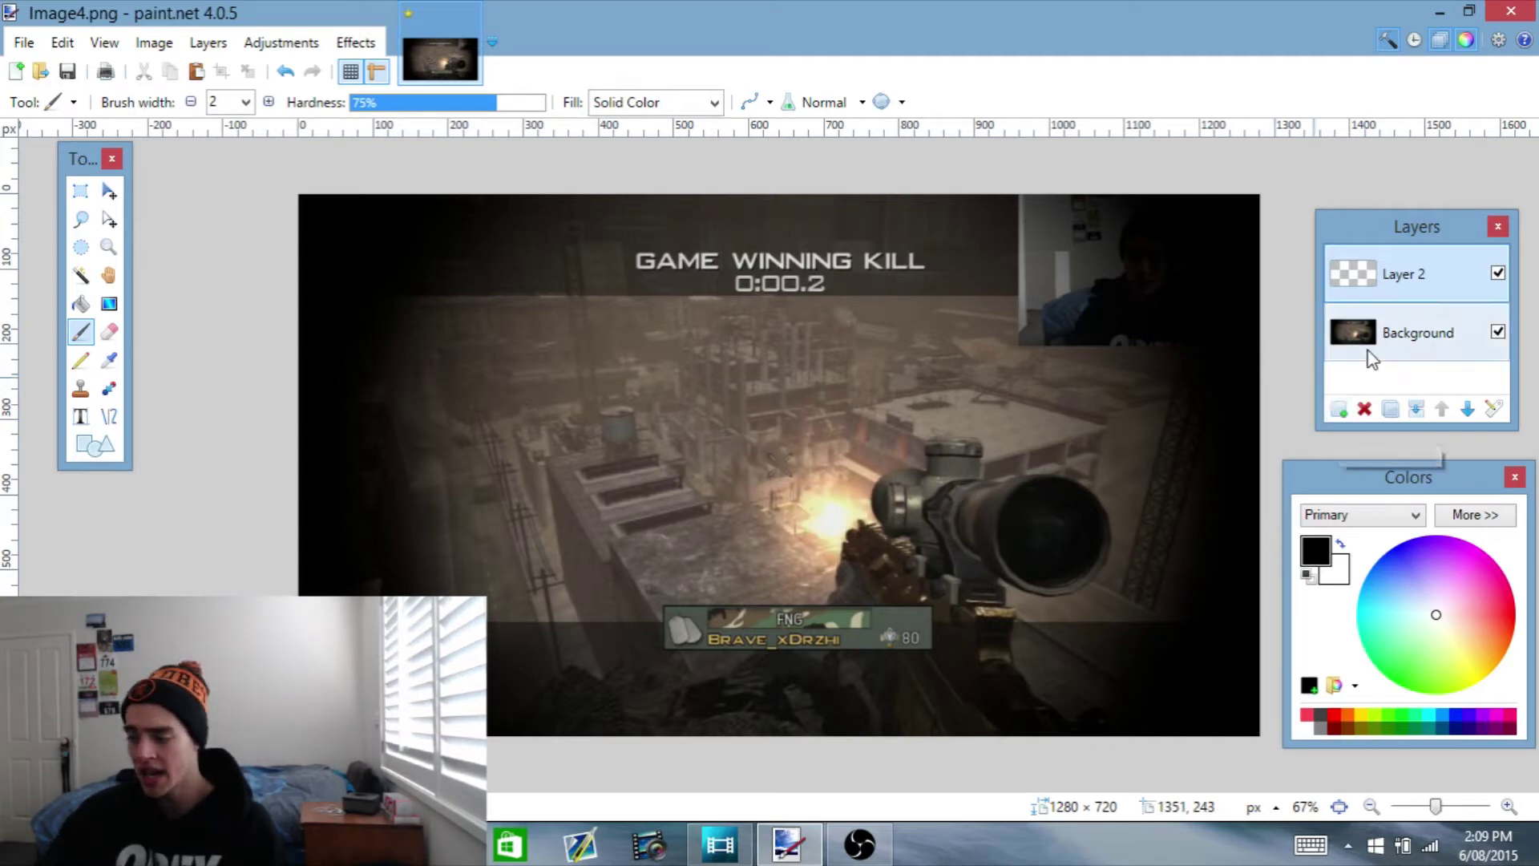
left_click(1418, 332)
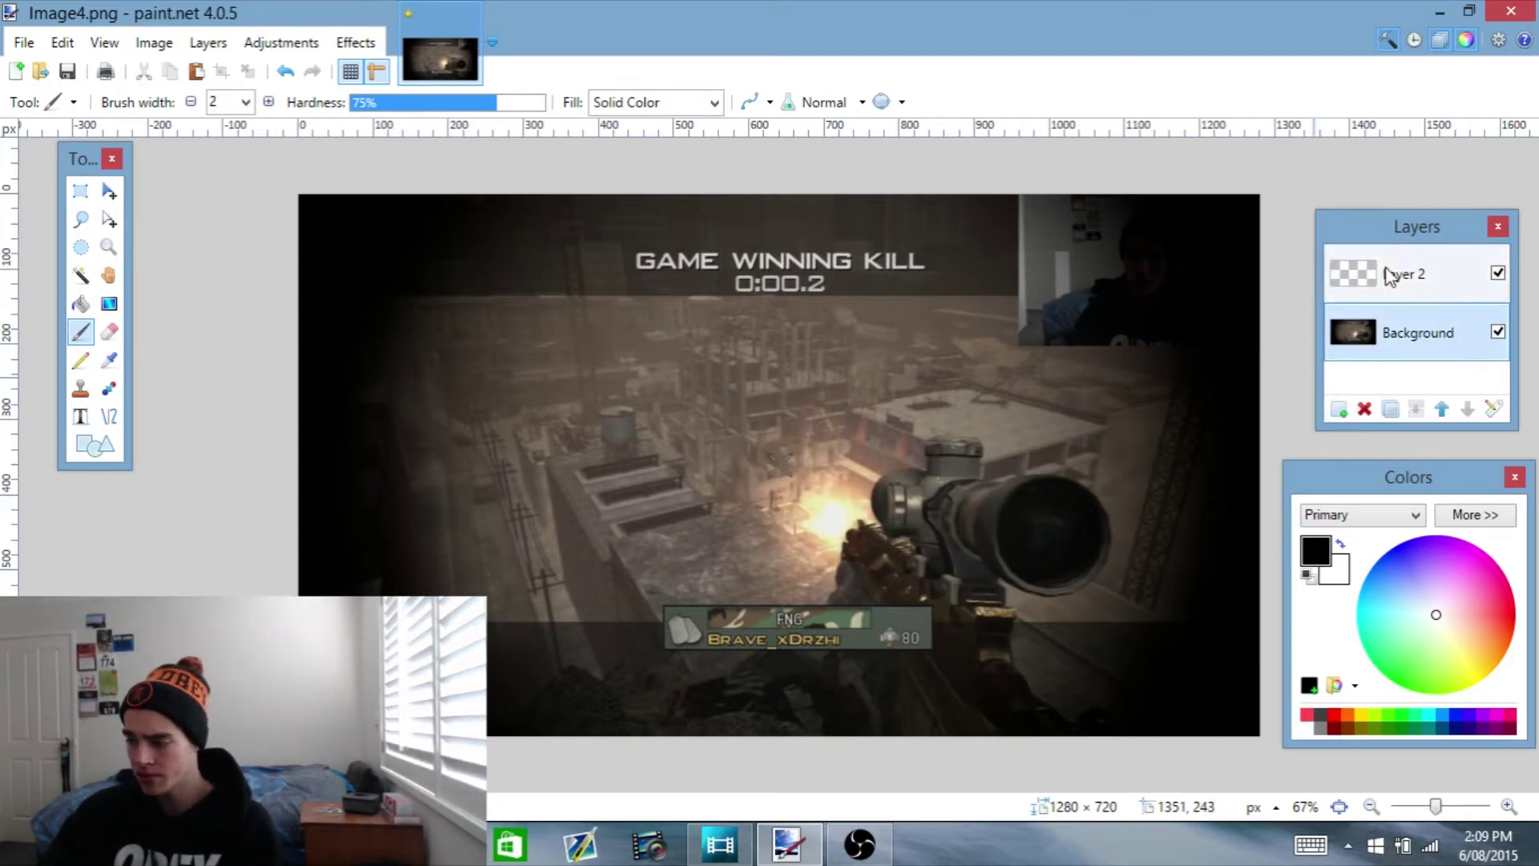
left_click(1385, 273)
key("ctrl+v")
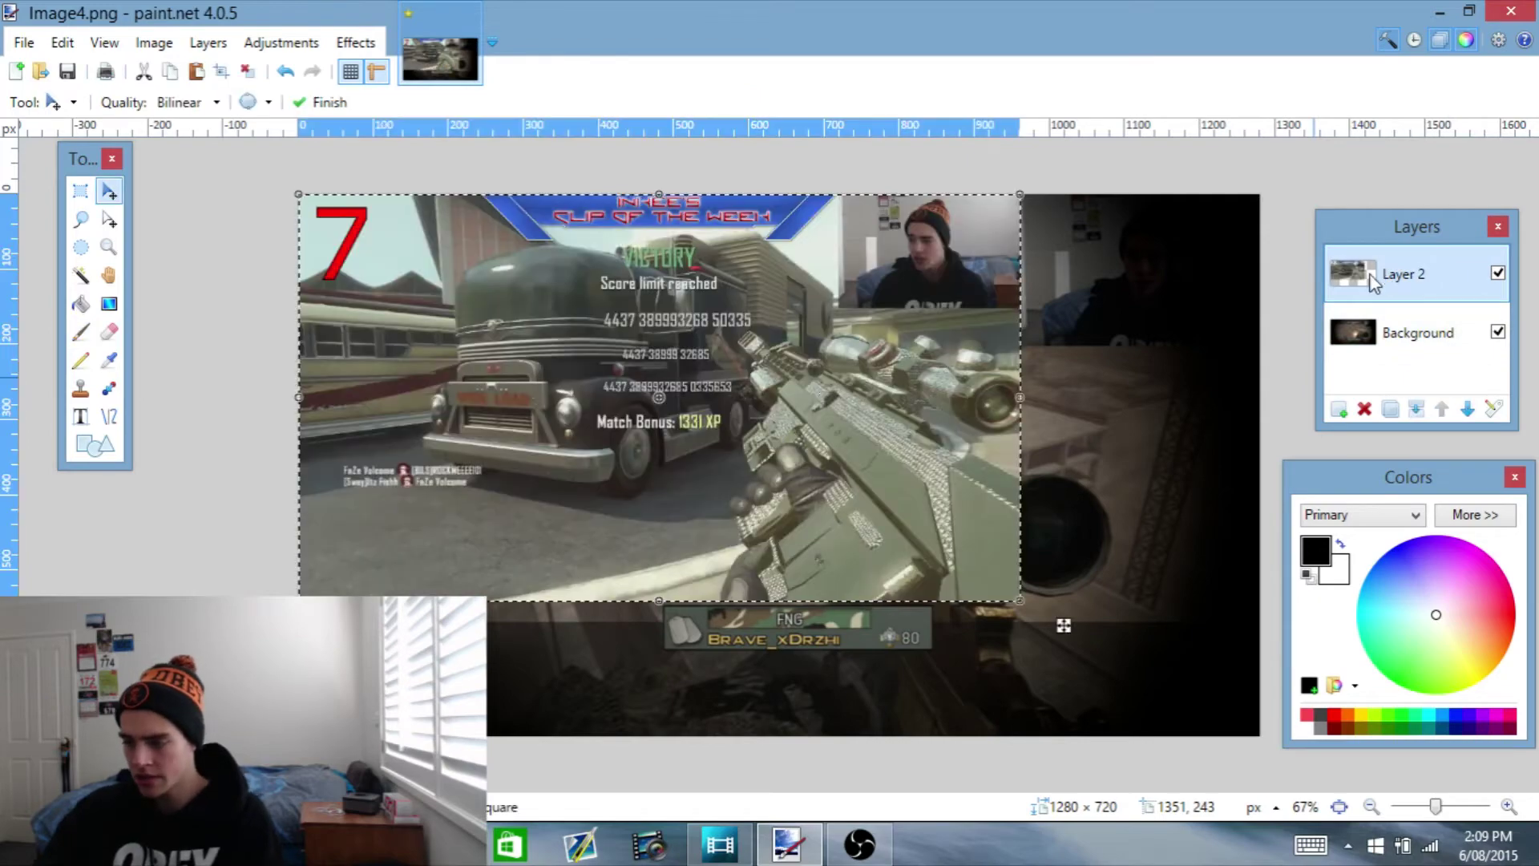
left_click_drag(392, 225, 453, 379)
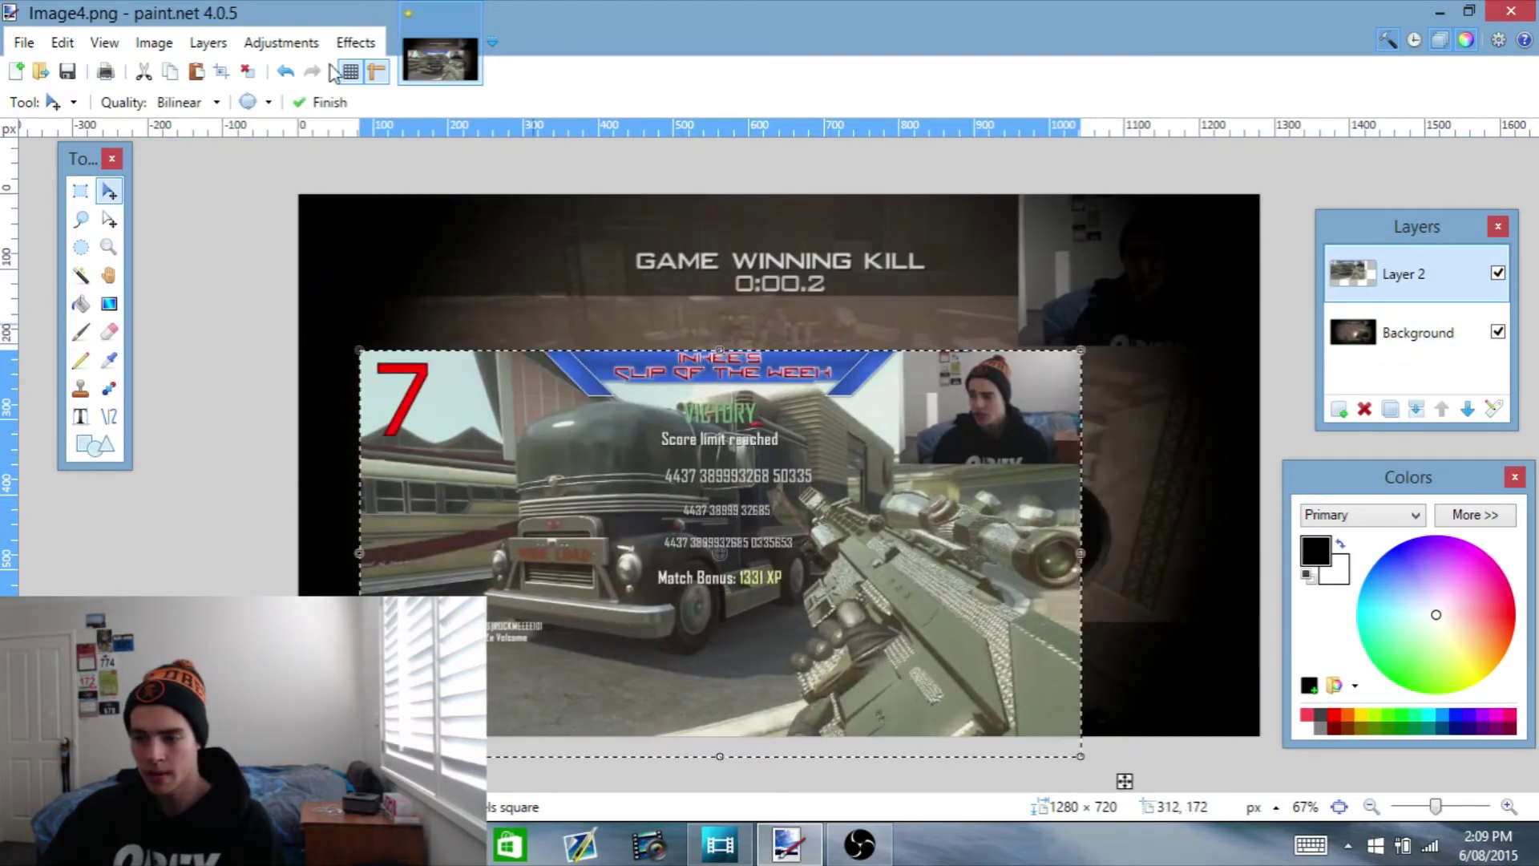
Undo the pasted picture's move and delete its layer
left_click(285, 70)
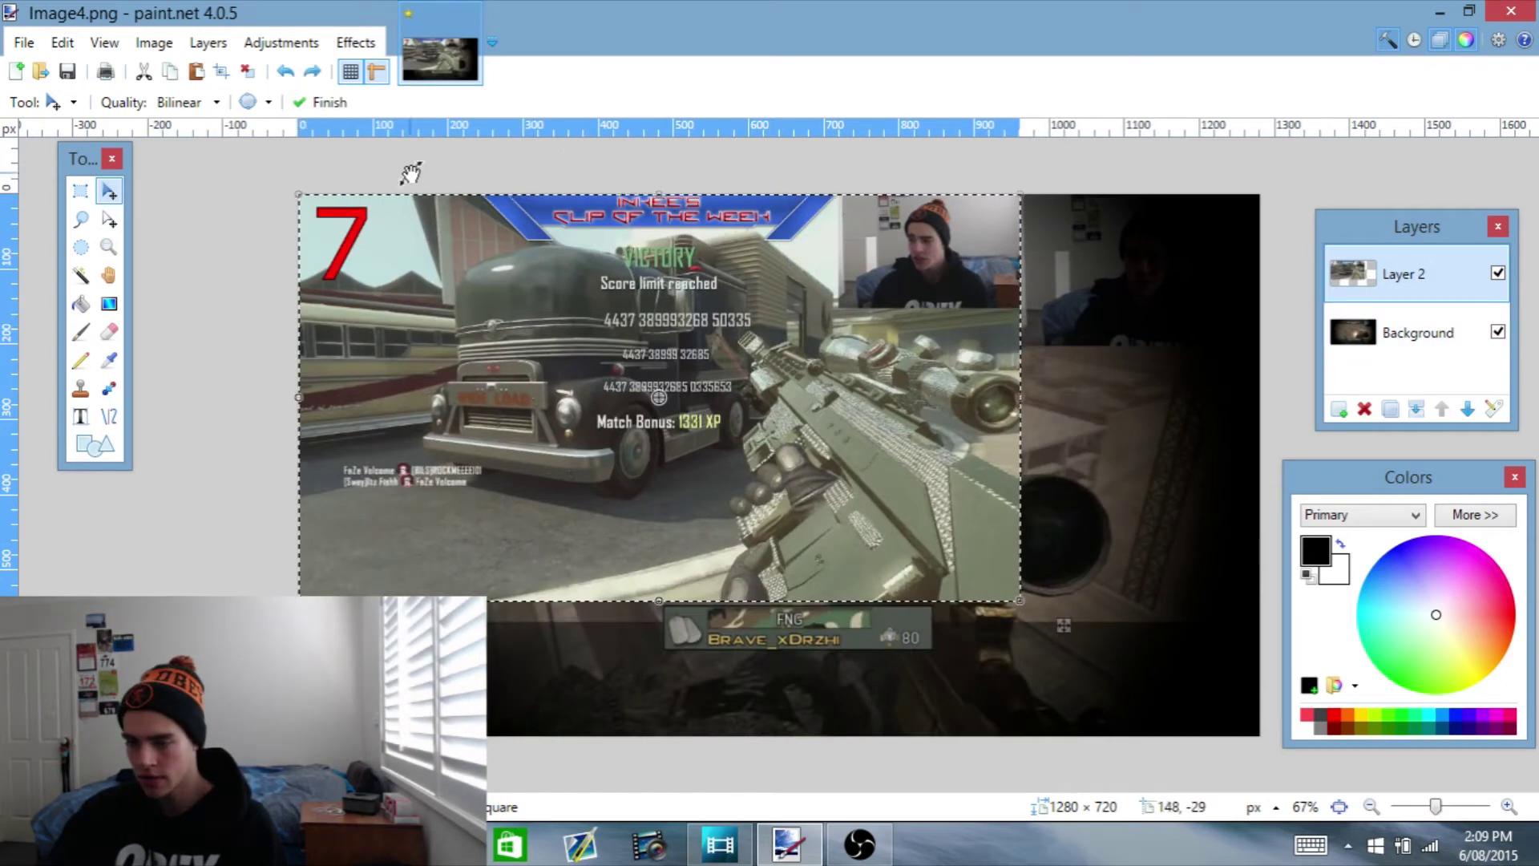
left_click(1365, 408)
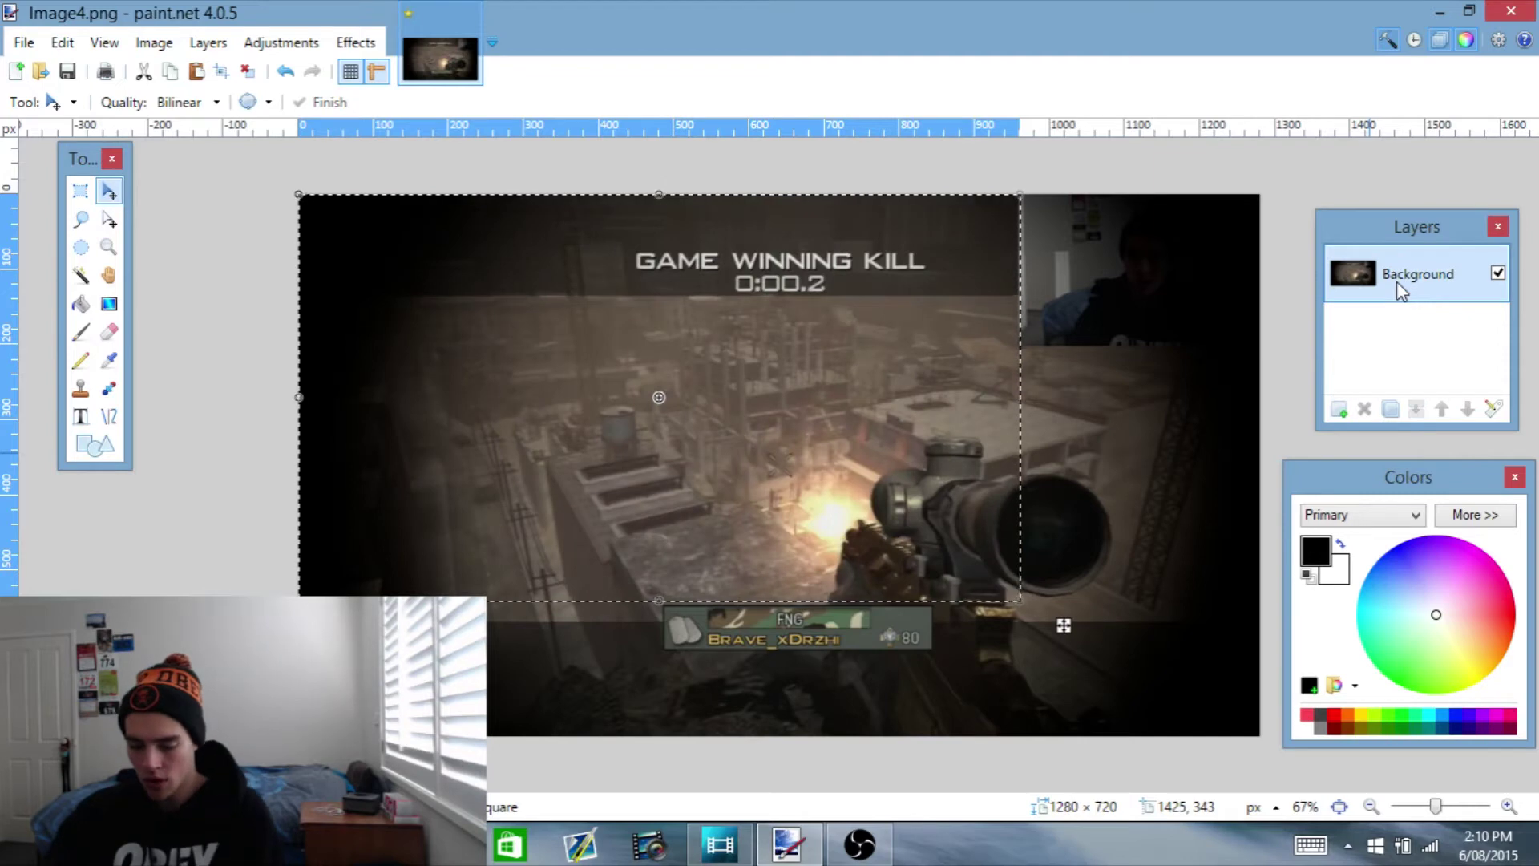
Paste the picture directly onto the Background layer, add an empty layer above, and try moving the merged background content
key("ctrl+v")
left_click_drag(708, 377, 505, 502)
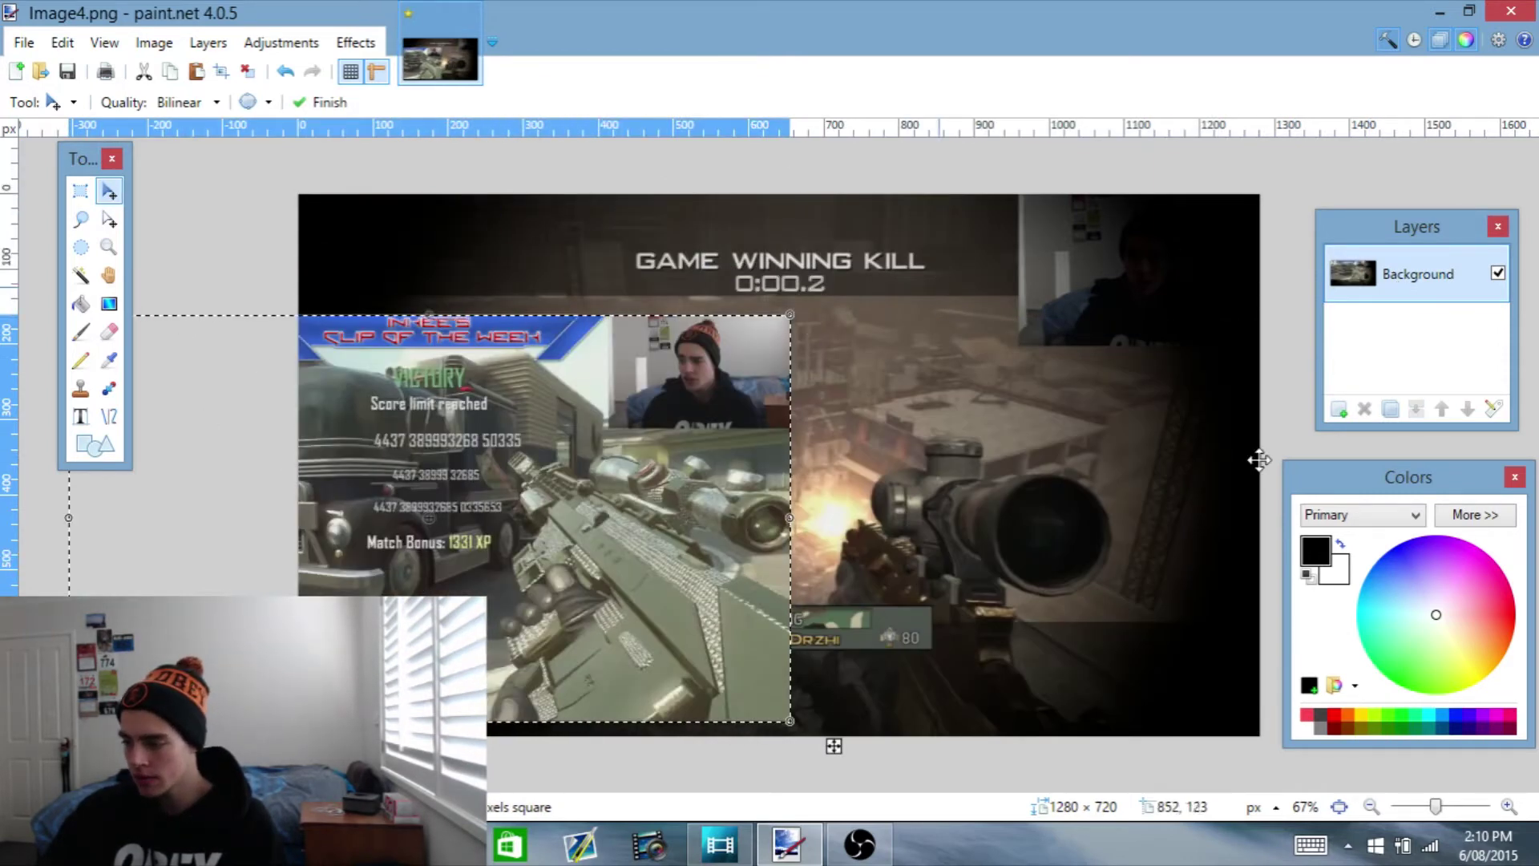
left_click(1339, 410)
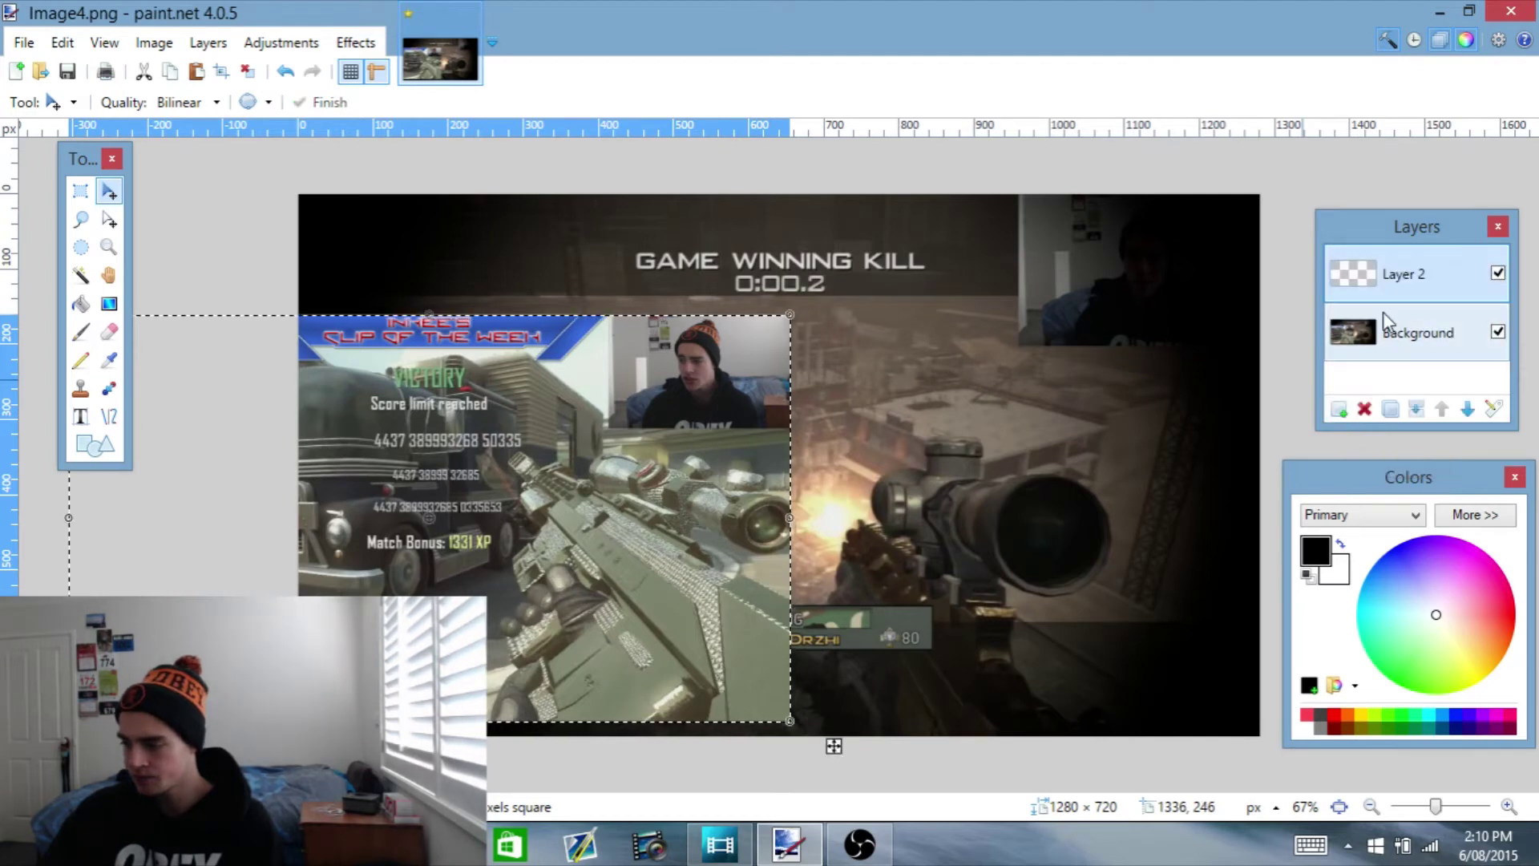
left_click(1382, 315)
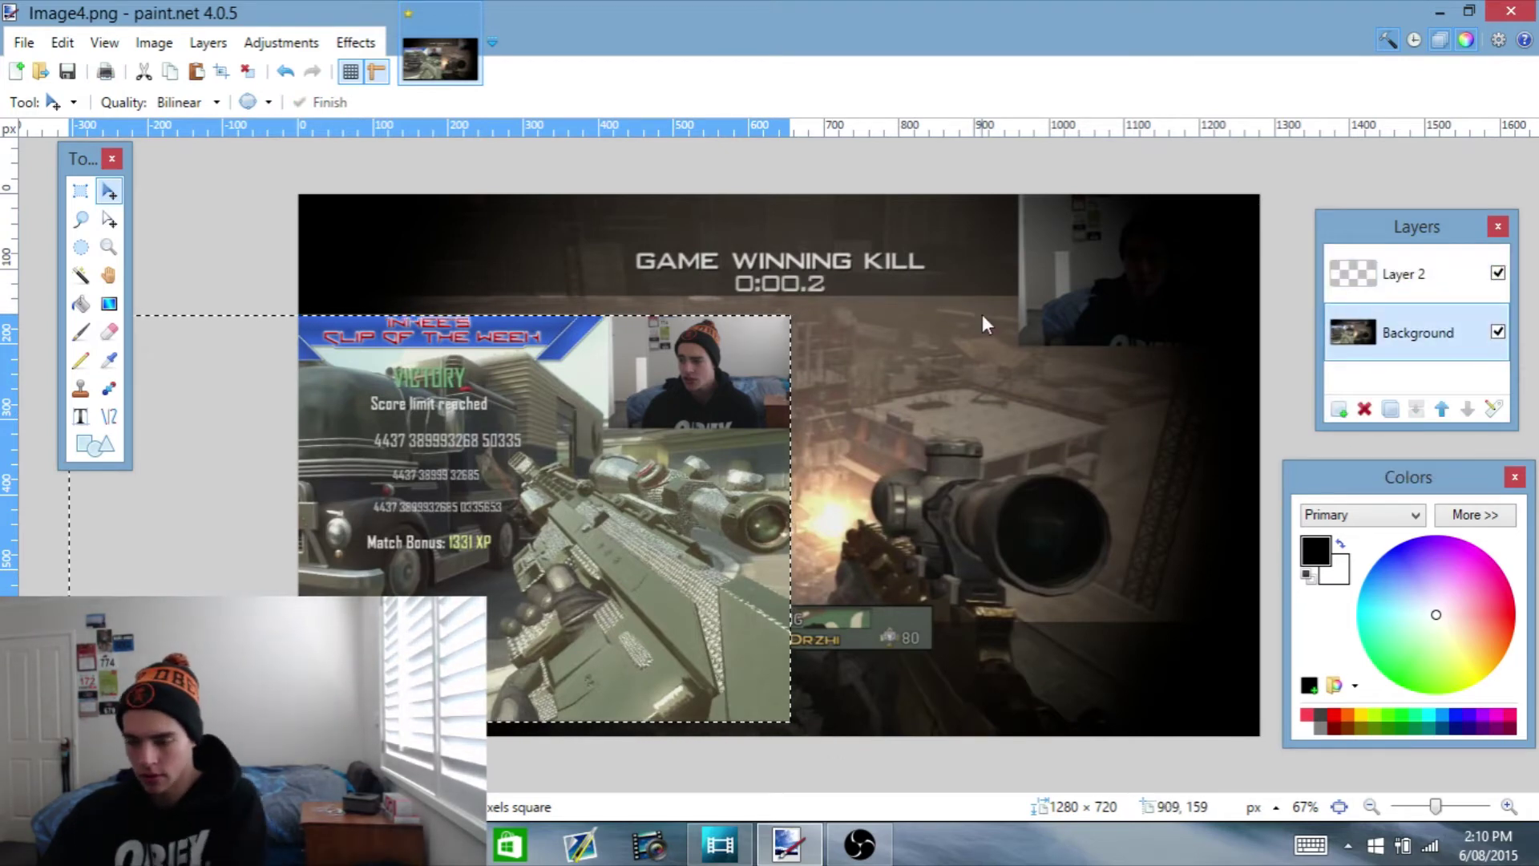
key("ctrl+d")
left_click_drag(799, 436, 690, 398)
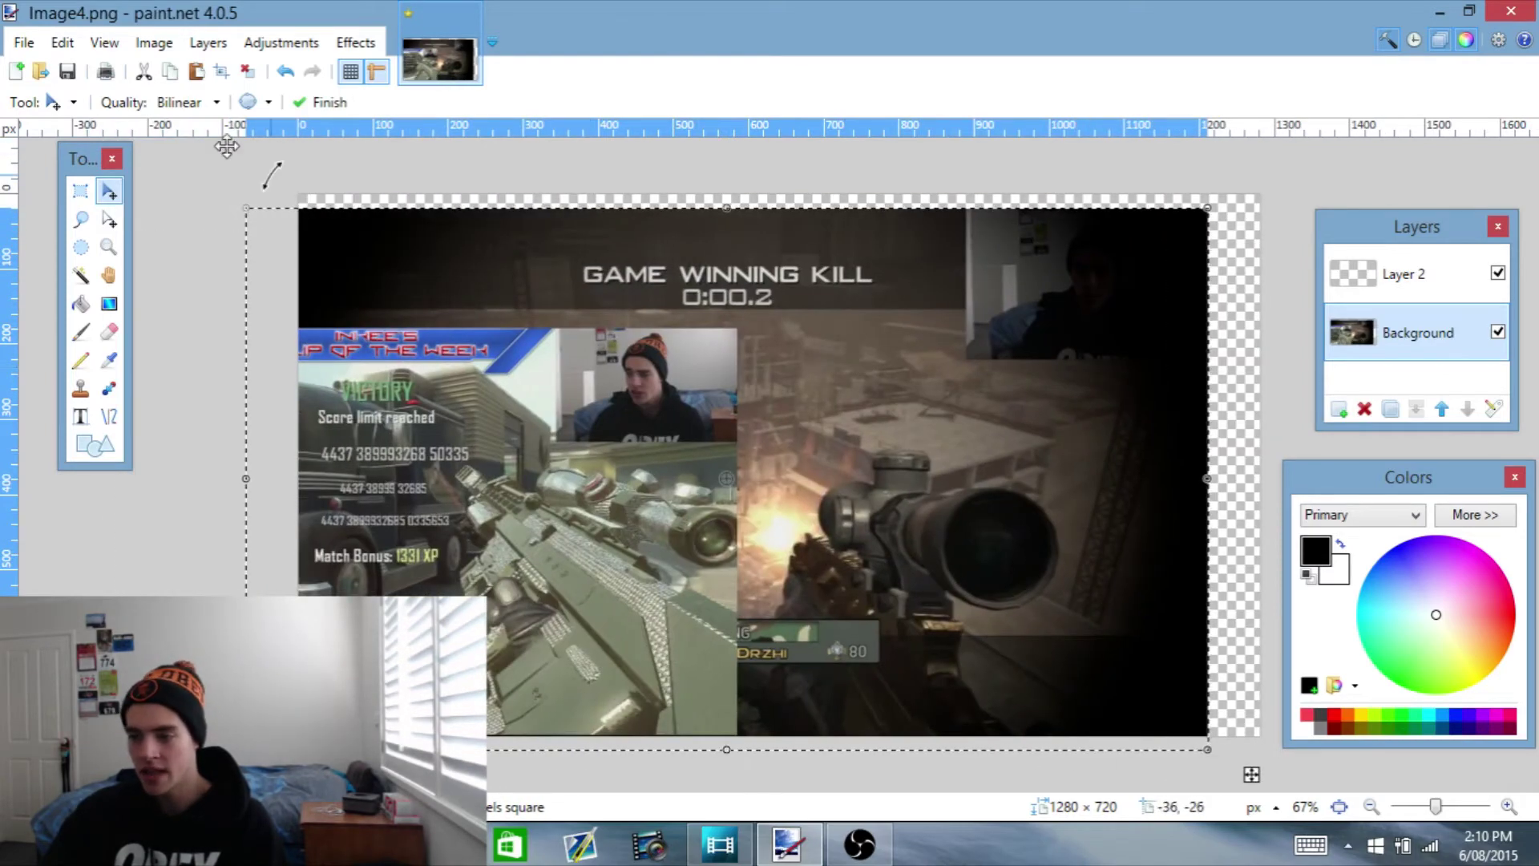
Undo the background move, the added layer and the paste on the Background layer
left_click(285, 72)
left_click(284, 72)
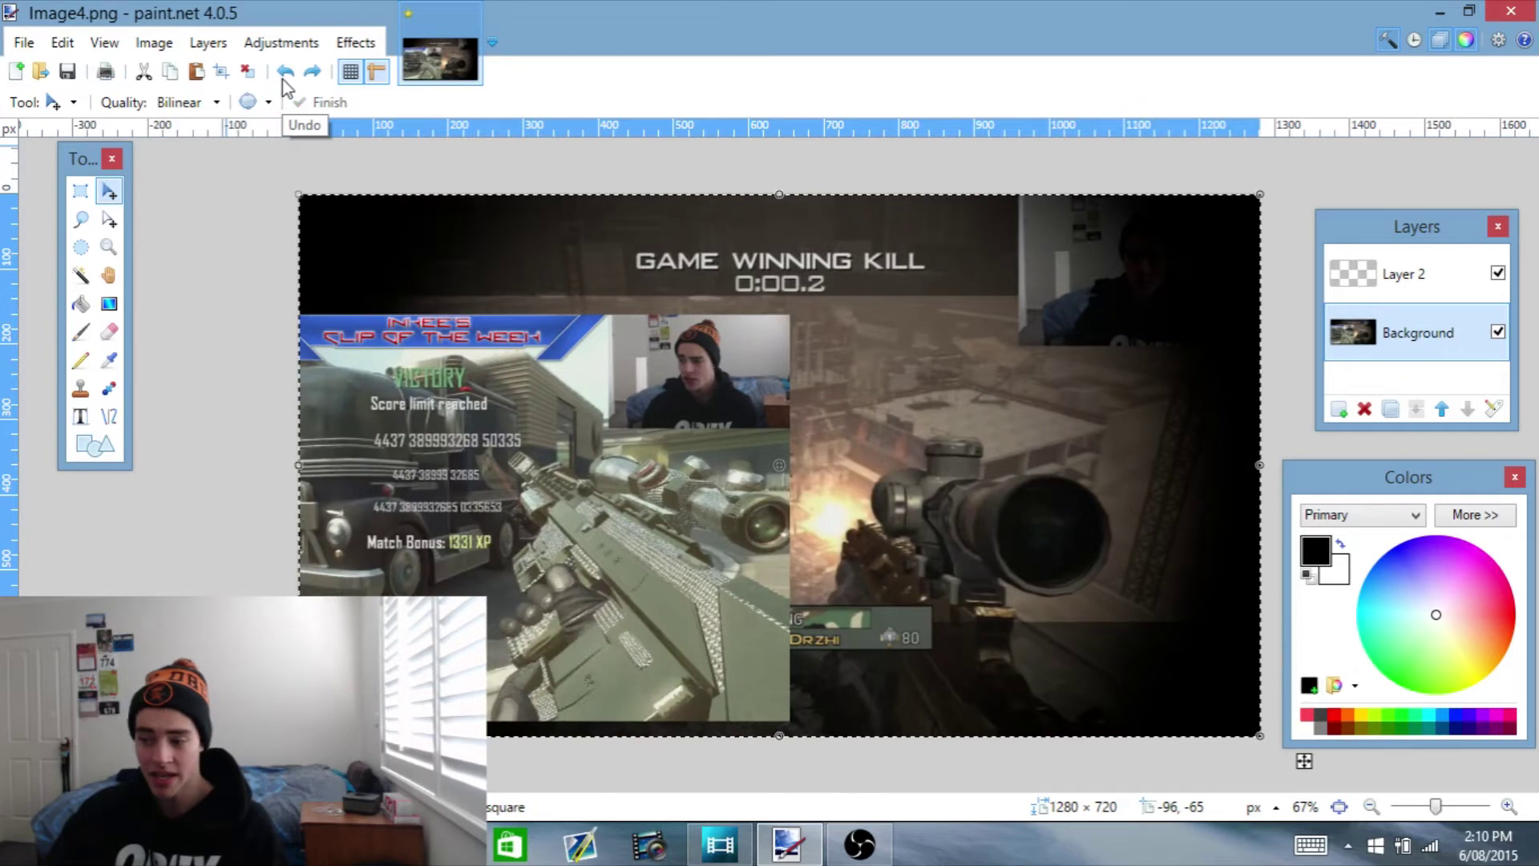
left_click(285, 72)
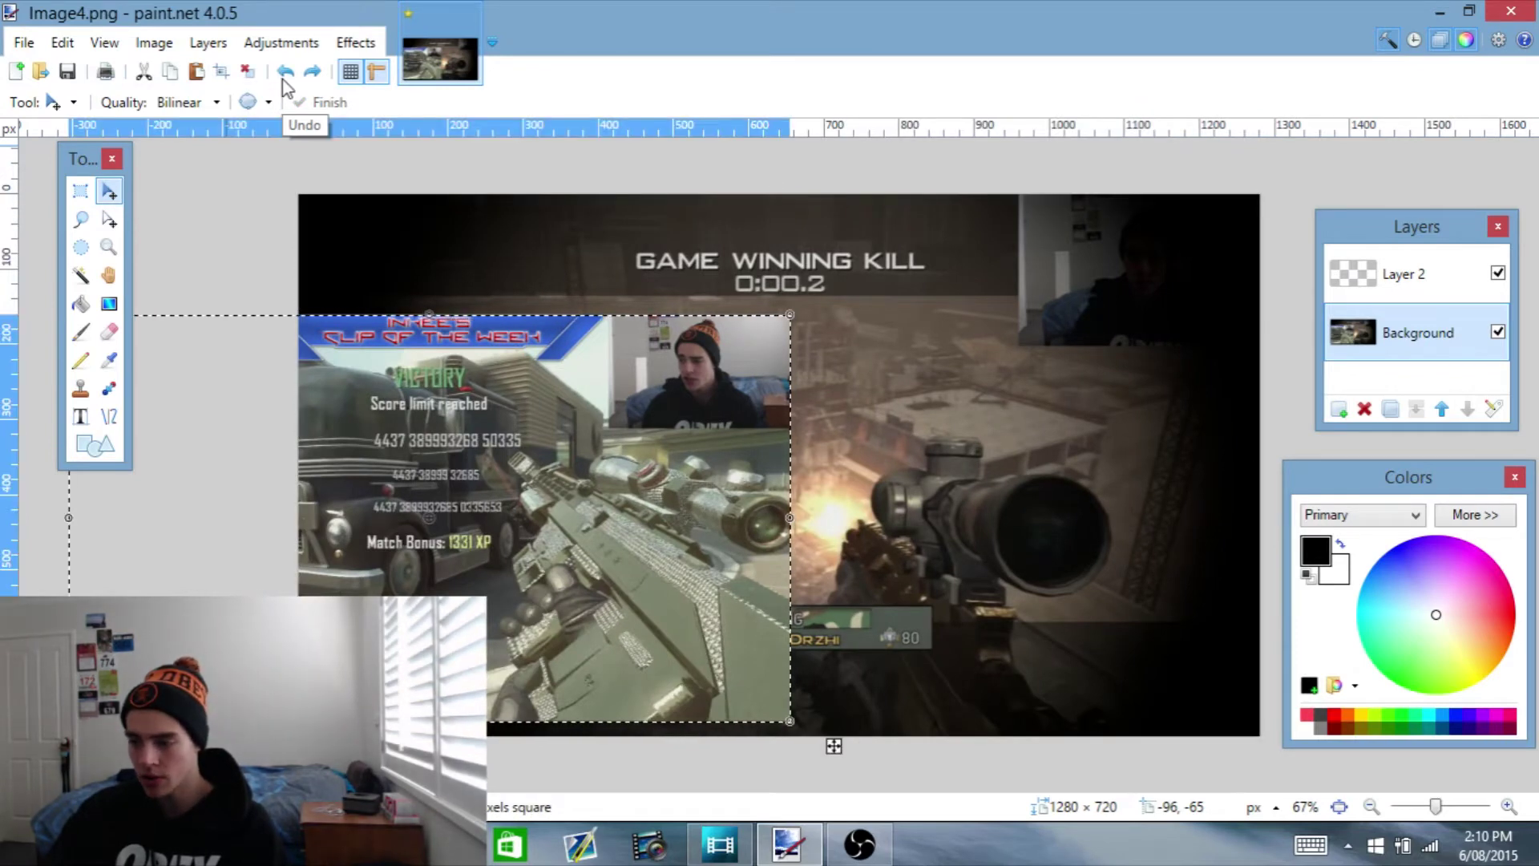
left_click(284, 72)
left_click(284, 72)
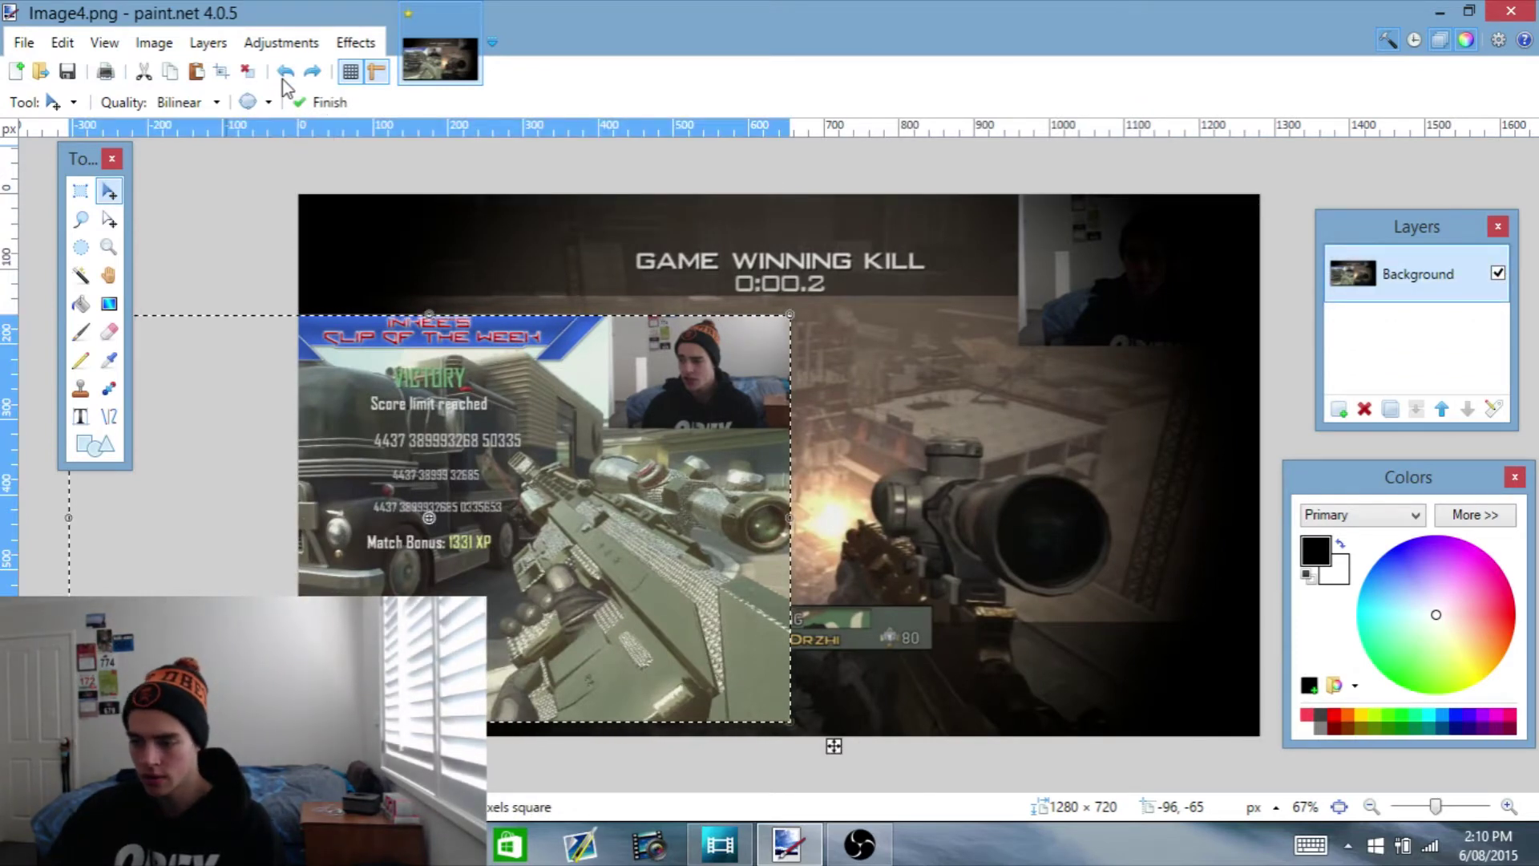
left_click(284, 72)
left_click(284, 72)
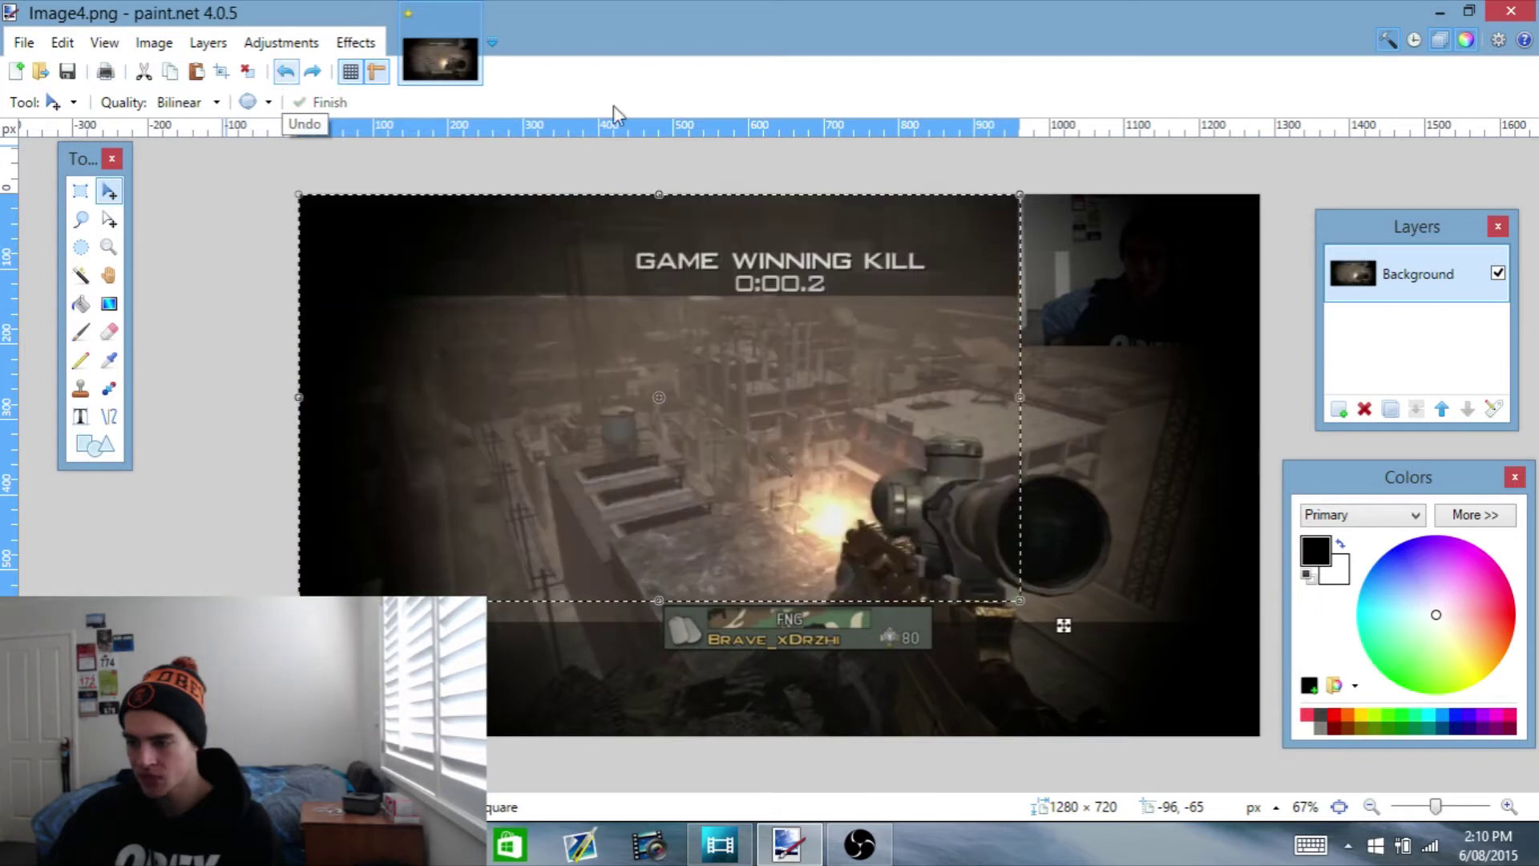
Add a new layer, paste the copied Image3 picture onto it again and shift it slightly down and left
left_click(1339, 409)
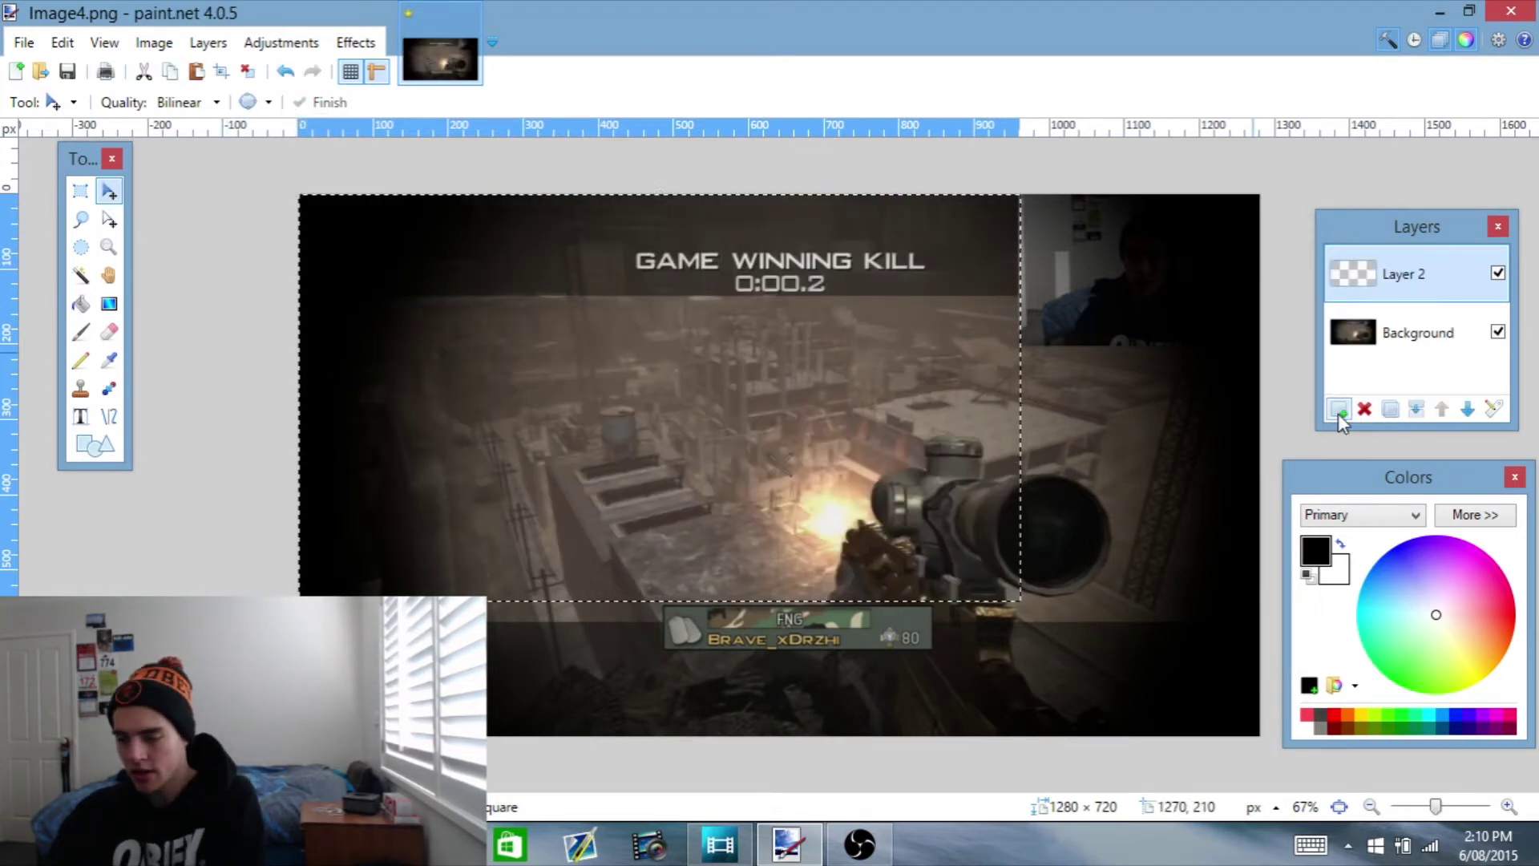
key("ctrl+v")
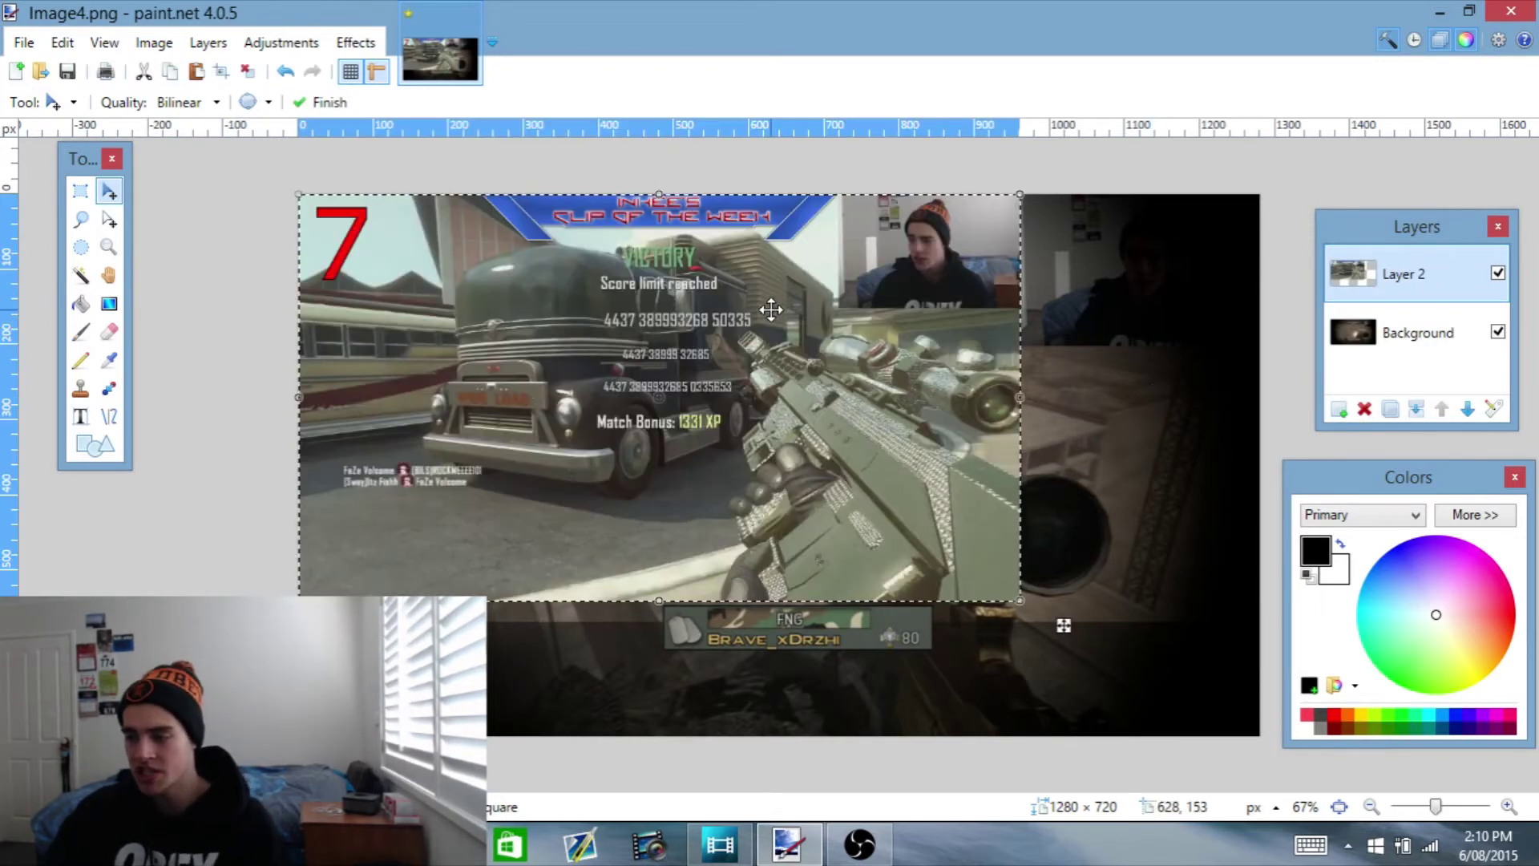
left_click_drag(771, 309, 734, 390)
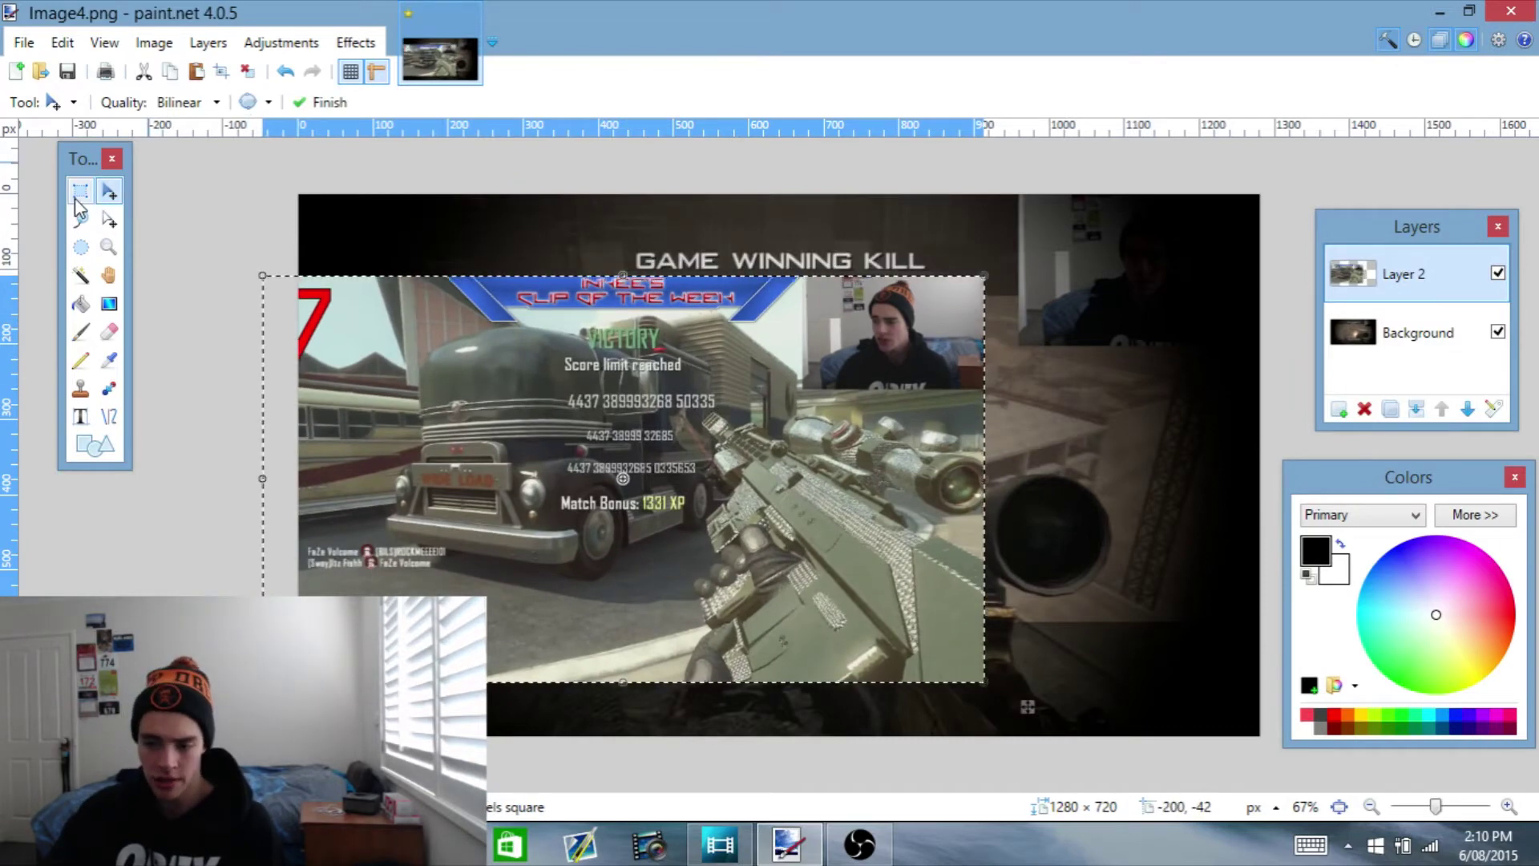
Erase the truck and rifle areas of the pasted picture with rectangular selections, keeping its webcam portion
left_click(80, 190)
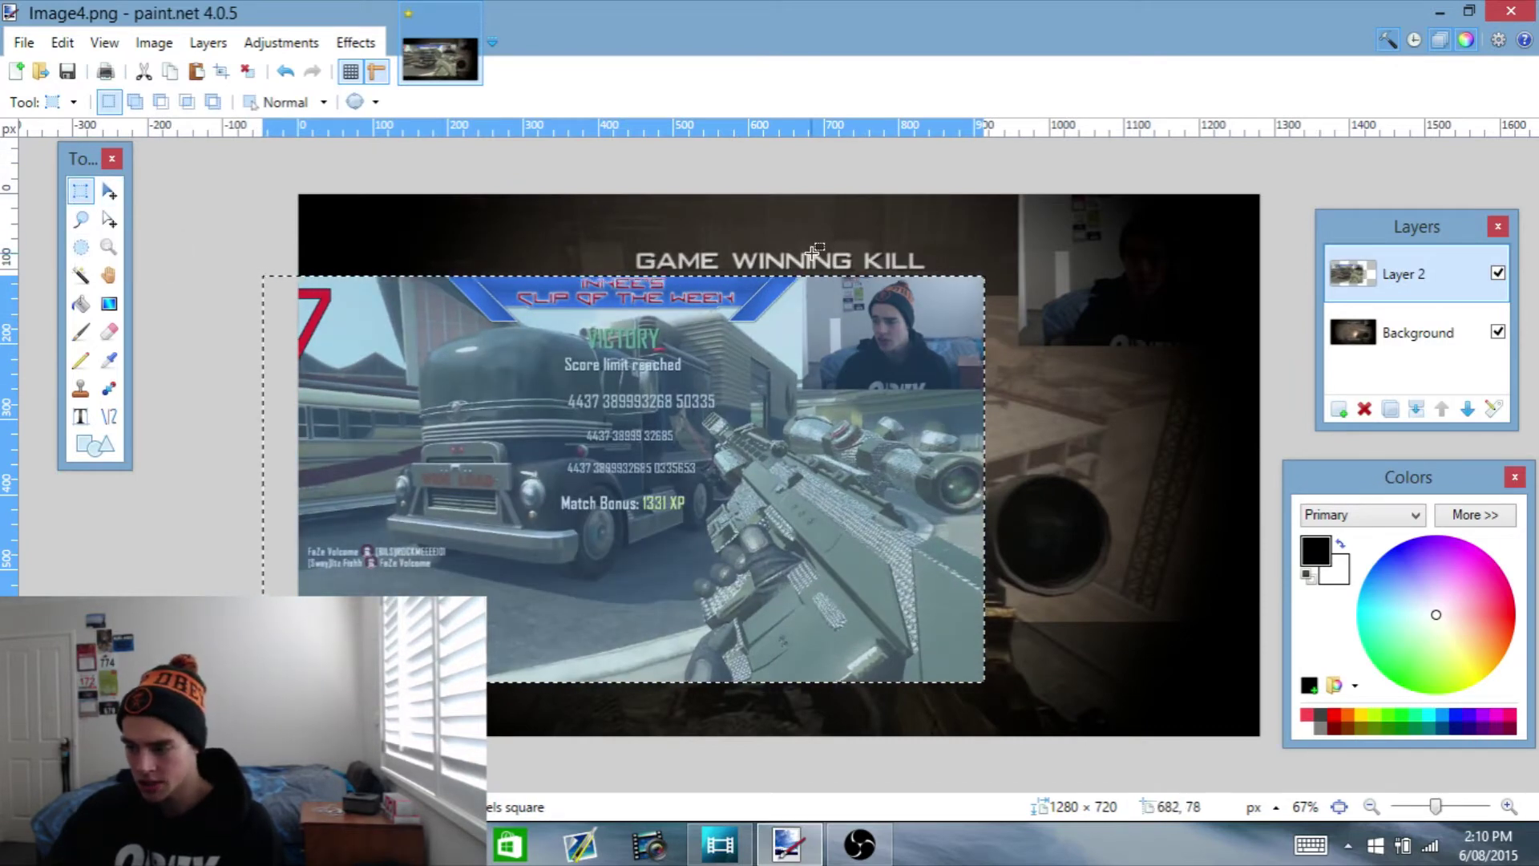
left_click_drag(812, 255, 376, 776)
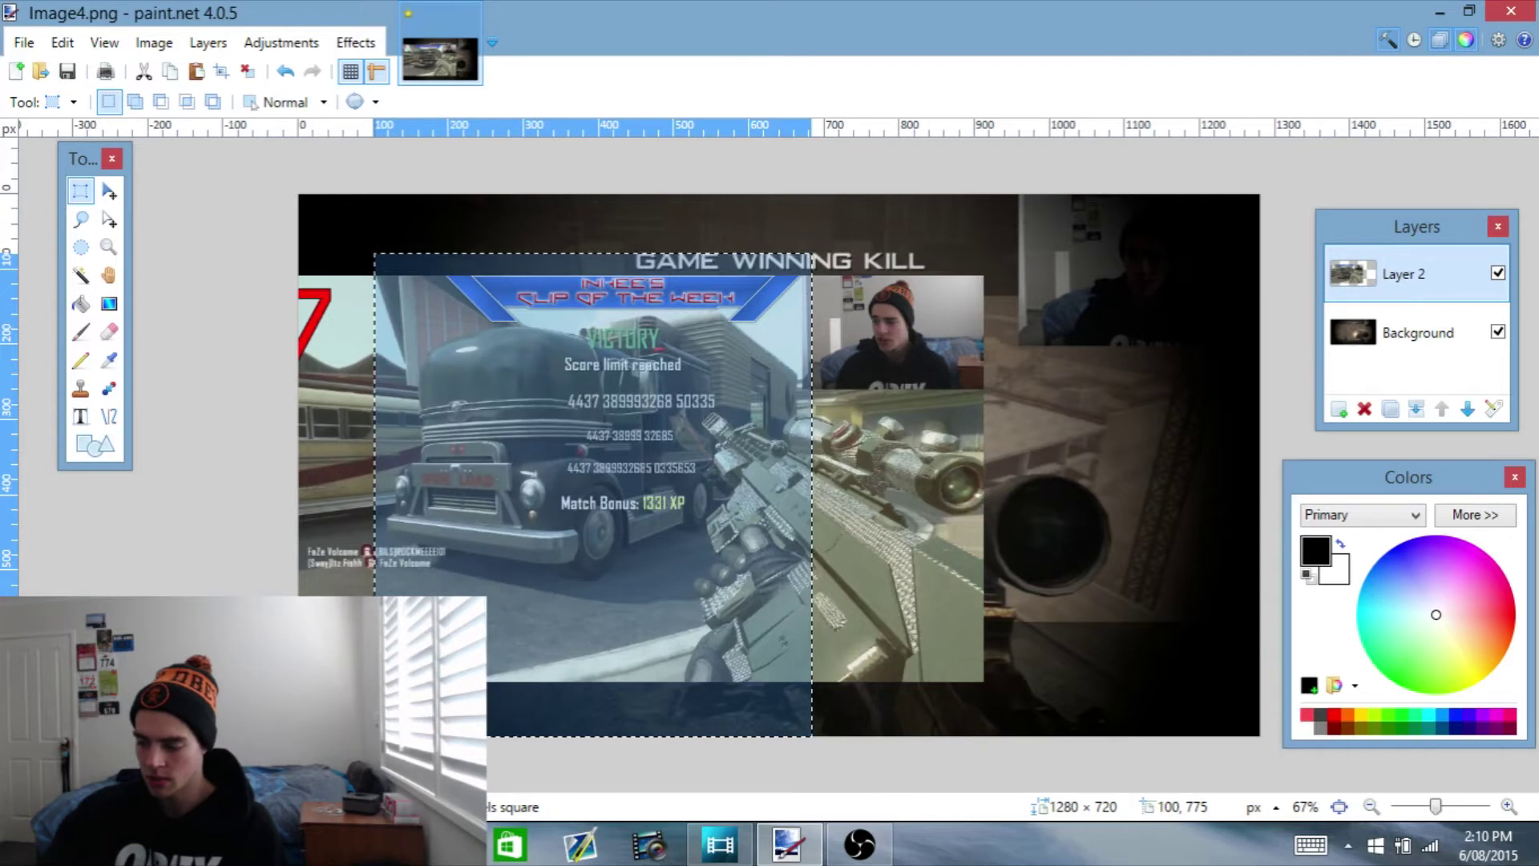
key("Delete")
left_click_drag(779, 384, 1262, 737)
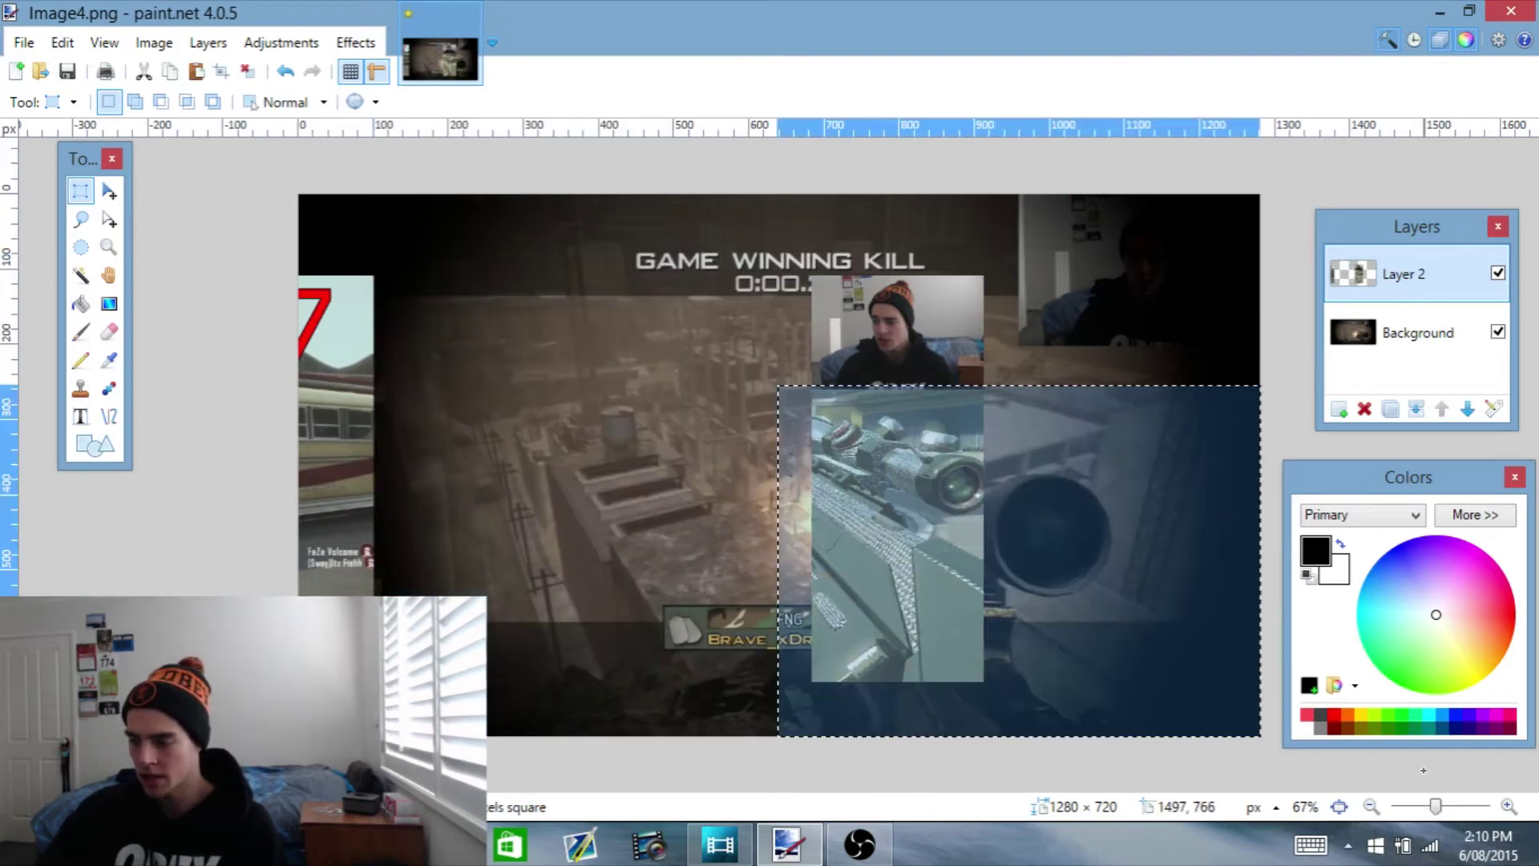
key("Delete")
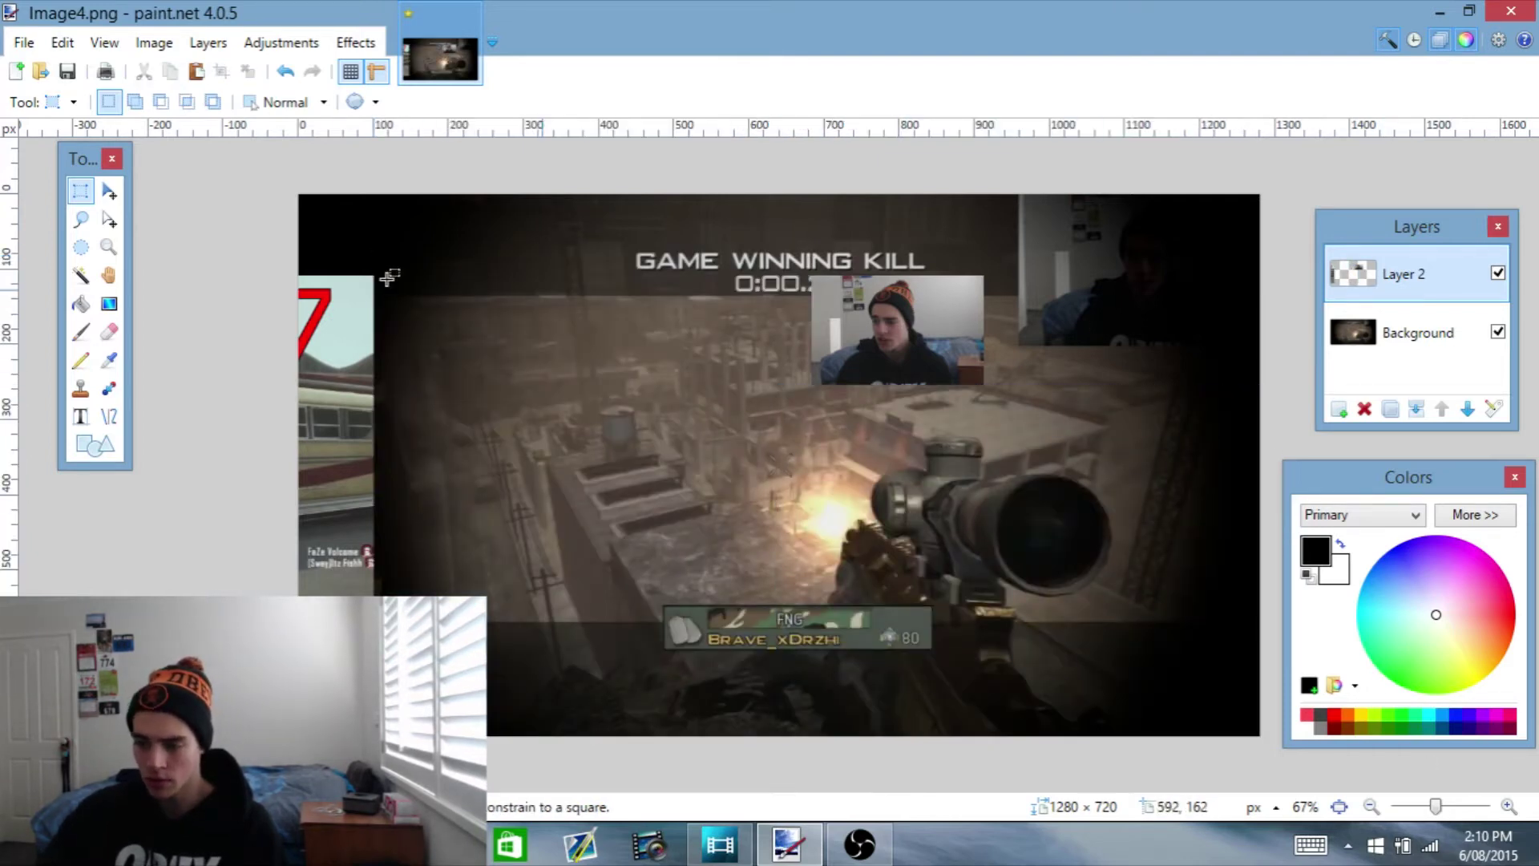
Move the webcam cutout near the snapshot's upper-right corner, then enlarge it and rotate it about -2.24°
left_click(108, 190)
left_click_drag(964, 376, 1192, 263)
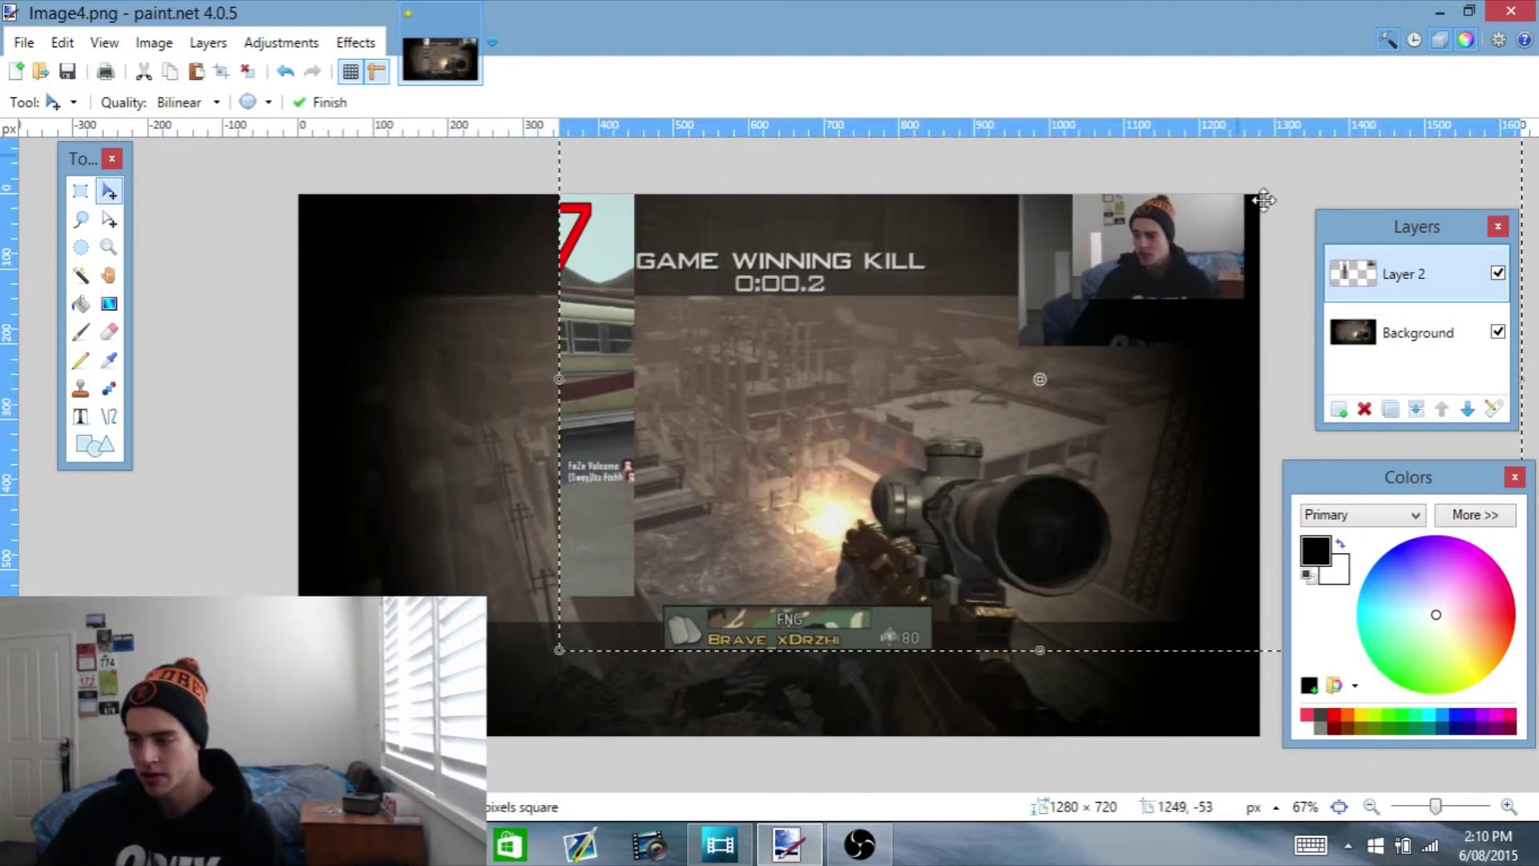
left_click_drag(559, 649, 441, 634)
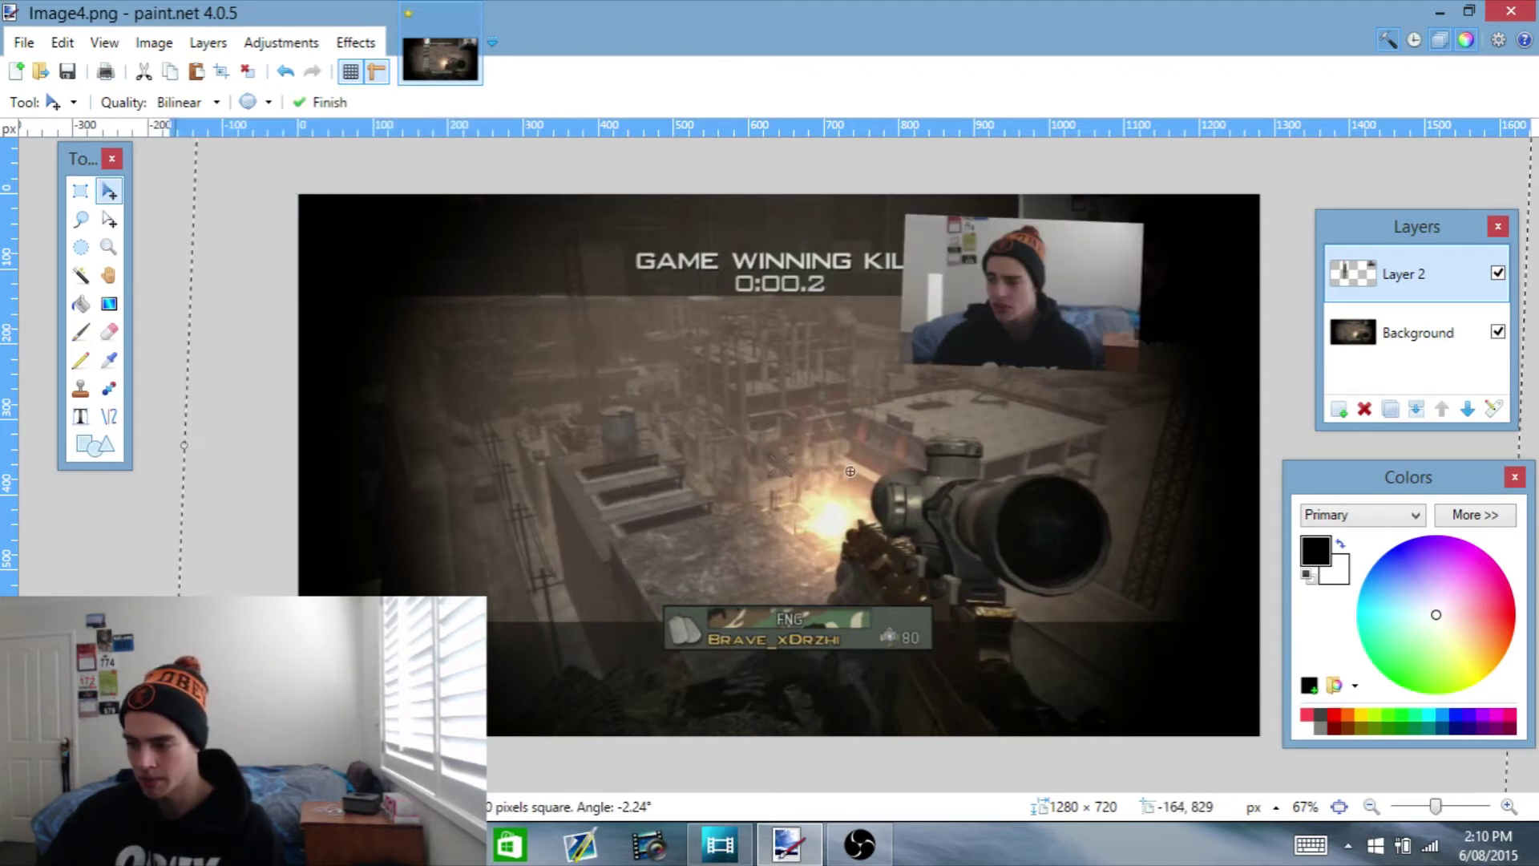
left_click(1371, 807)
left_click(1371, 807)
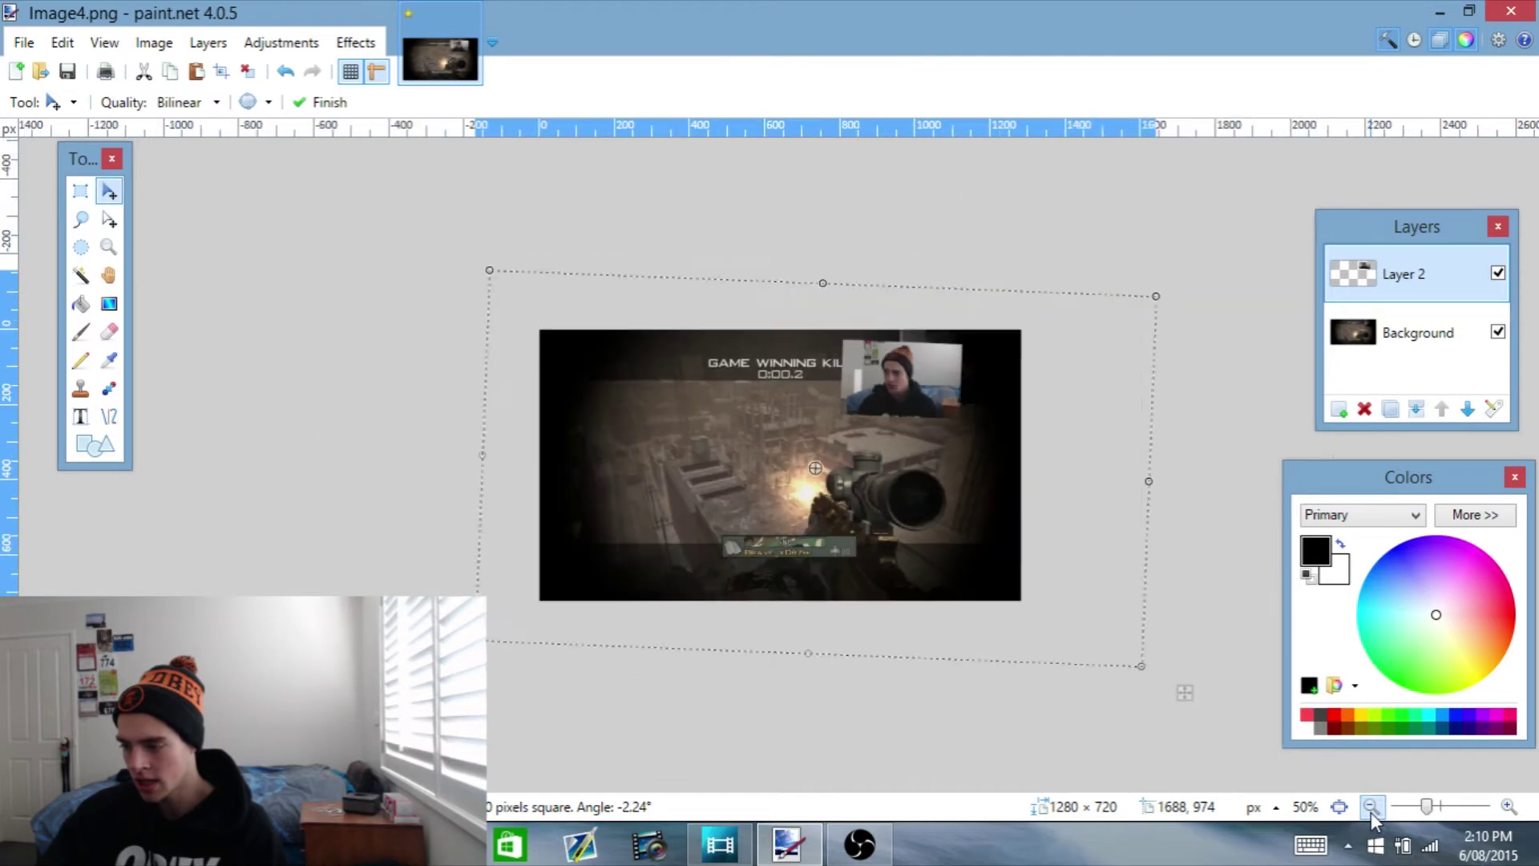
left_click_drag(1163, 295, 1166, 293)
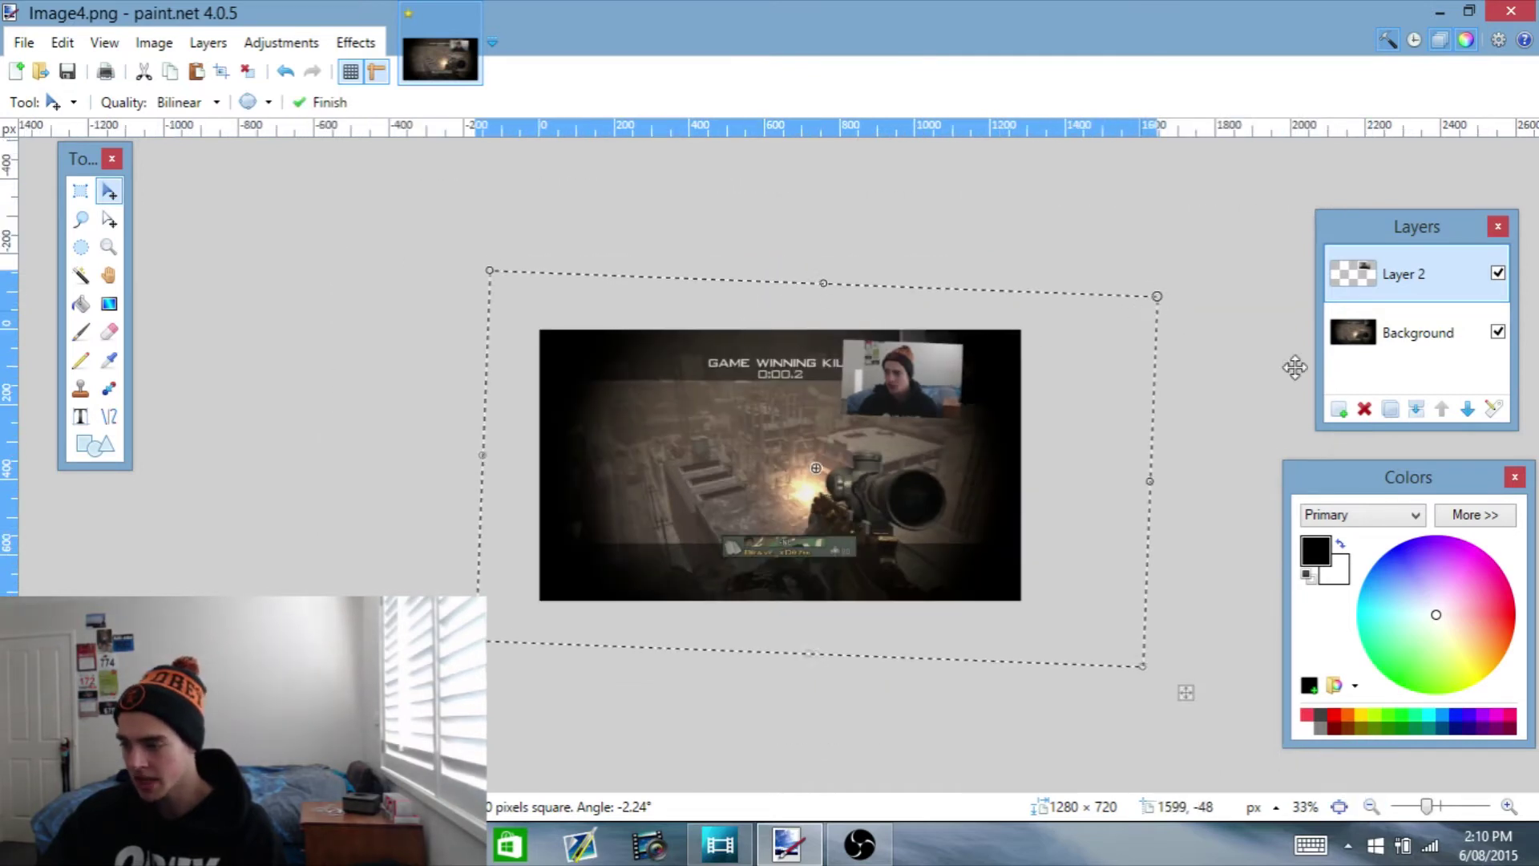
Delete the layer holding the webcam cutout and clear the selection
left_click(1366, 409)
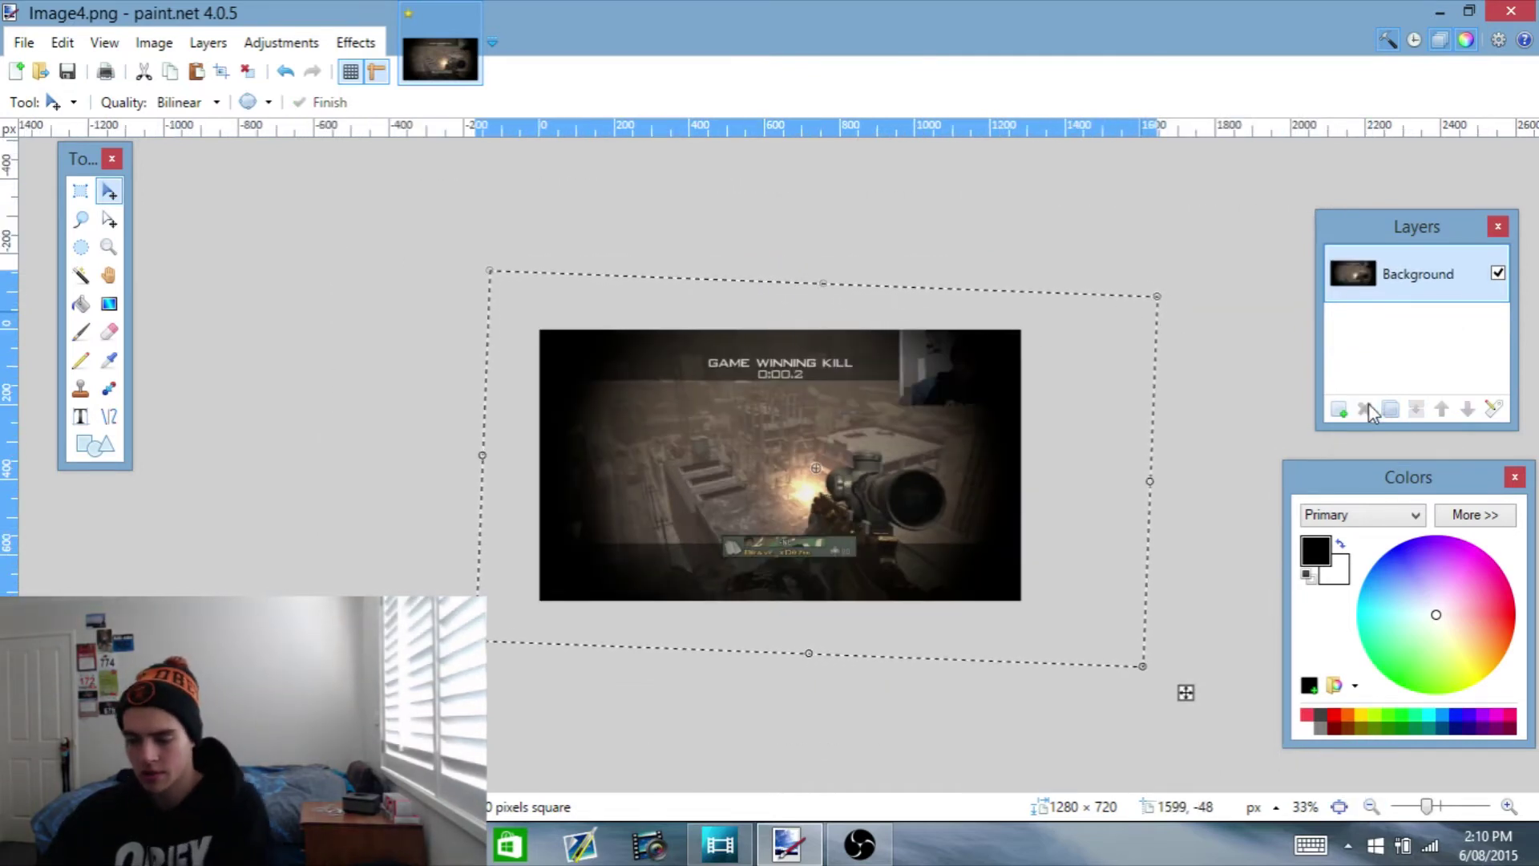
key("ctrl+d")
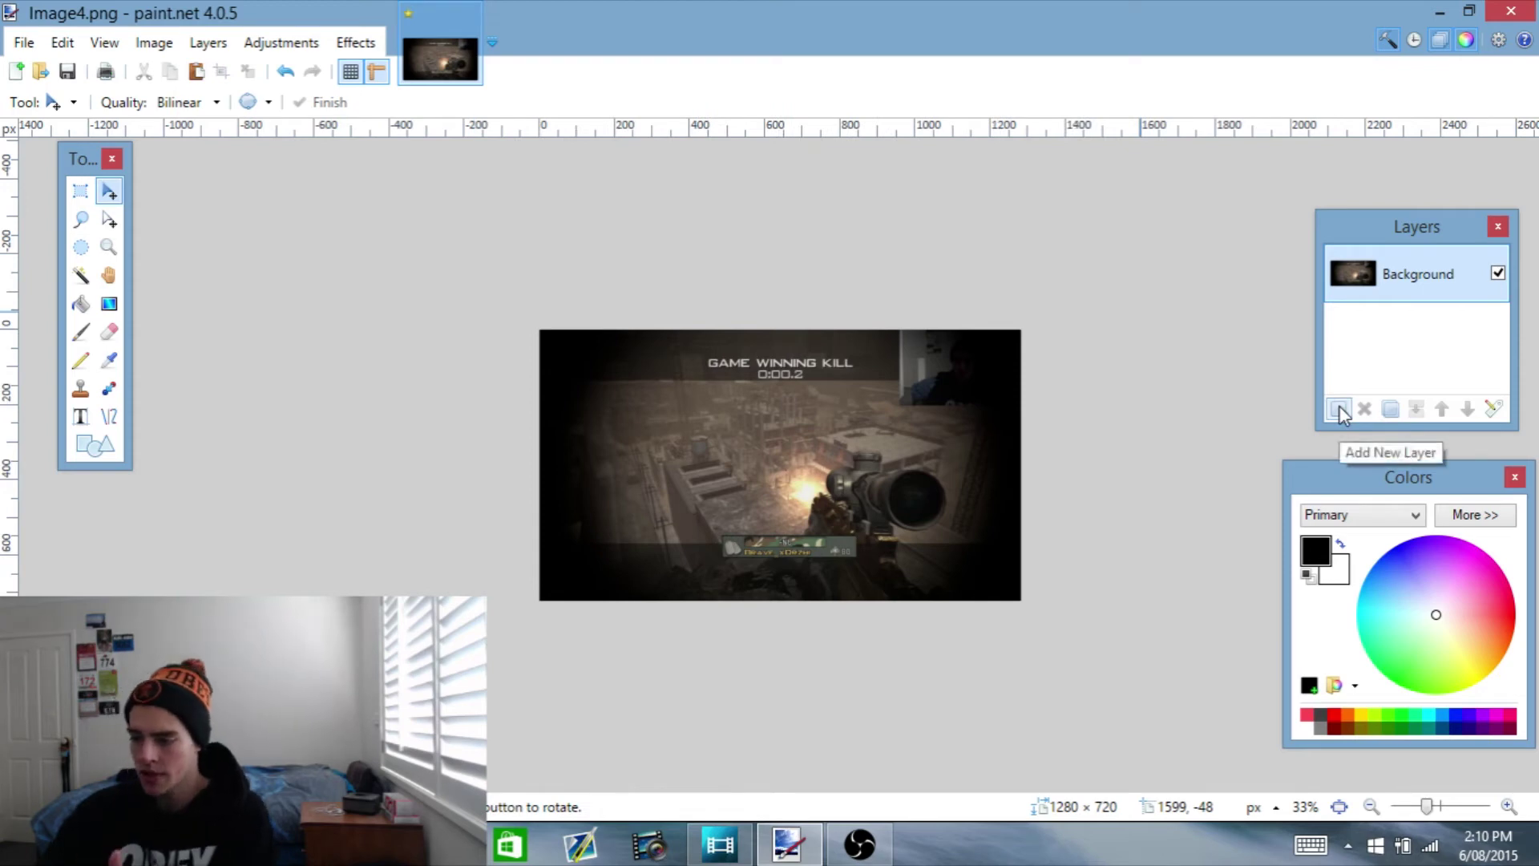
Add a new layer above the background and set up the Shapes tool's Rectangle with a brush width of 500
left_click(1338, 407)
left_click(1511, 807)
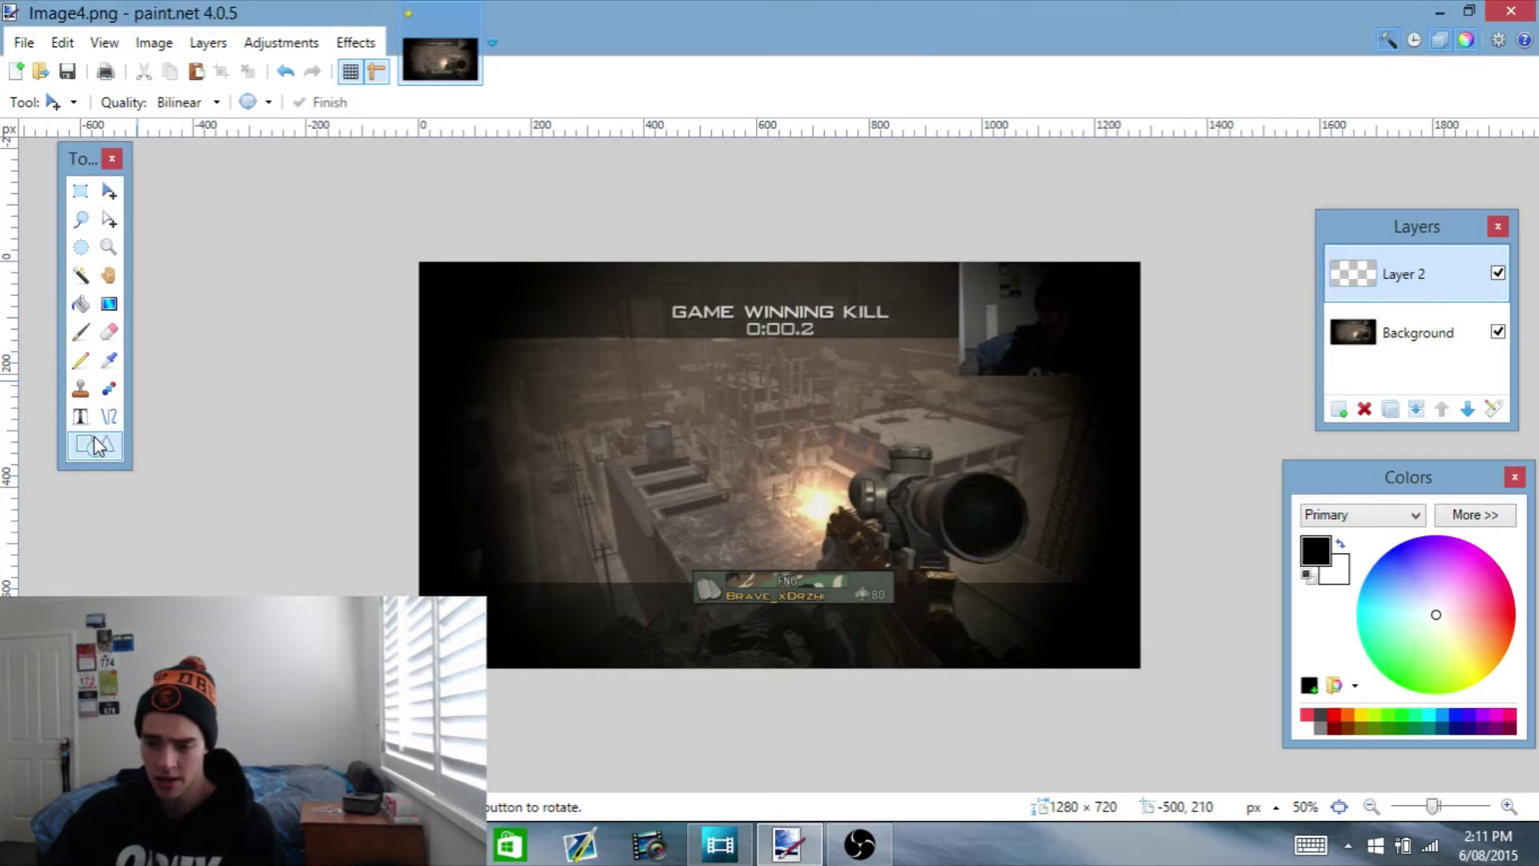
left_click(93, 441)
left_click_drag(80, 163, 74, 130)
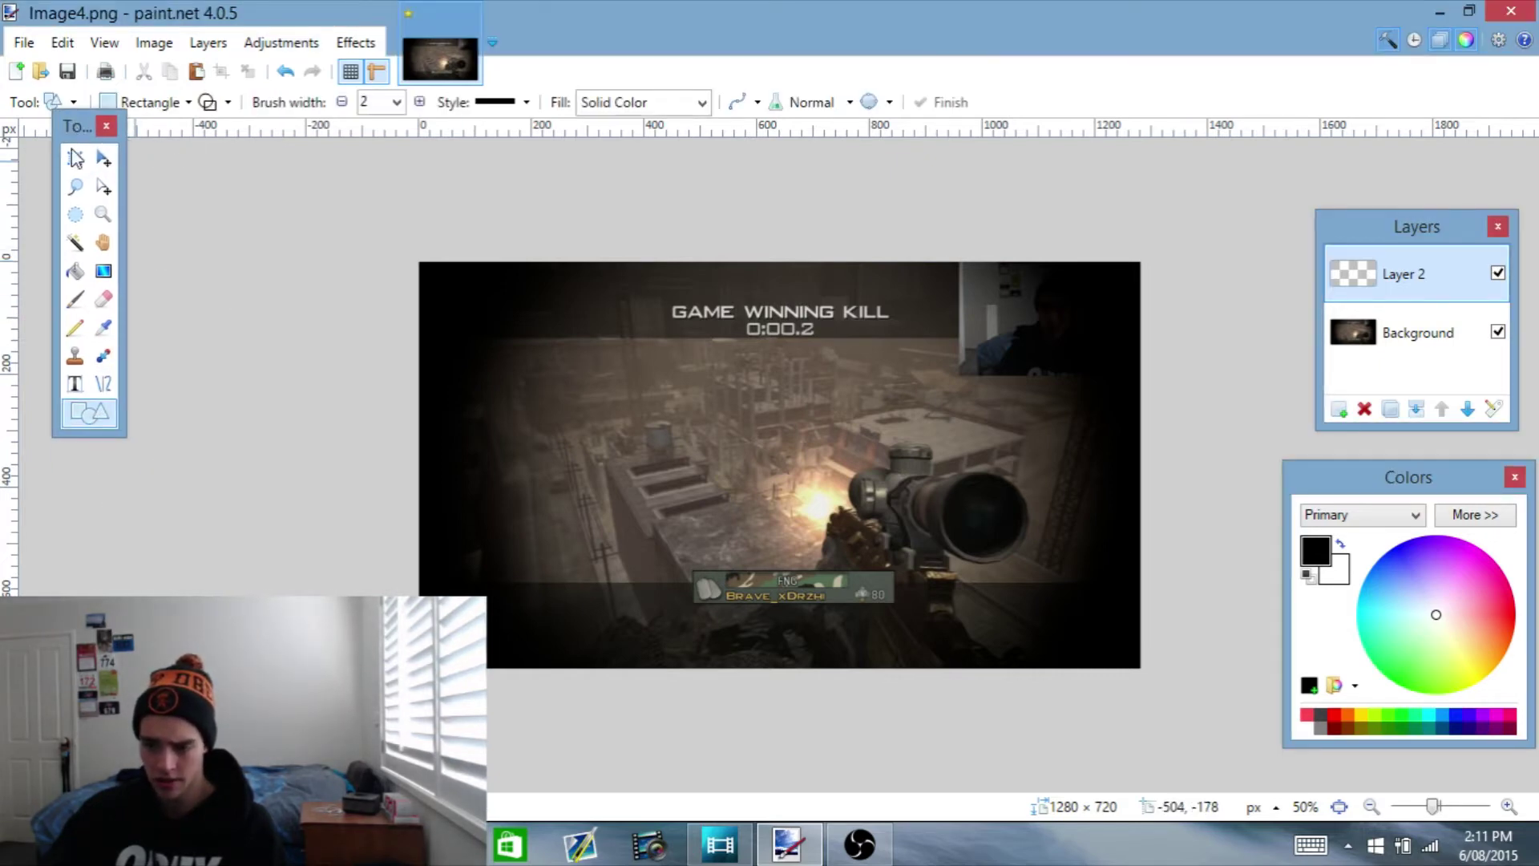
left_click(397, 102)
scroll(401, 521, "down", 6)
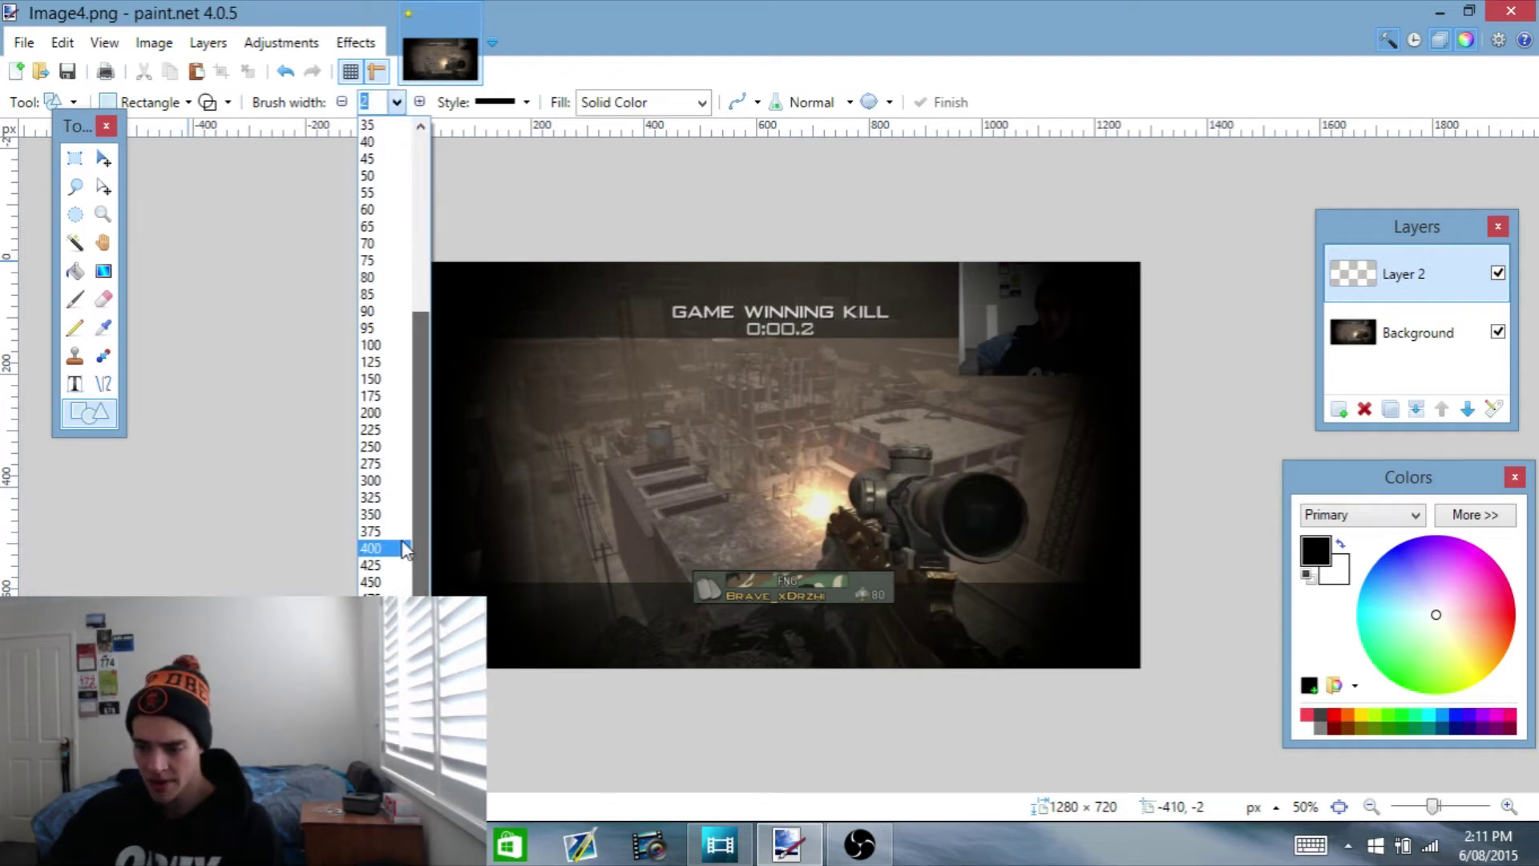
scroll(403, 550, "down", 1)
left_click(397, 553)
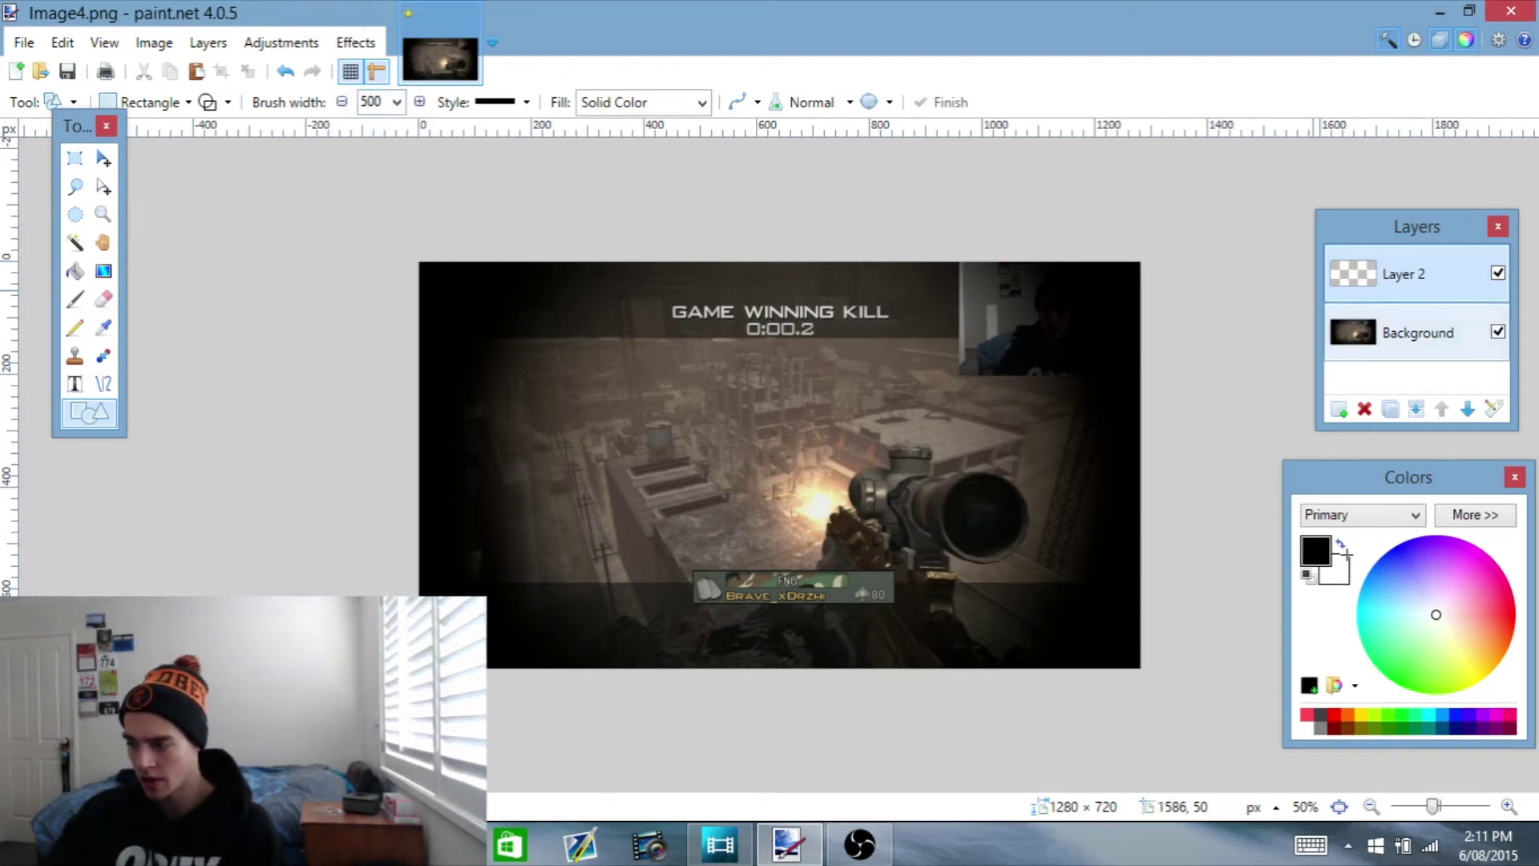
Set the primary color to a bright blue from the color palette
left_click_drag(1392, 481, 1353, 456)
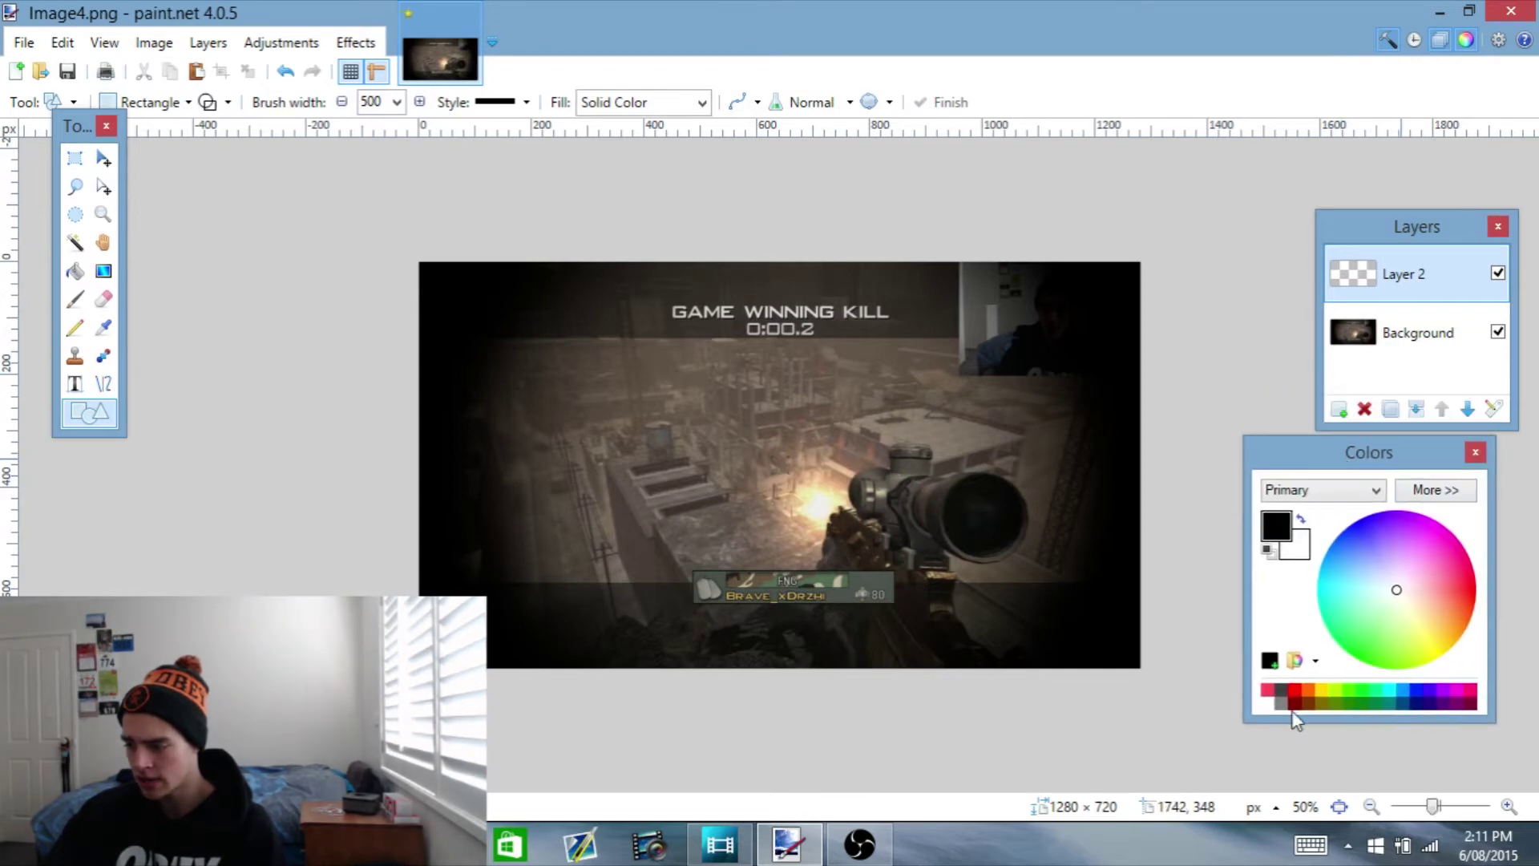
left_click(1475, 452)
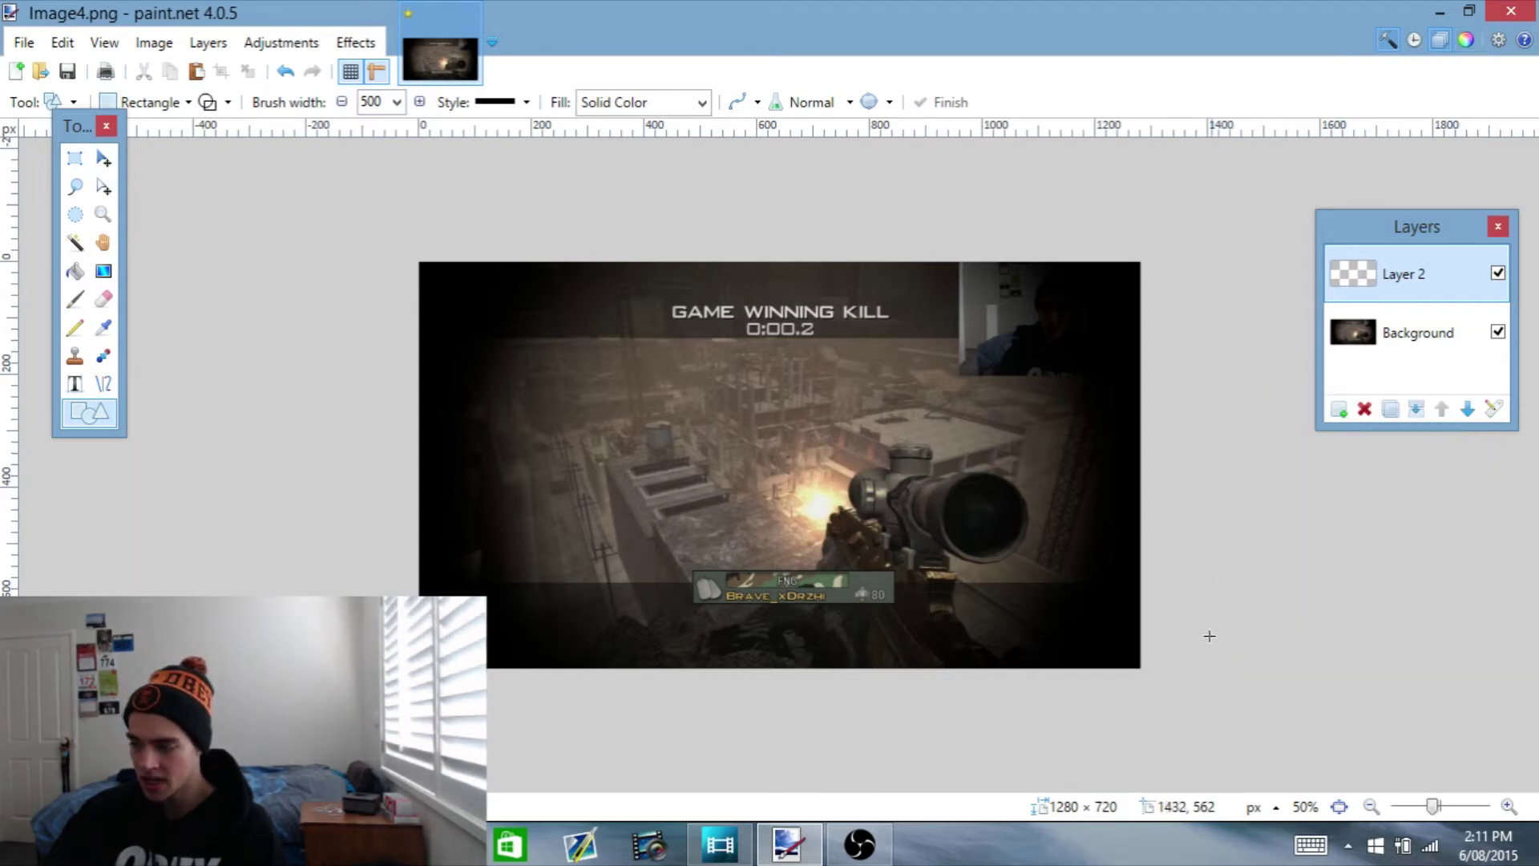
left_click(1467, 44)
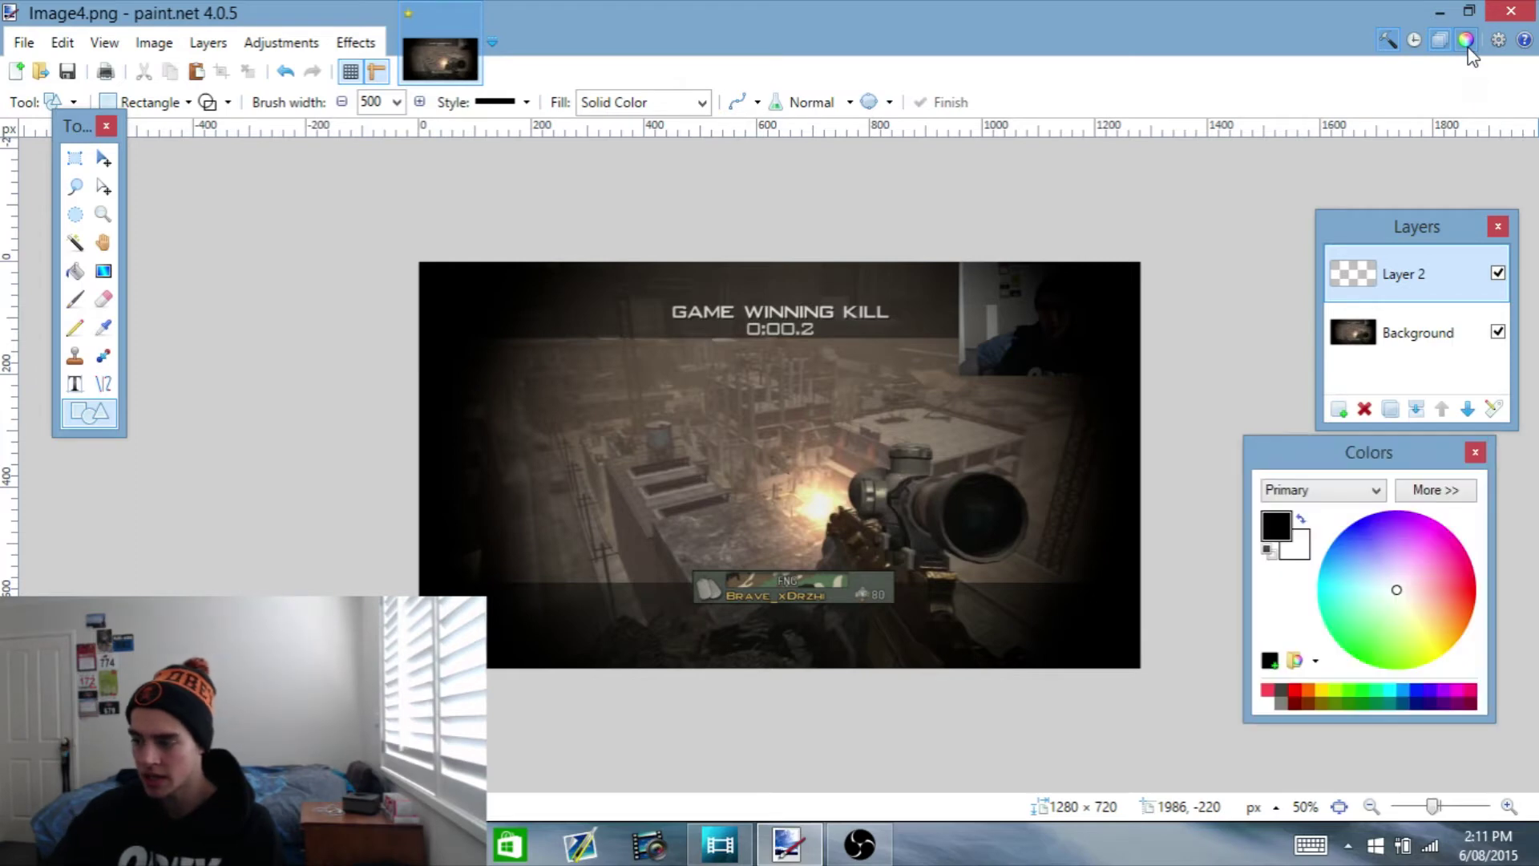
left_click(1409, 694)
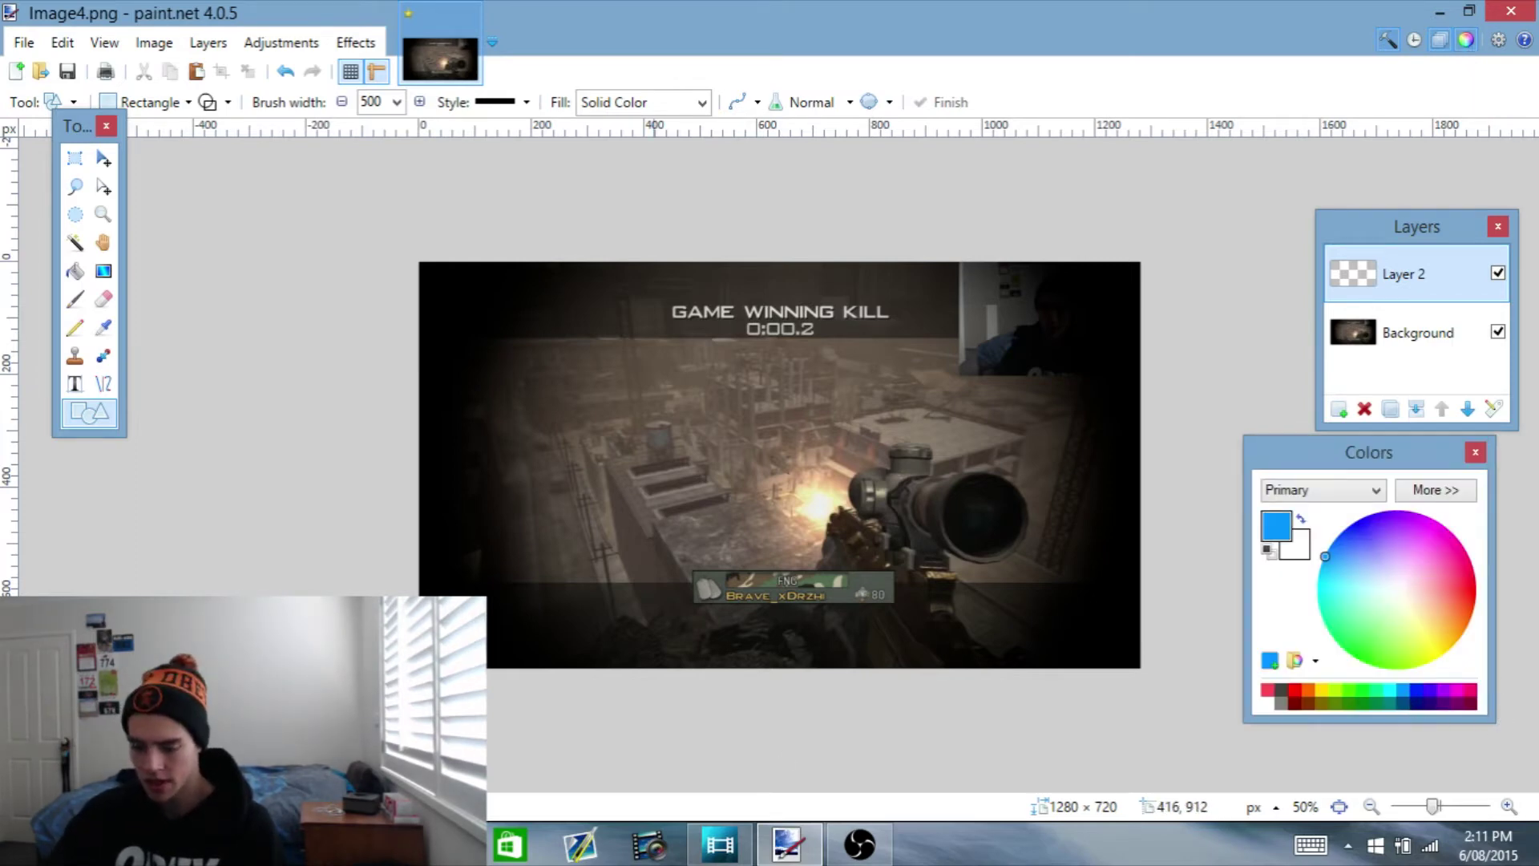
Check the reference thumbnail on the YouTube channel page, then draw a thin blue strip along the canvas's left edge in paint.net
key("alt+Tab")
left_click(200, 20)
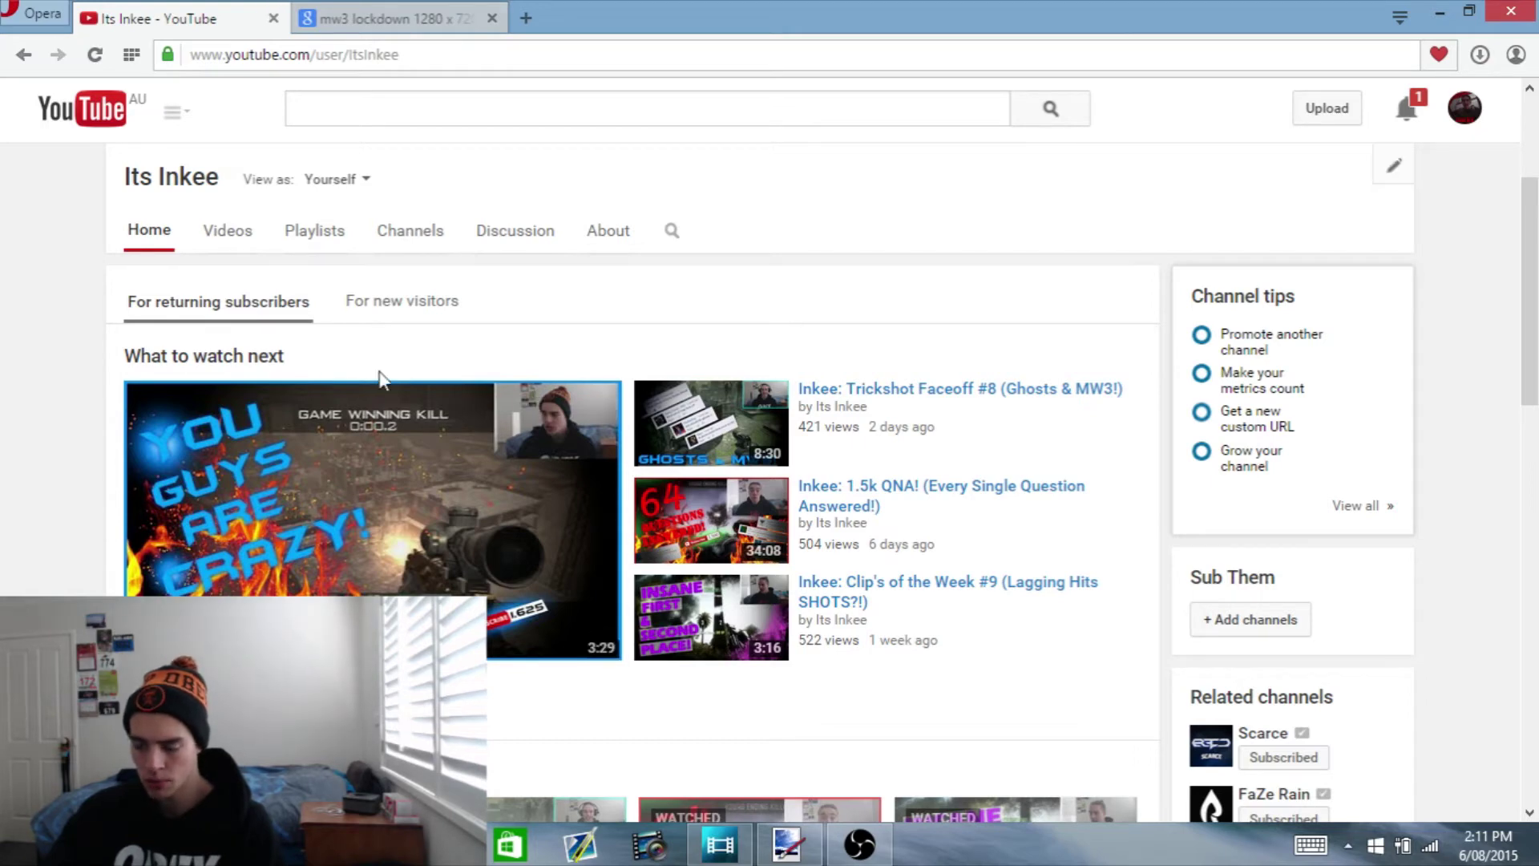
left_click(818, 852)
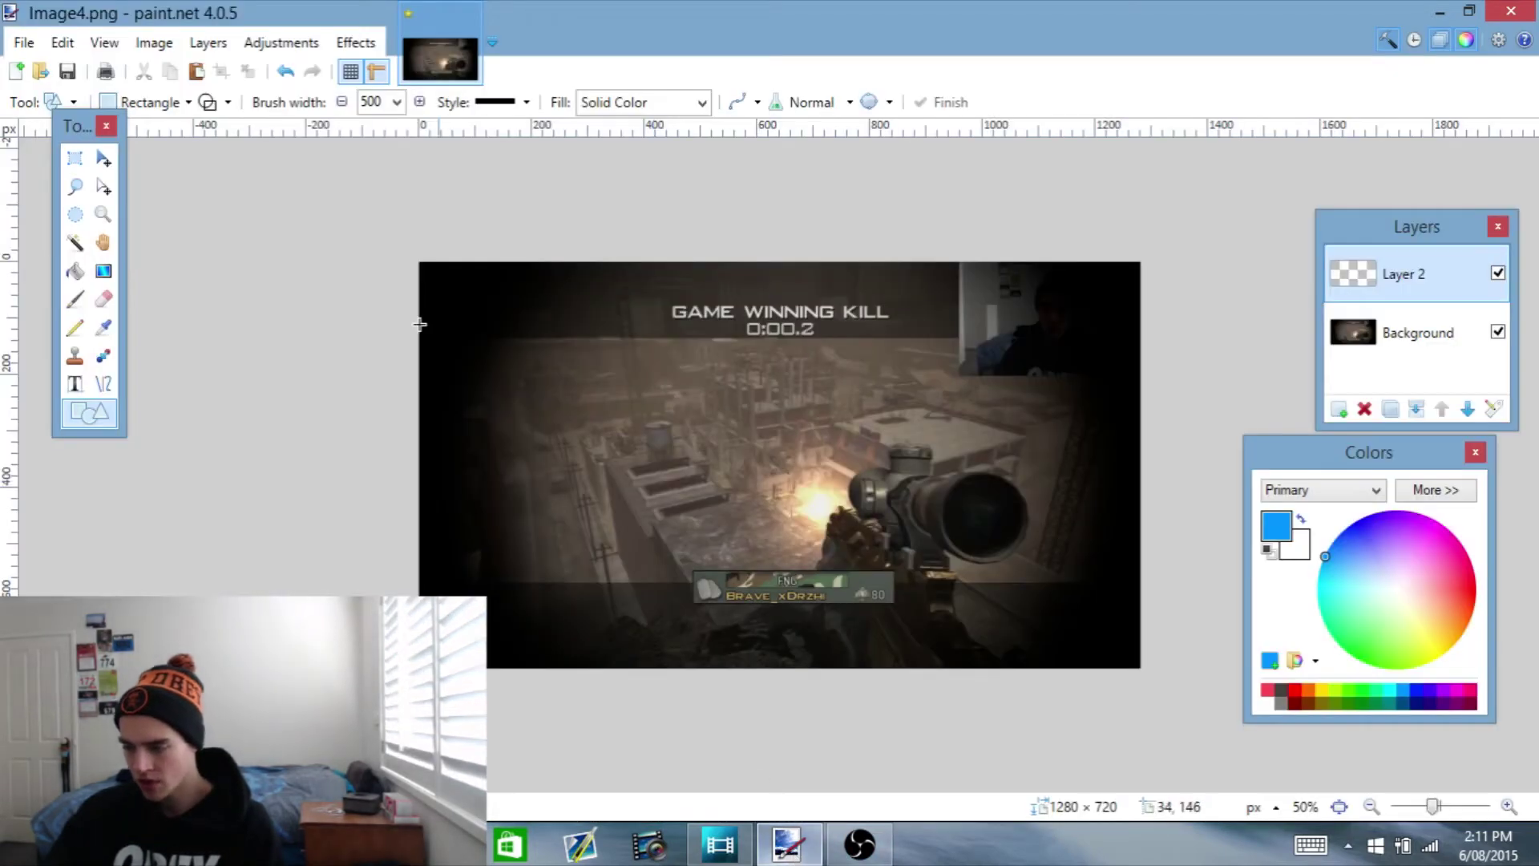
left_click_drag(425, 250, 349, 735)
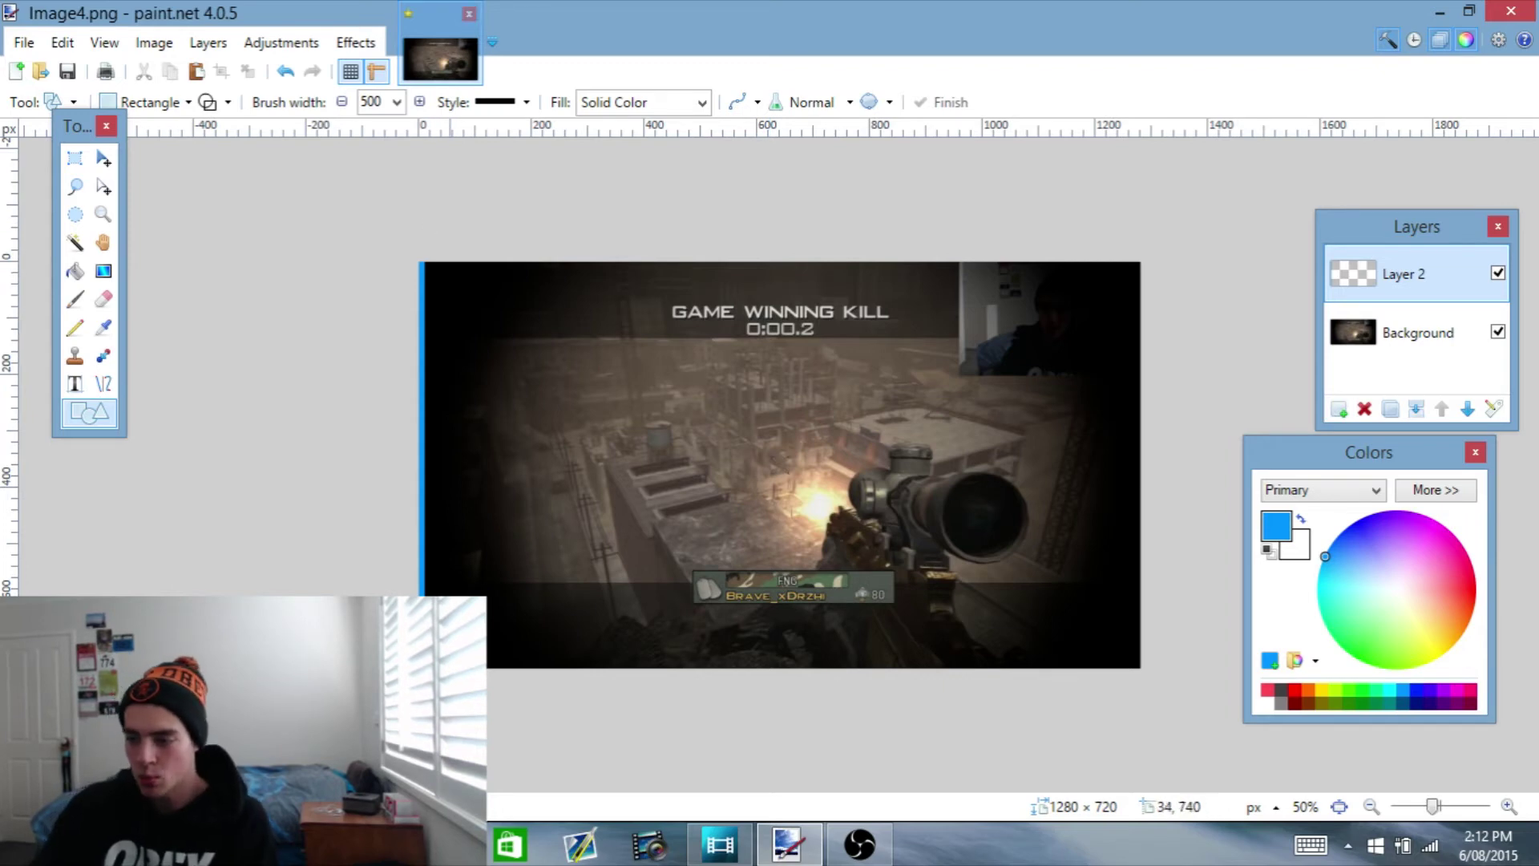
Add a new layer and draw a thin blue strip along the canvas's full top edge
left_click(1342, 415)
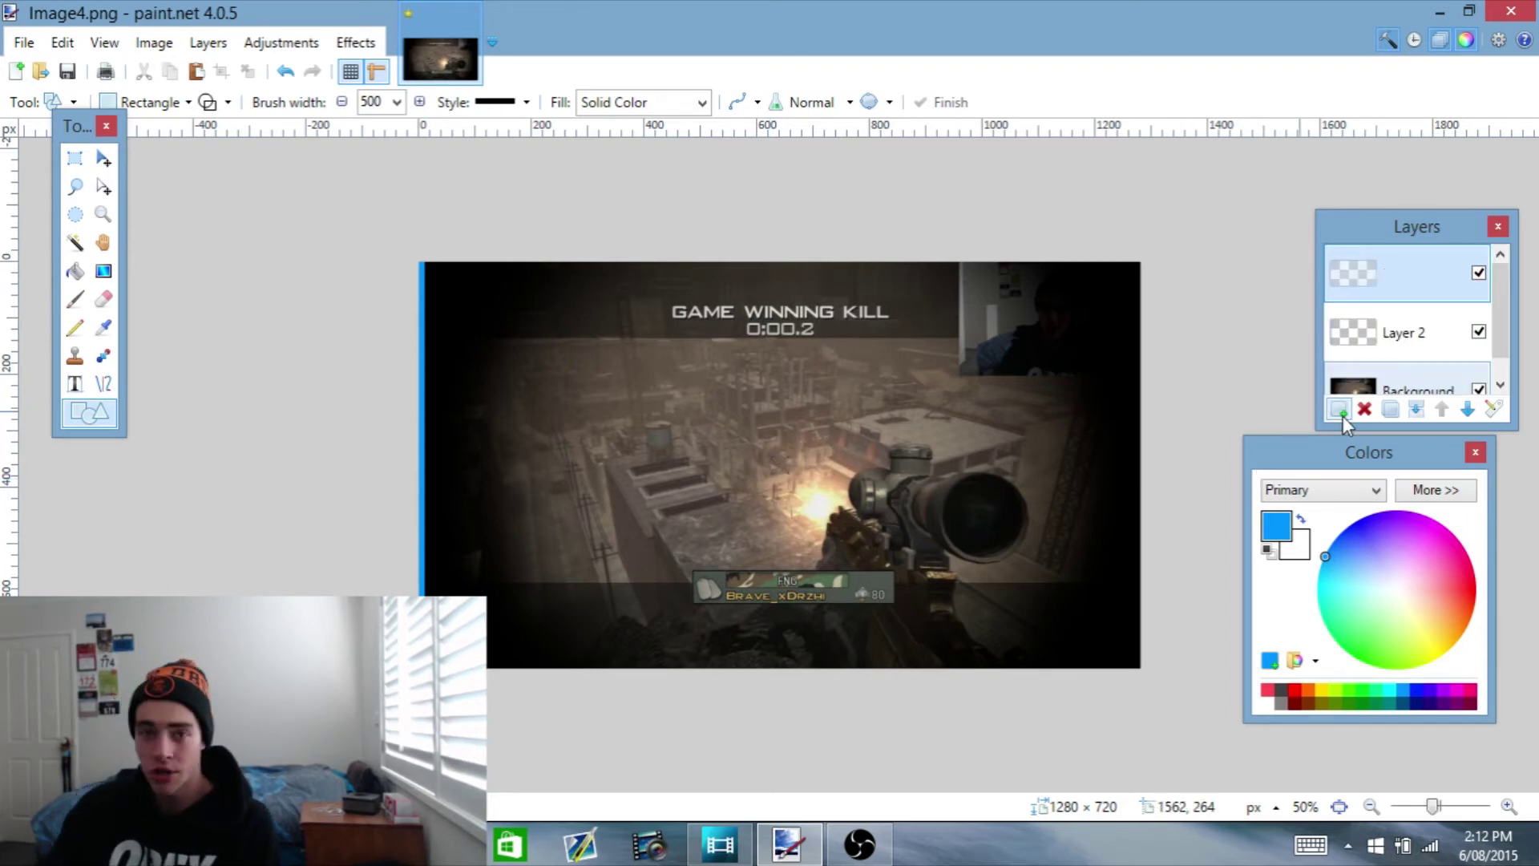
left_click_drag(384, 270, 1248, 230)
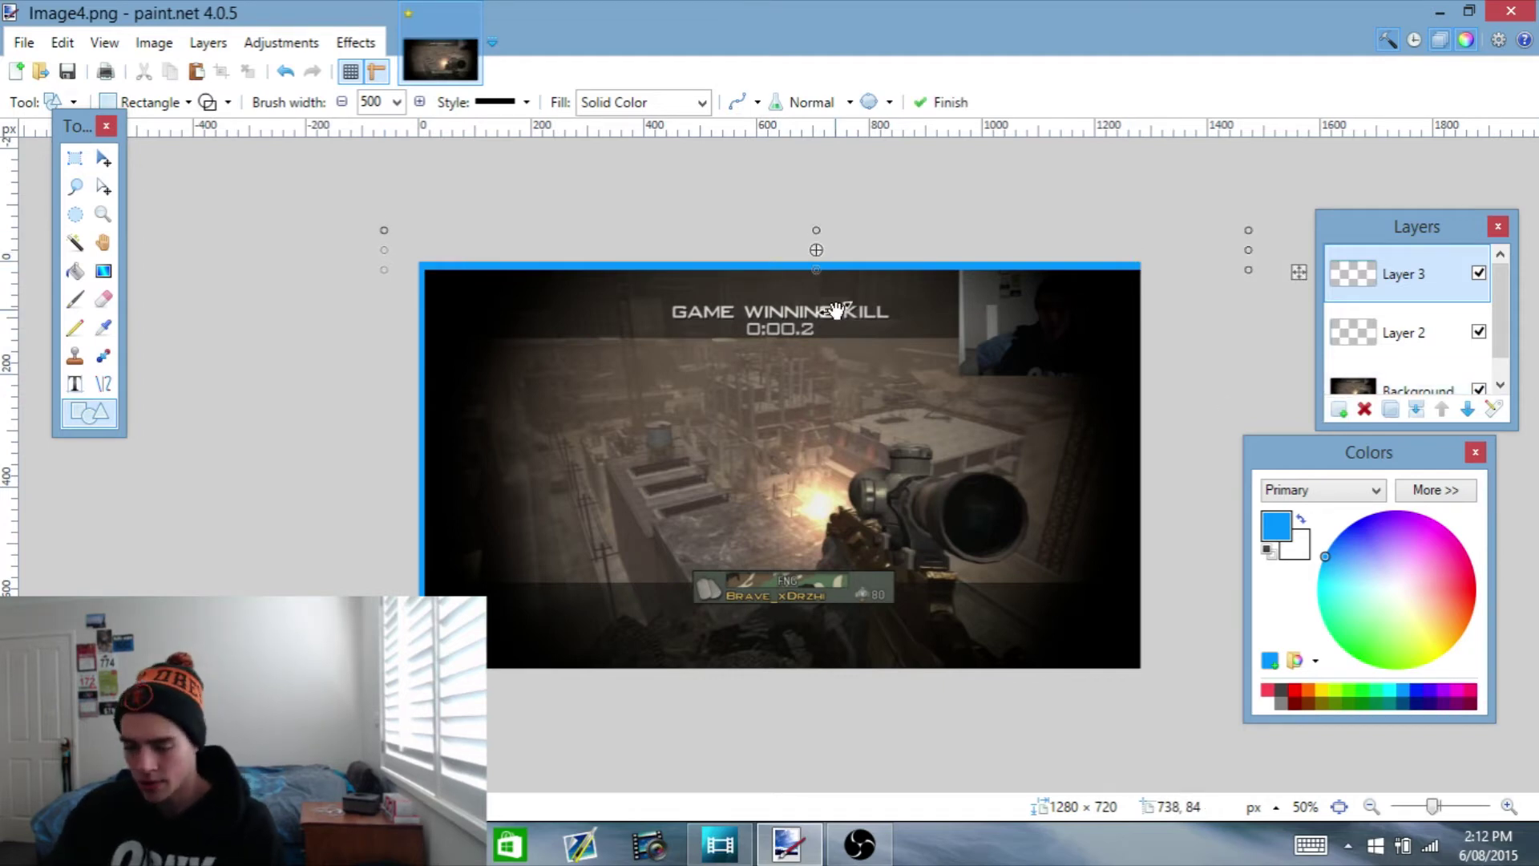
key("Return")
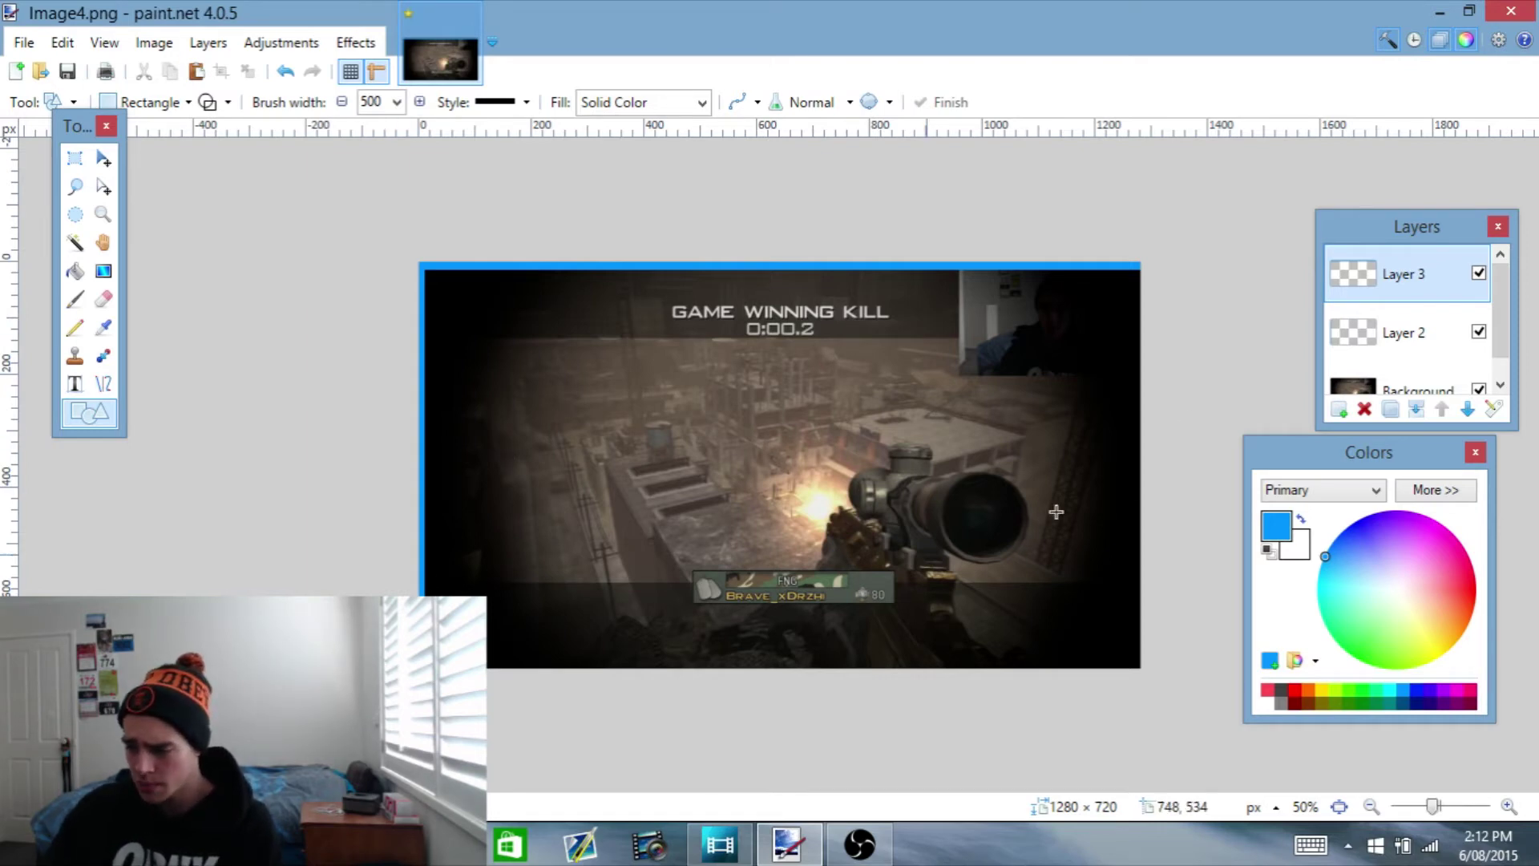
Add another layer and write the text "YOU" in the upper-left part of the snapshot, using the YouTube thumbnail as reference
left_click(1337, 409)
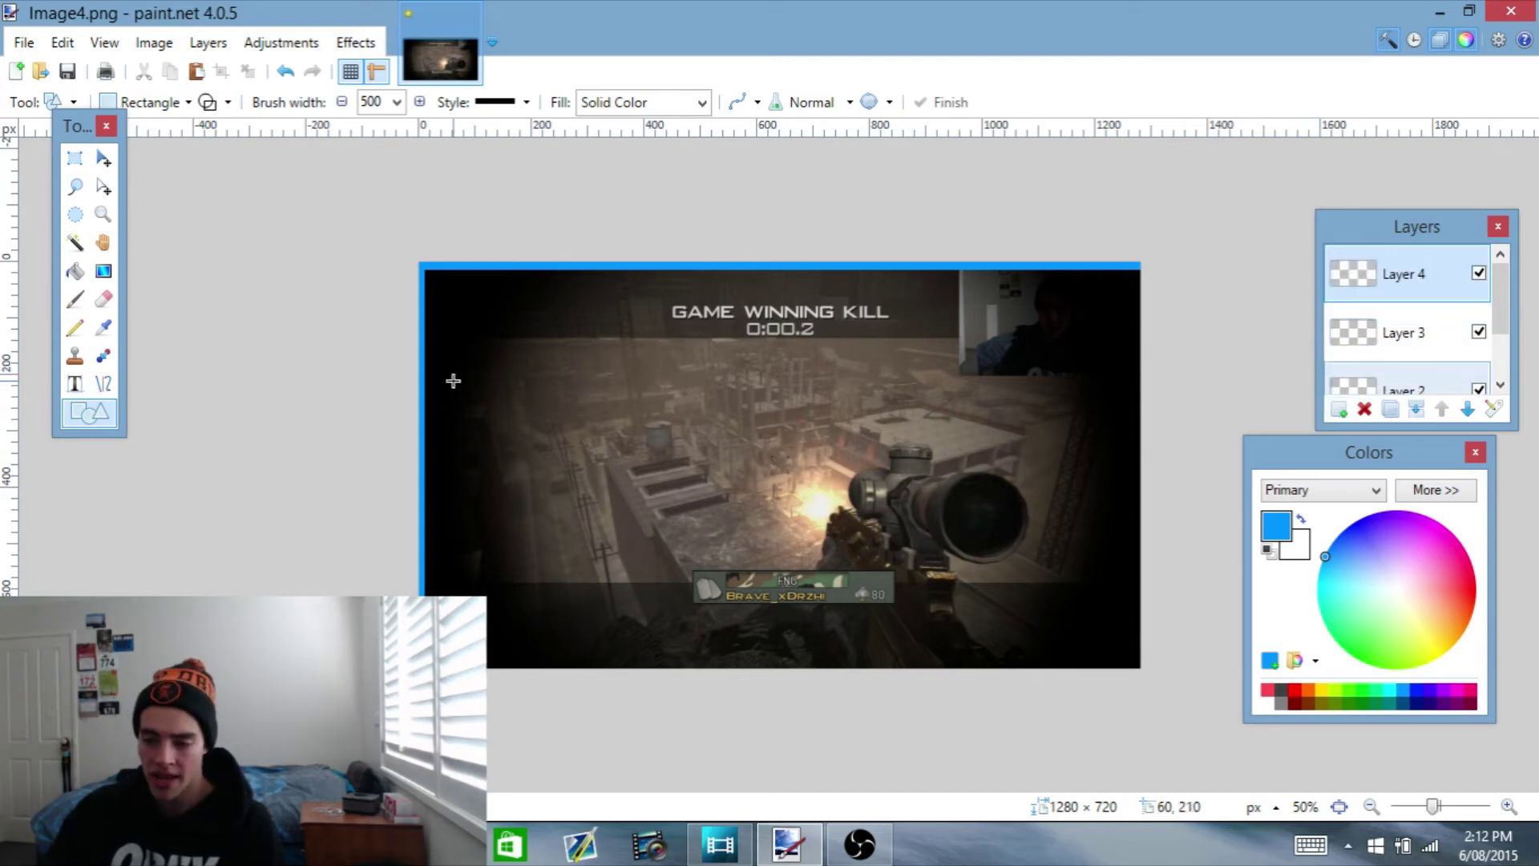
left_click(75, 383)
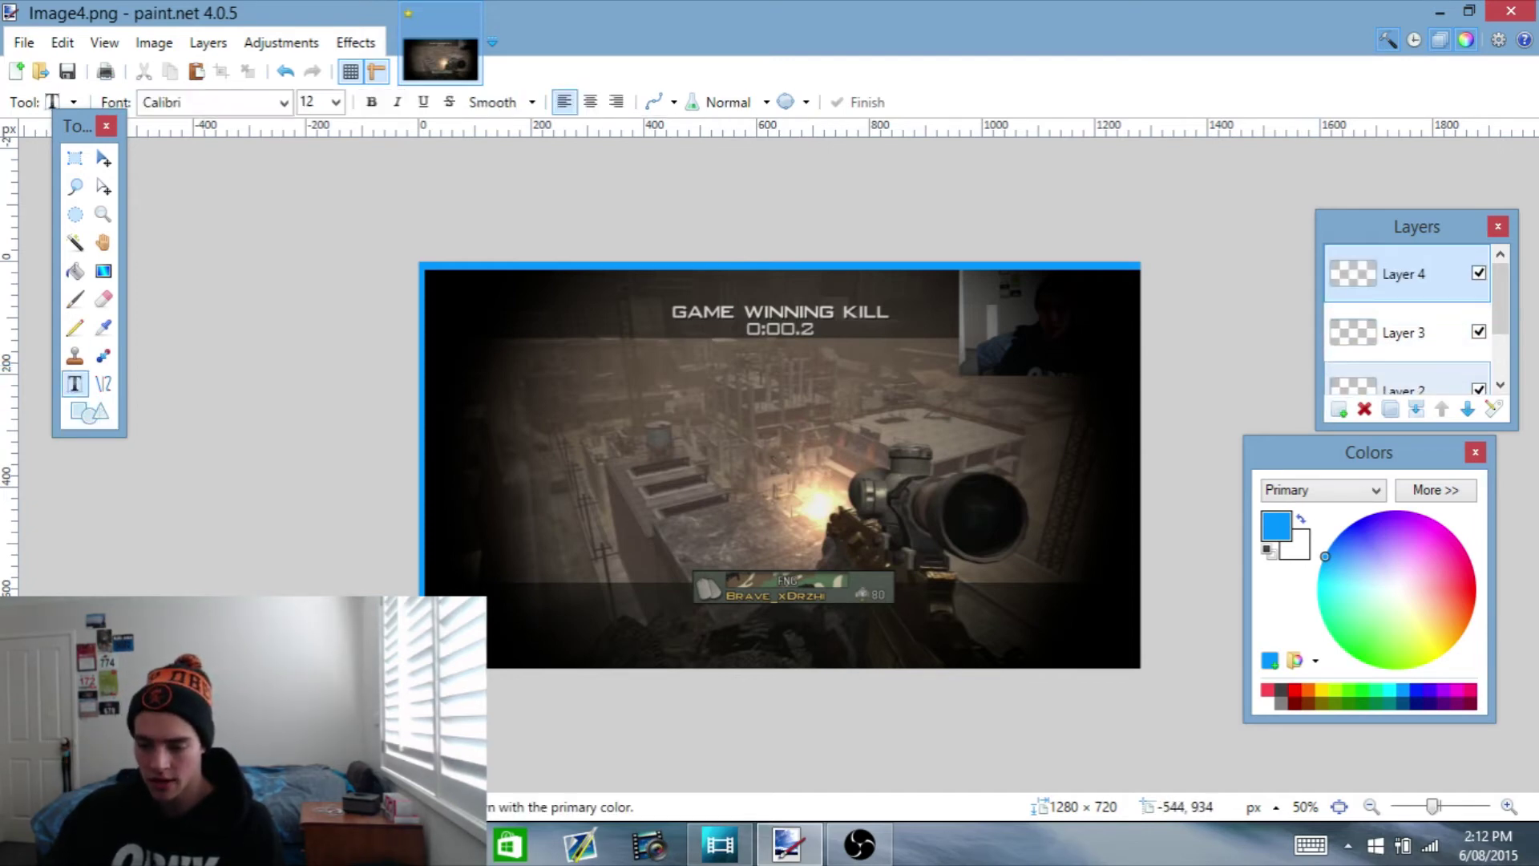
key("alt+Tab")
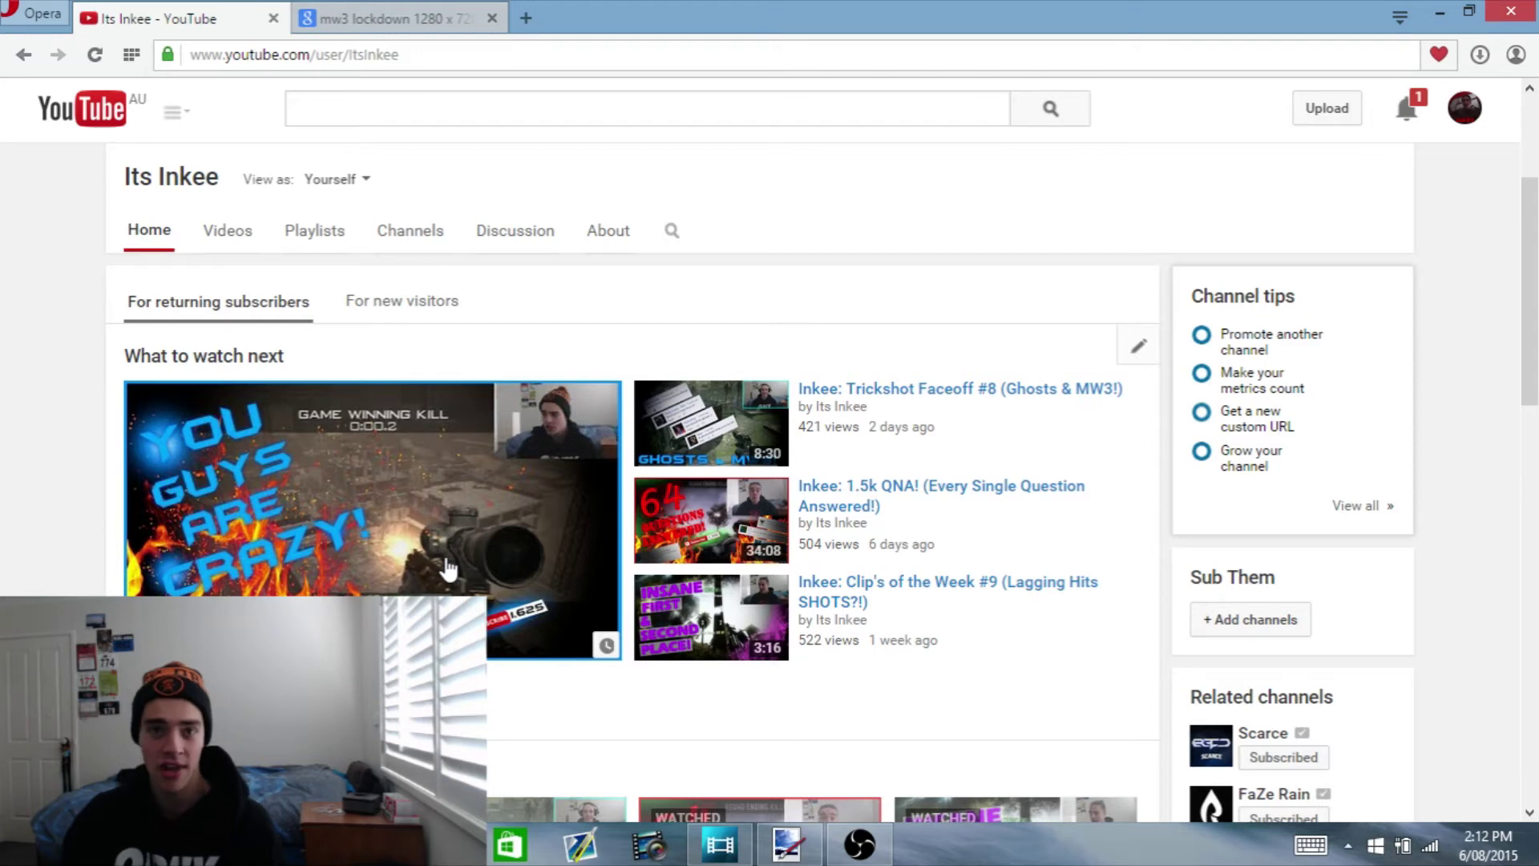
left_click(800, 849)
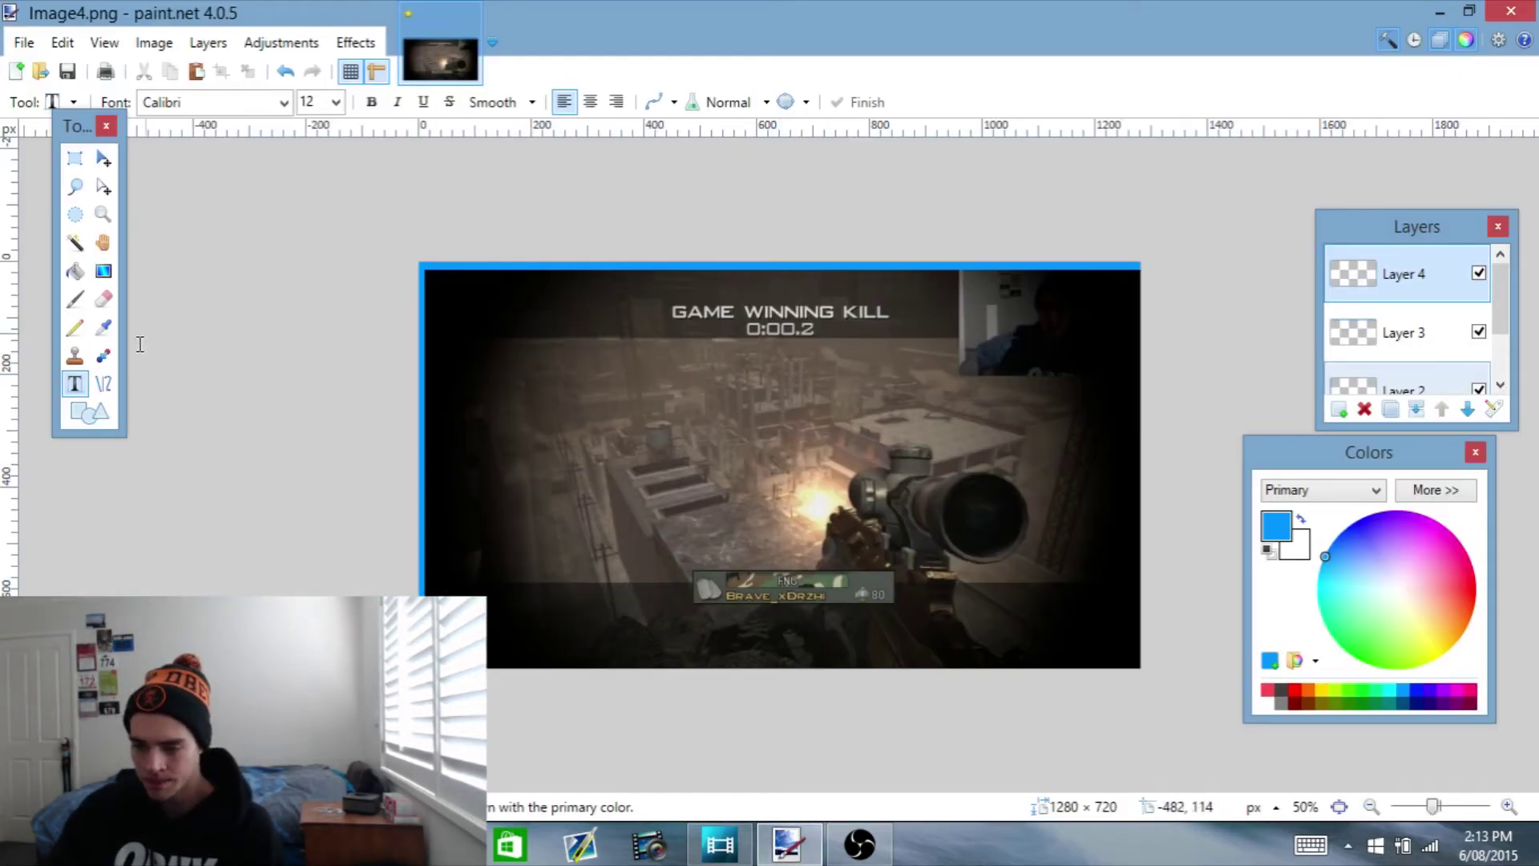
left_click(540, 389)
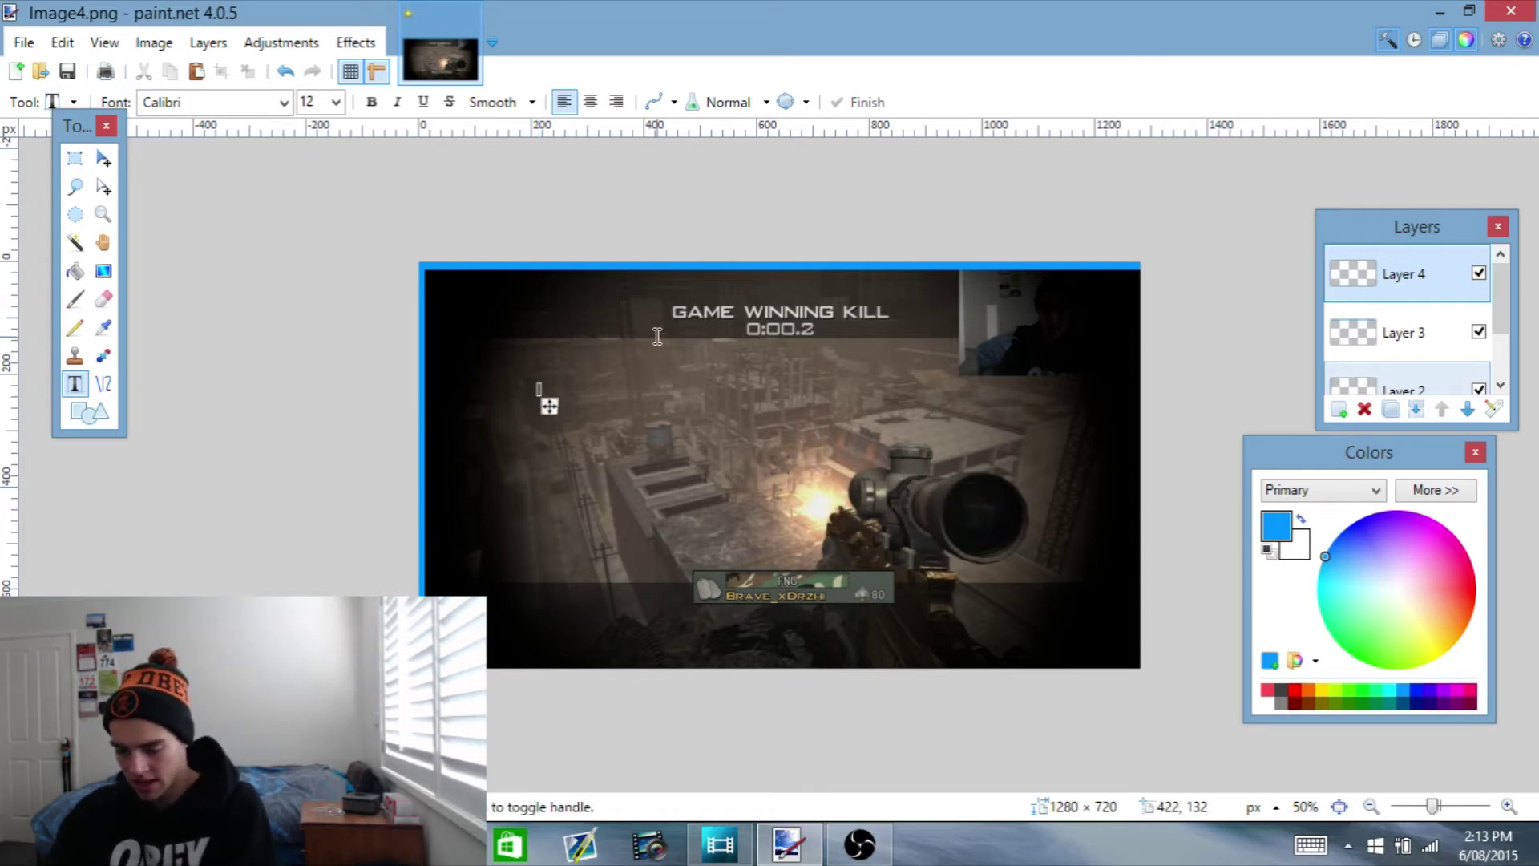
type("YOU")
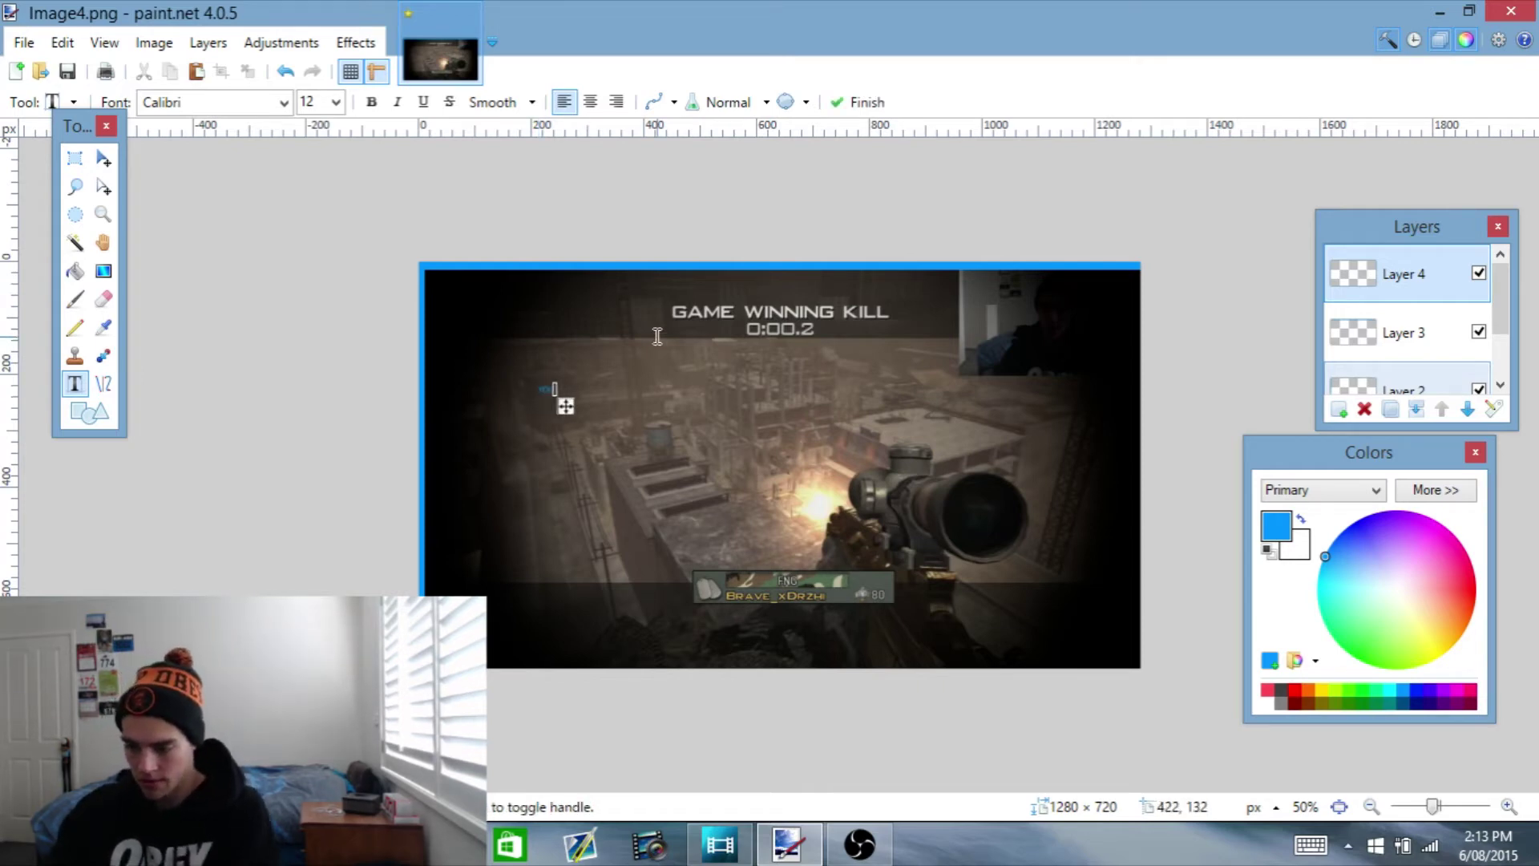
Set the "YOU" text to size 96 in the BatmanForeverAlternate font and dismiss the CCleaner alert
left_click(336, 102)
left_click(310, 409)
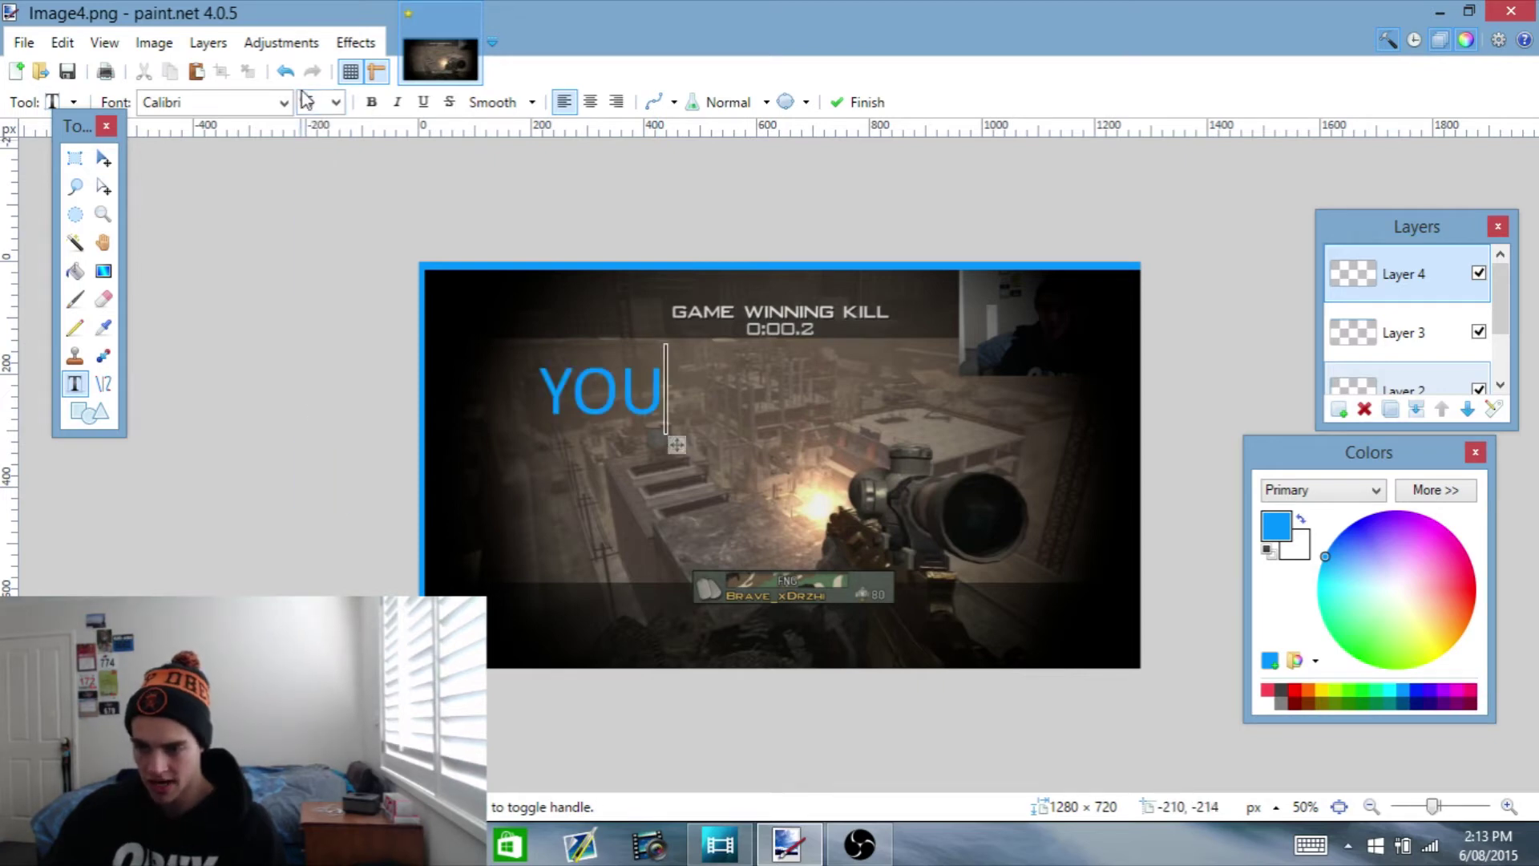
left_click(283, 103)
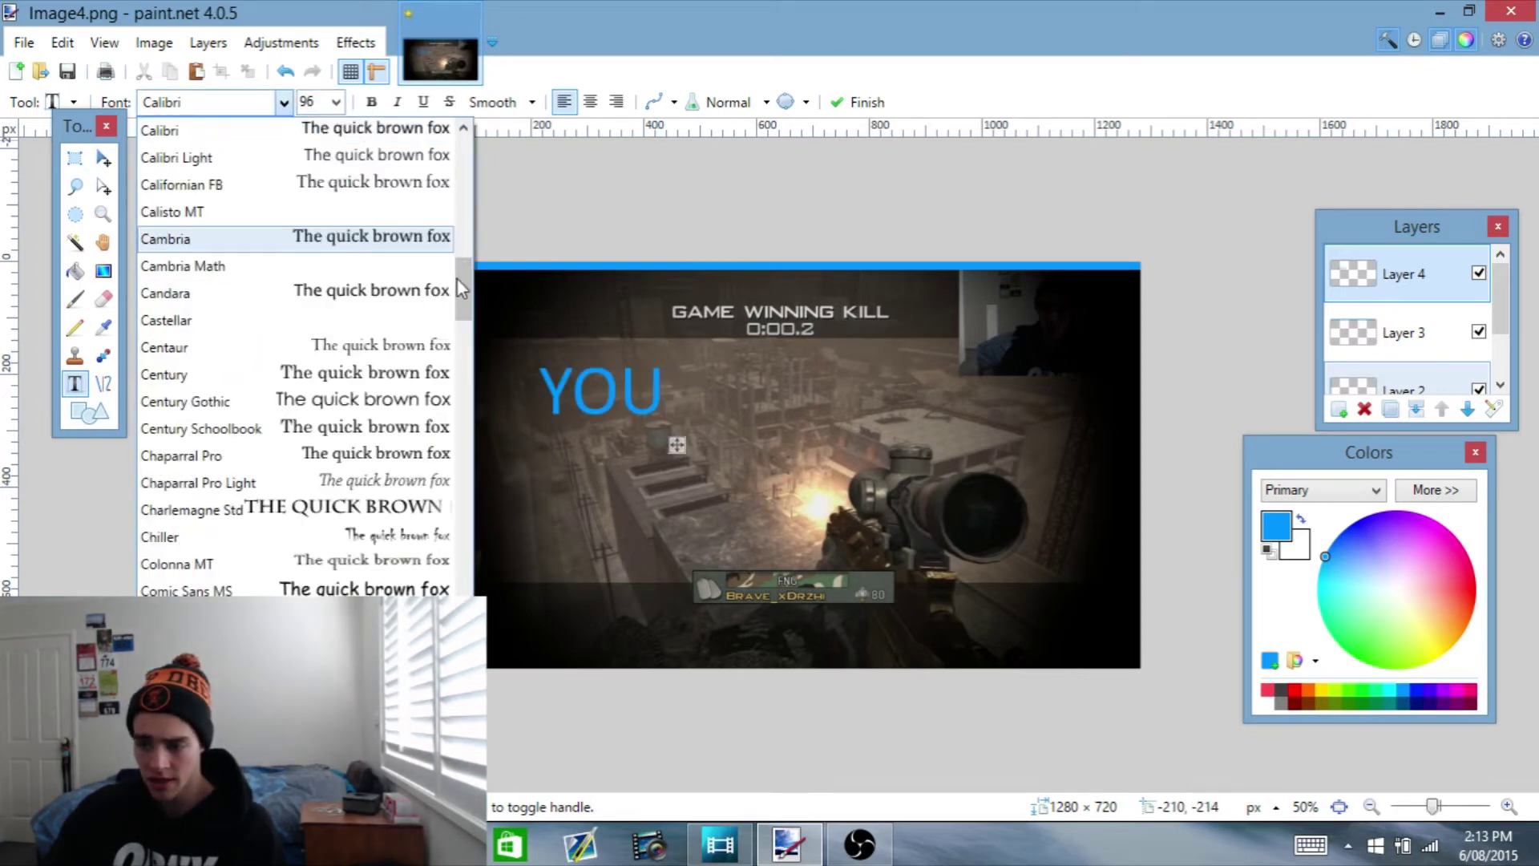
left_click_drag(460, 277, 455, 198)
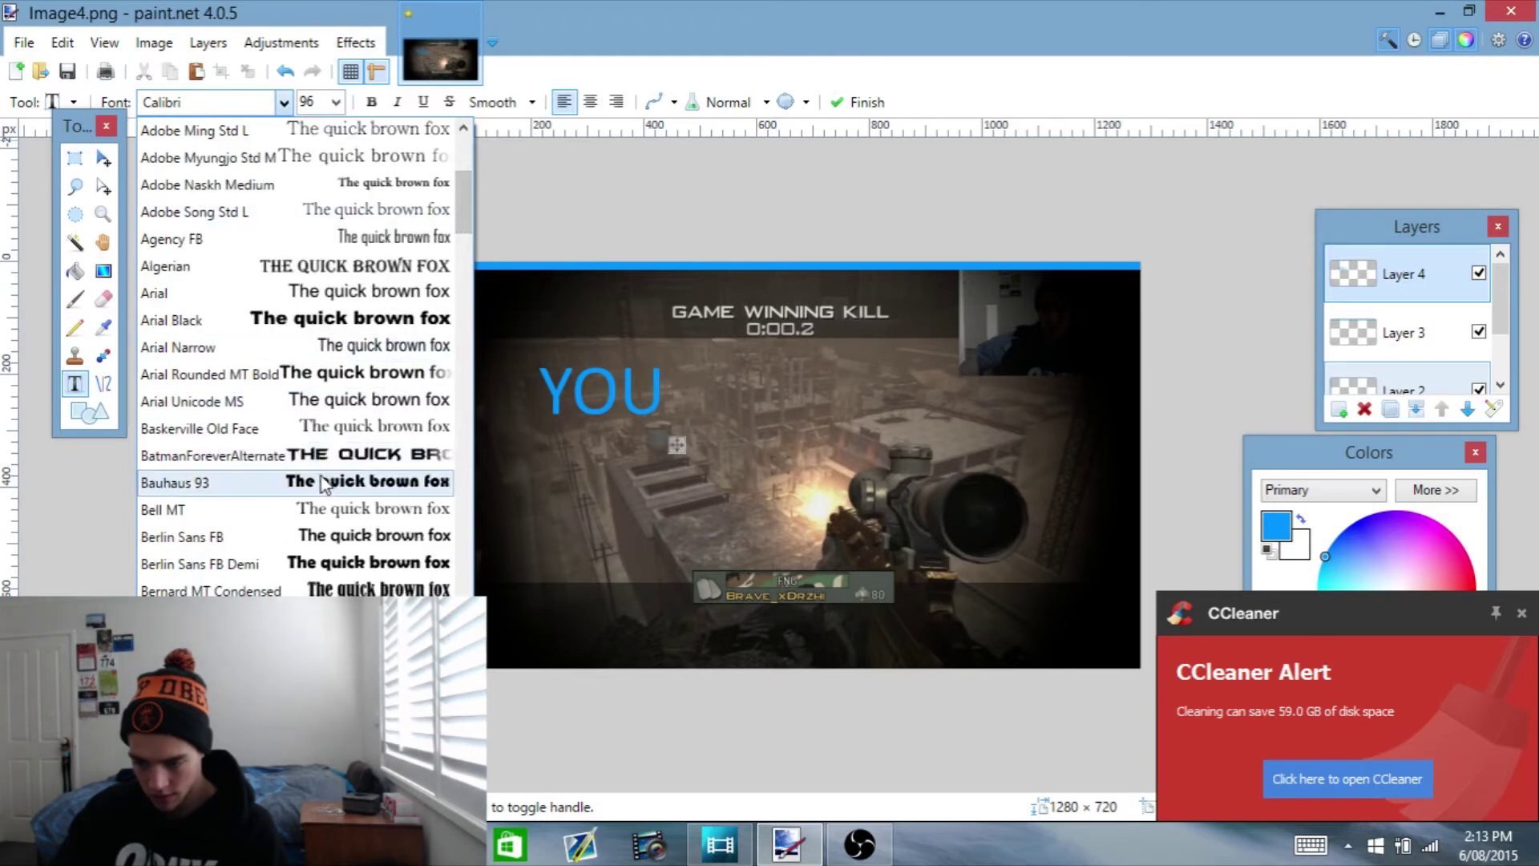
left_click(335, 455)
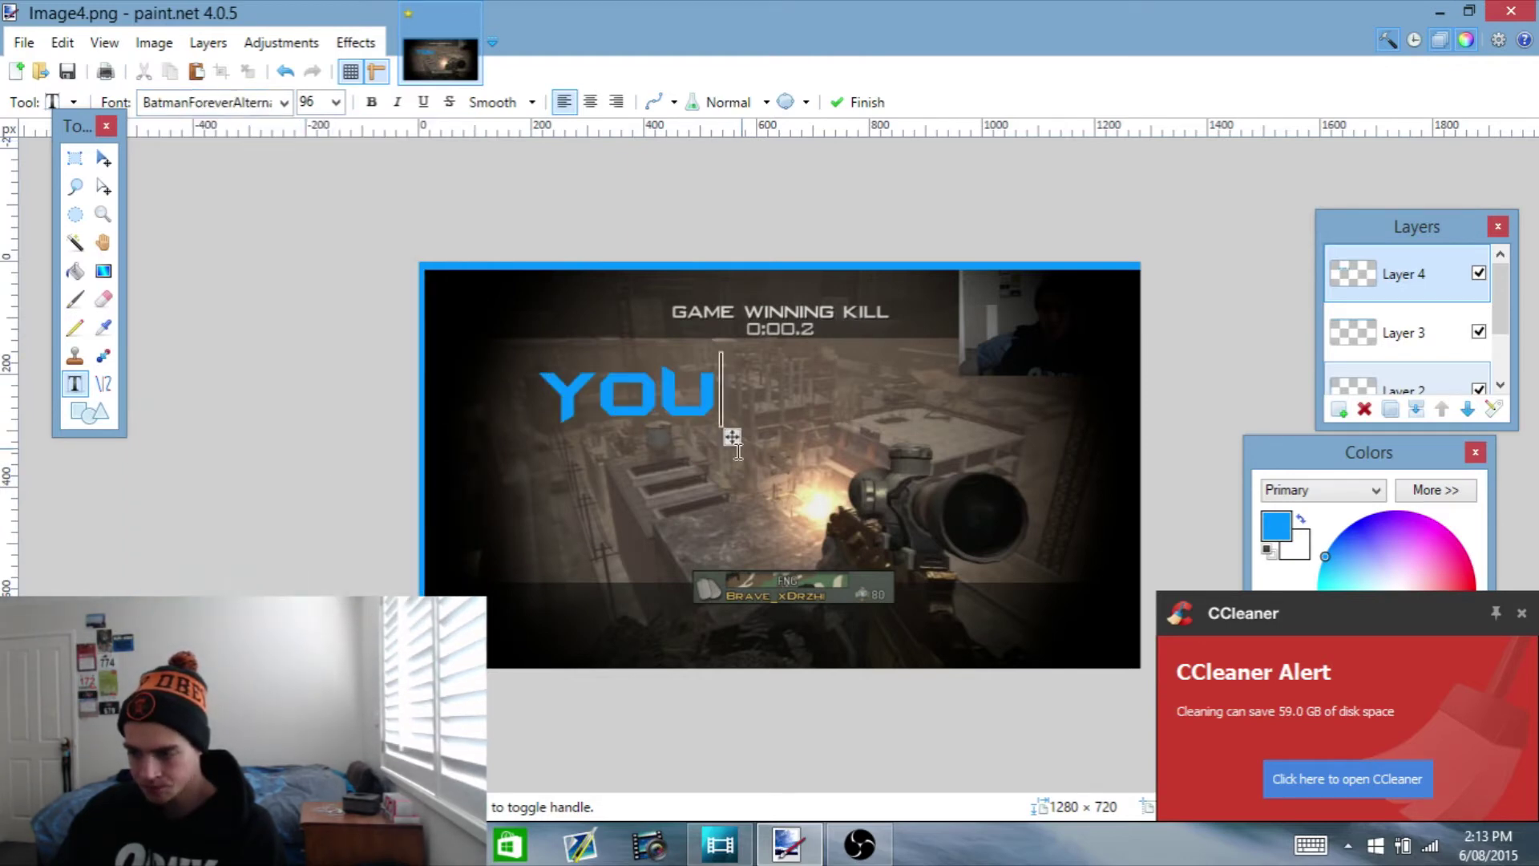
left_click(1521, 612)
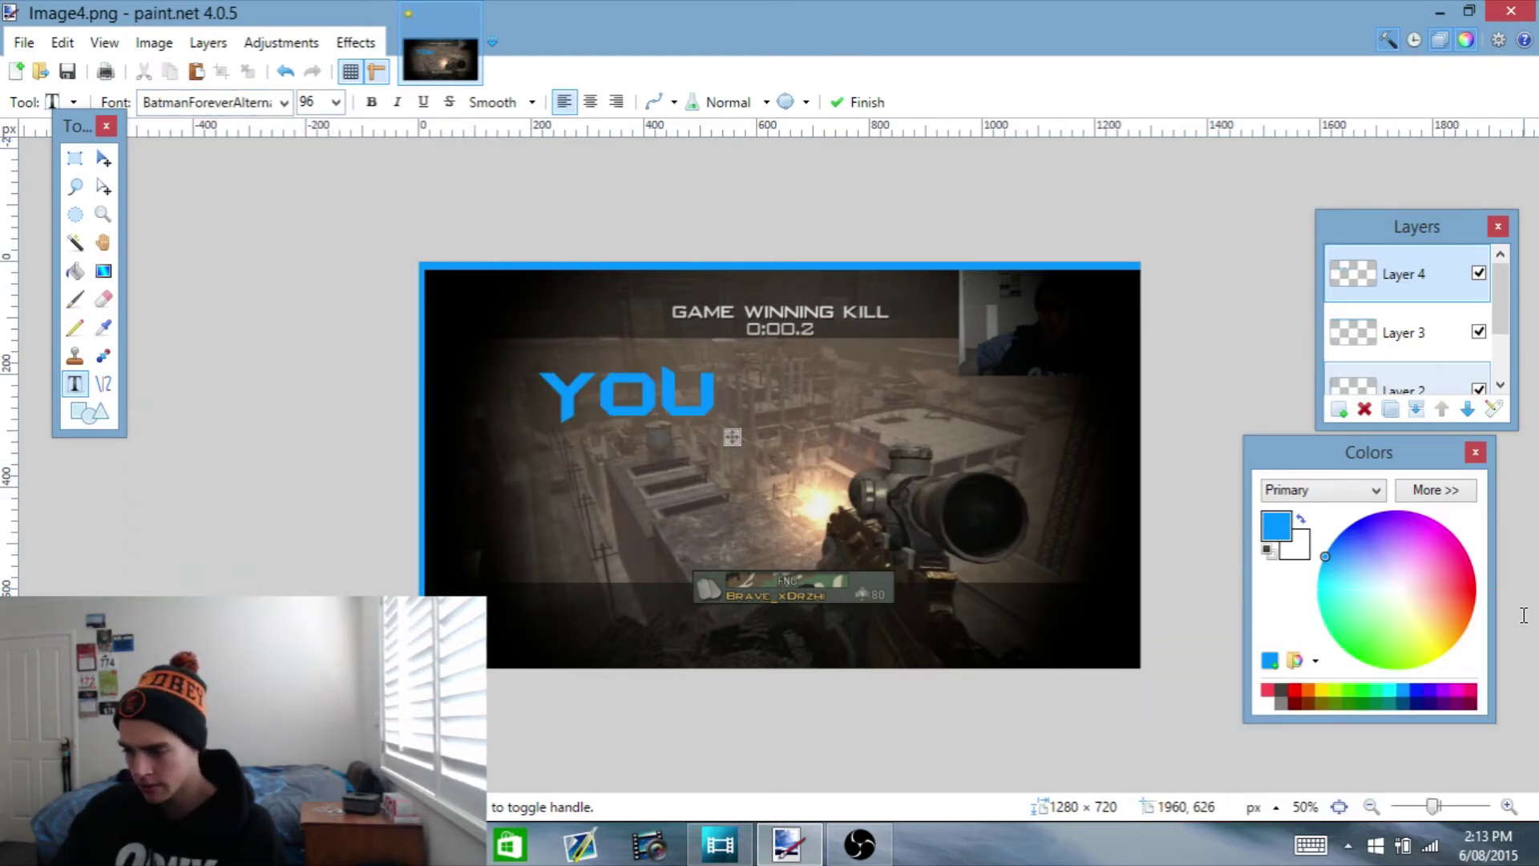
Rotate the "YOU" text by about 21.82° and move it near the snapshot's upper-left corner
left_click(104, 159)
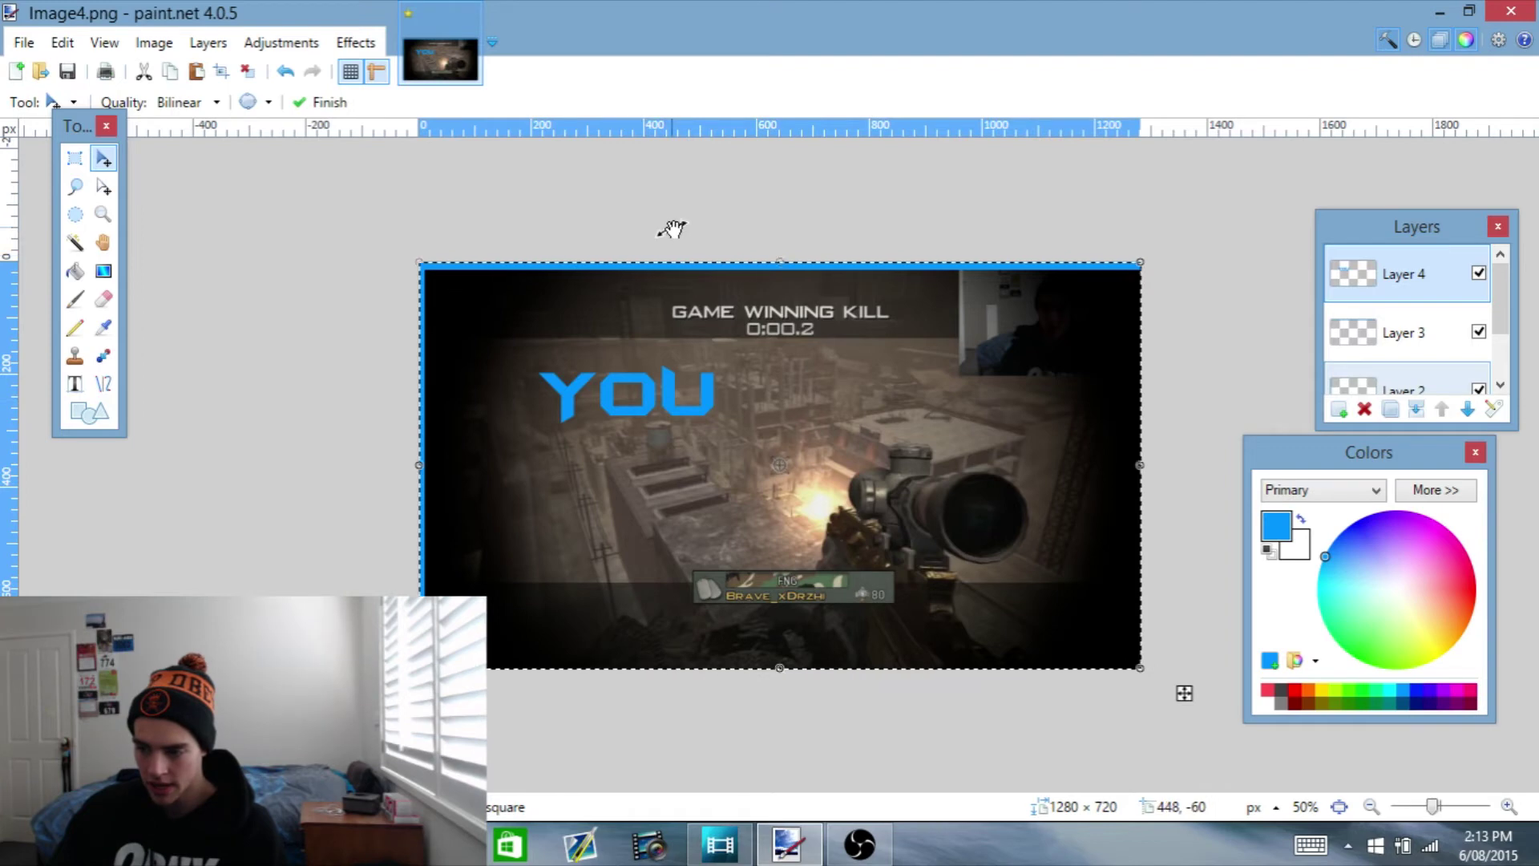
left_click_drag(670, 229, 557, 251)
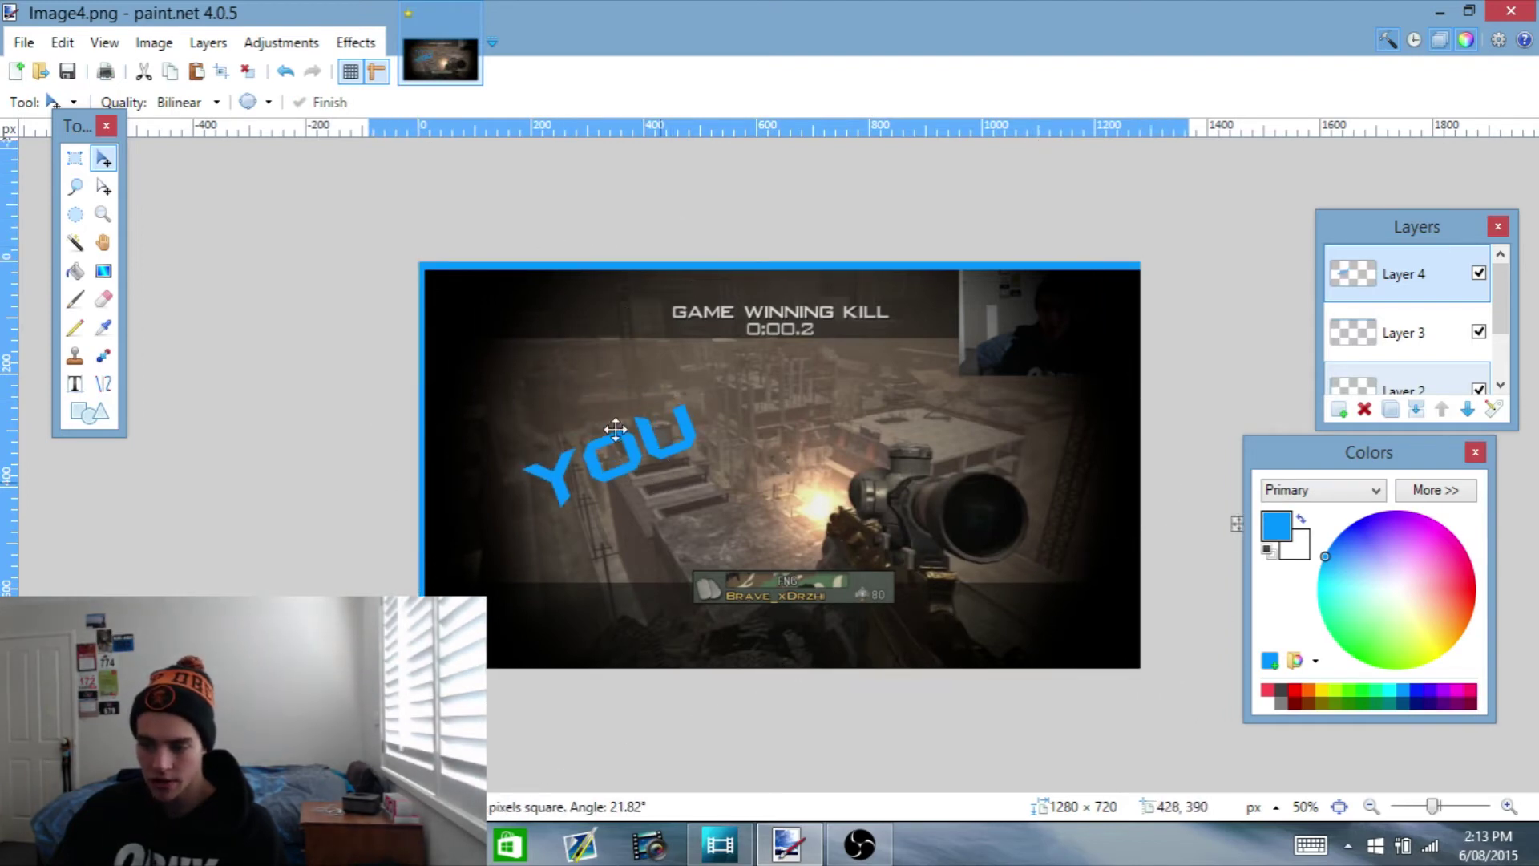
left_click_drag(618, 430, 597, 386)
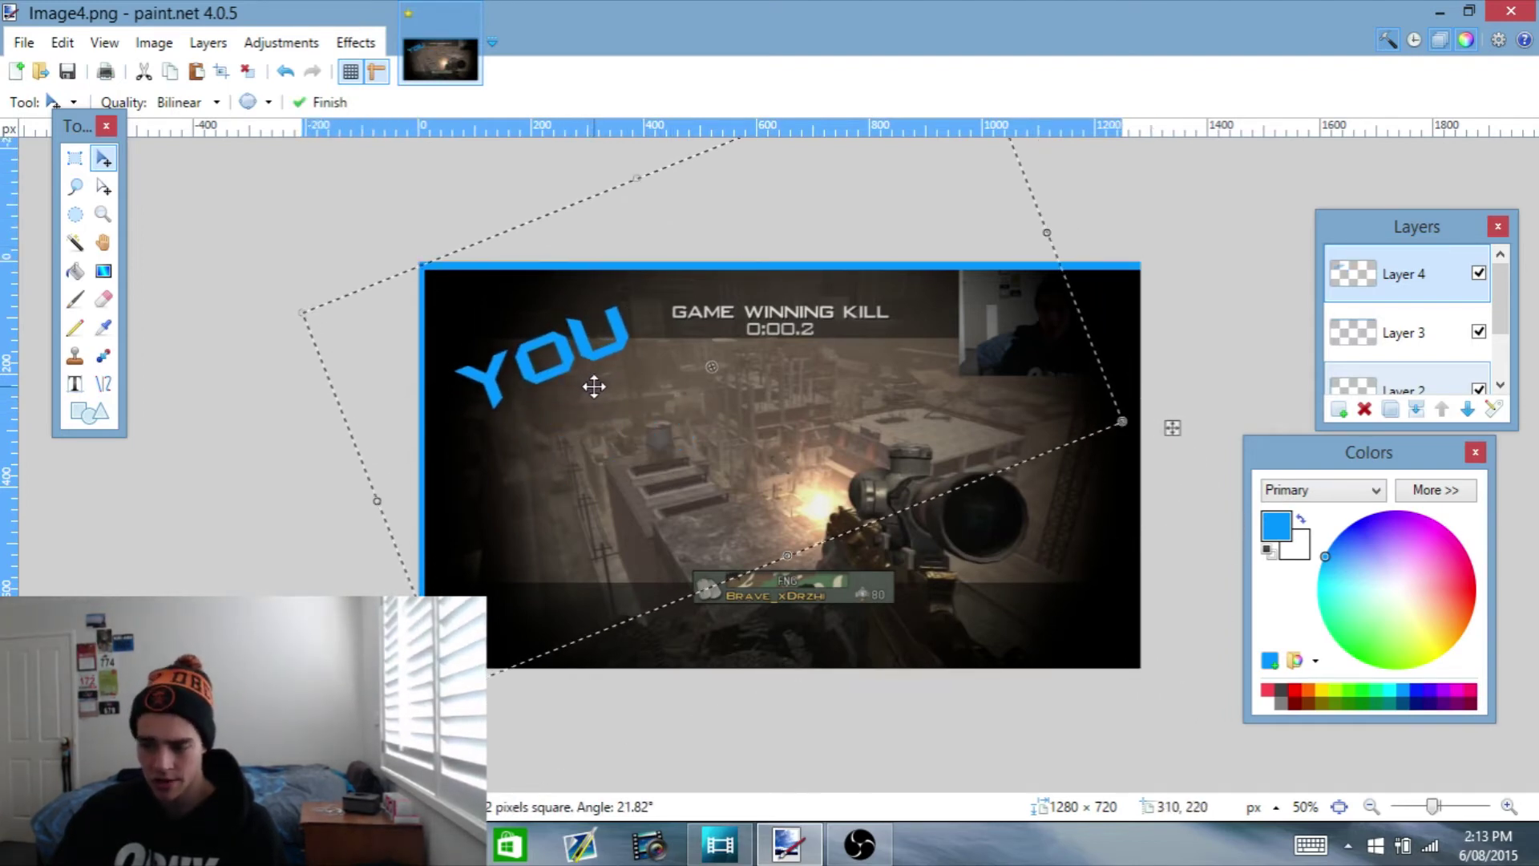
Apply a Glow effect to the "YOU" text with radius 12, brightness -66 and contrast 31, then clear the selection
left_click(371, 46)
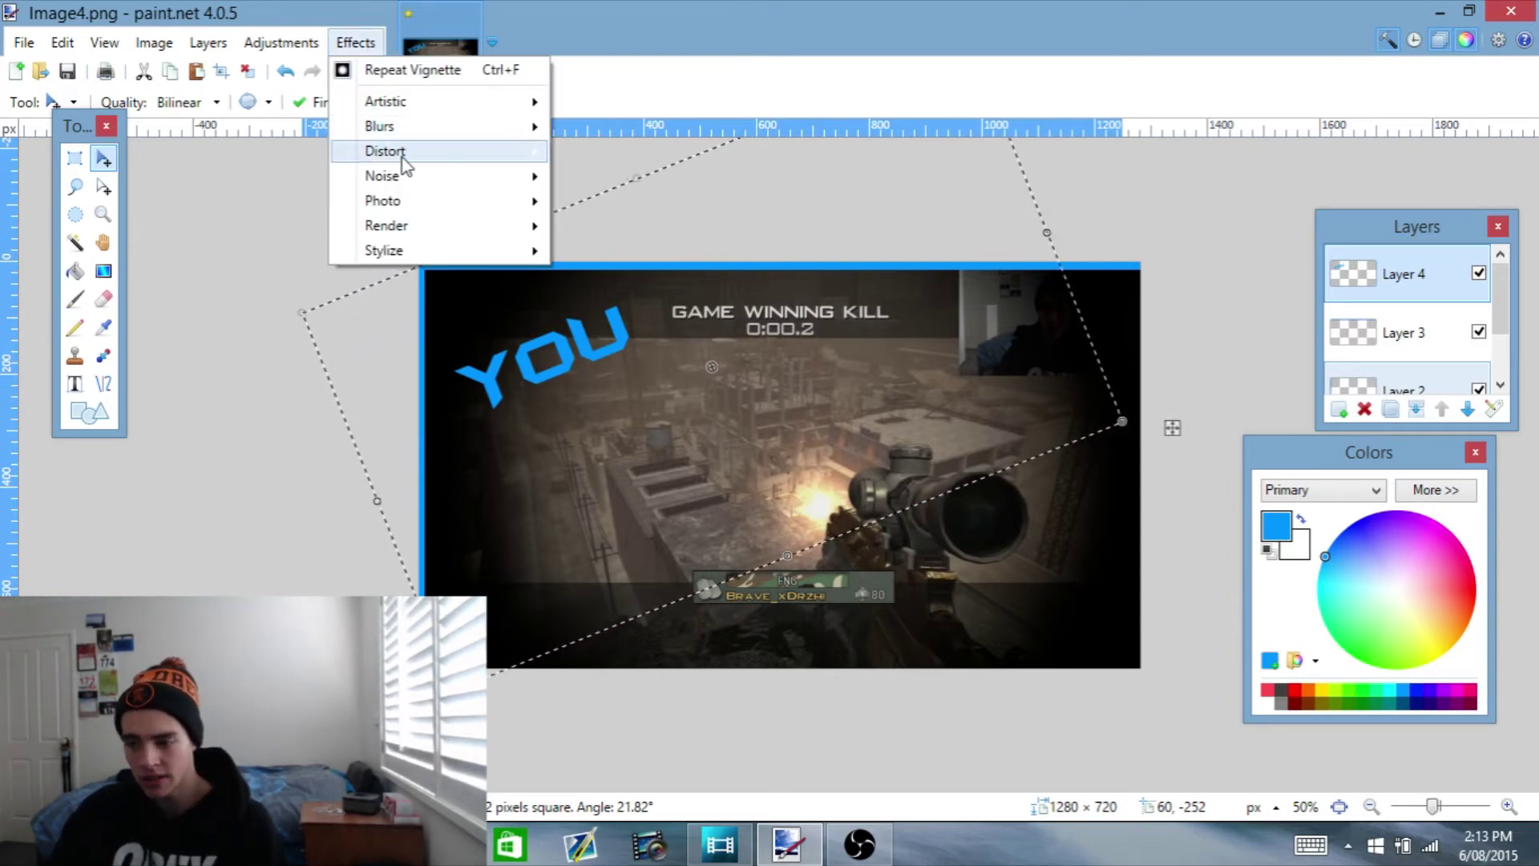
mouse_move(401, 201)
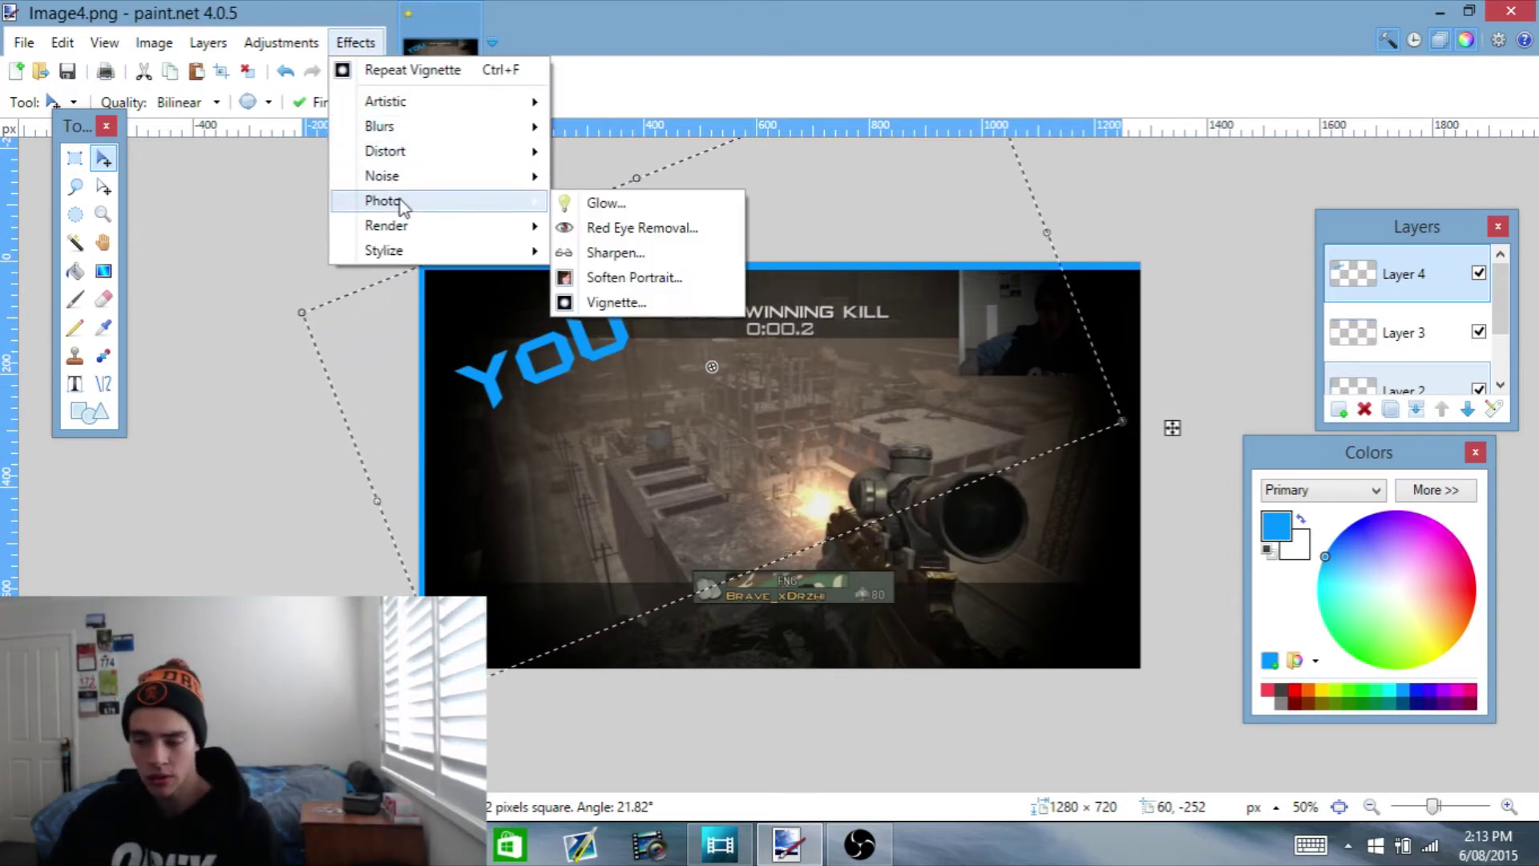
left_click(634, 206)
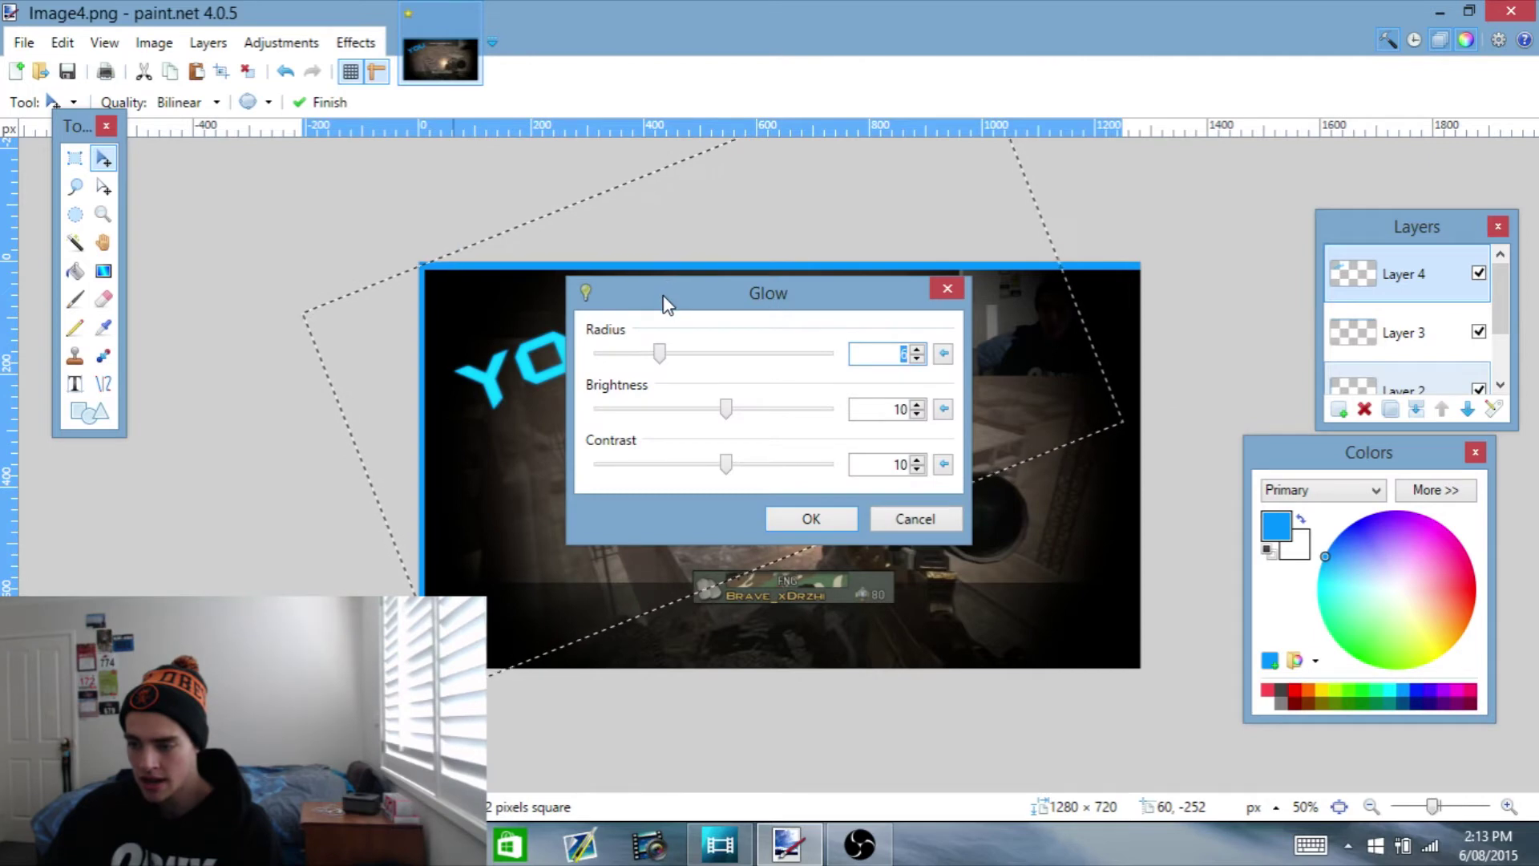
left_click_drag(668, 299, 865, 225)
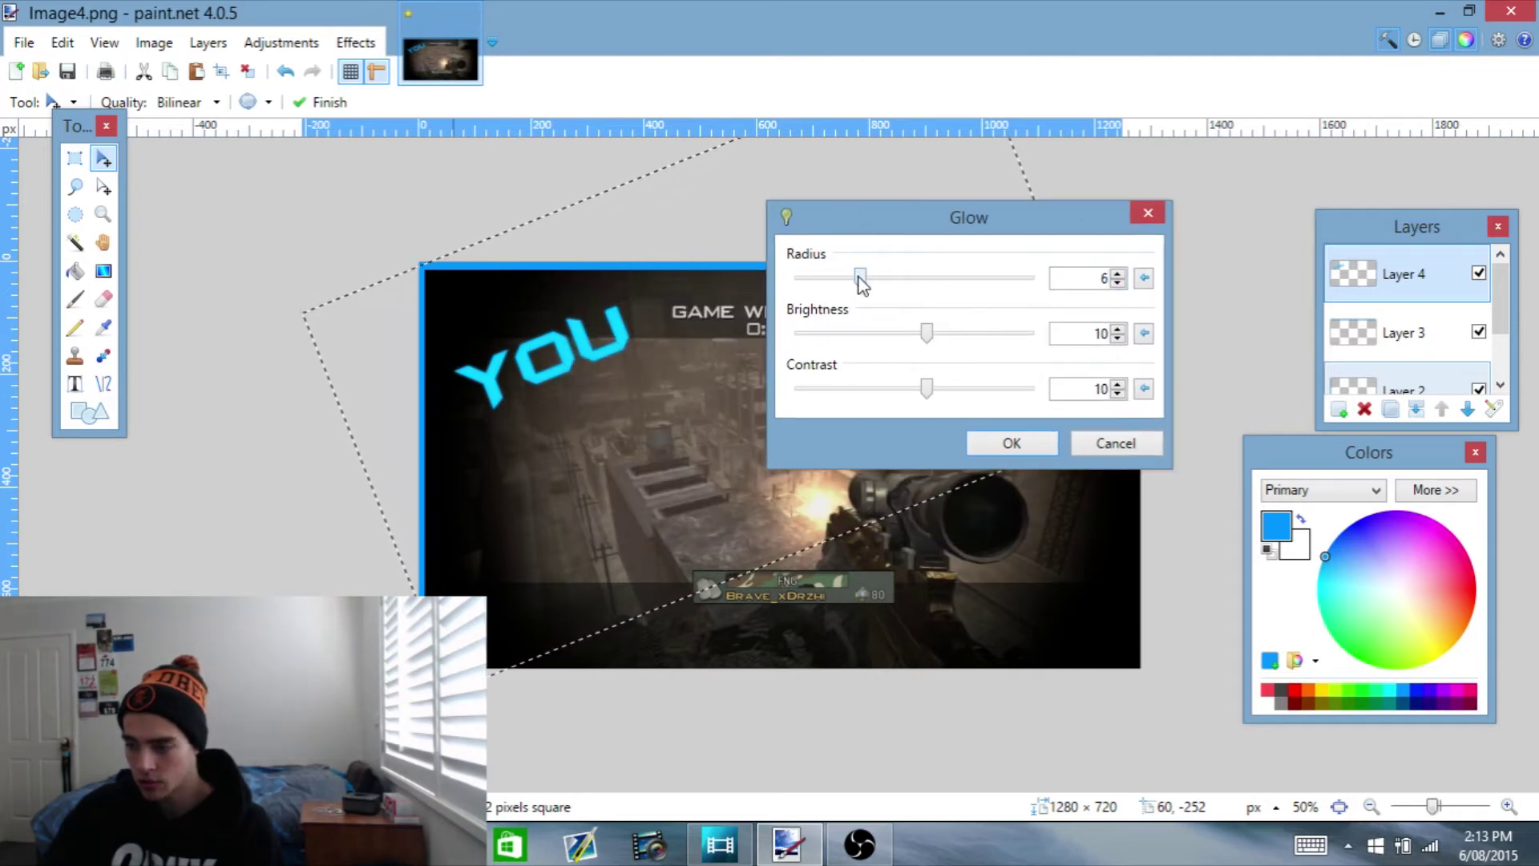
left_click_drag(861, 278, 933, 279)
left_click_drag(921, 335, 839, 353)
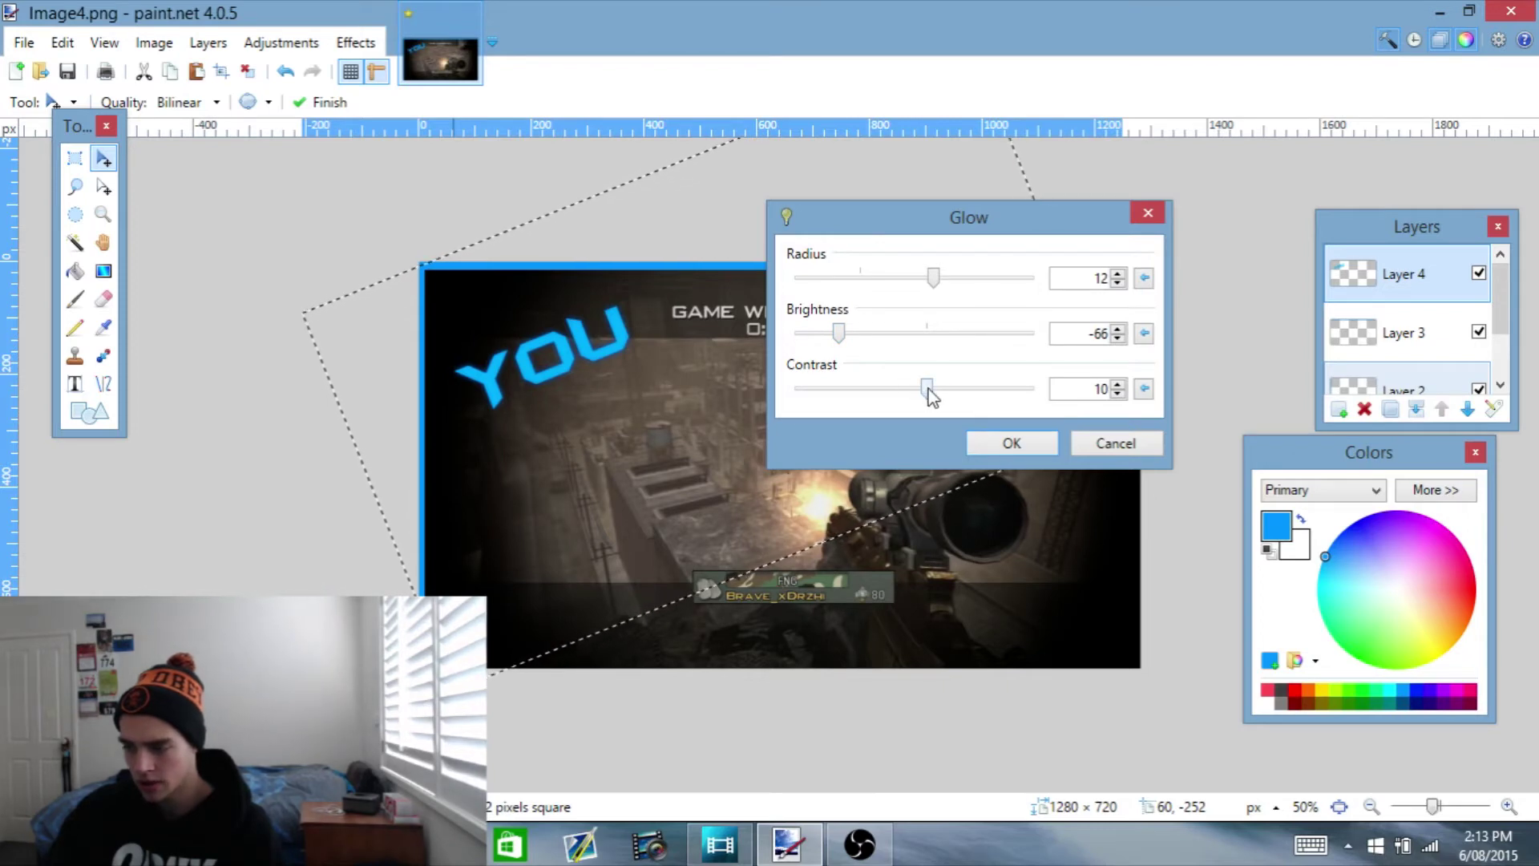
mouse_move(927, 388)
left_mouse_down()
mouse_move(972, 396)
mouse_move(952, 400)
left_mouse_up()
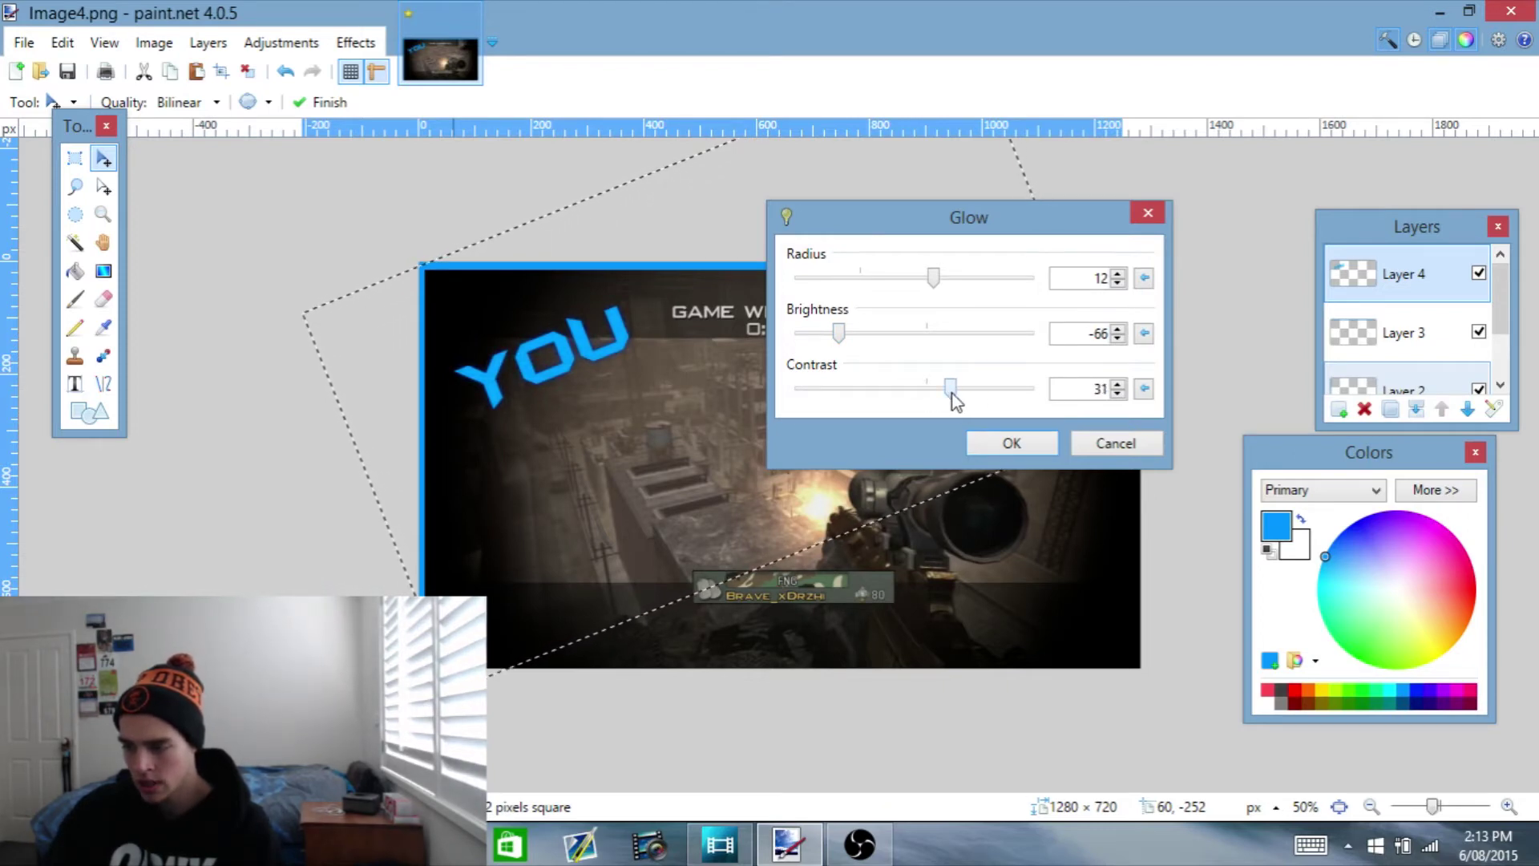
left_click(1002, 443)
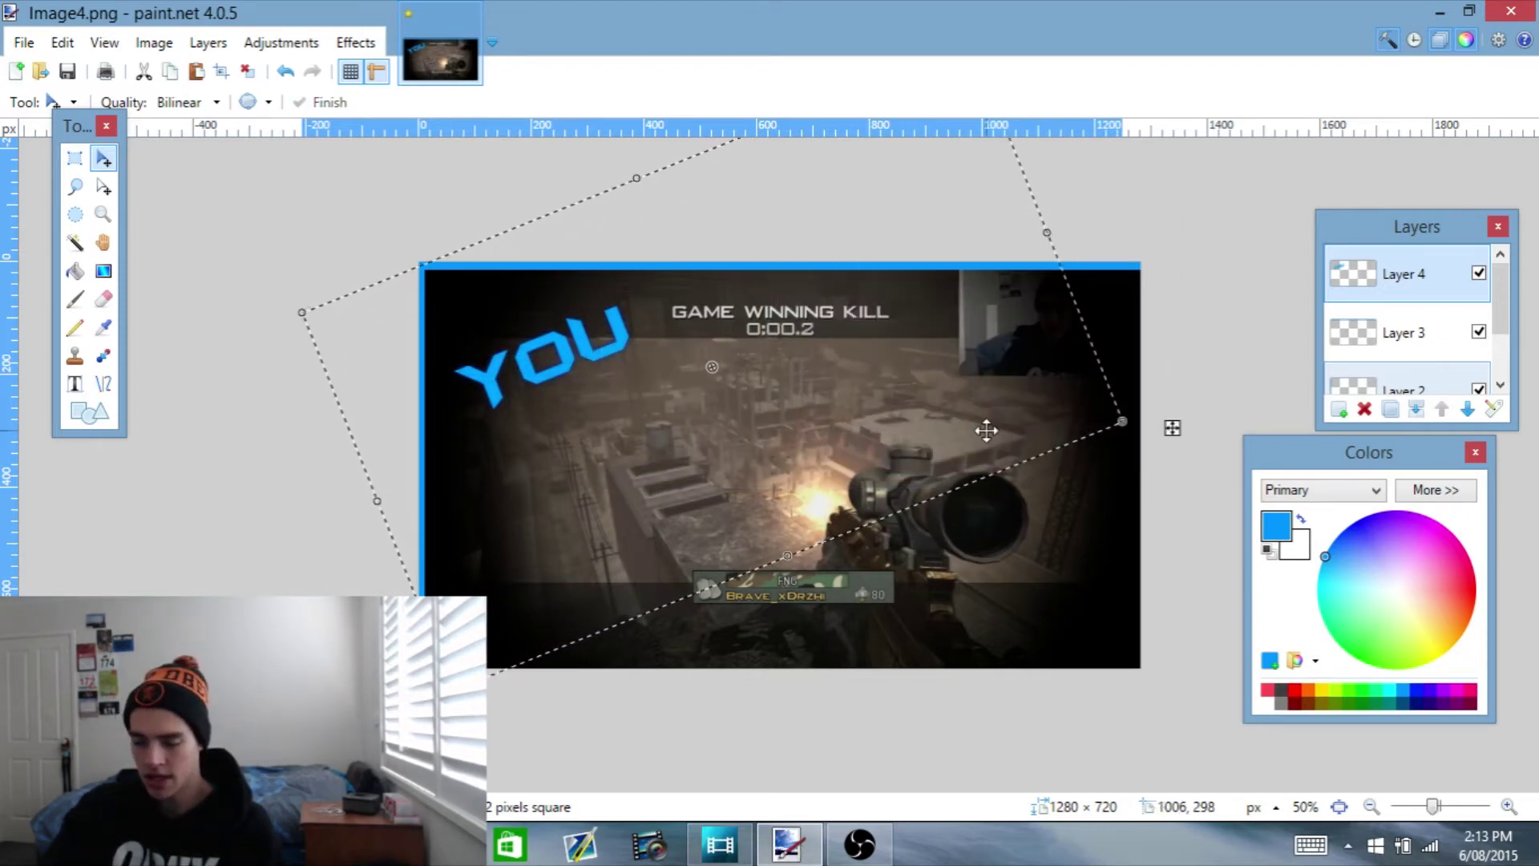
key("ctrl+d")
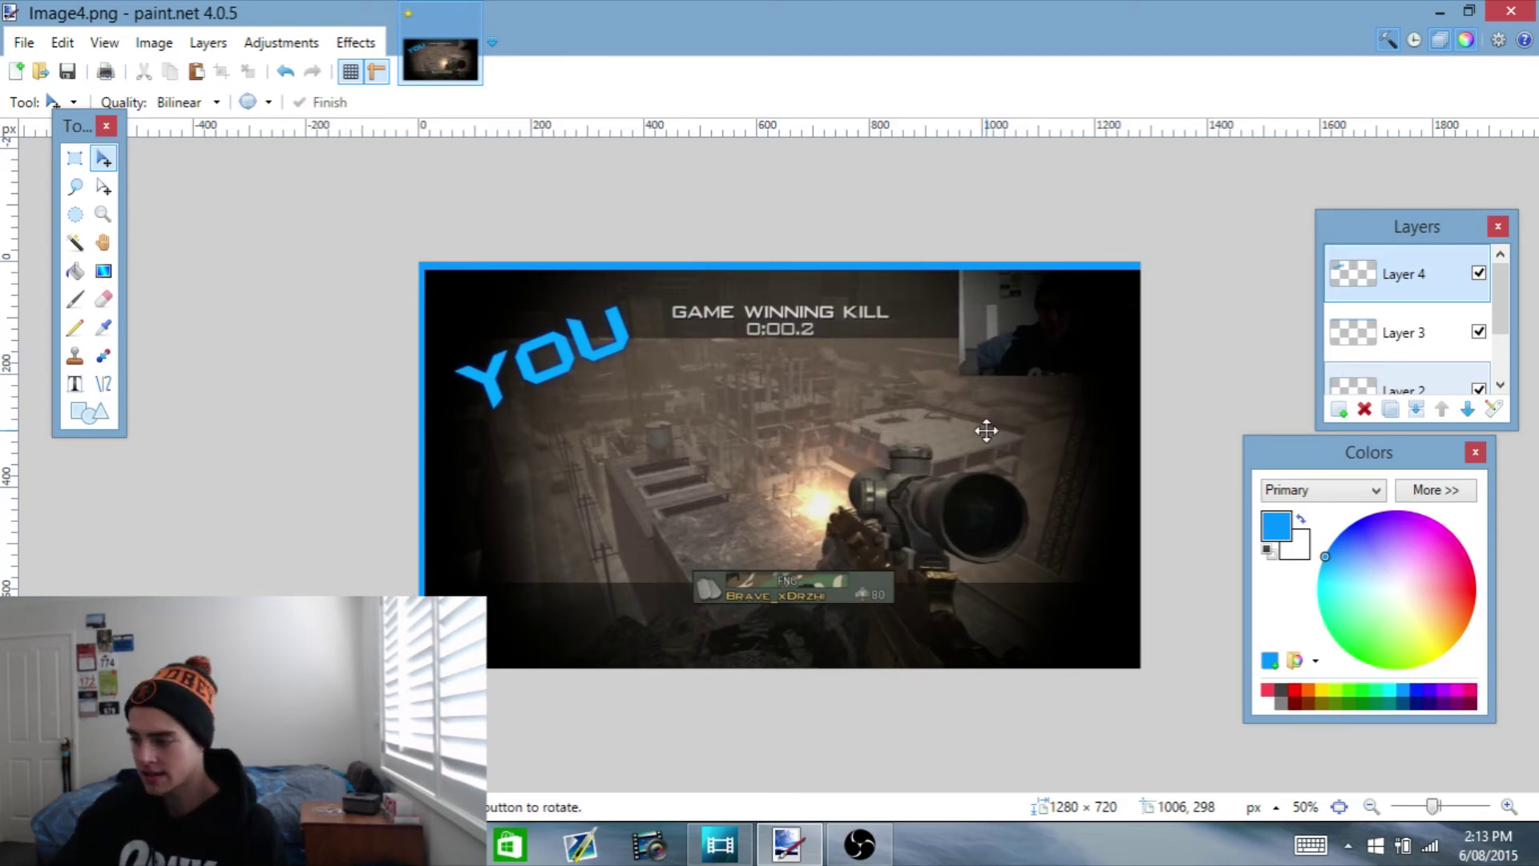
Add a new layer and write the text "GUYS" below "YOU"
left_click(1339, 407)
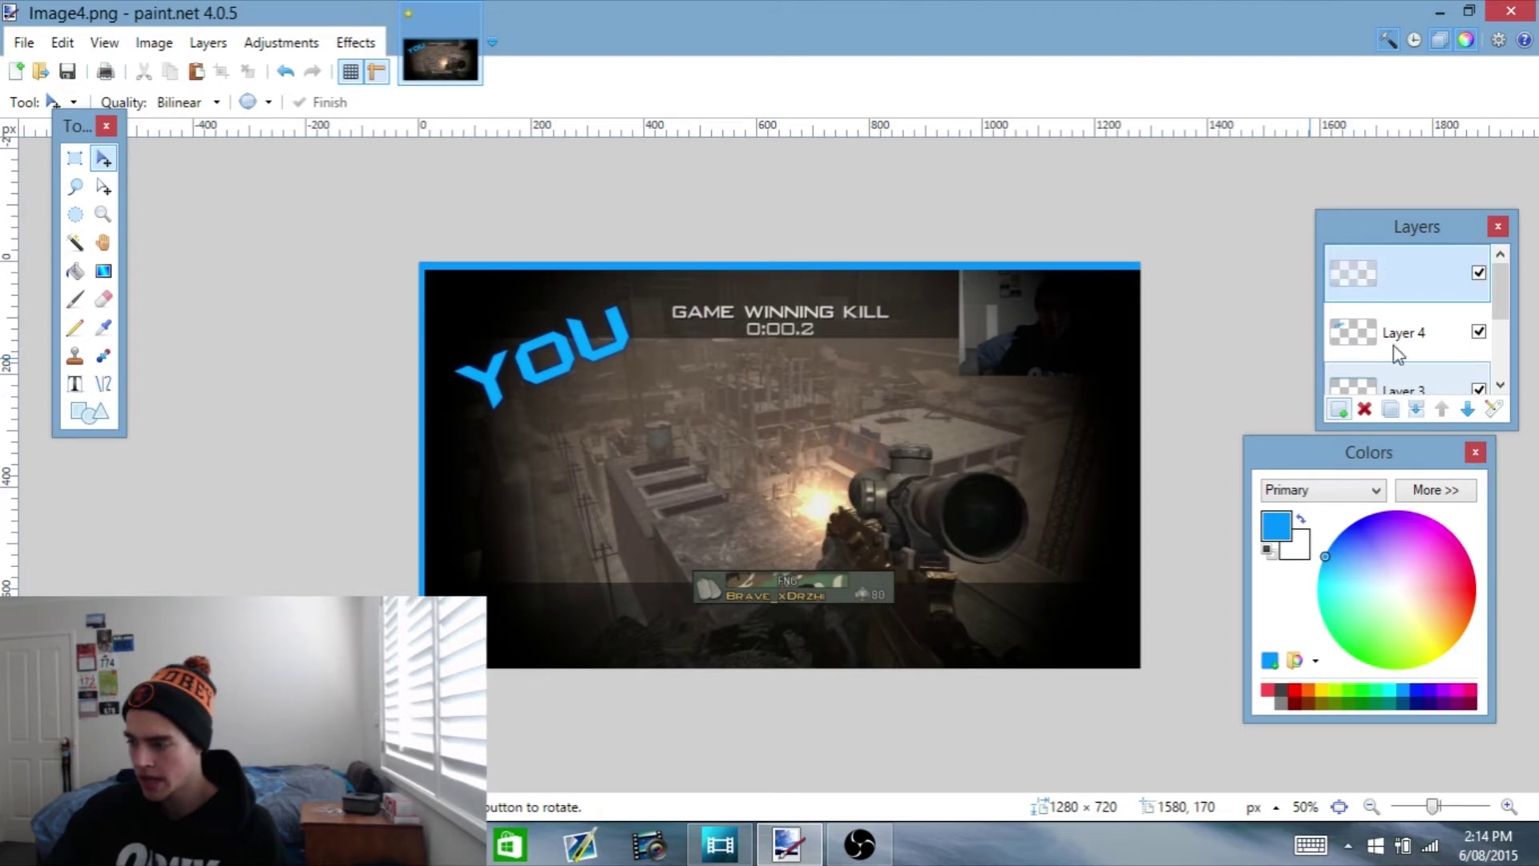
left_click(74, 384)
left_click(544, 457)
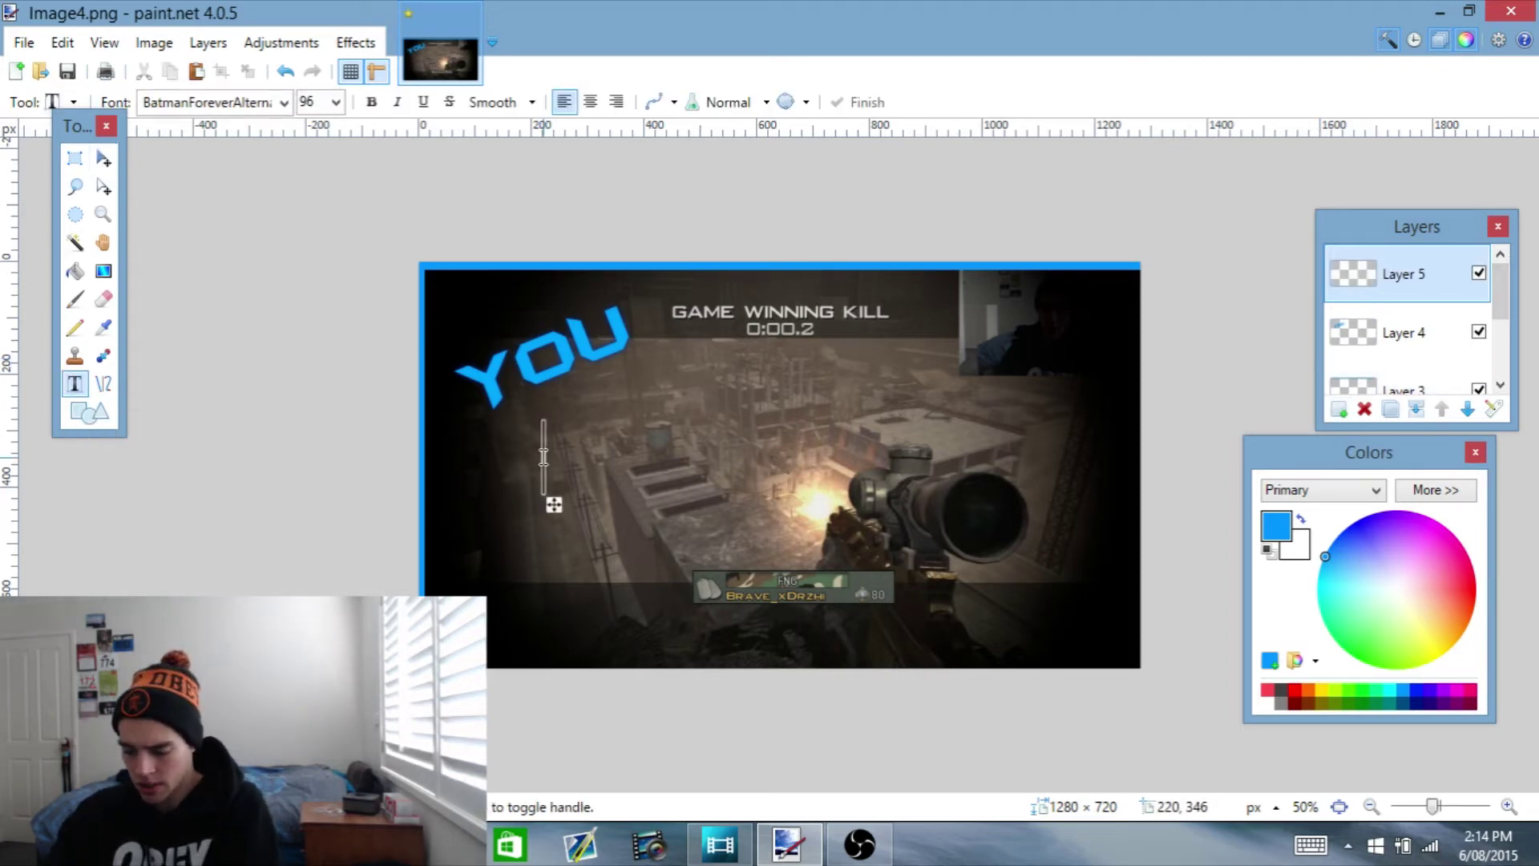
type("GUYS")
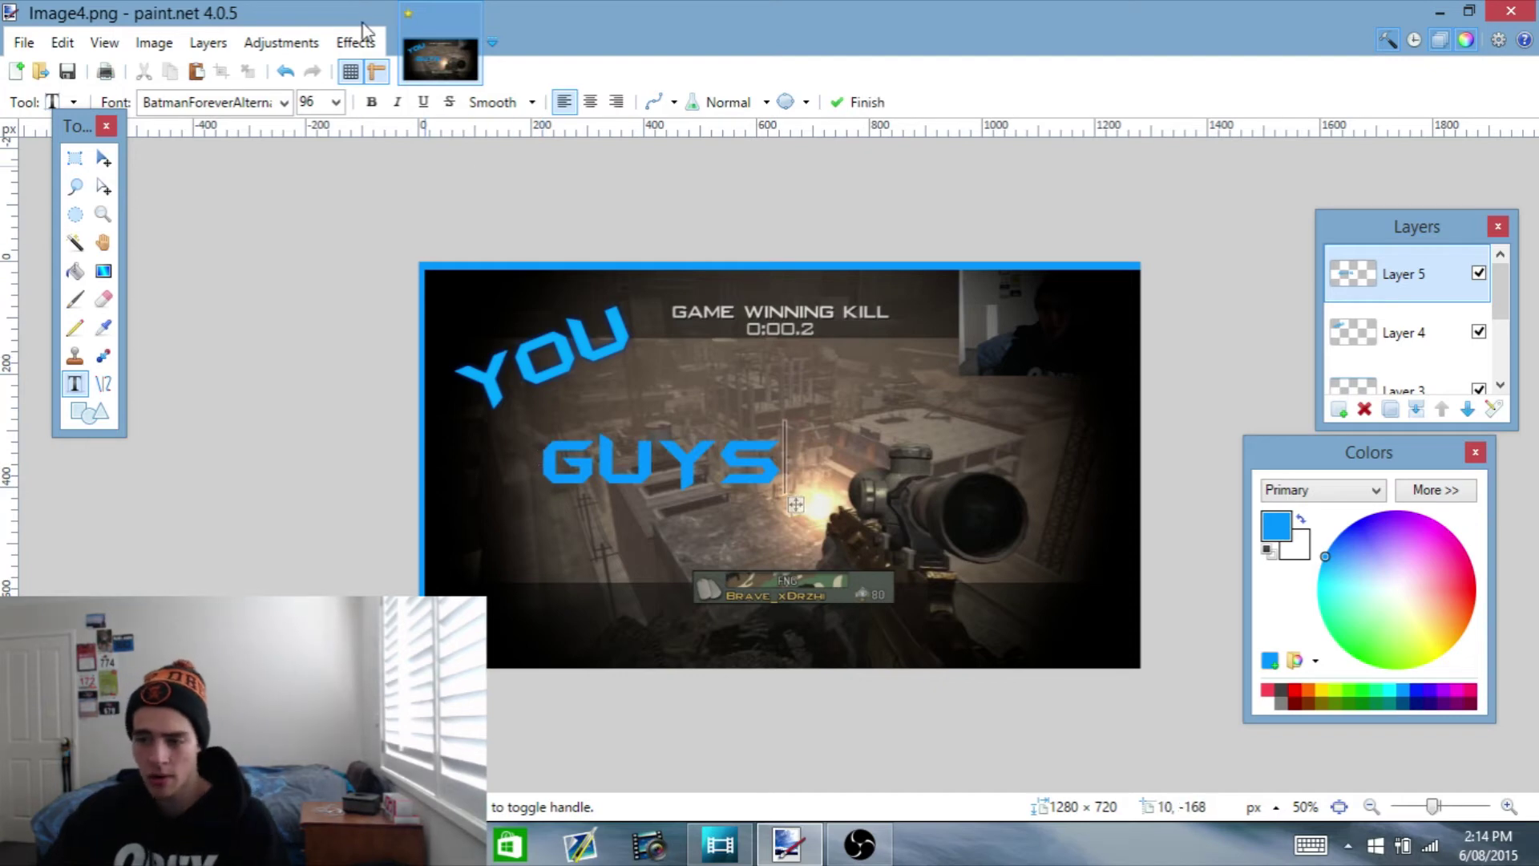
Apply a Glow effect to the "GUYS" text with radius 12, brightness -66 and contrast 31
left_click(359, 40)
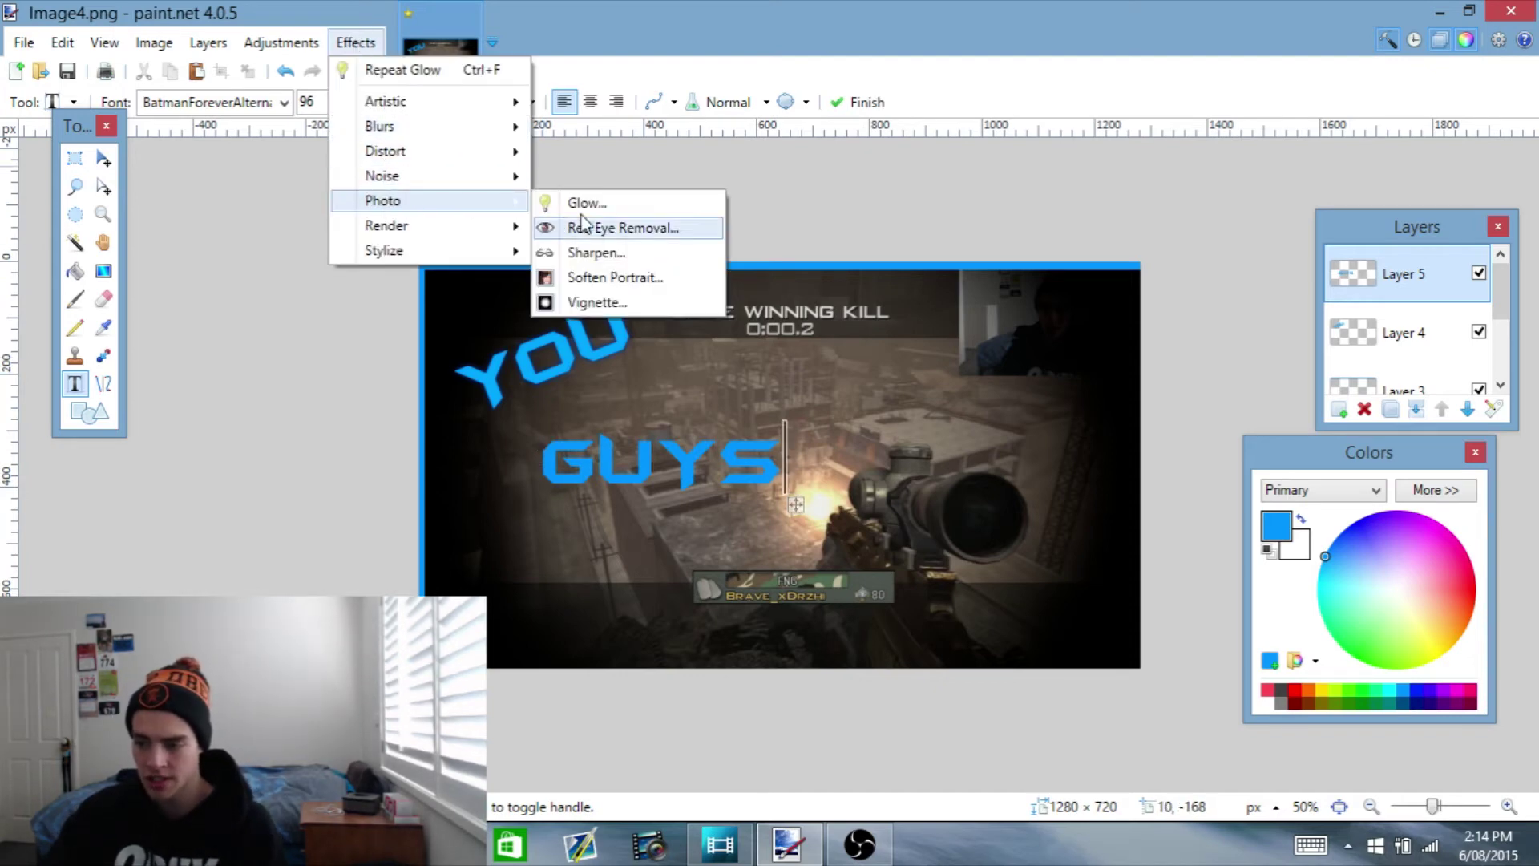
left_click(603, 205)
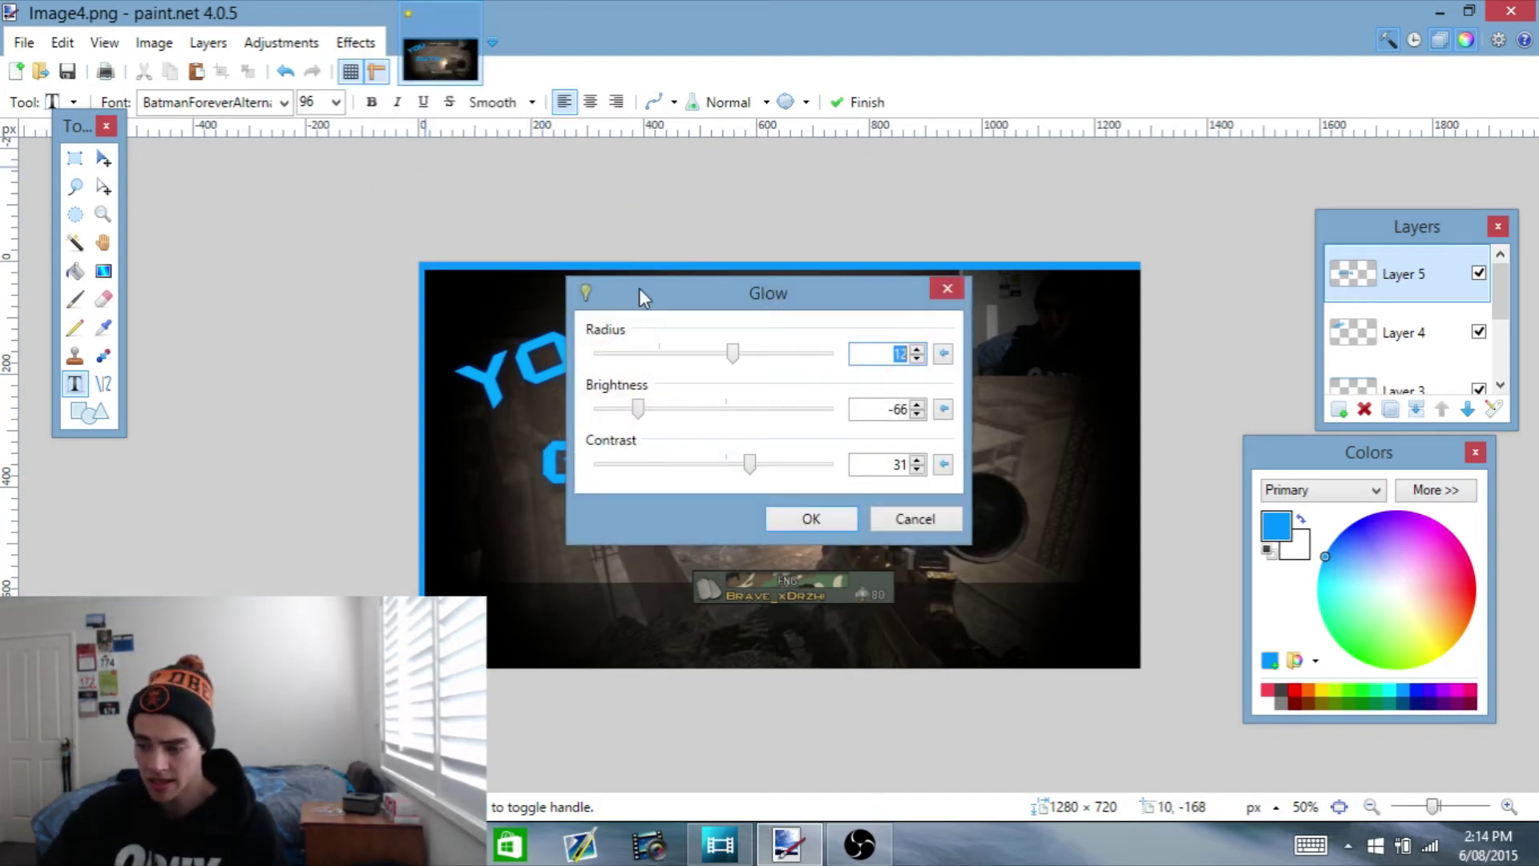
left_click_drag(639, 287, 801, 190)
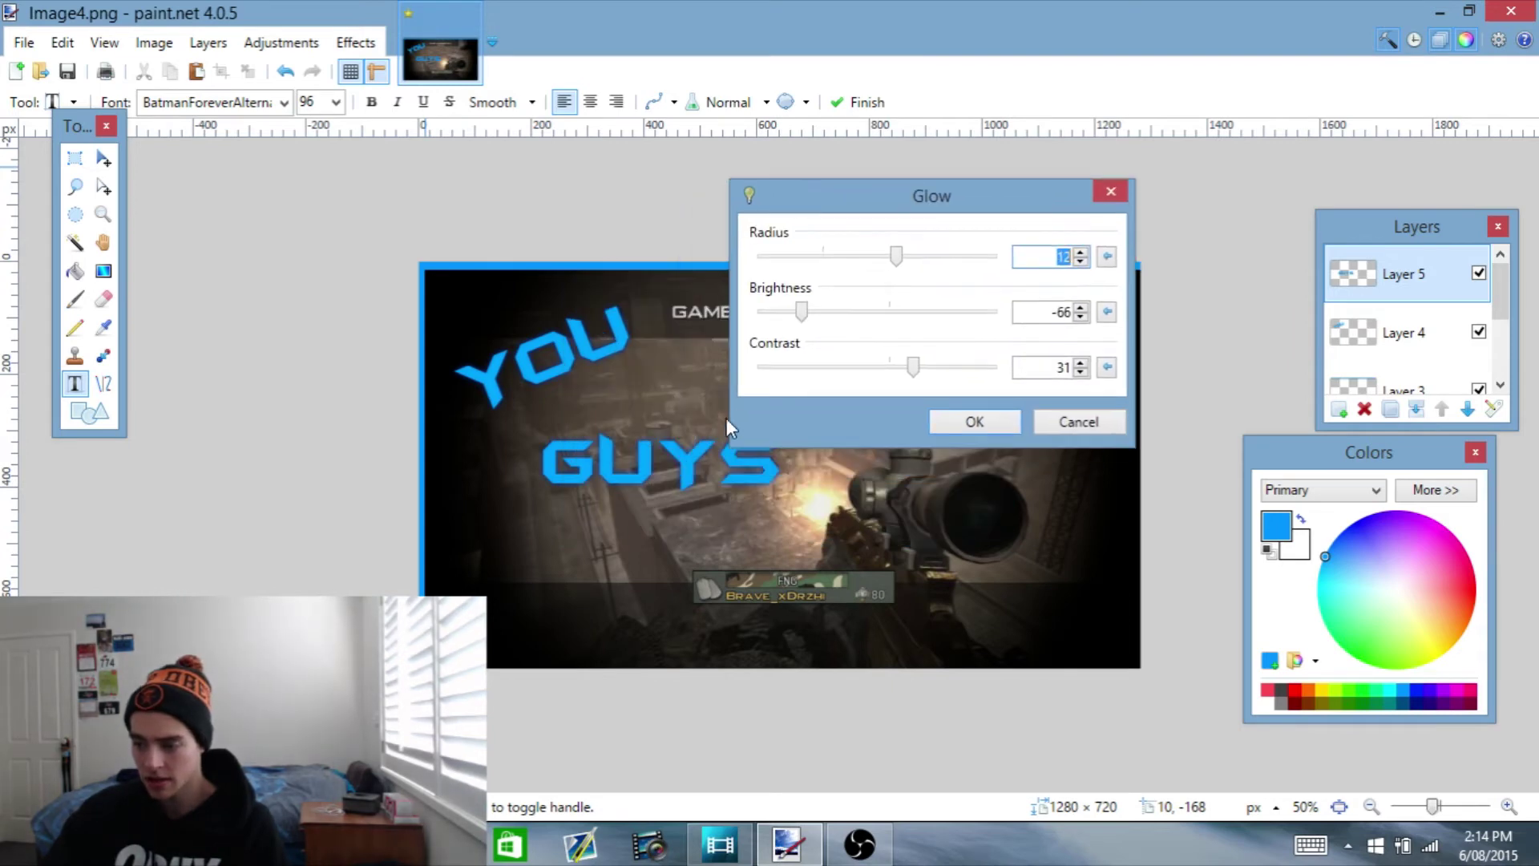
left_click(995, 426)
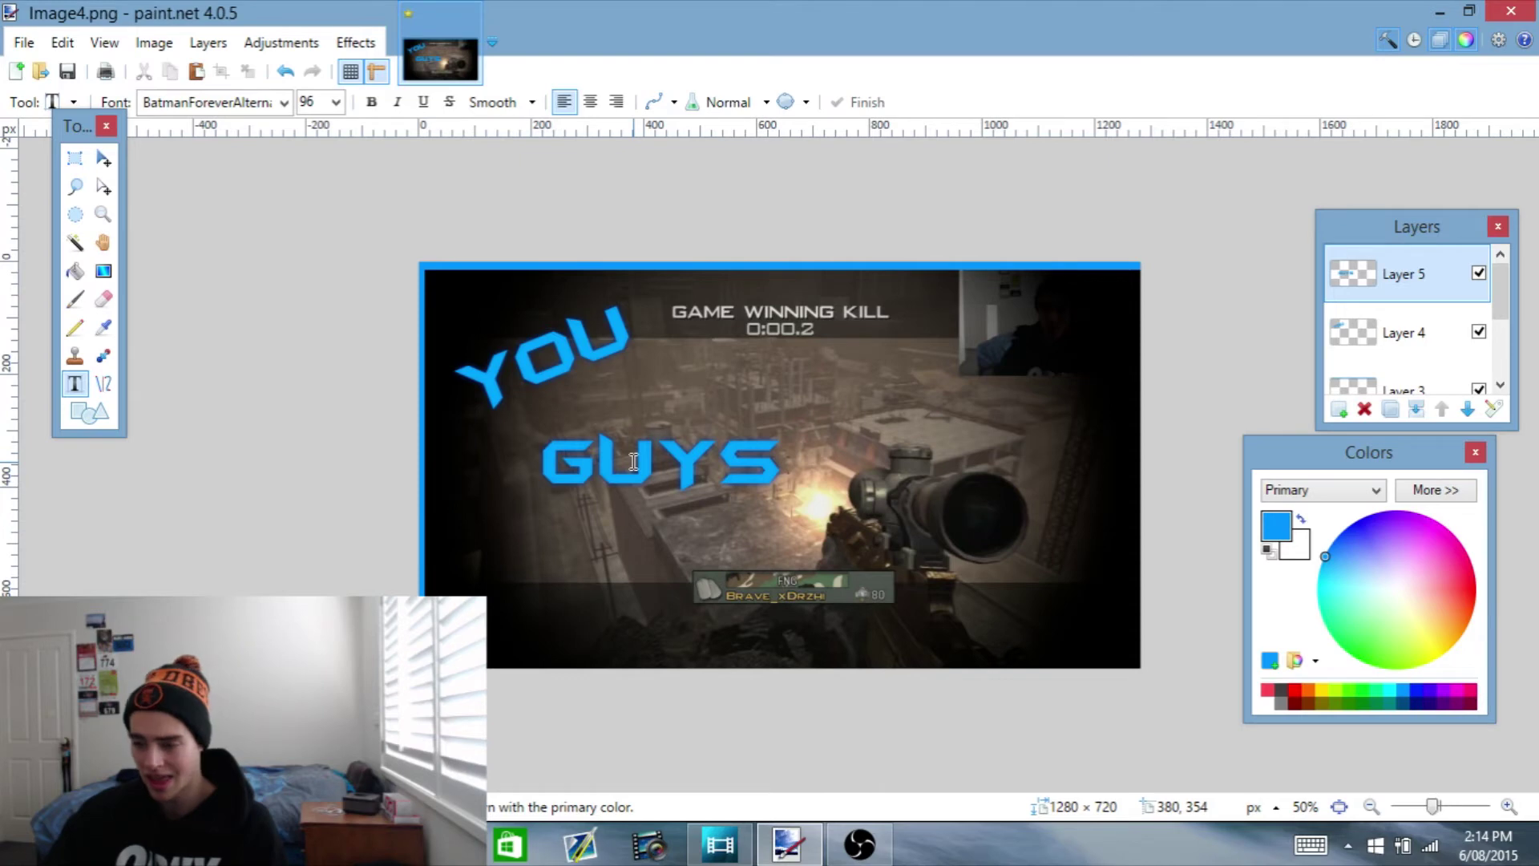
Rotate the "GUYS" text by about 15.46°, move it just below "YOU", and clear the selection
left_click(110, 159)
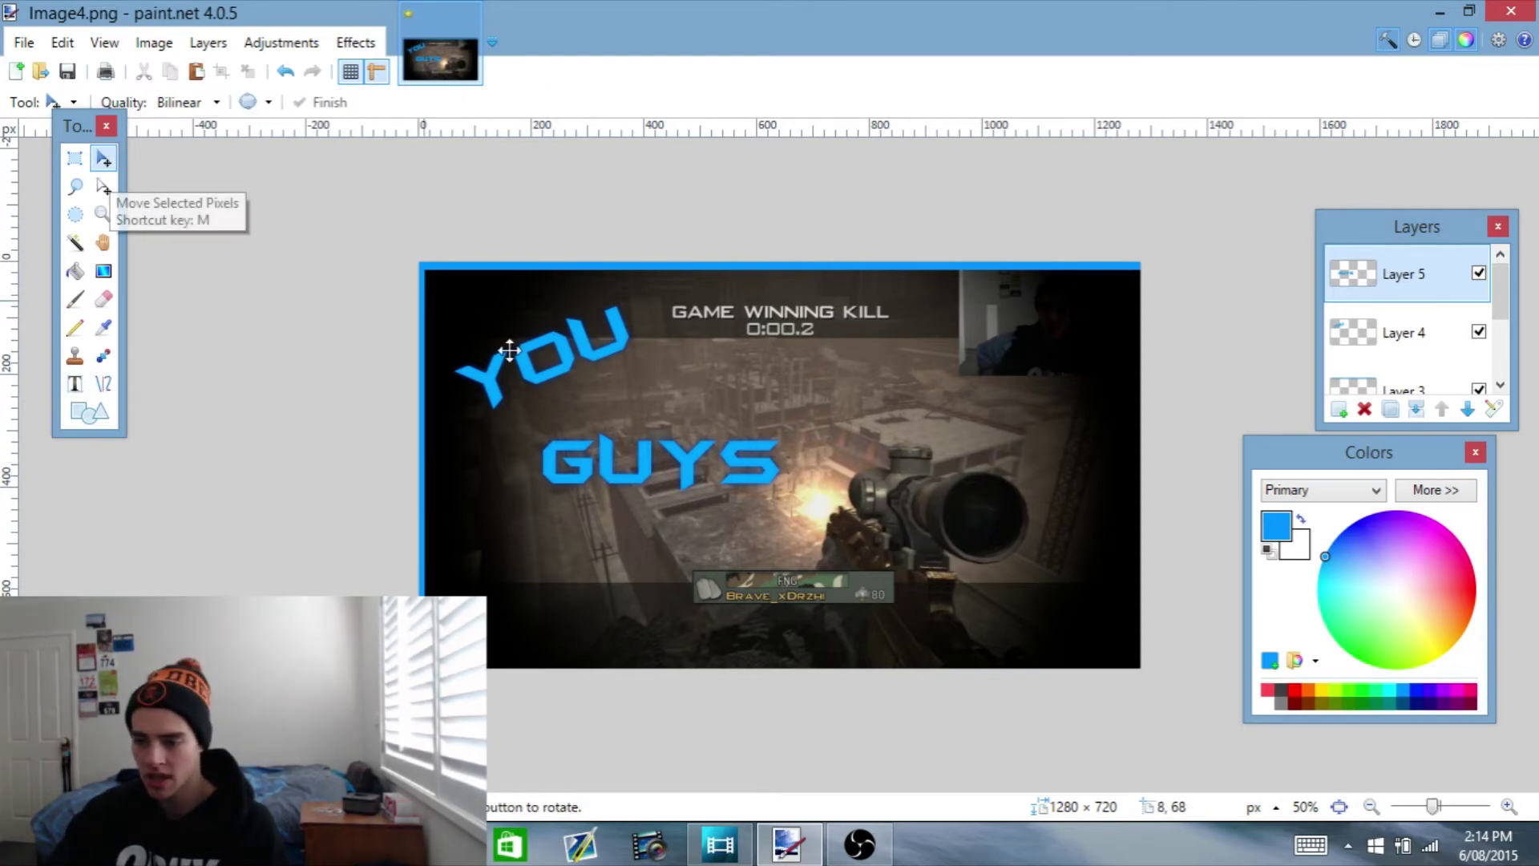
left_click_drag(628, 454, 625, 438)
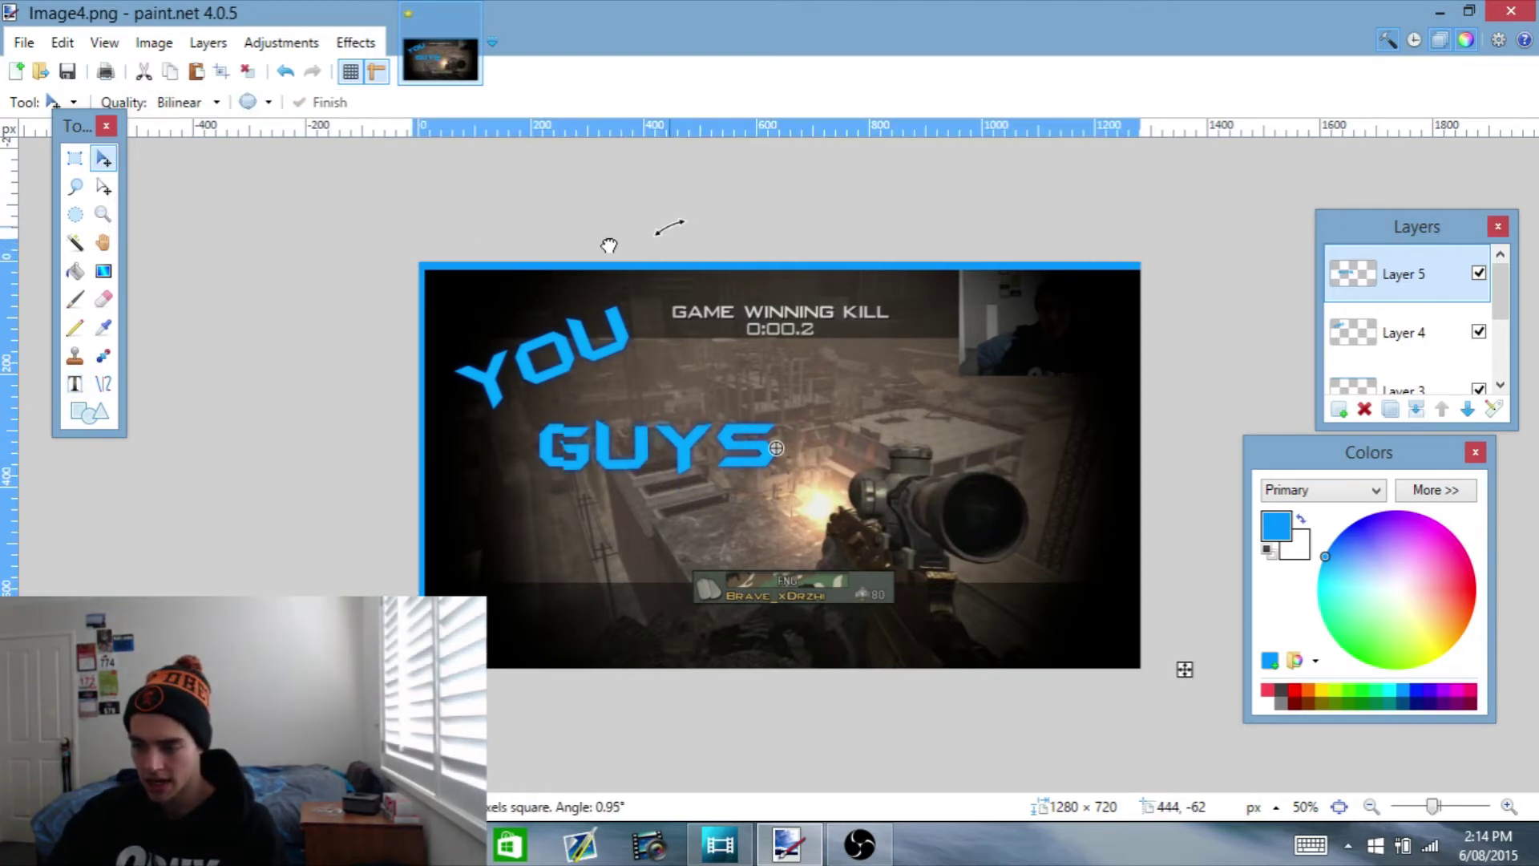
left_click_drag(675, 229, 622, 262)
left_click_drag(636, 436, 577, 429)
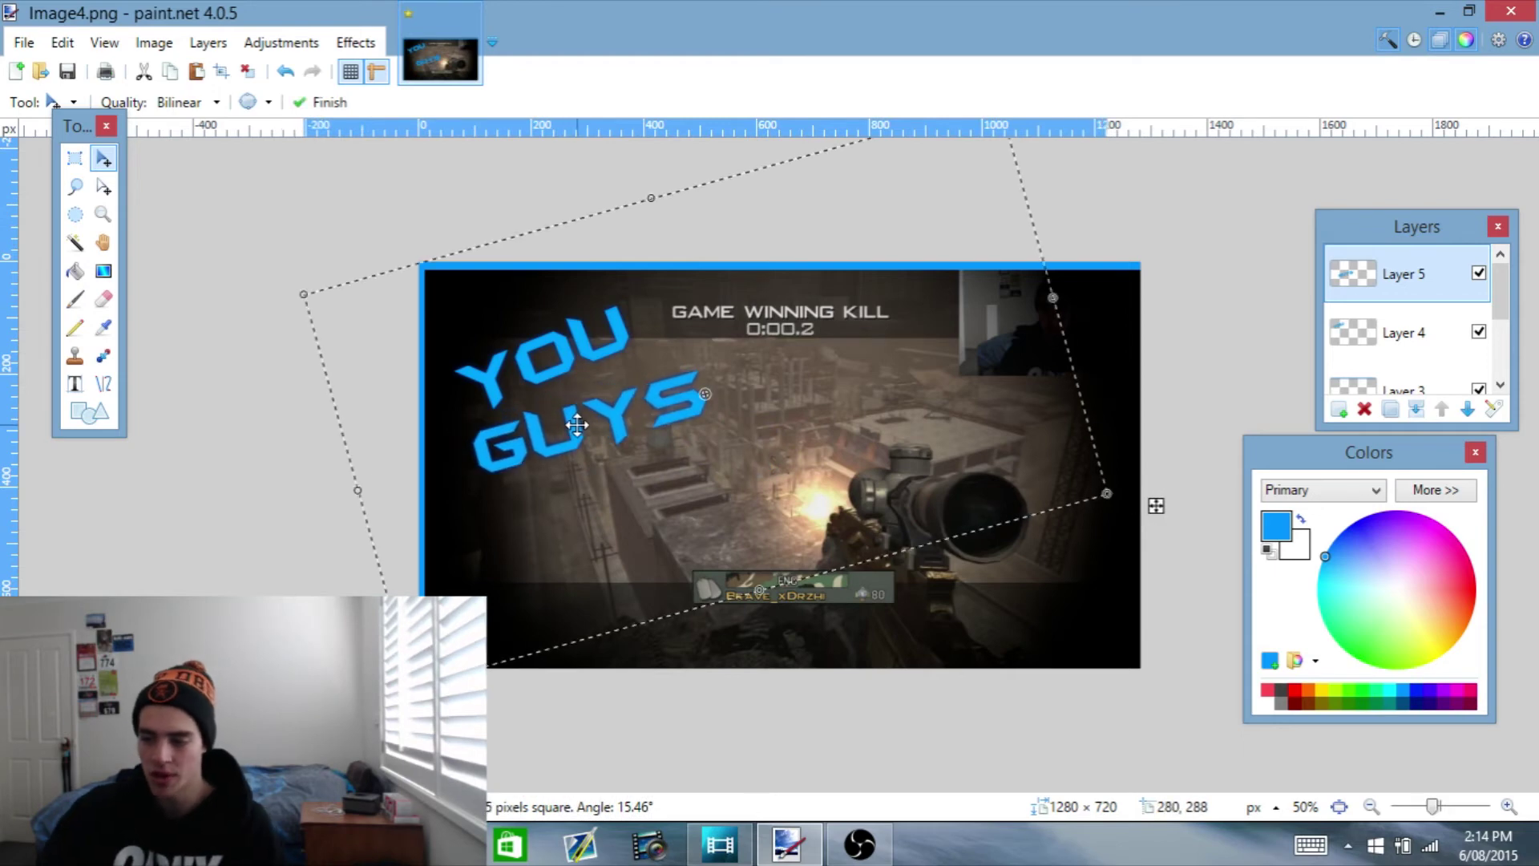
key("ctrl+d")
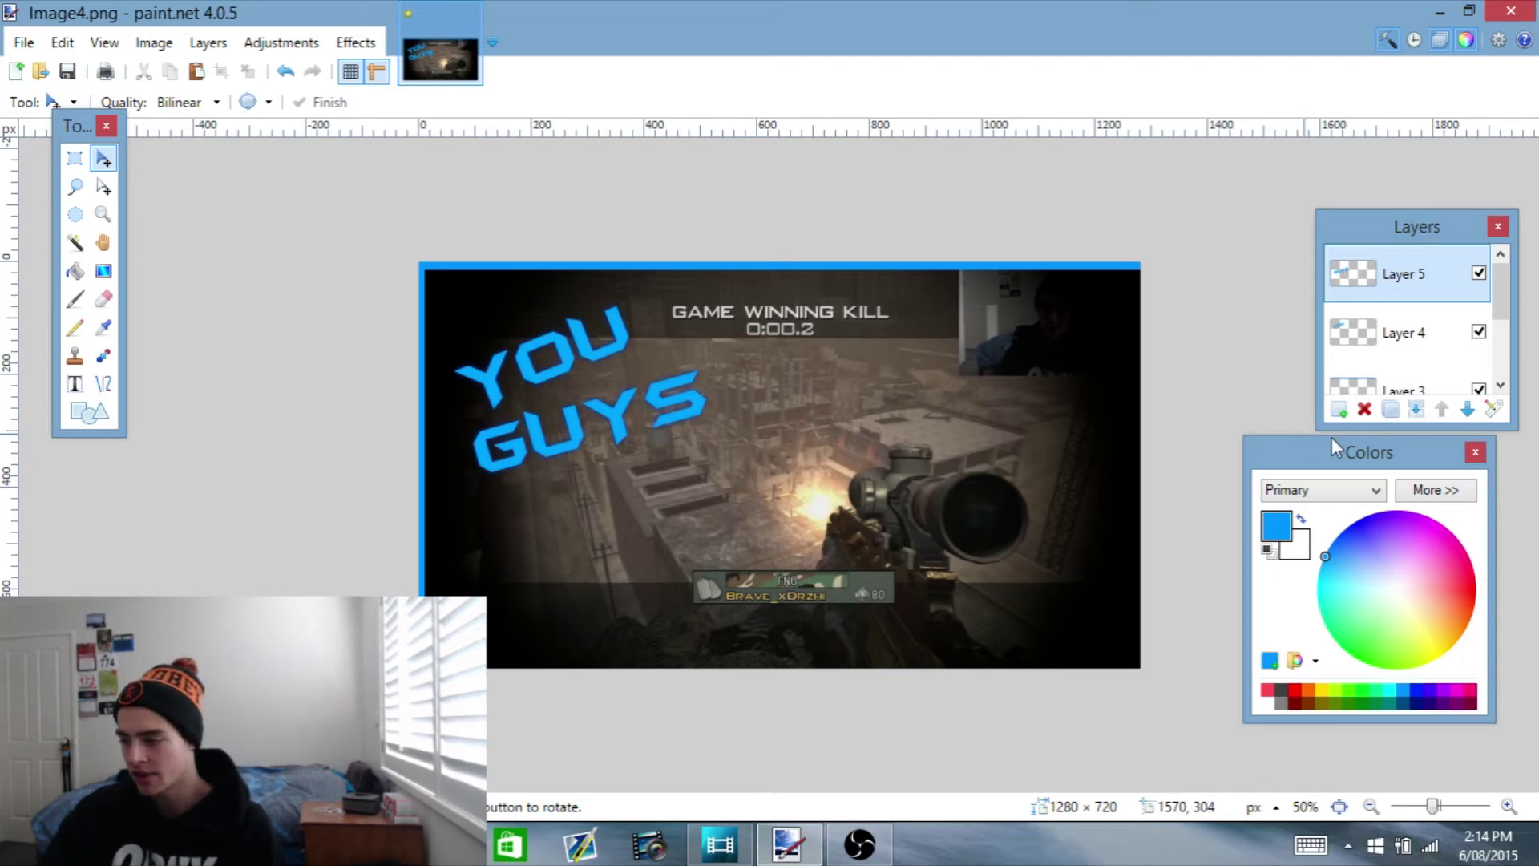
Add a new layer, and in the Opera browser search Google Images for "FIRE"
left_click(1340, 413)
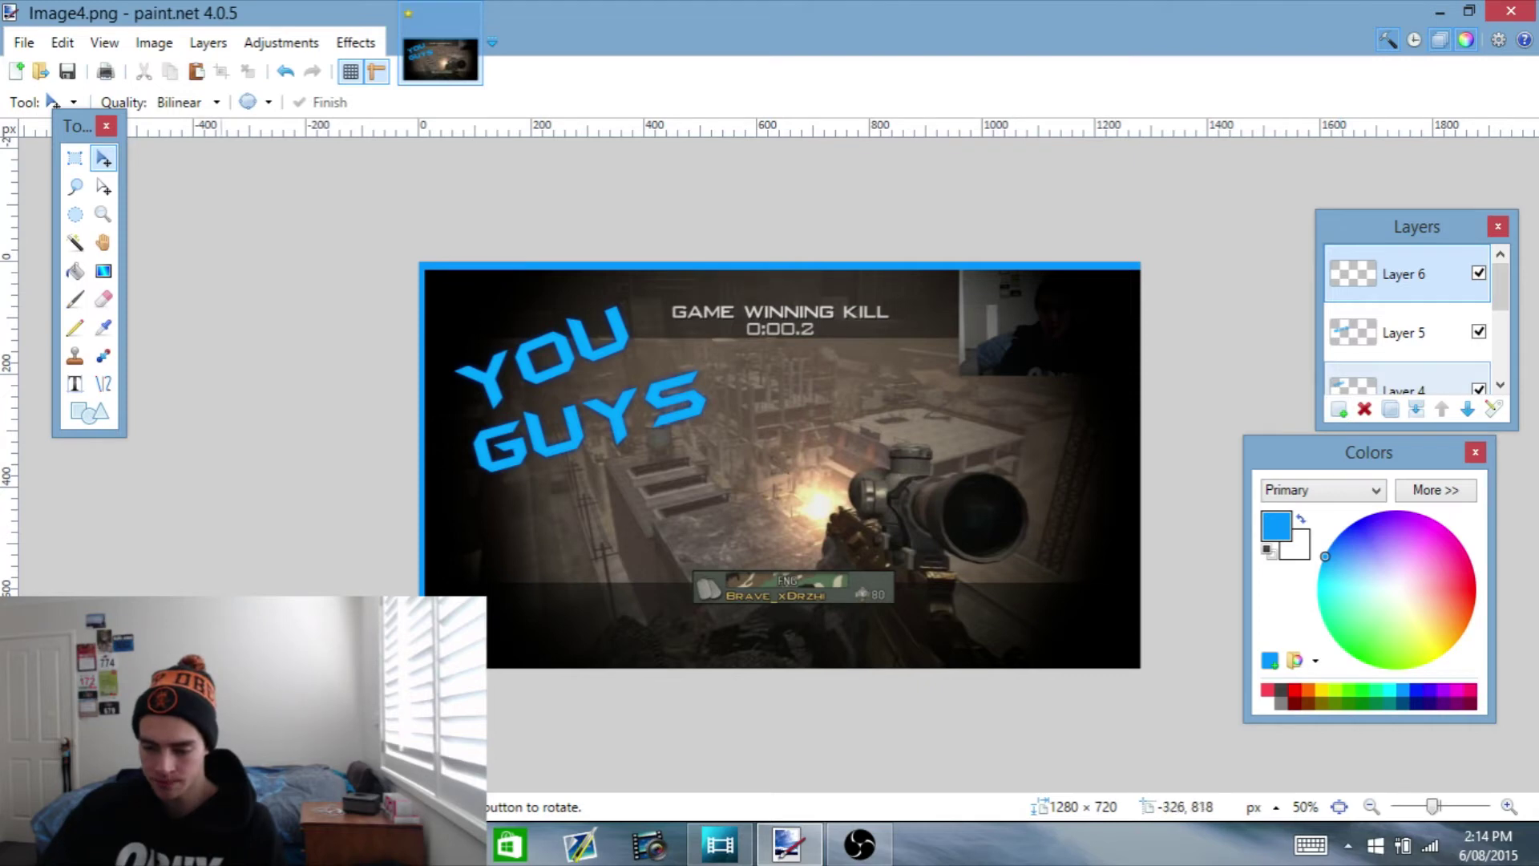
key("alt+Tab")
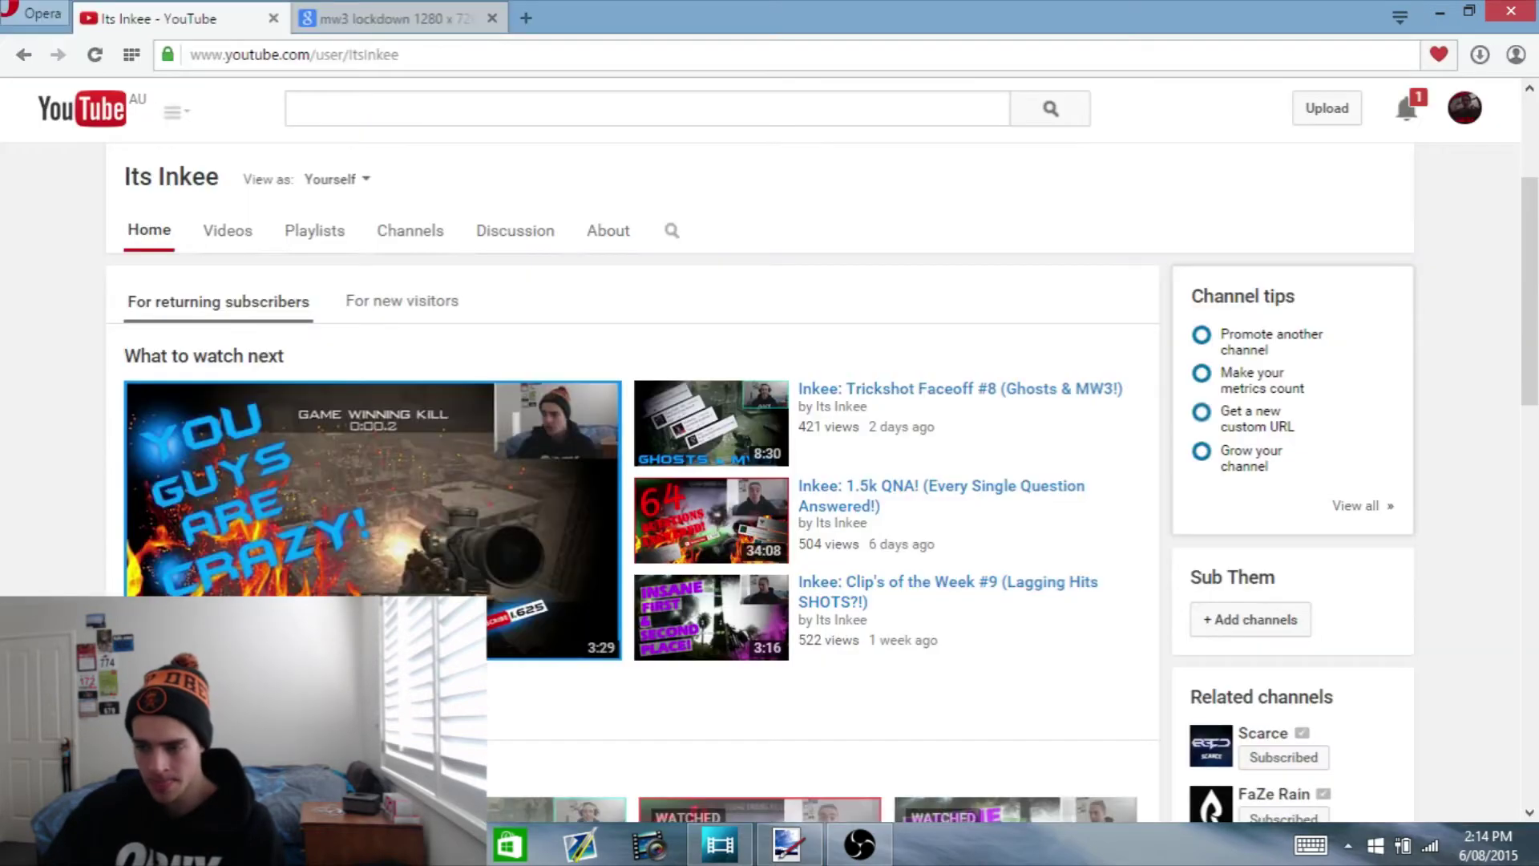
left_click(382, 14)
left_click_drag(398, 104, 6, 112)
type("F")
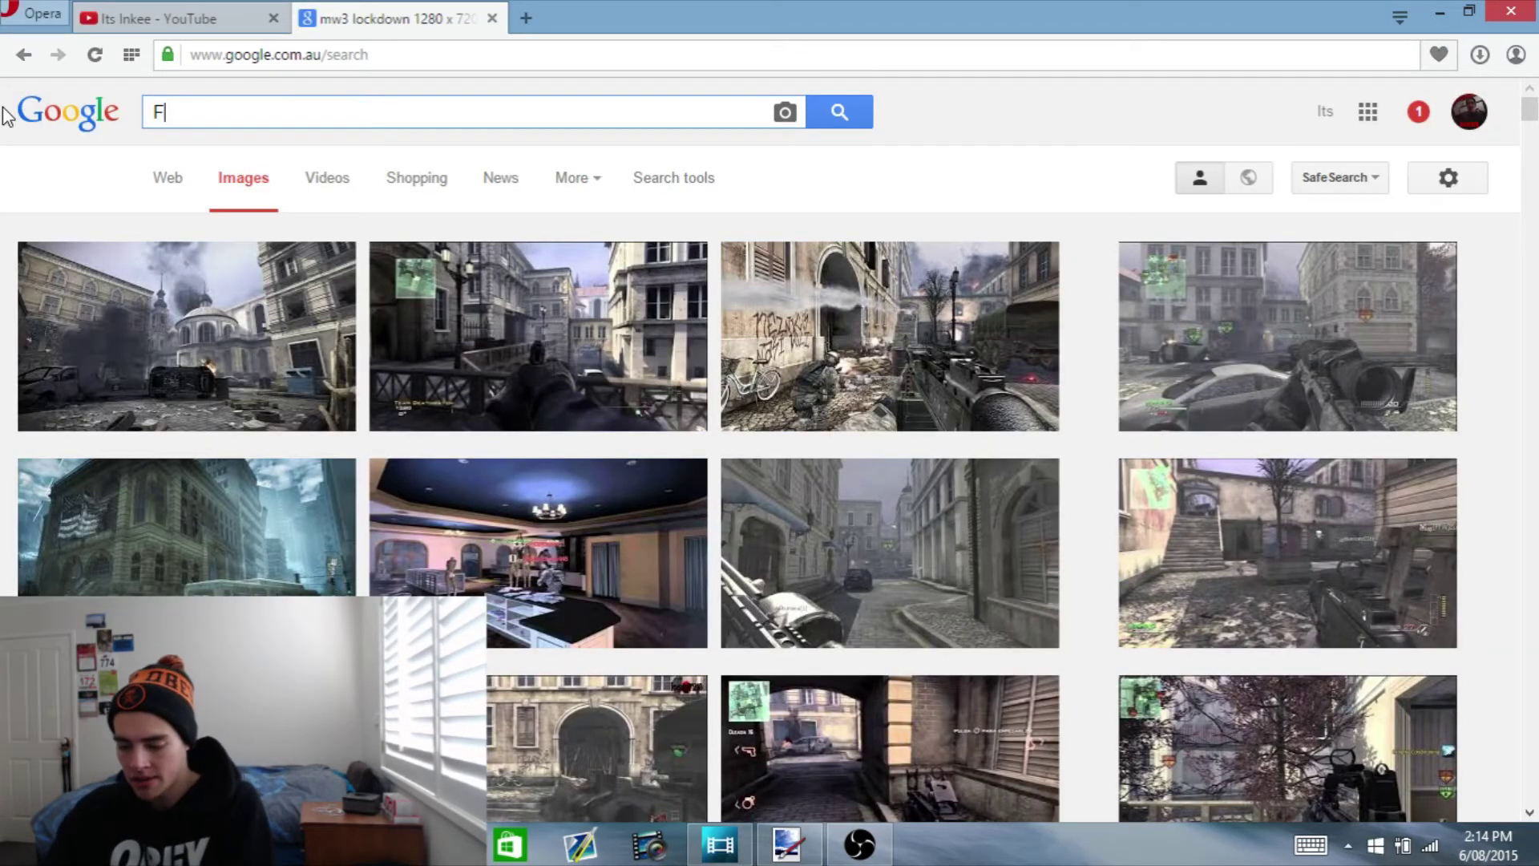
type("IRE")
key("Return")
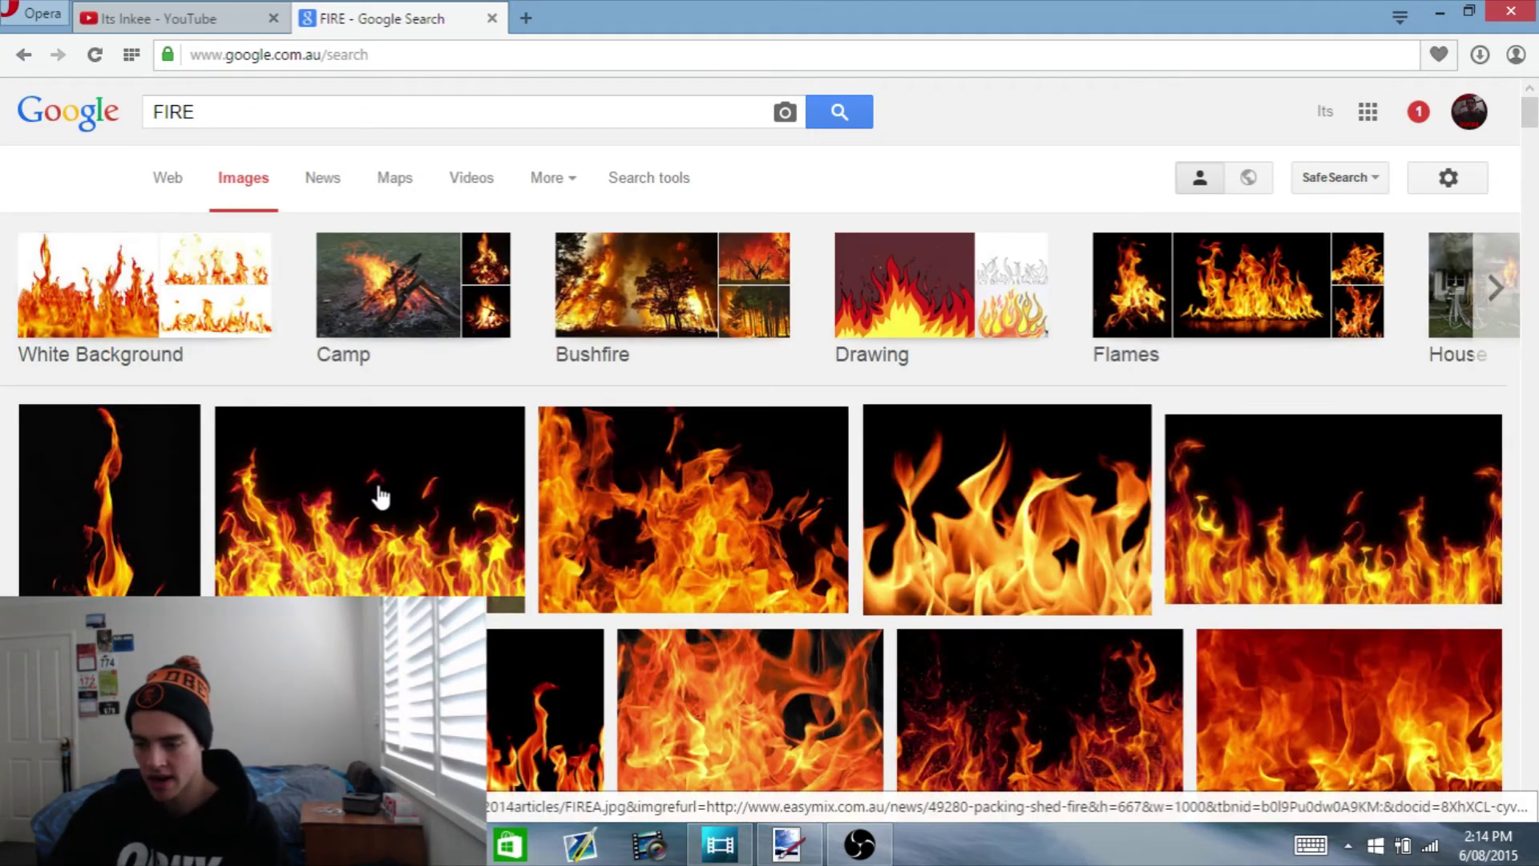
Copy the 1000 × 667 "Packing Shed Fire" image with the black background and switch back to paint.net
left_click(381, 497)
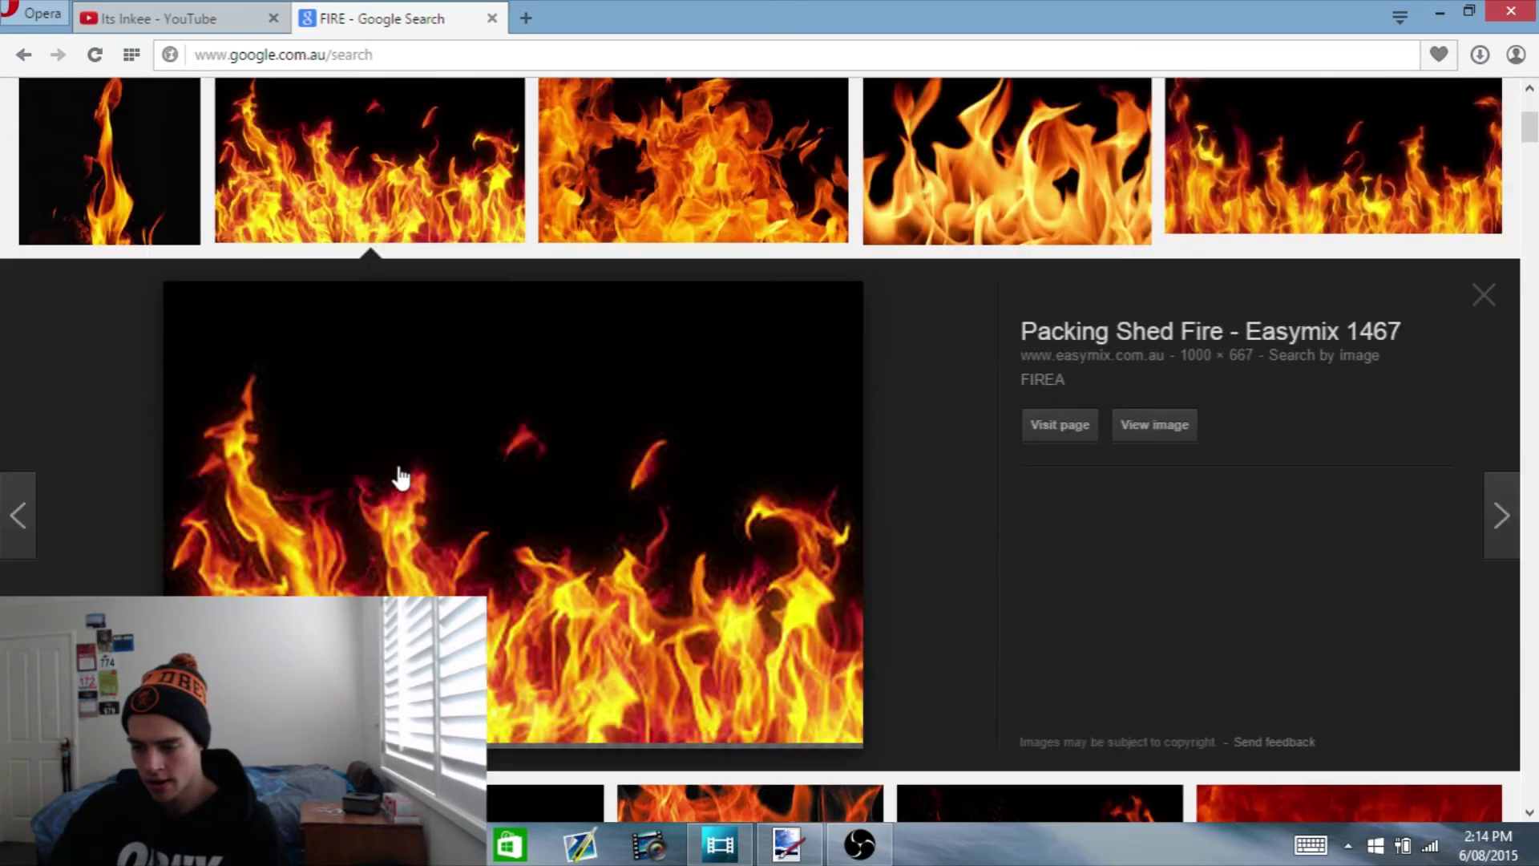
right_click(419, 489)
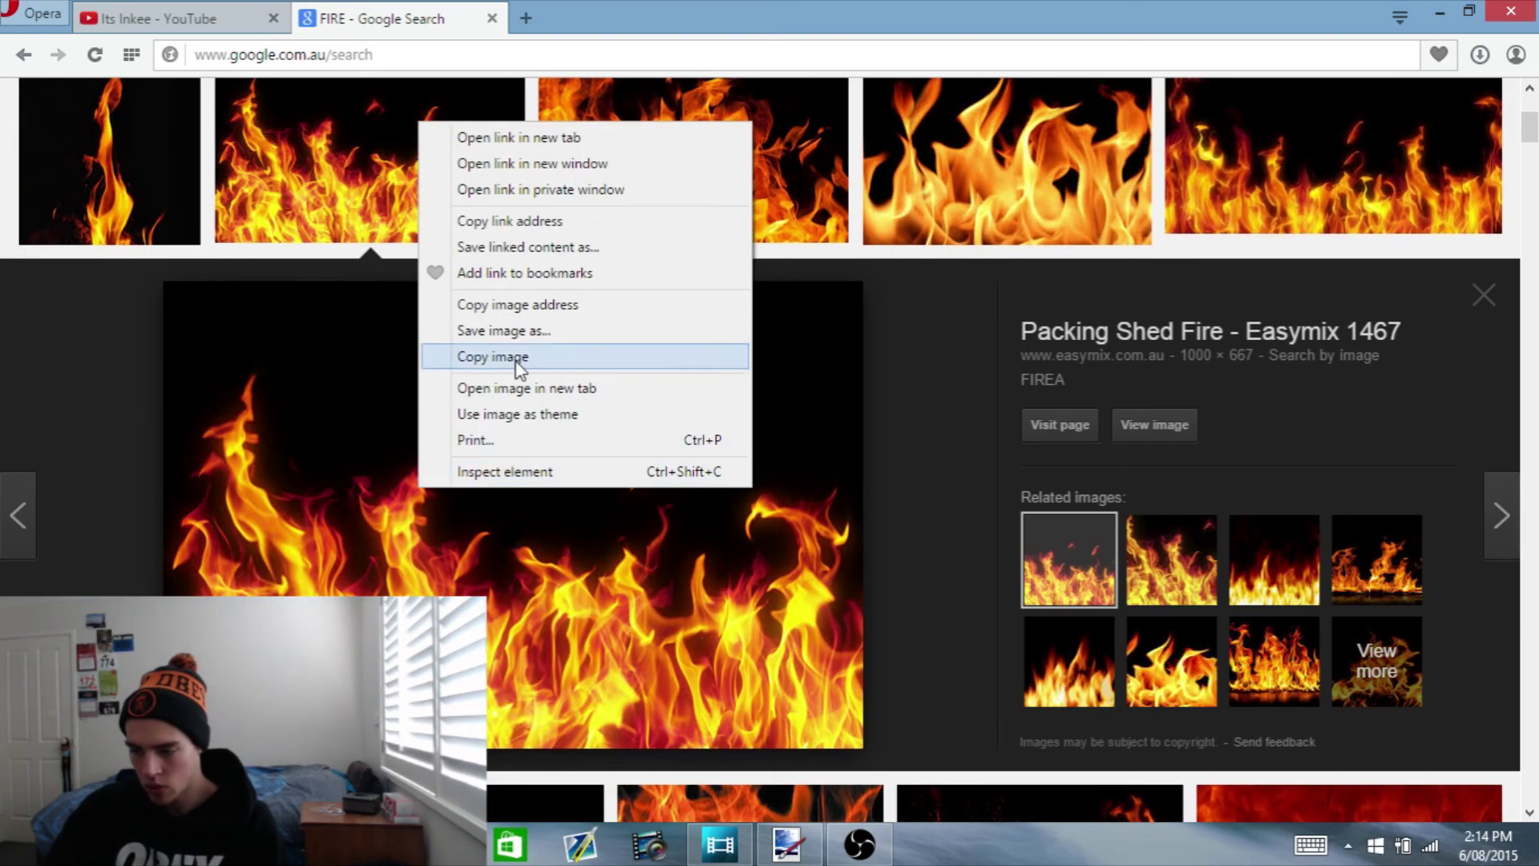
left_click(425, 358)
left_click(876, 861)
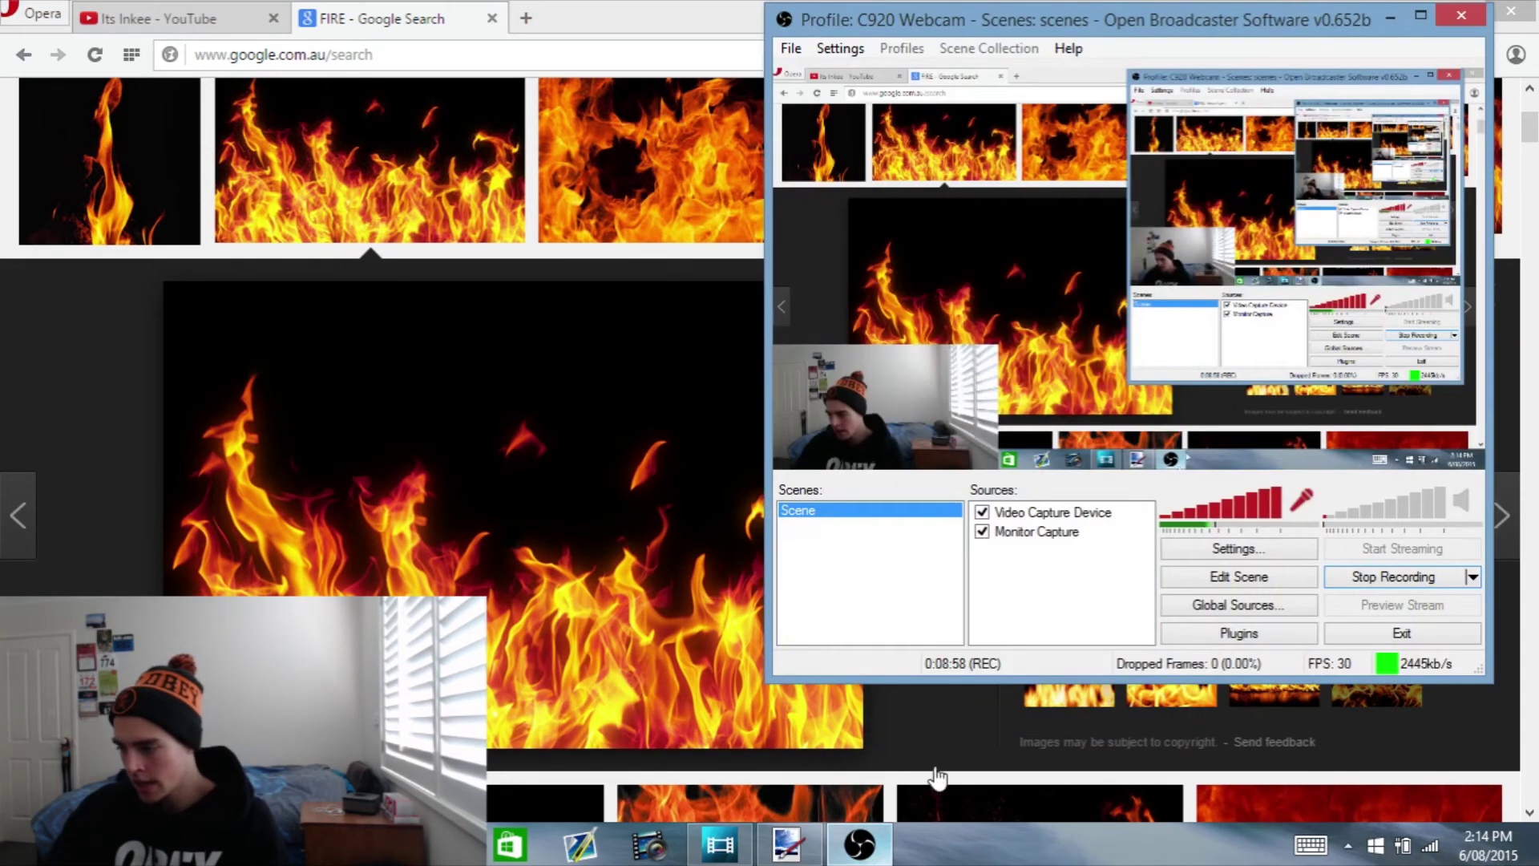
left_click(790, 843)
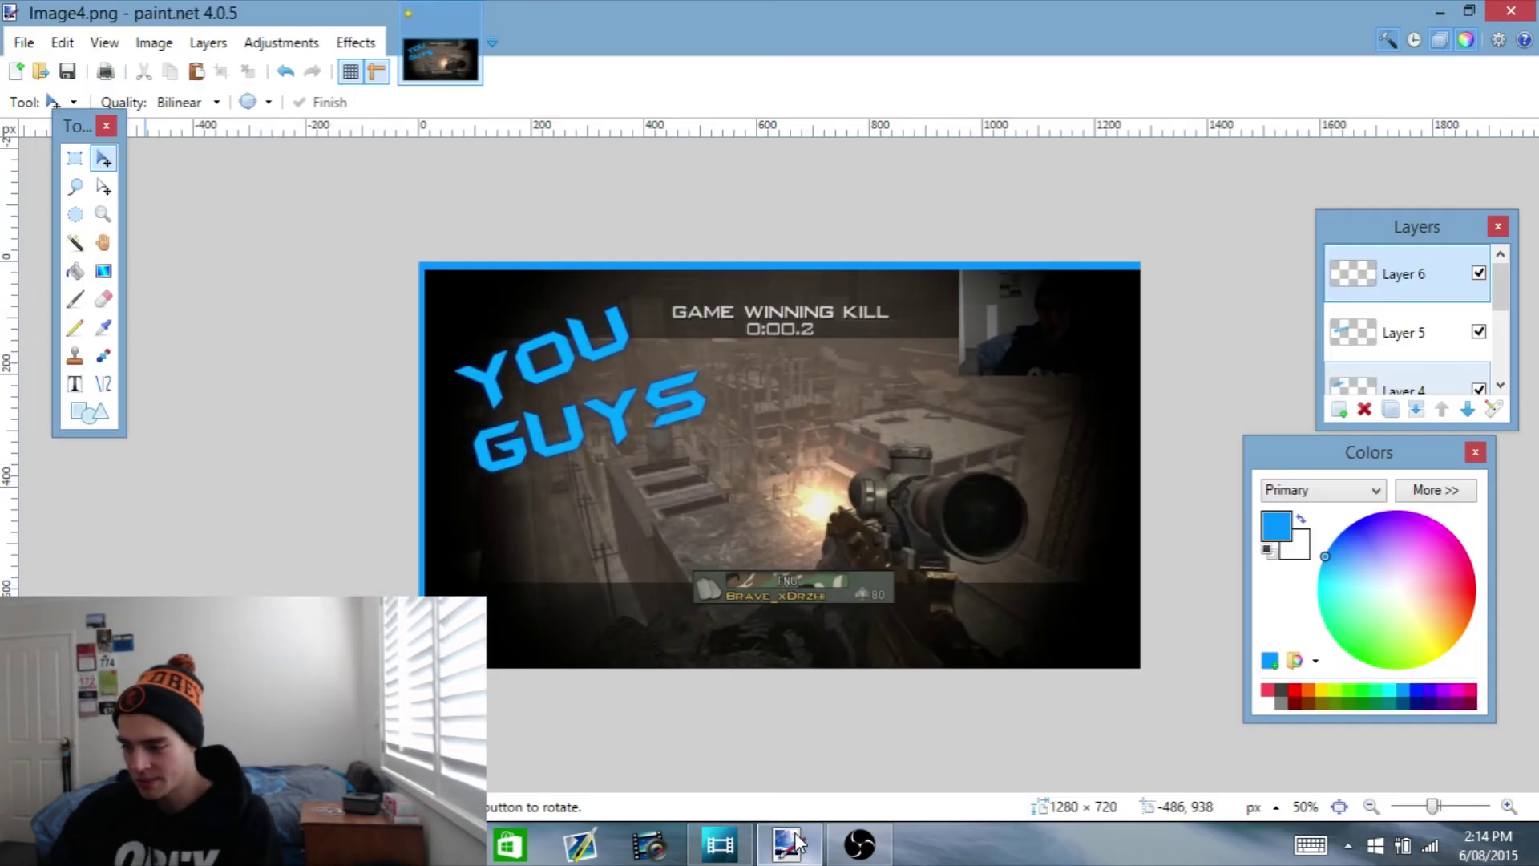
left_click(860, 843)
left_click(859, 843)
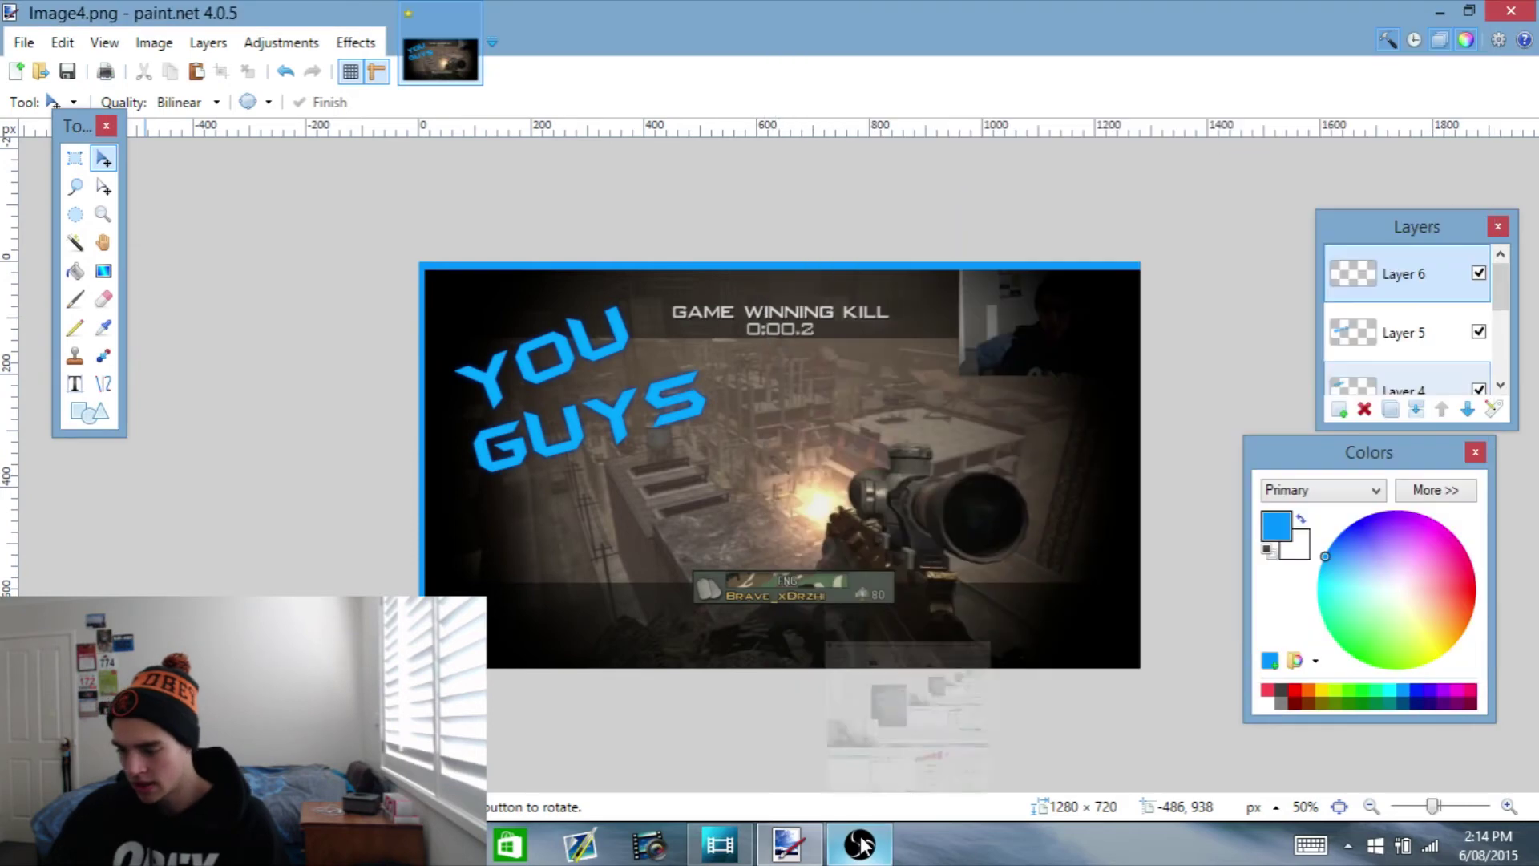
Try the black-background fire image on the new layer, shifted toward the snapshot's lower edge, and delete it
key("ctrl+v")
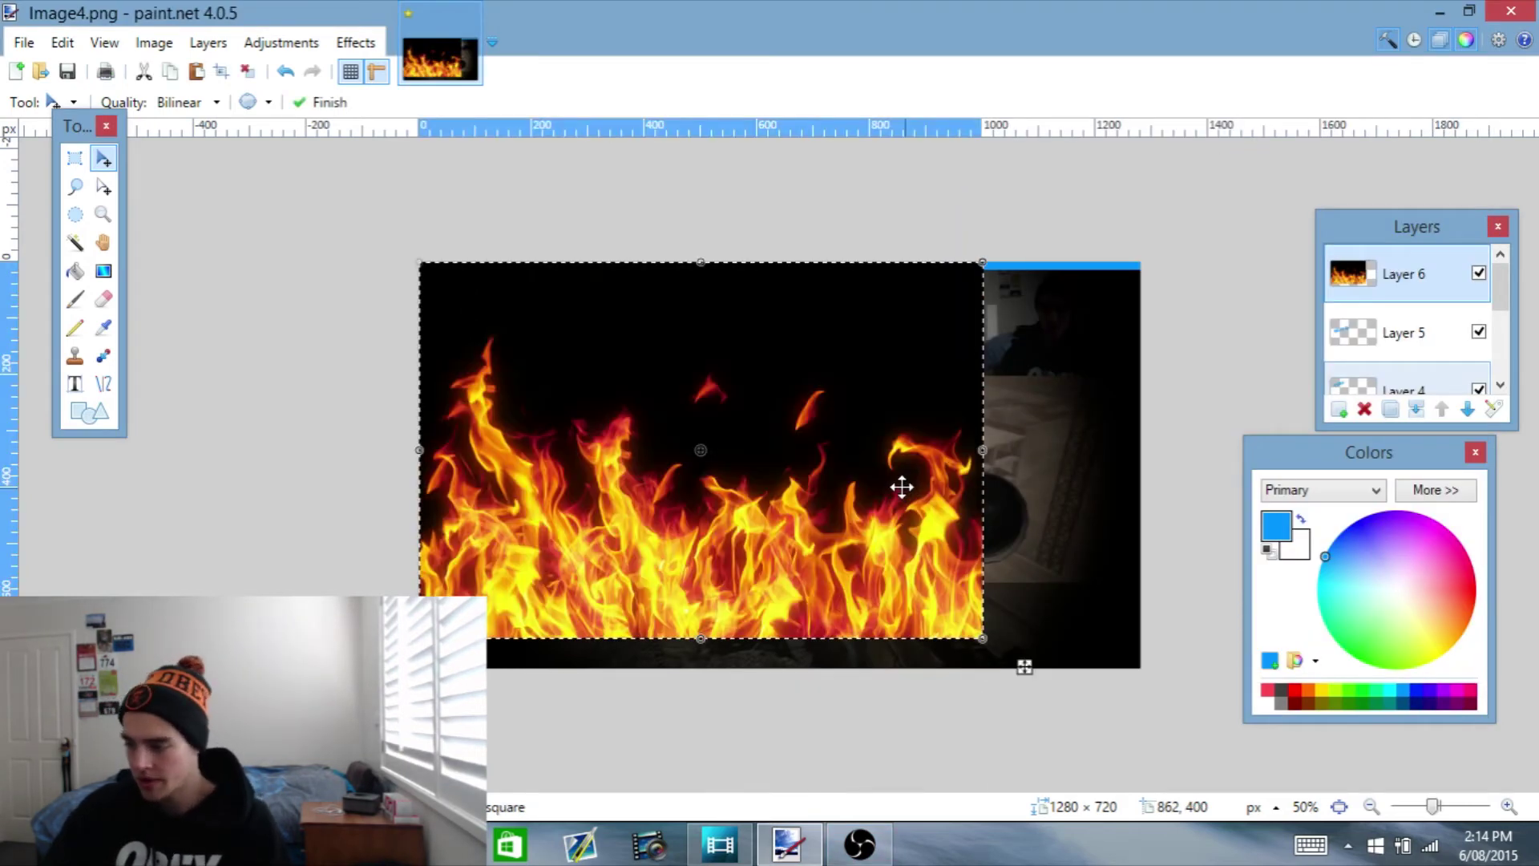
left_click_drag(701, 368, 783, 451)
key("ctrl+d")
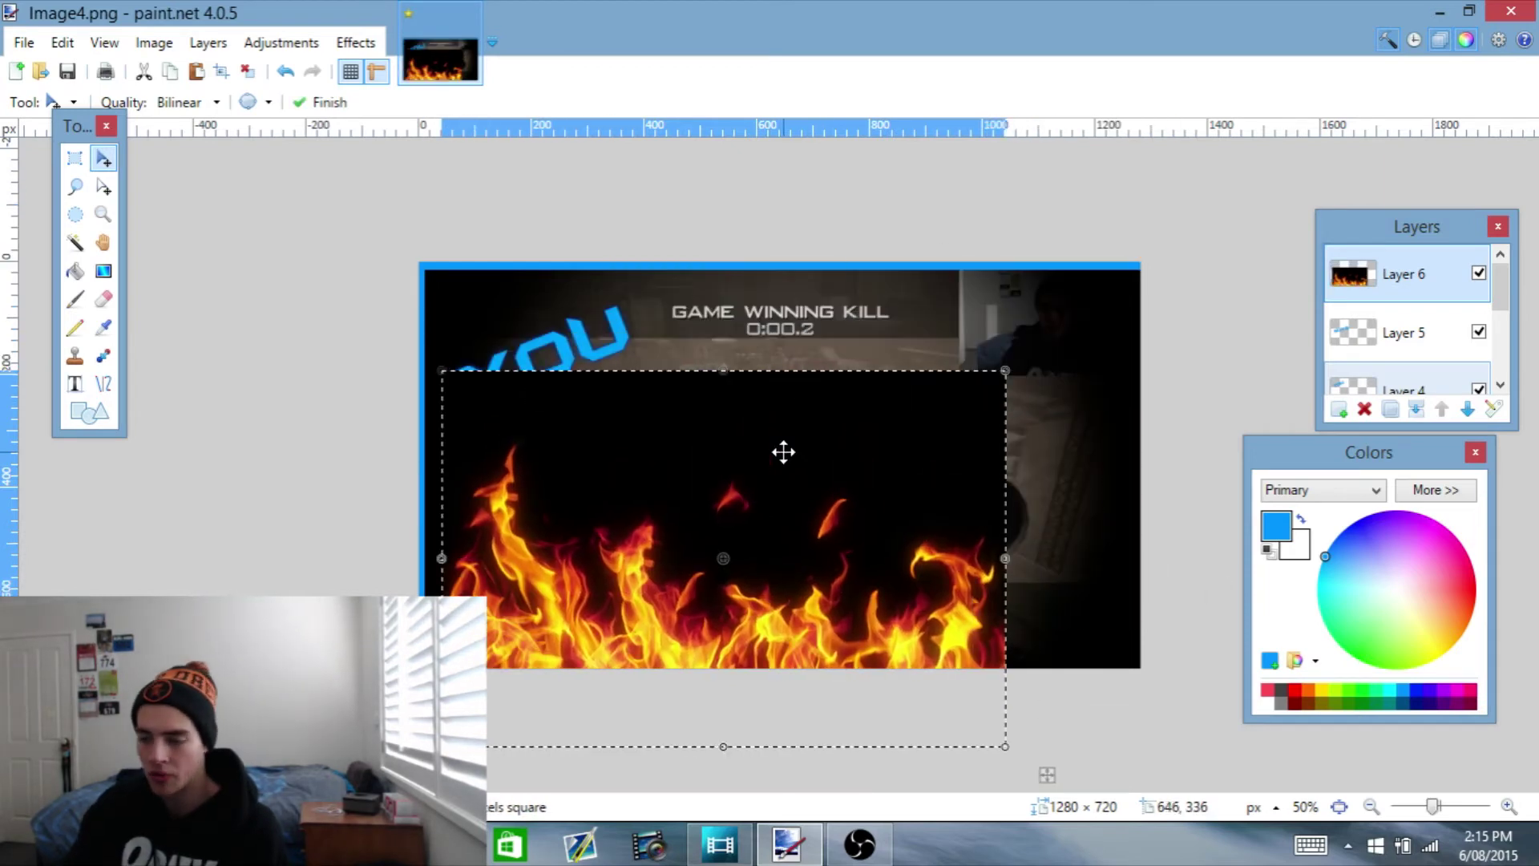
key("Delete")
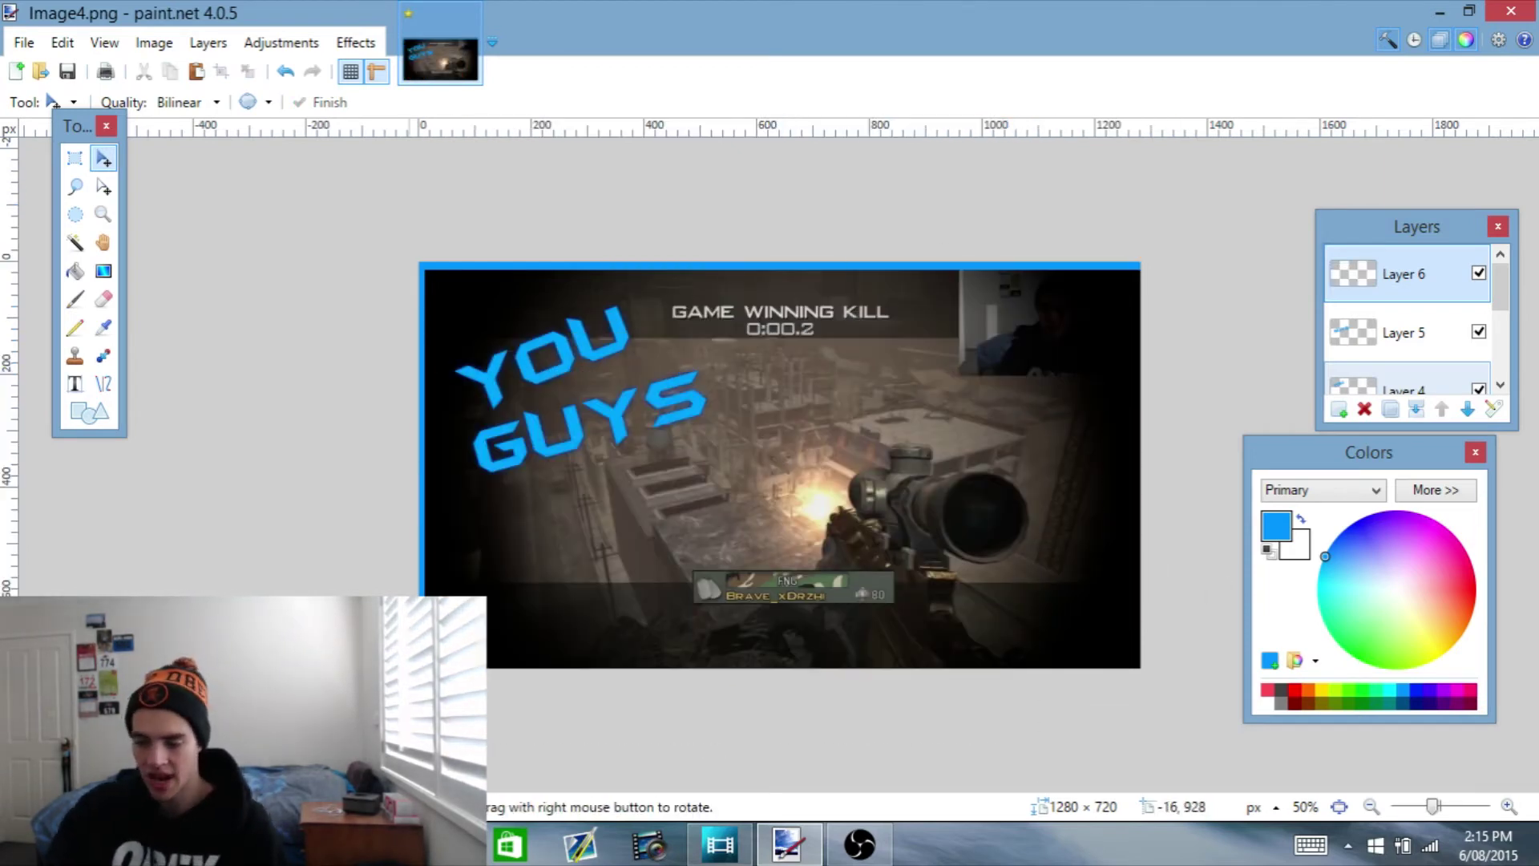
Switch back to the Opera browser and search Google Images for "transparent FIRE"
key("alt+Tab")
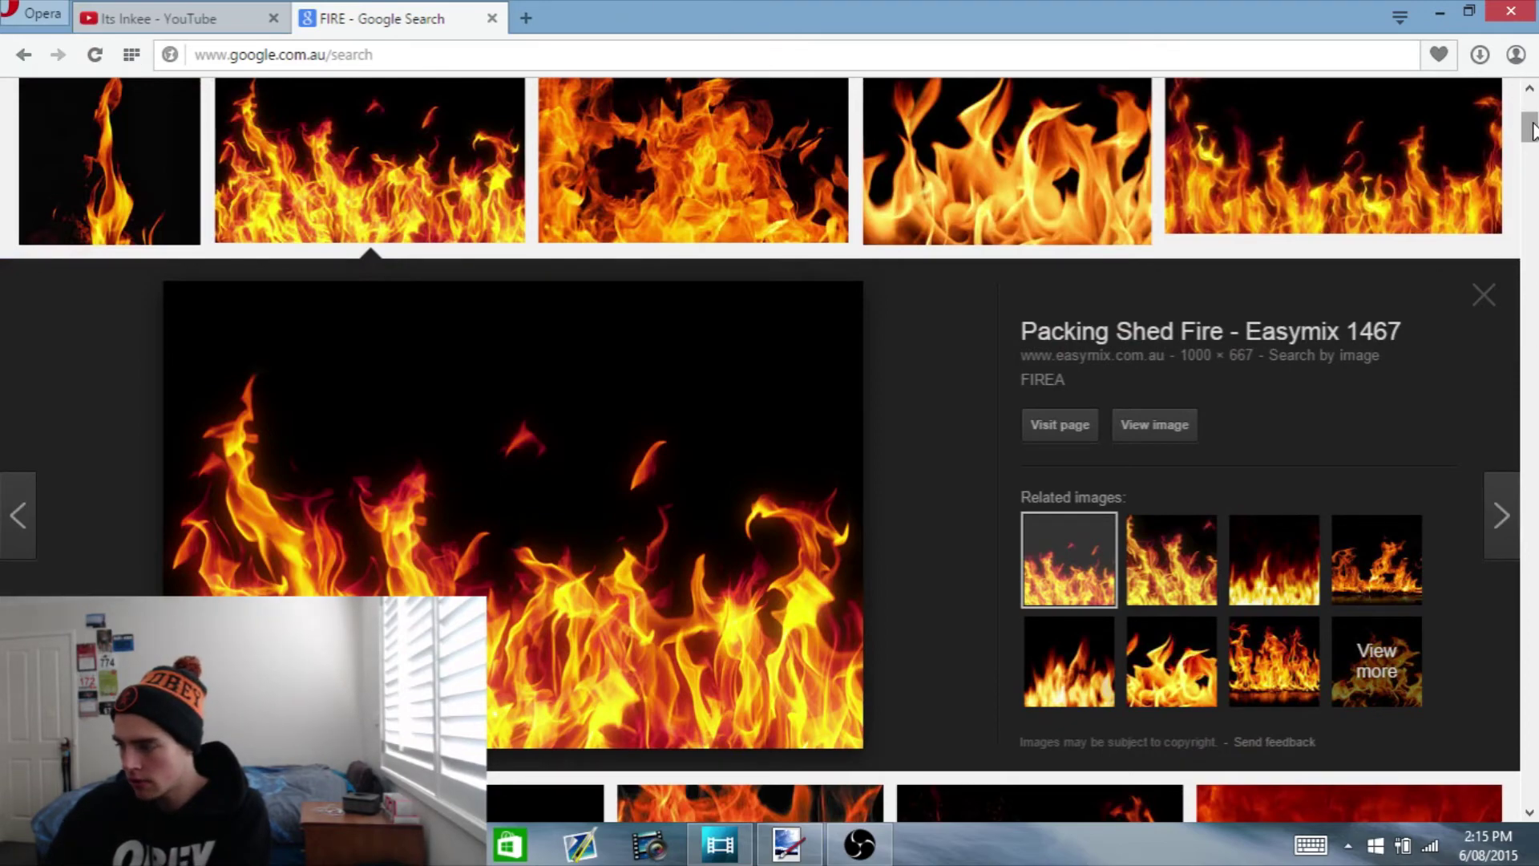
left_click_drag(1533, 132, 1536, 98)
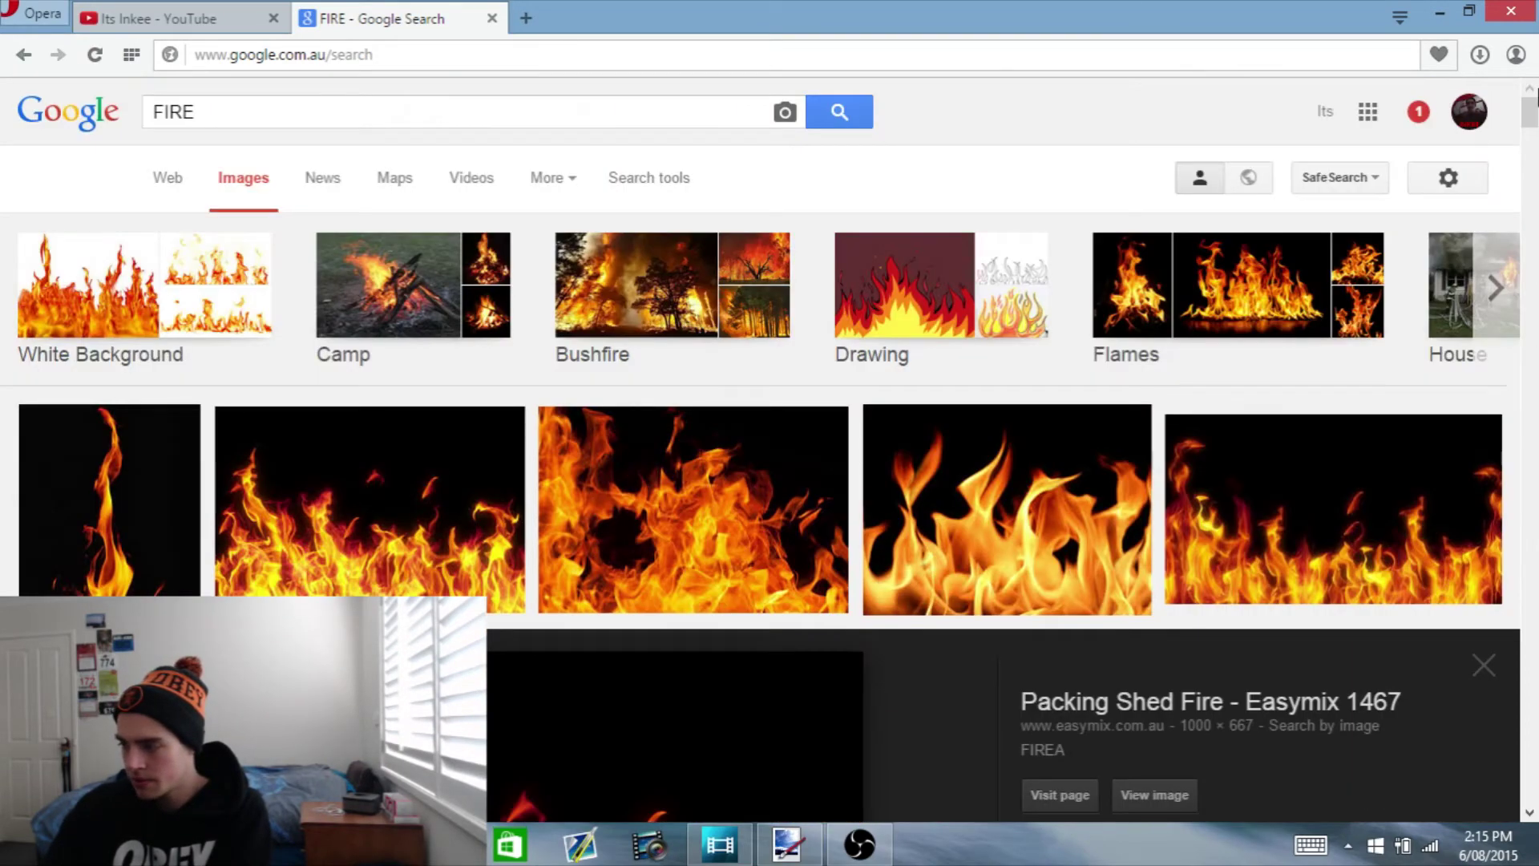
left_click(158, 112)
type("trans")
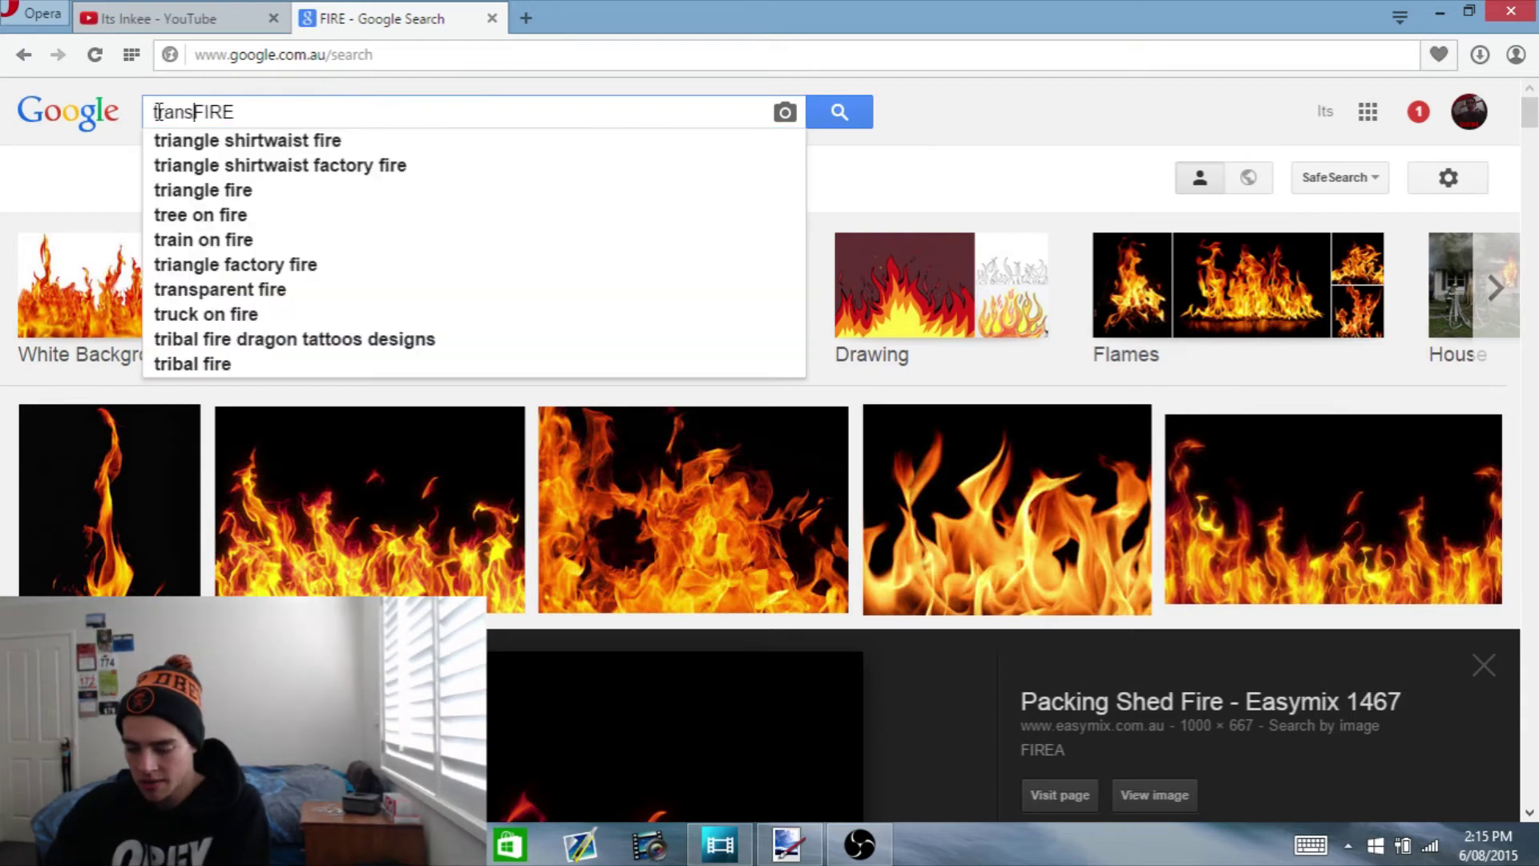
type("parent")
key("Return")
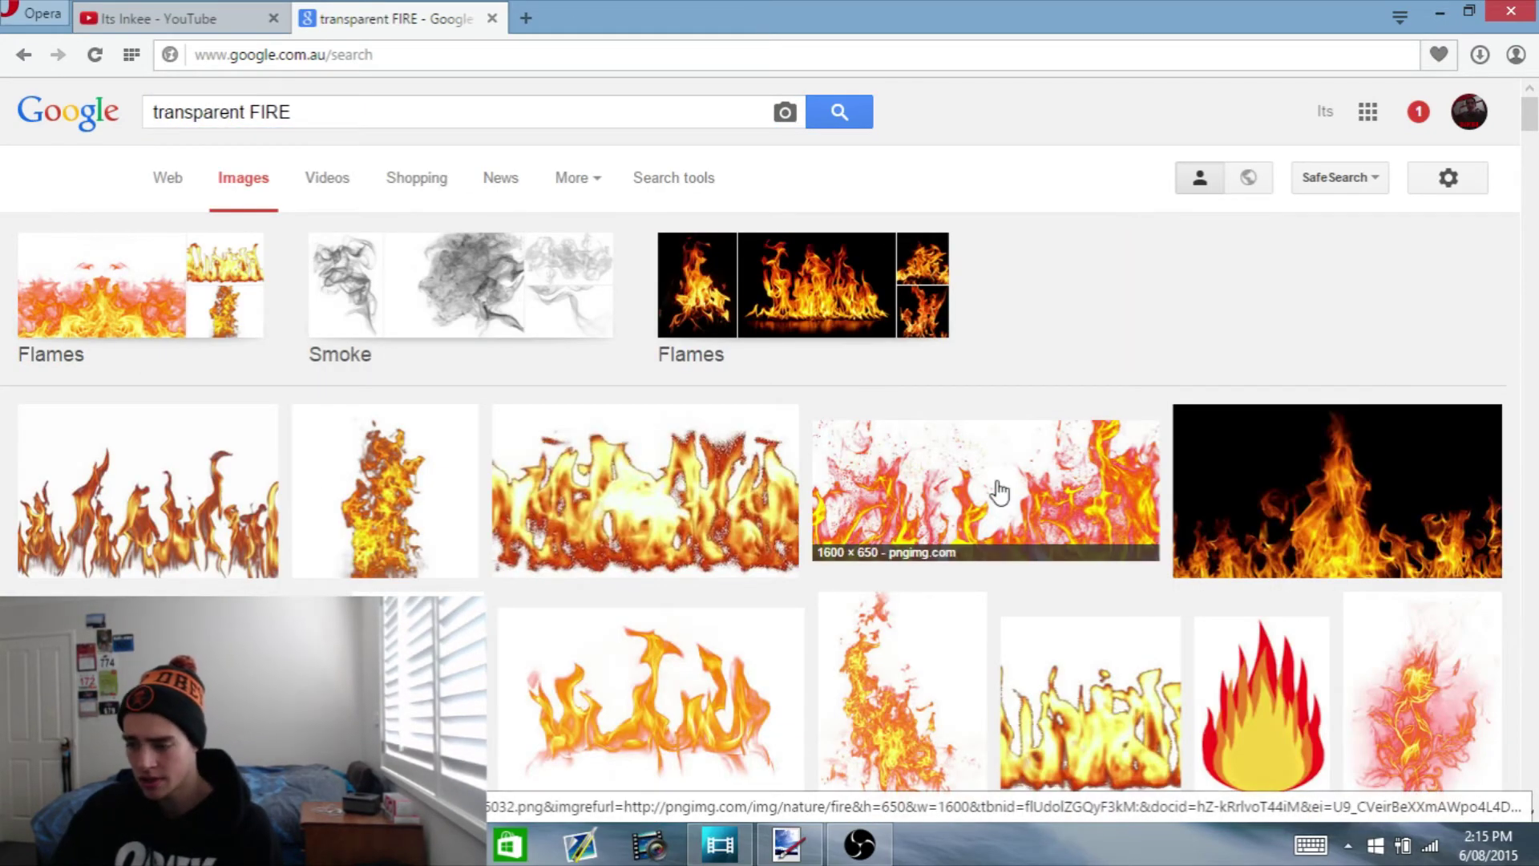
Copy the 1600 × 650 fire flame PNG from pngimg.com and paste it into the paint.net thumbnail, keeping the canvas size
left_click(998, 490)
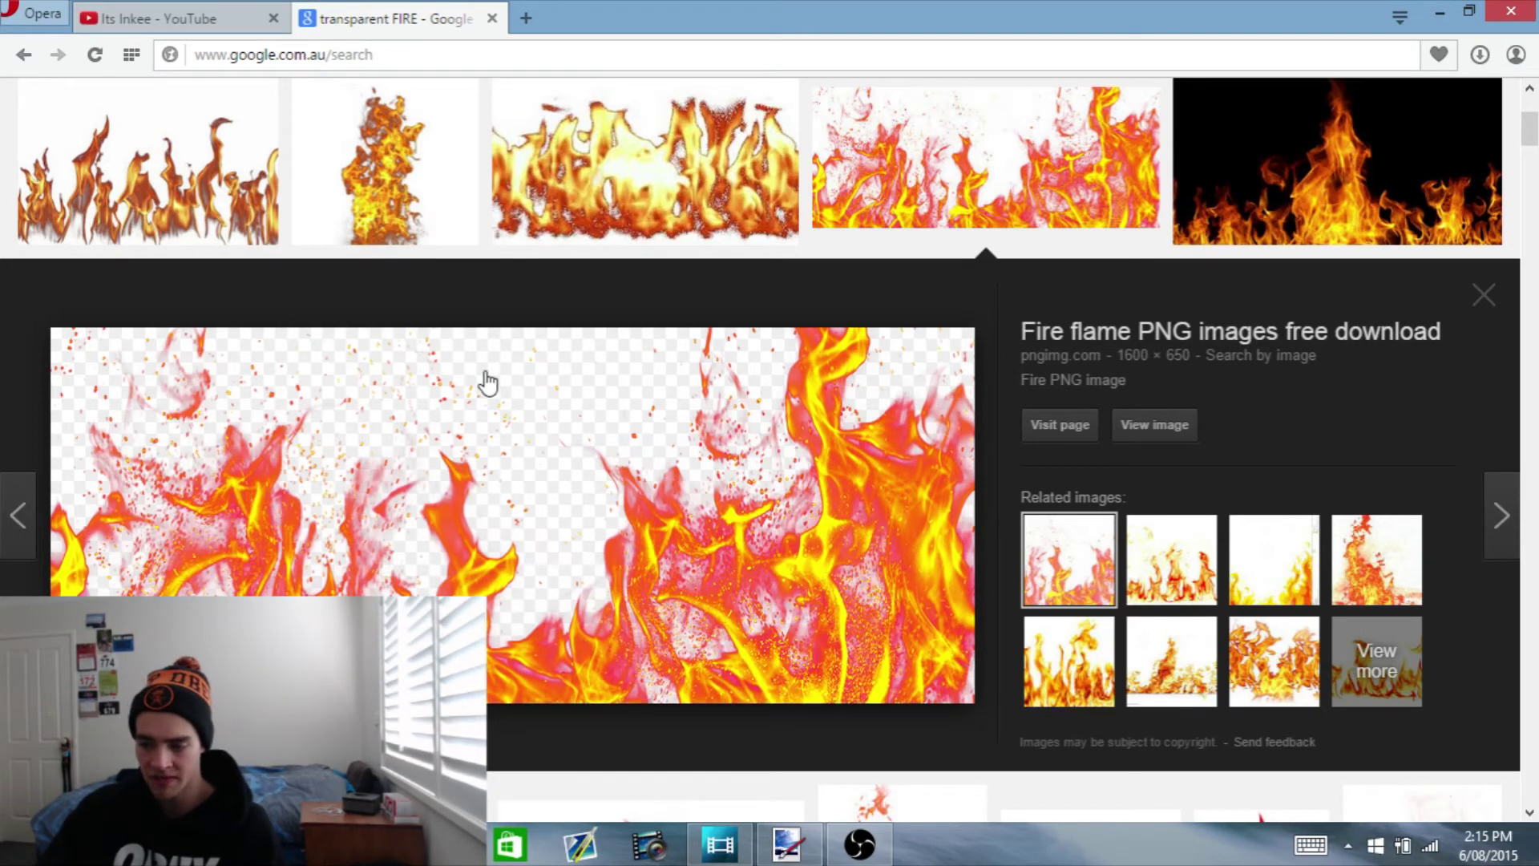
right_click(581, 475)
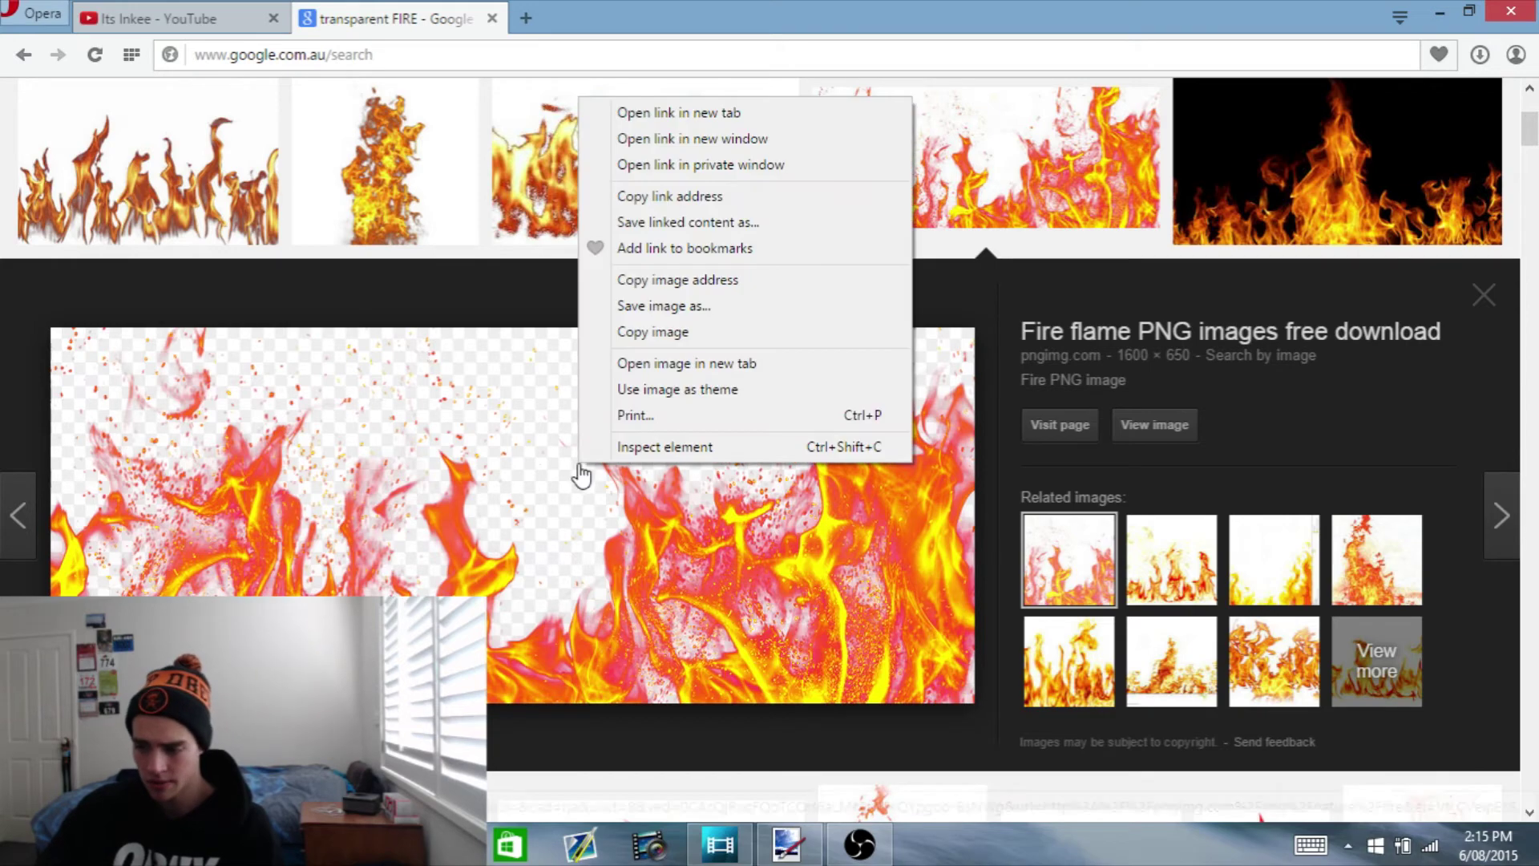
left_click(653, 331)
left_click(784, 846)
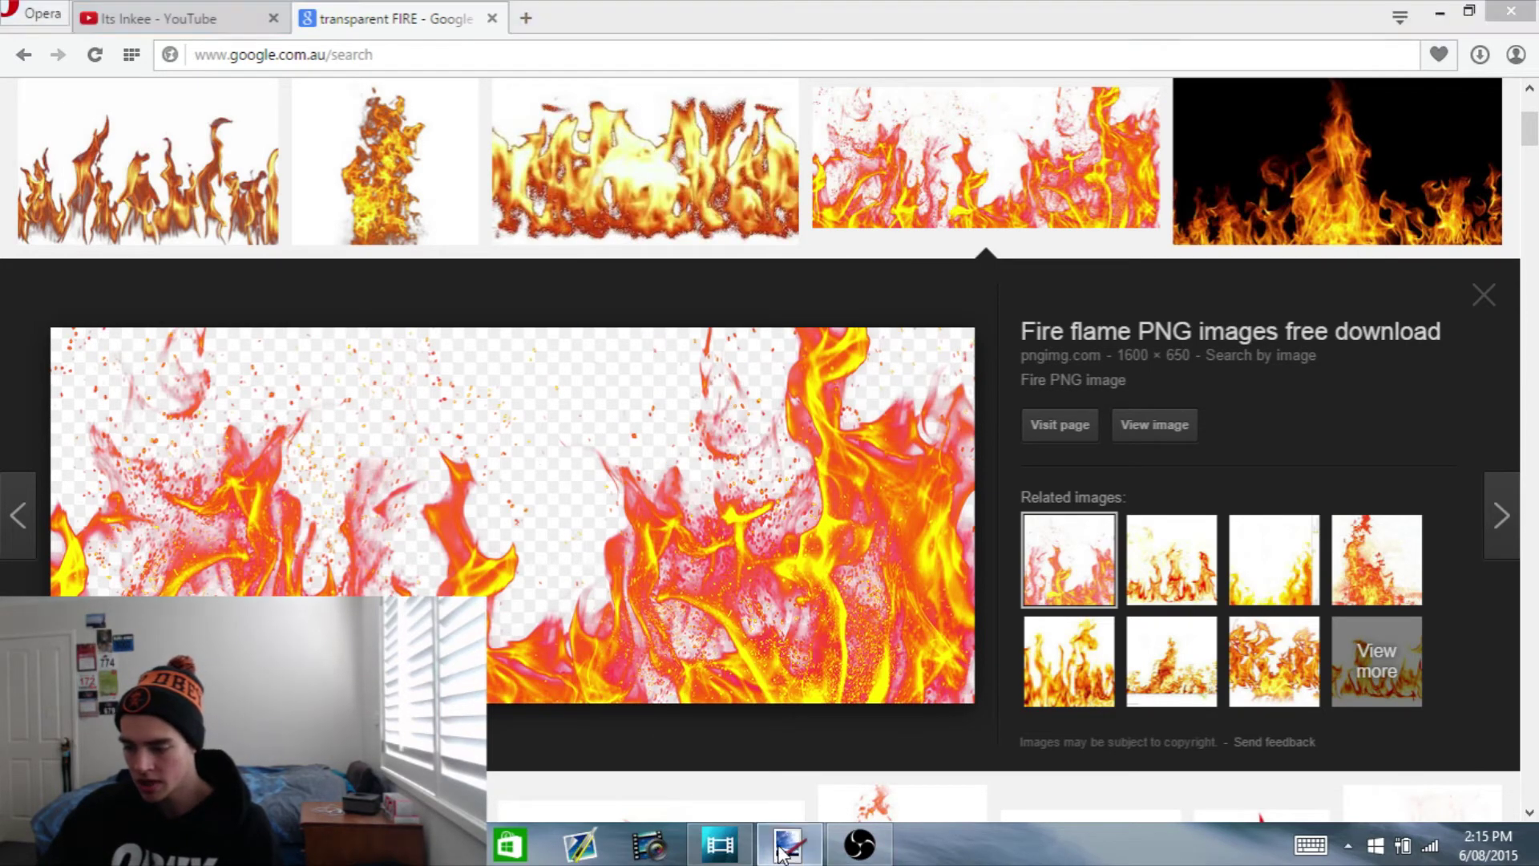
key("ctrl+v")
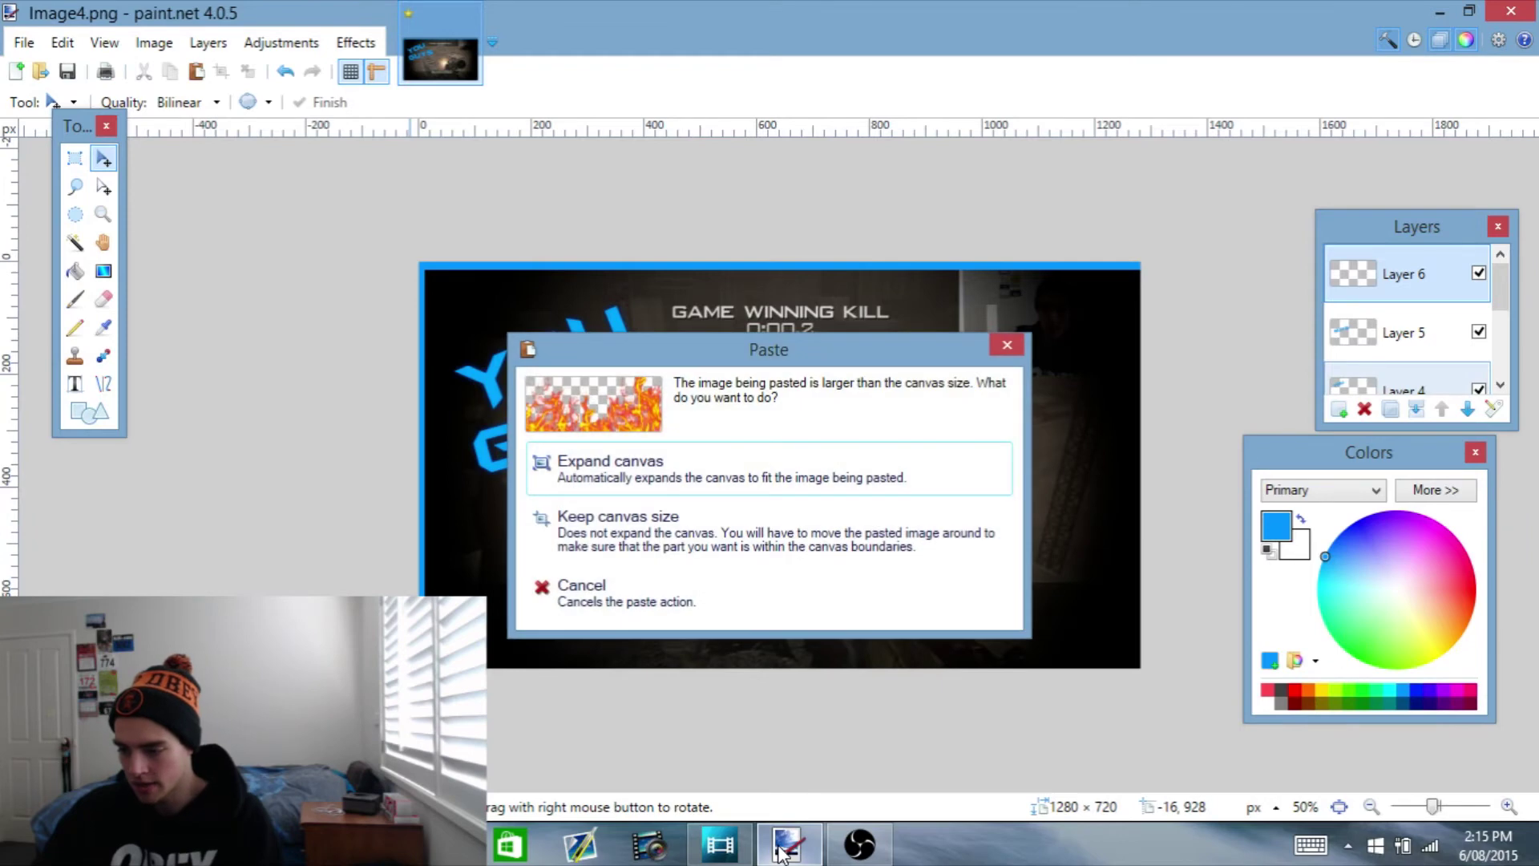
left_click(698, 540)
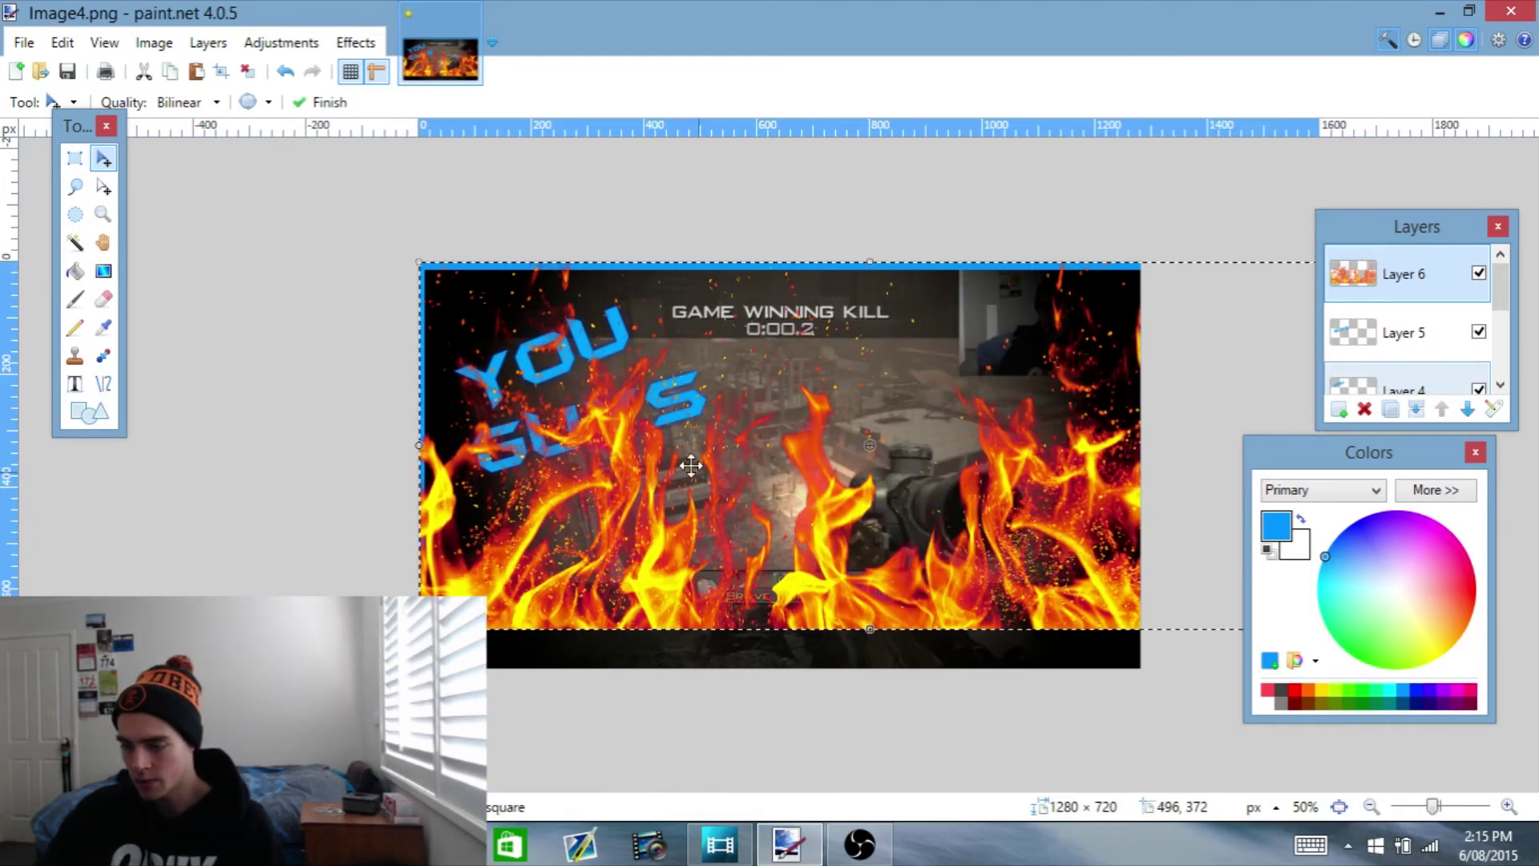
Try moving the pasted flames down to the snapshot's lower edge, and undo the move
left_click_drag(645, 435, 642, 497)
left_click_drag(802, 542, 809, 535)
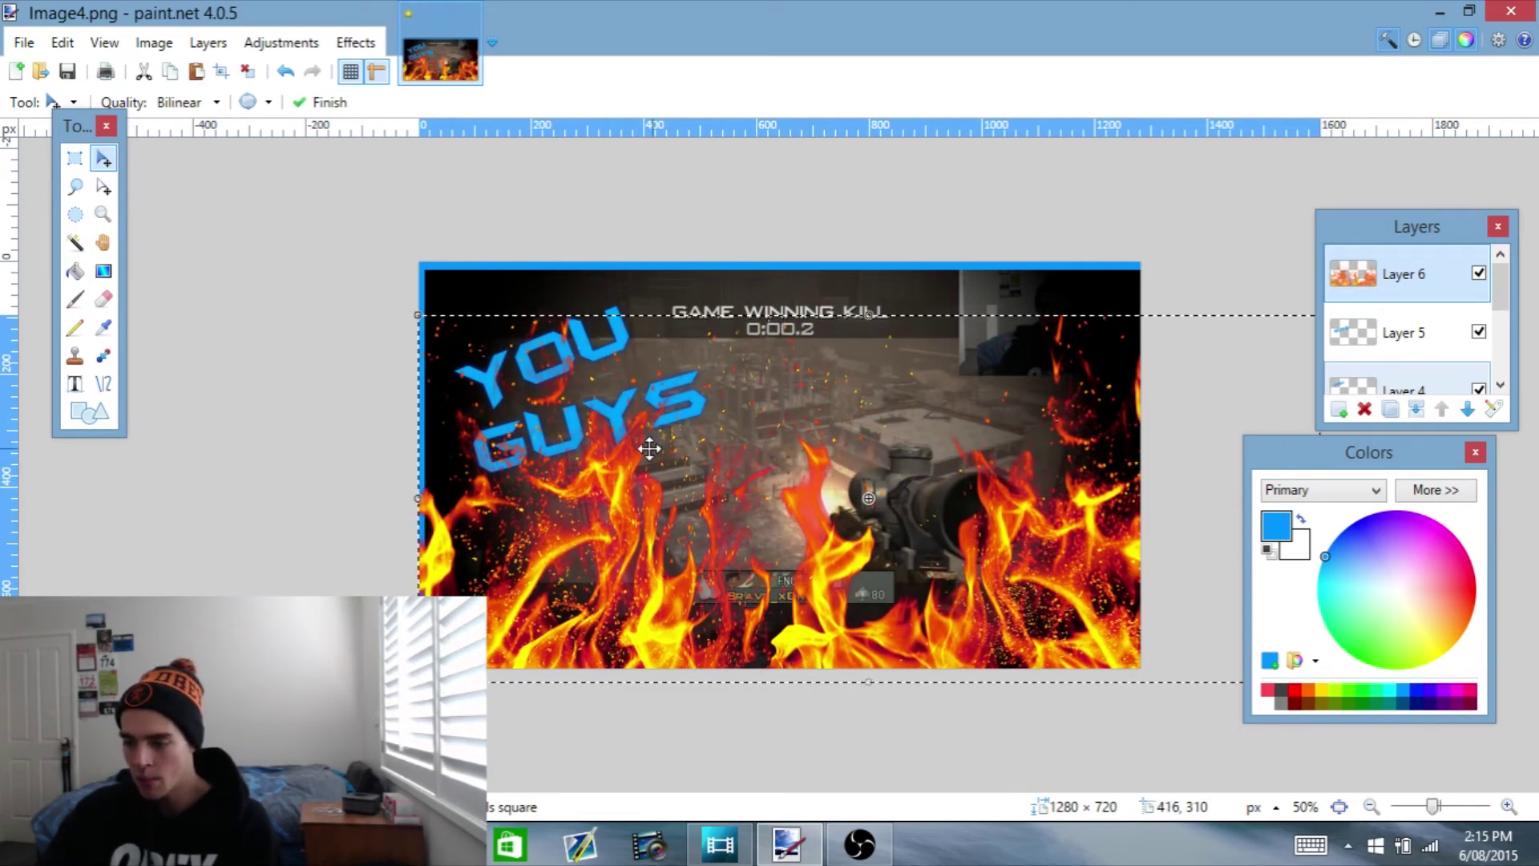
key("ctrl+z")
key("ctrl+z")
key("ctrl+y")
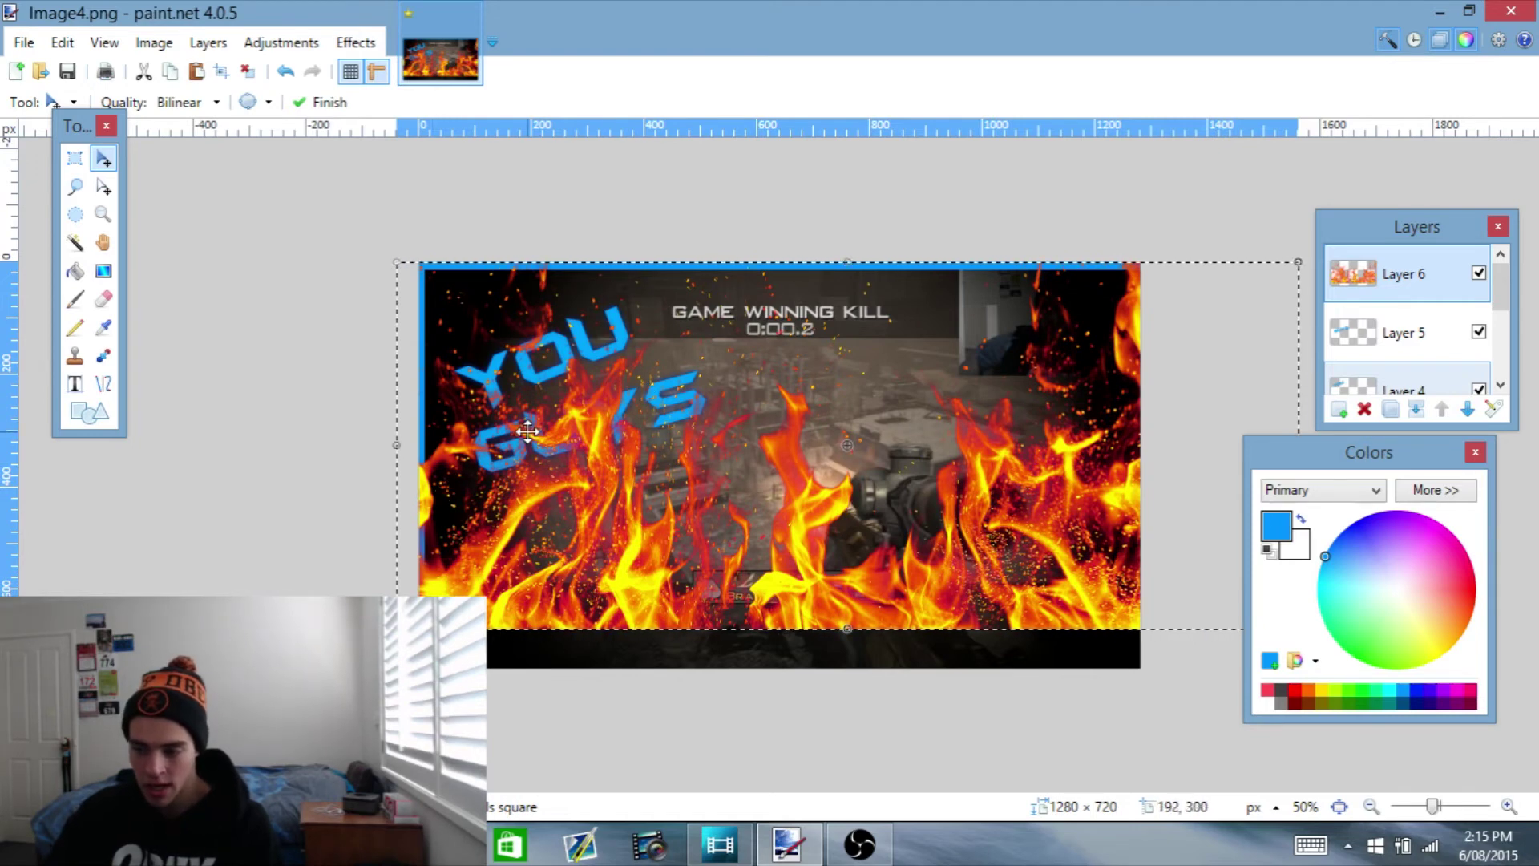
key("ctrl+d")
Move the flames up over the title words and reorder their layer, Layer 6, to sit directly below Layer 4
left_click_drag(527, 433, 594, 249)
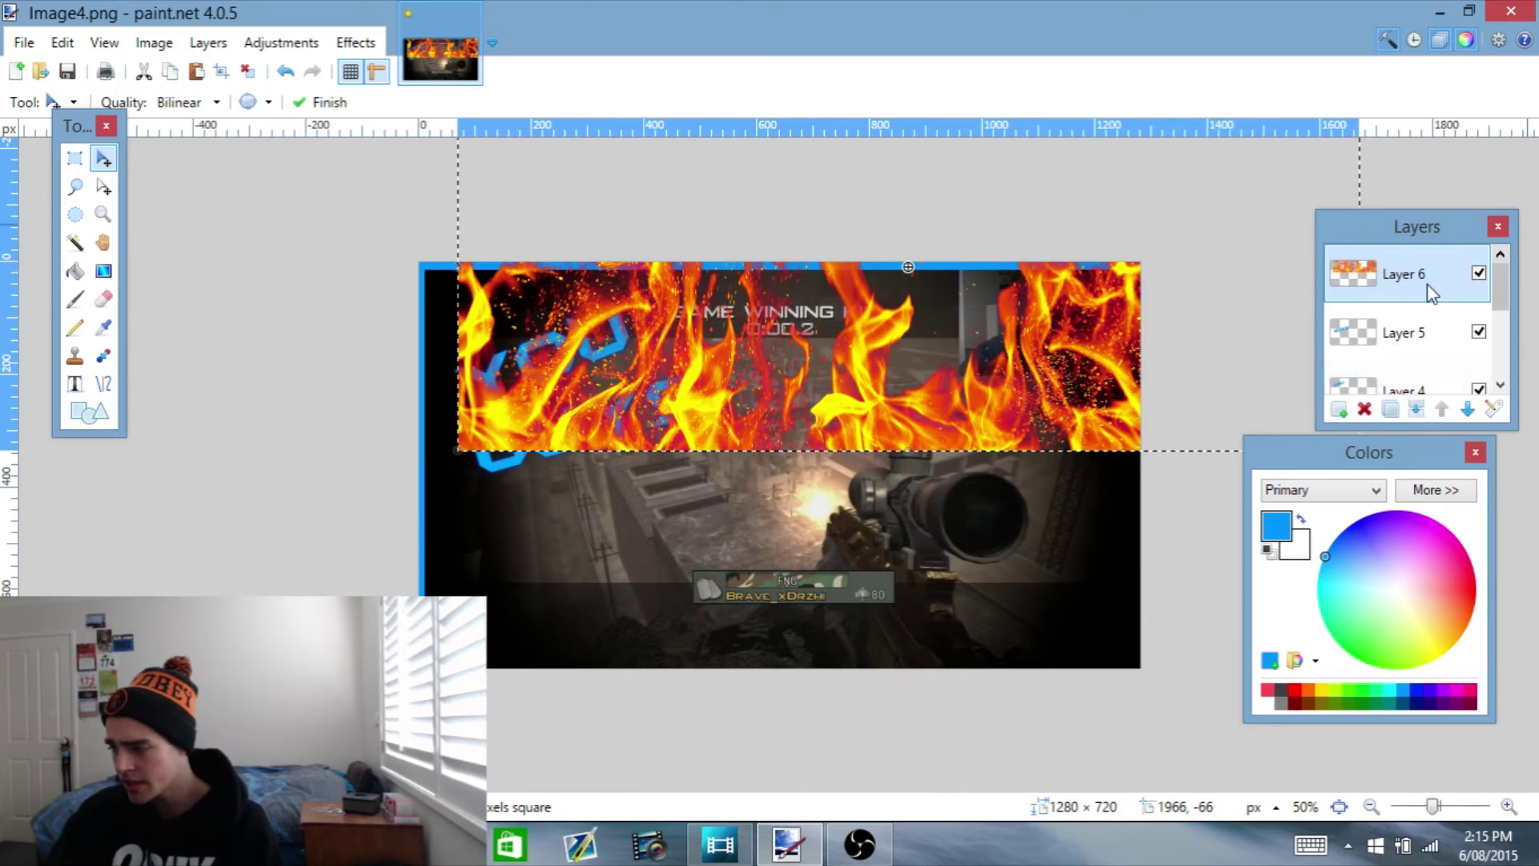
left_click_drag(1430, 292, 1426, 344)
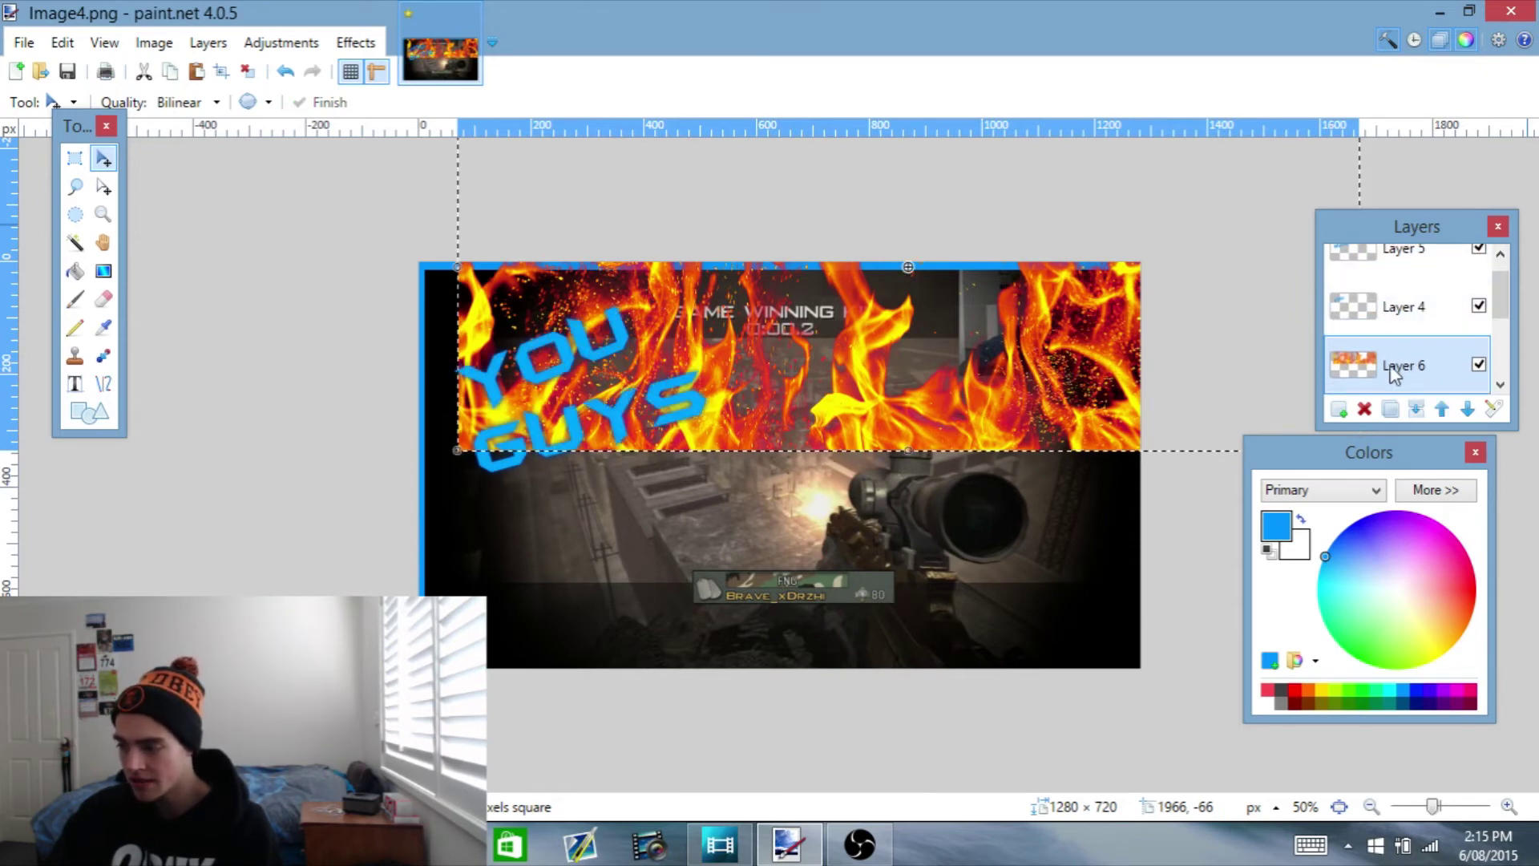
left_click(1398, 311)
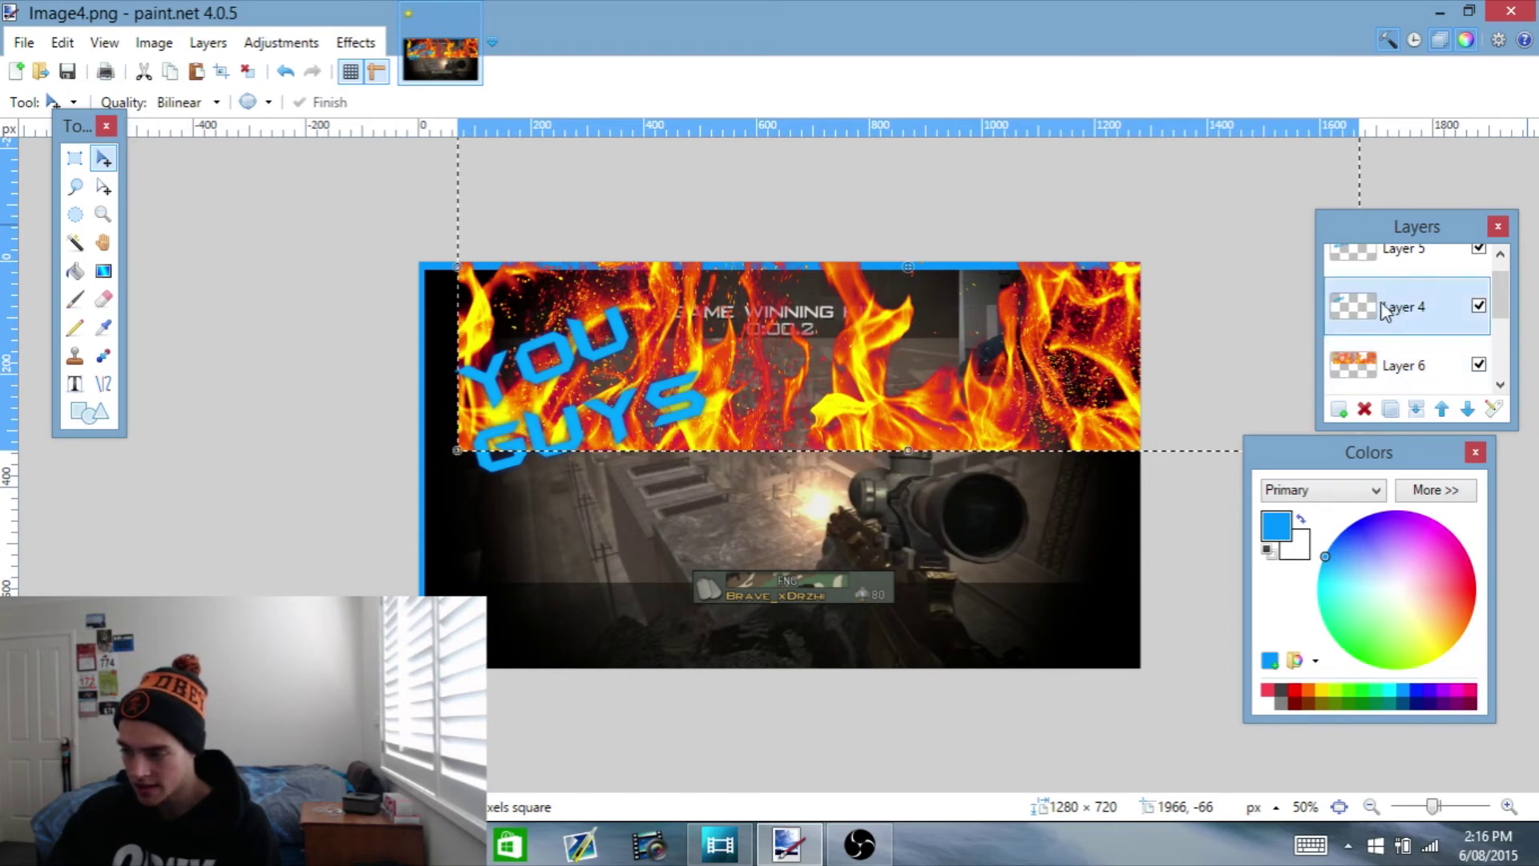
left_click(1395, 362)
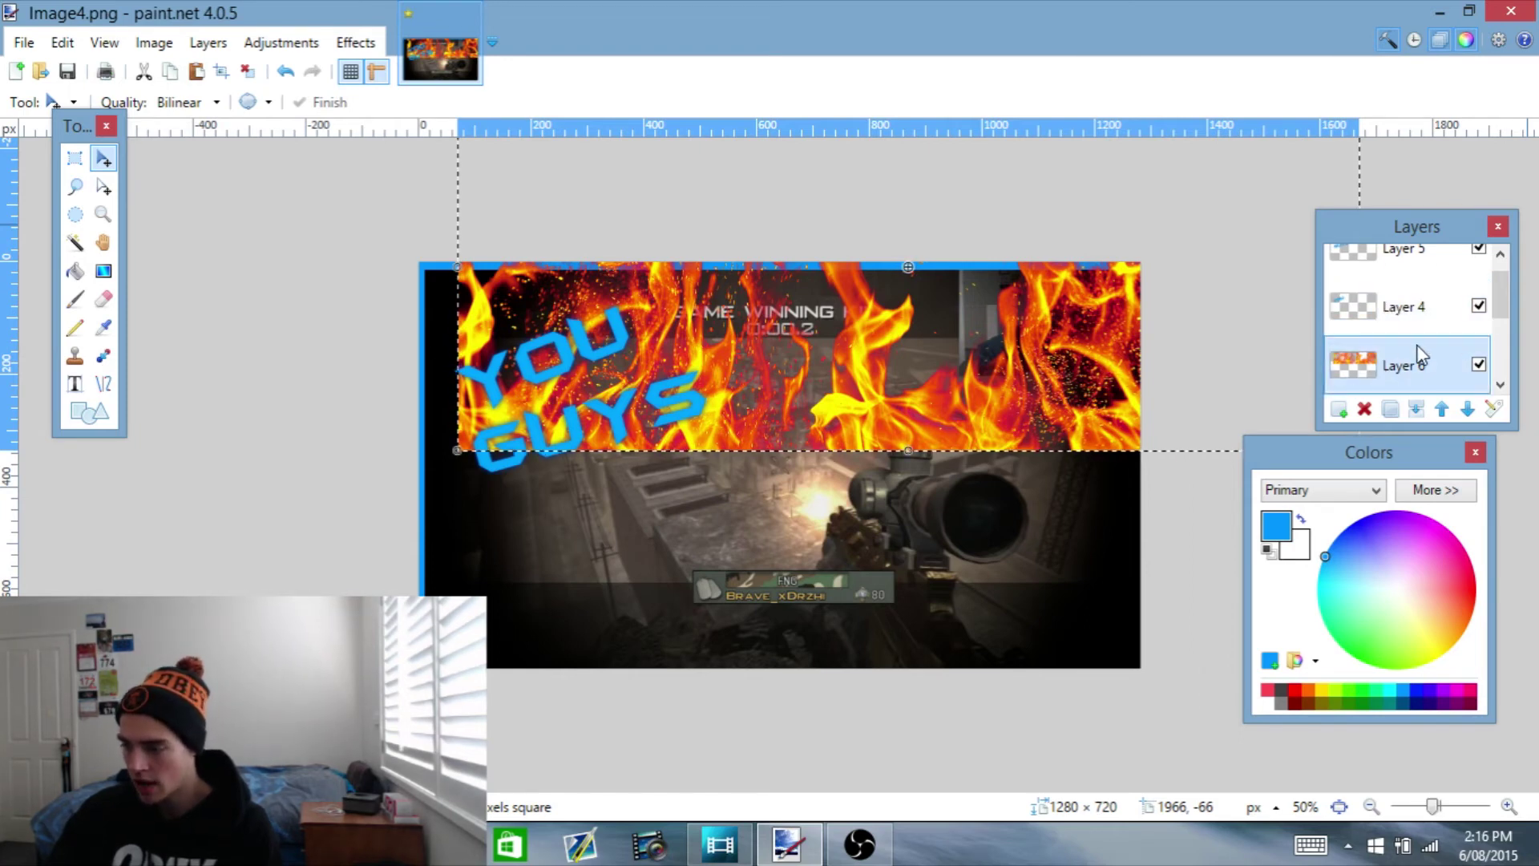
Move the clipped flames down toward the snapshot's lower edge and delete them from Layer 6
left_click(1500, 385)
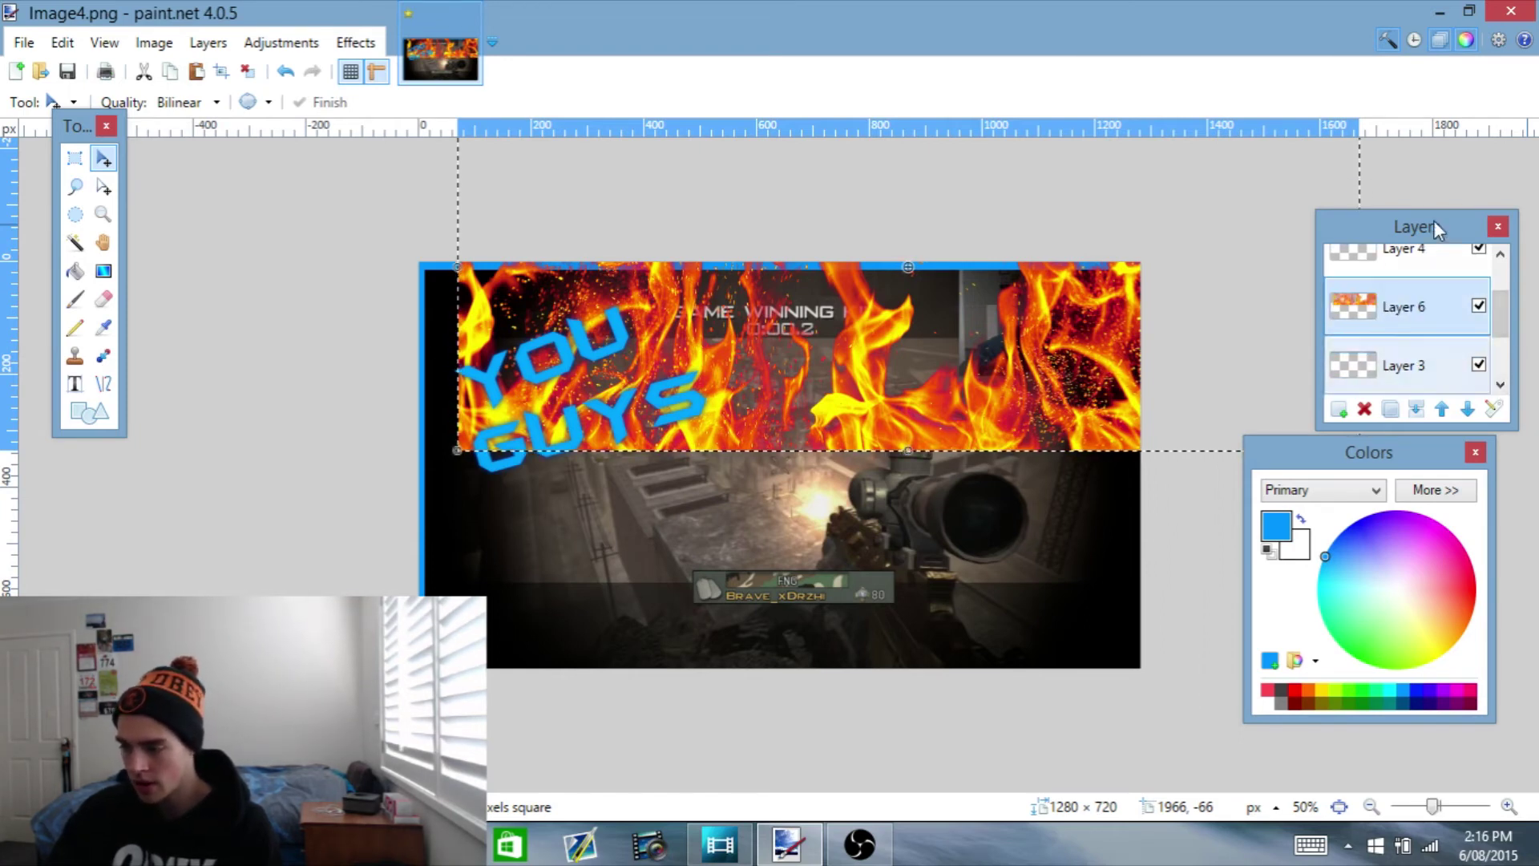
mouse_move(734, 413)
left_mouse_down()
mouse_move(699, 460)
mouse_move(704, 648)
left_mouse_up()
key("Delete")
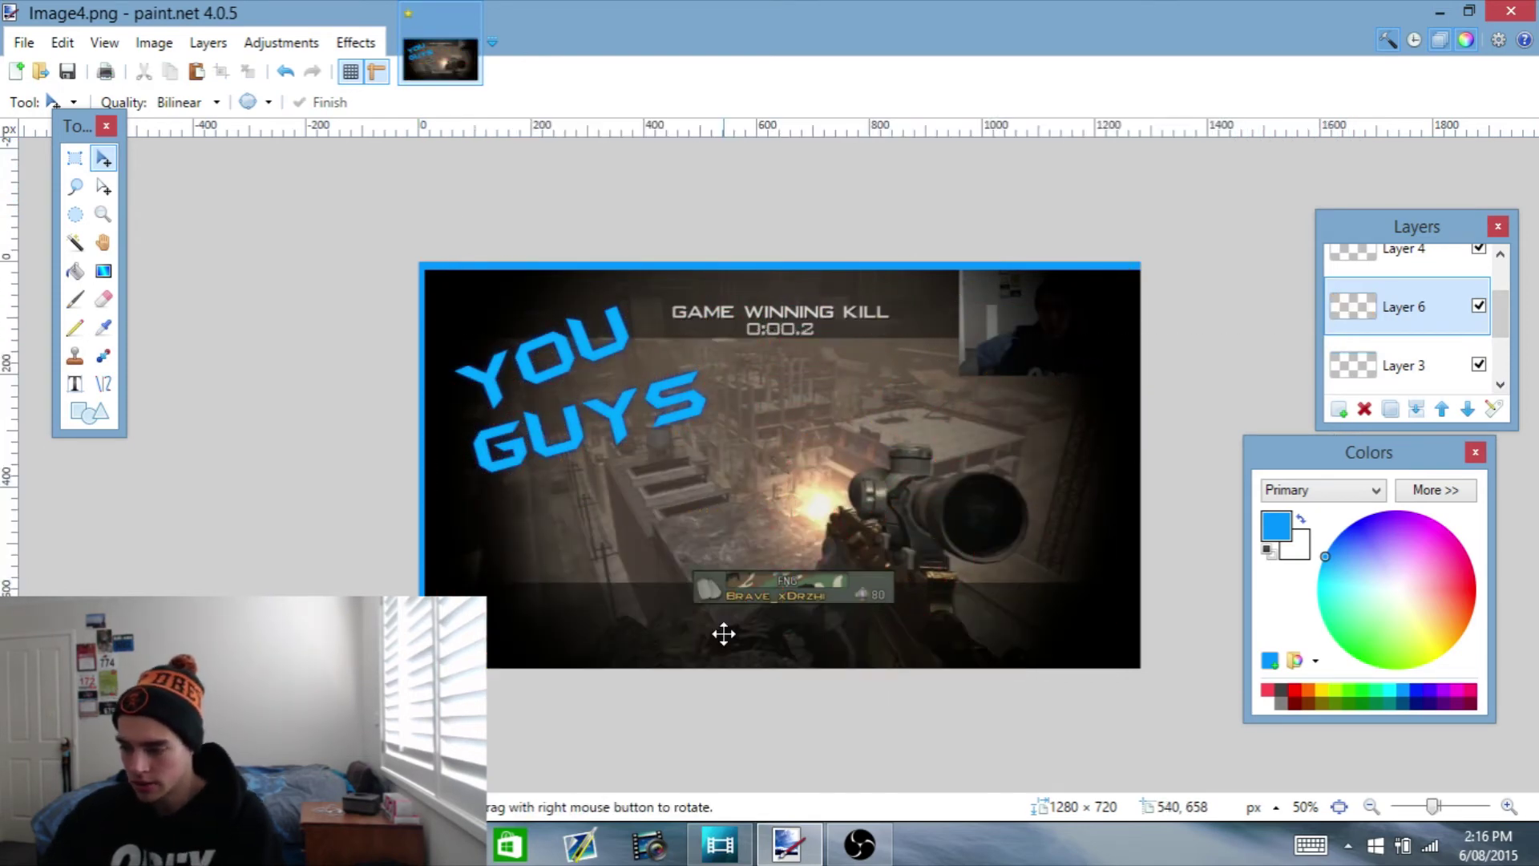
Paste the full flames onto Layer 6 again, keeping the canvas size, align them along the snapshot's lower edge, and deselect
key("ctrl+v")
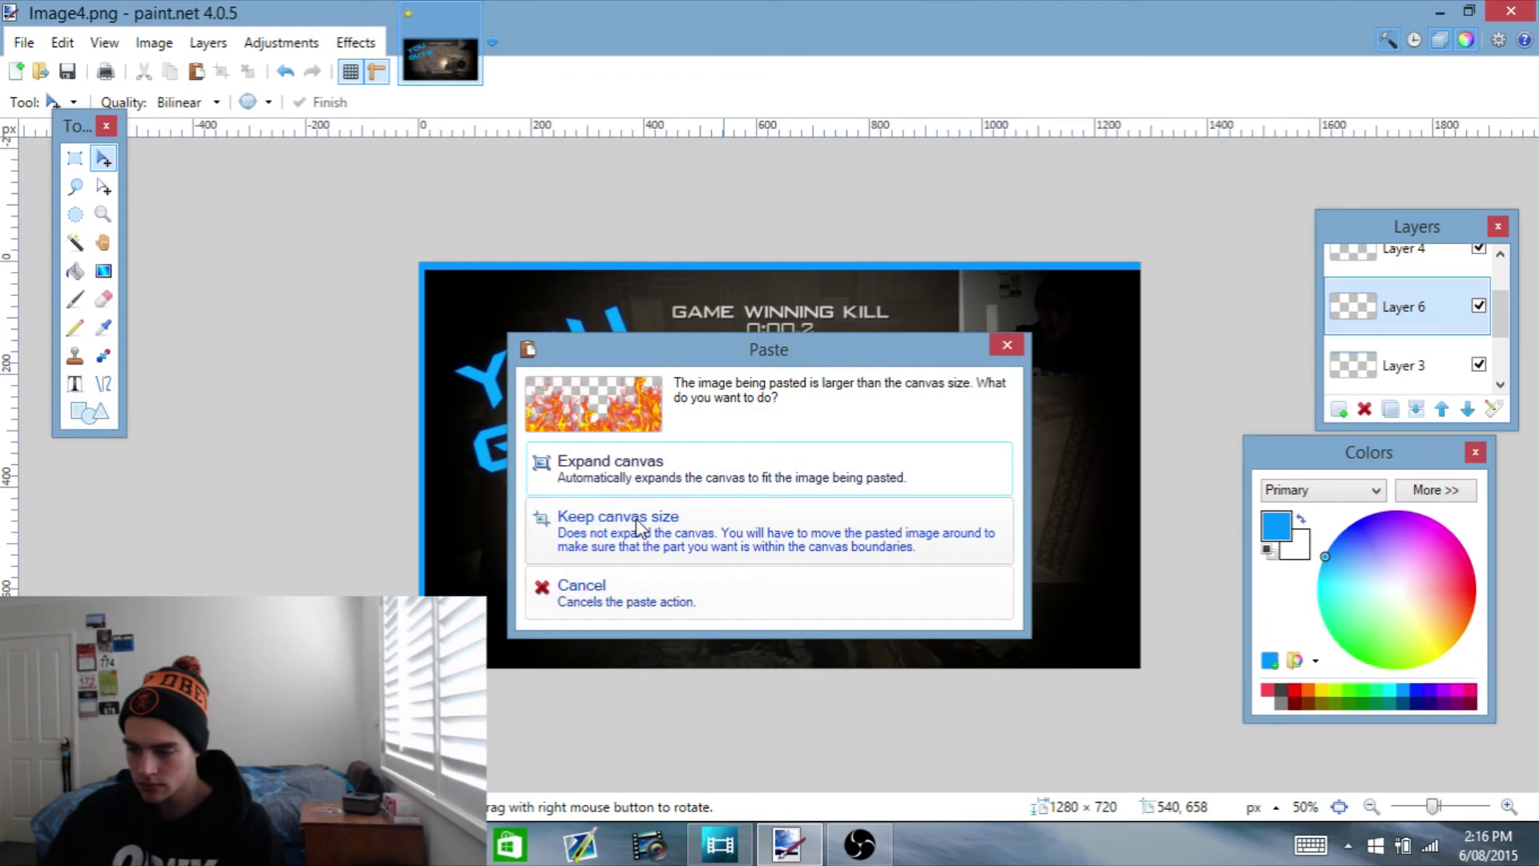
left_click(641, 519)
left_click_drag(671, 401, 680, 440)
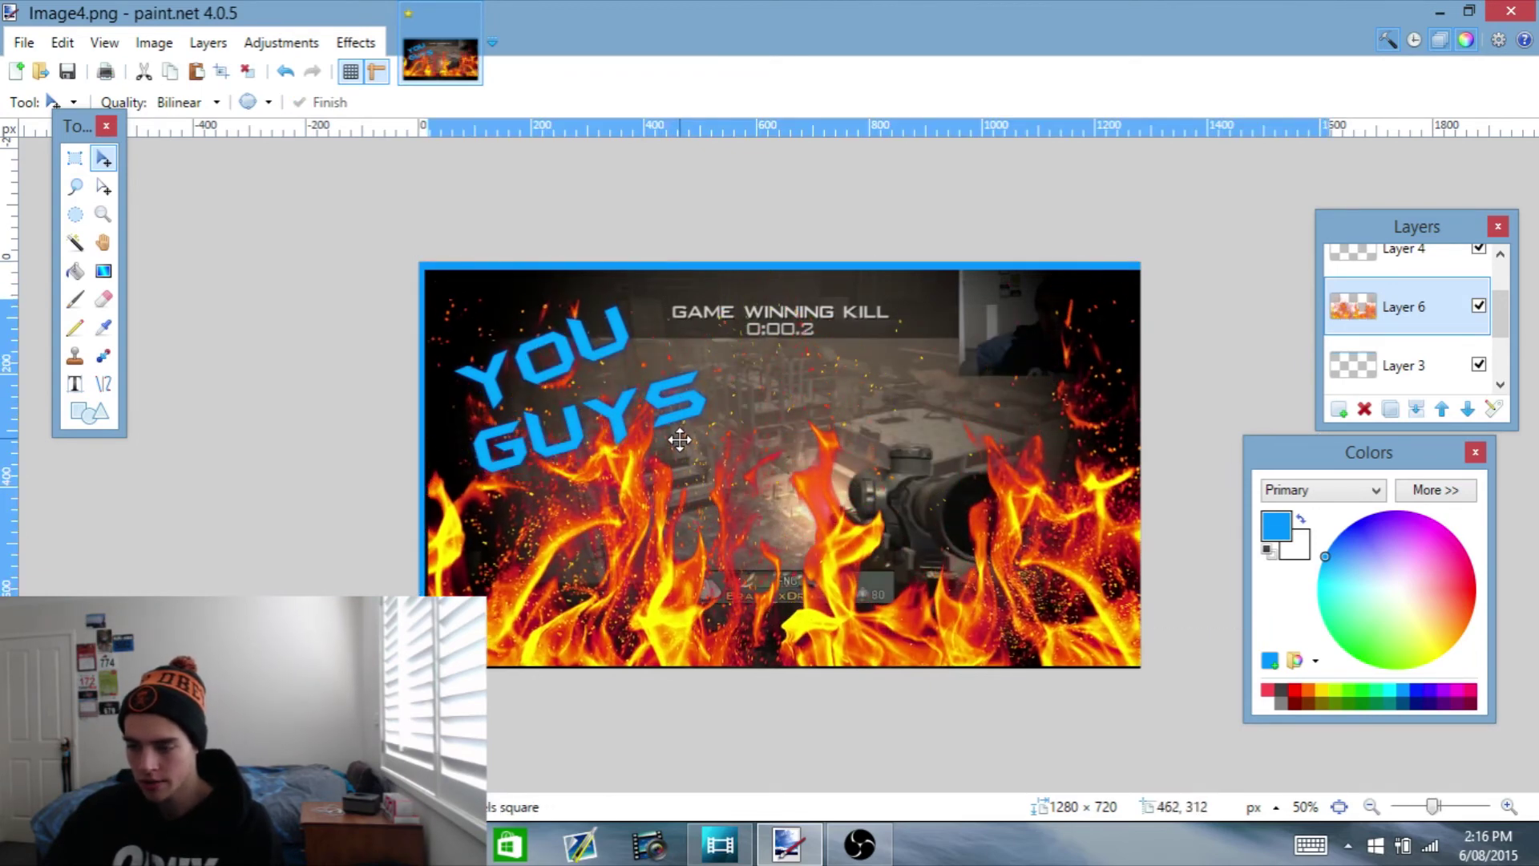
left_click_drag(570, 584, 558, 583)
key("ctrl+d")
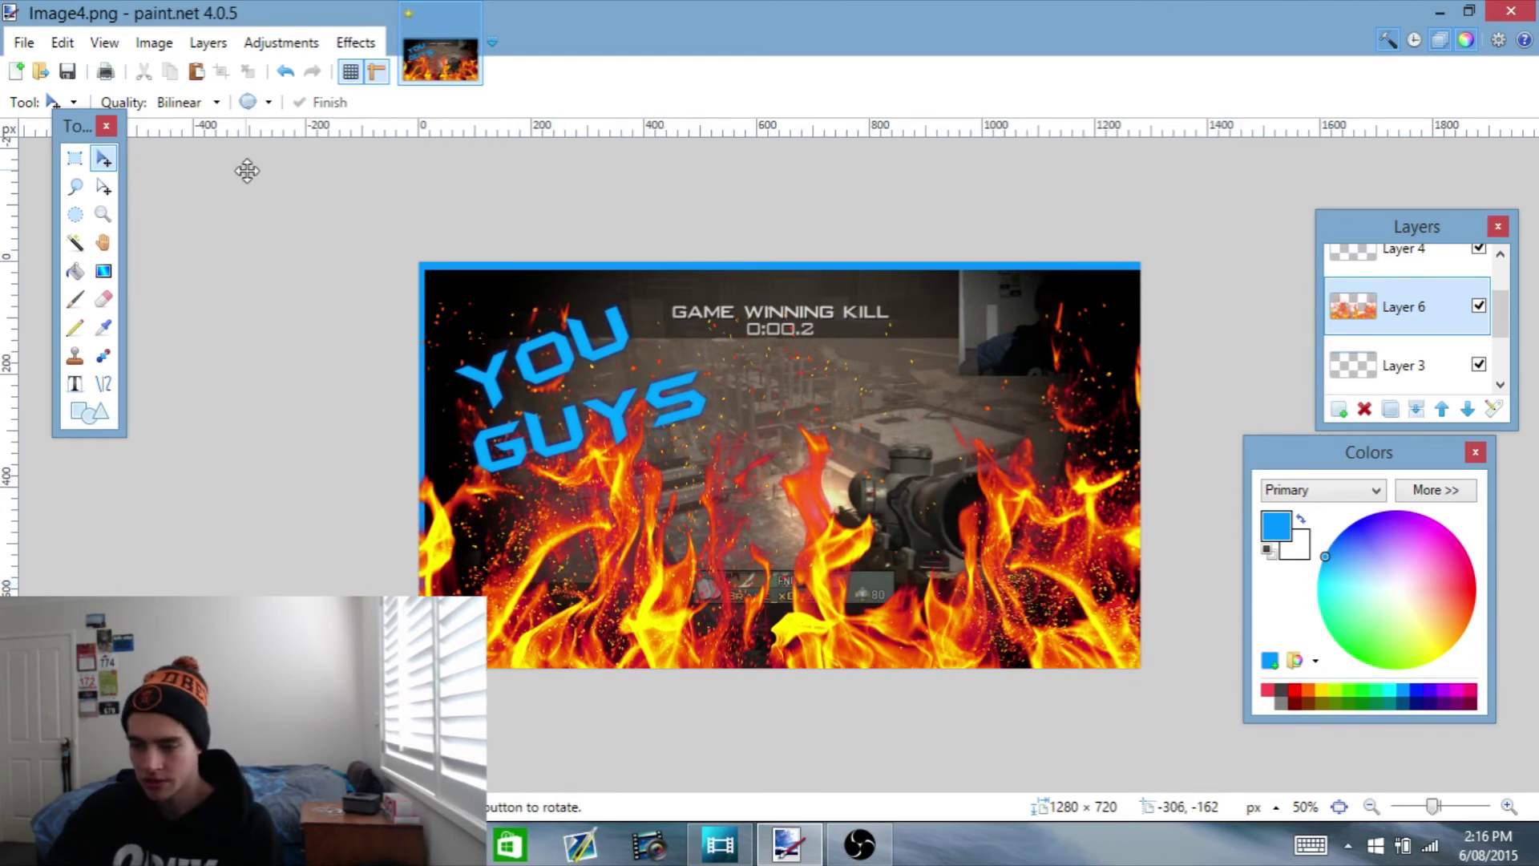
Select and delete the middle and right-hand flames on Layer 6 with rectangular selections, keeping only those below the title words
left_click(72, 160)
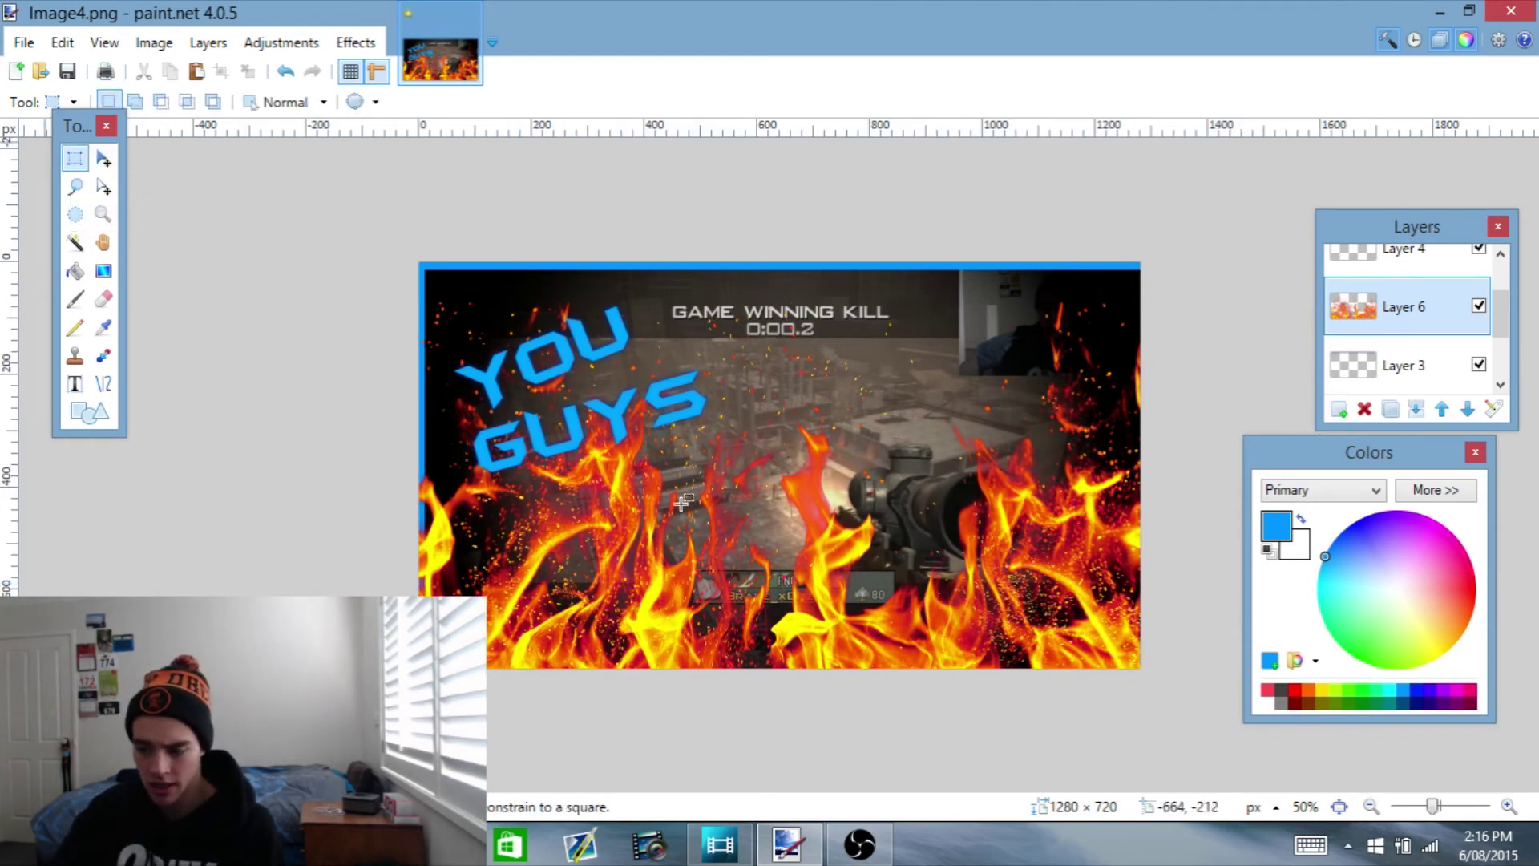
left_click_drag(763, 679, 853, 427)
left_click(824, 590)
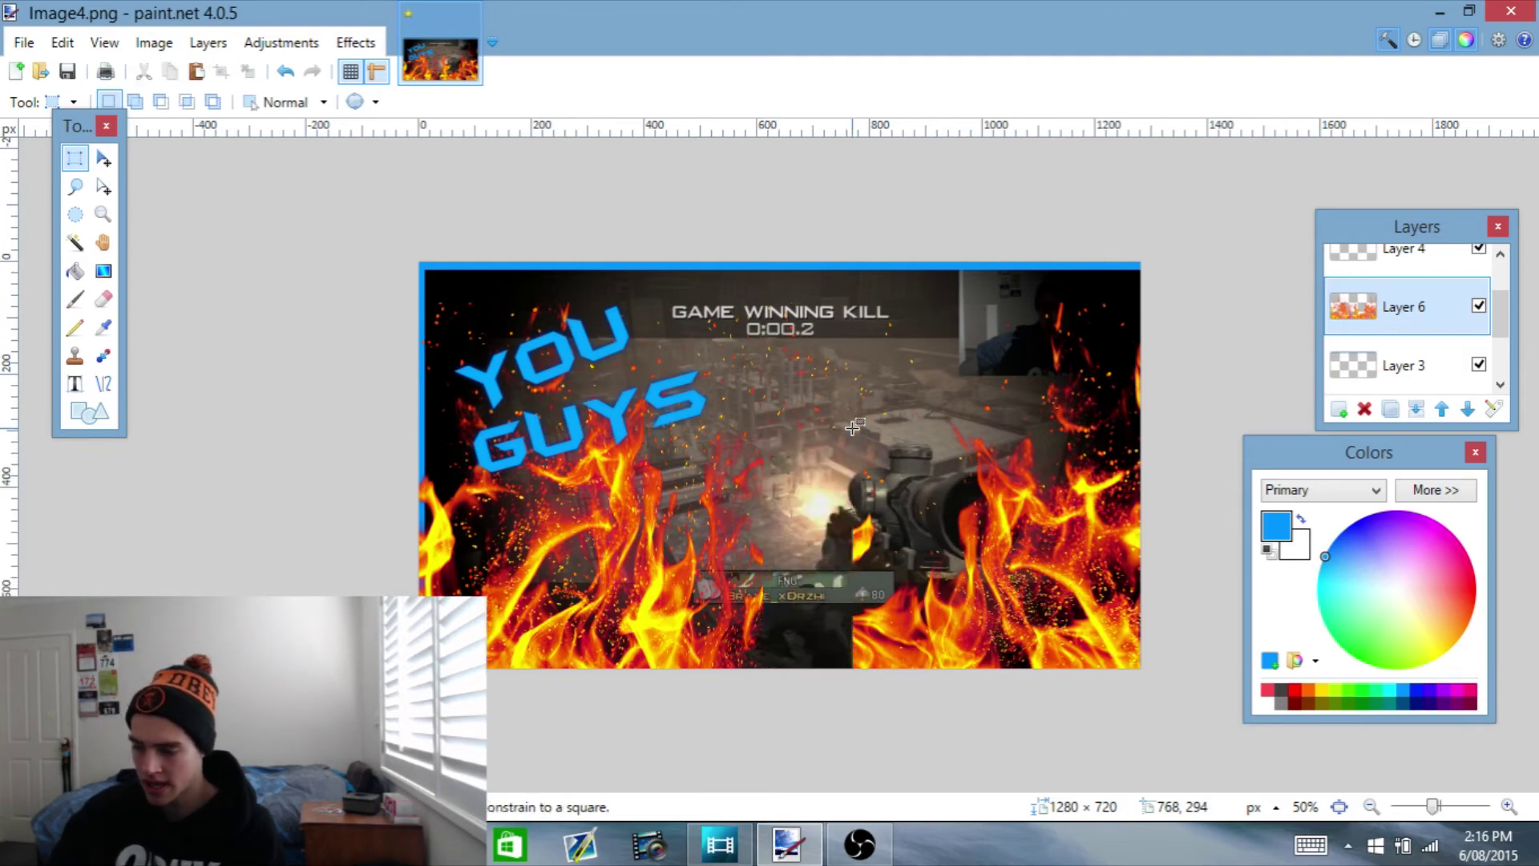
left_click_drag(819, 691, 1253, 281)
key("Delete")
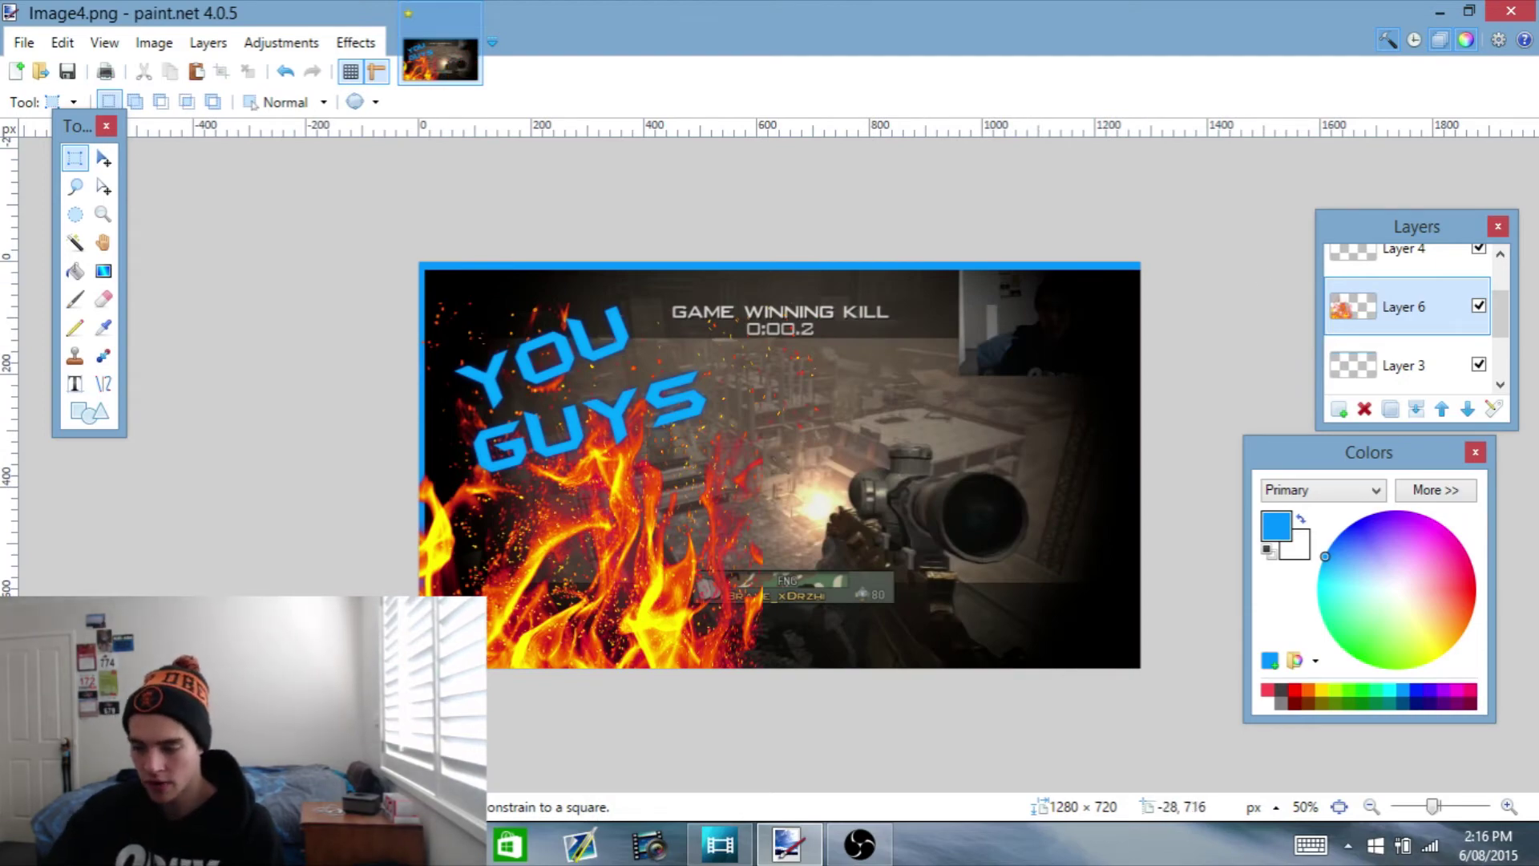
Look at the finished example thumbnail on the YouTube channel page in Opera, and return to paint.net
key("alt+Tab")
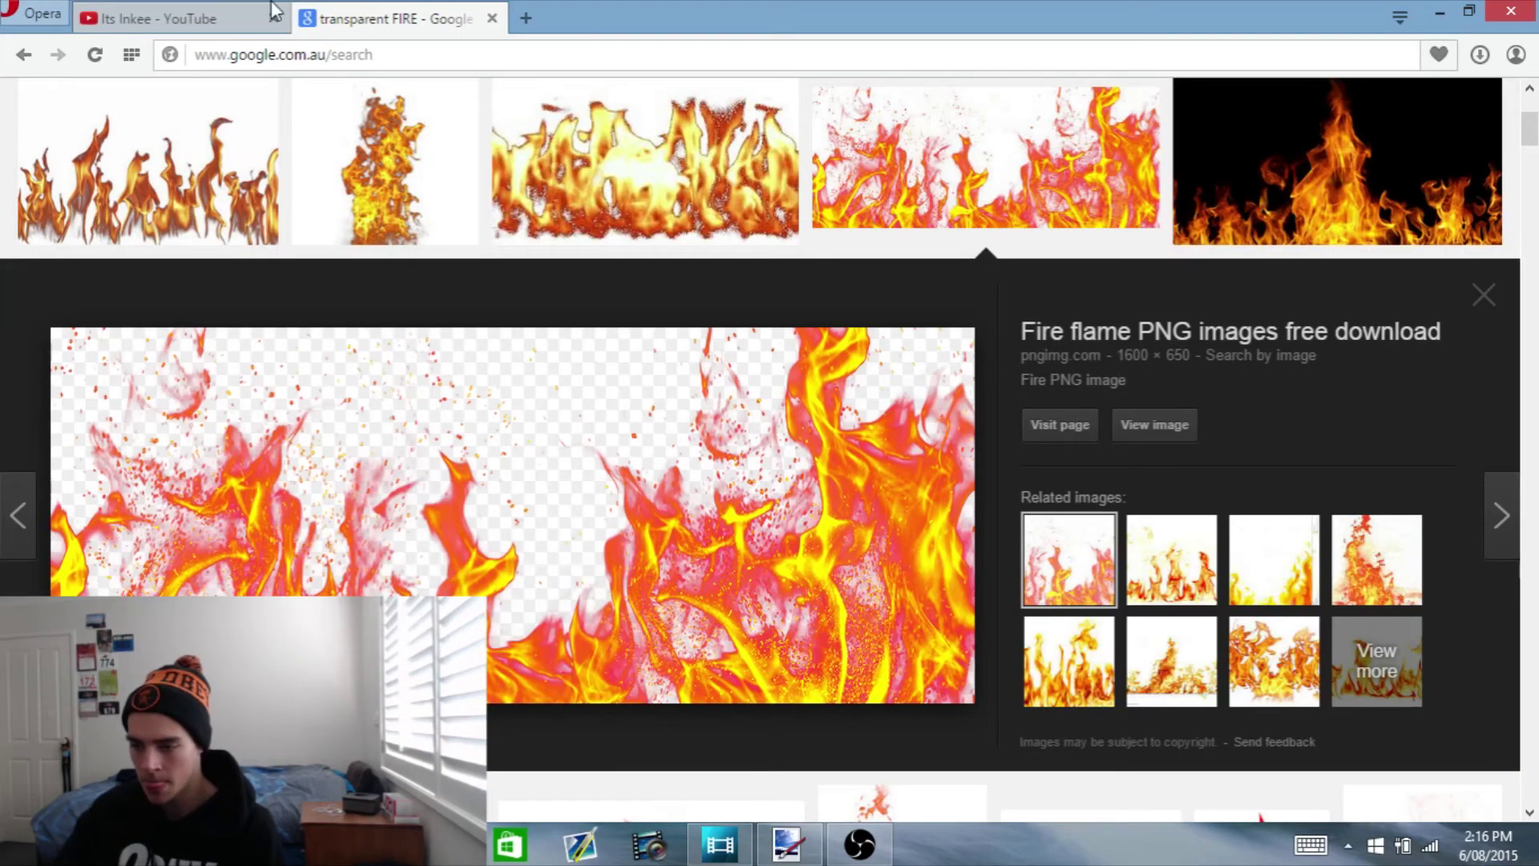
left_click(170, 20)
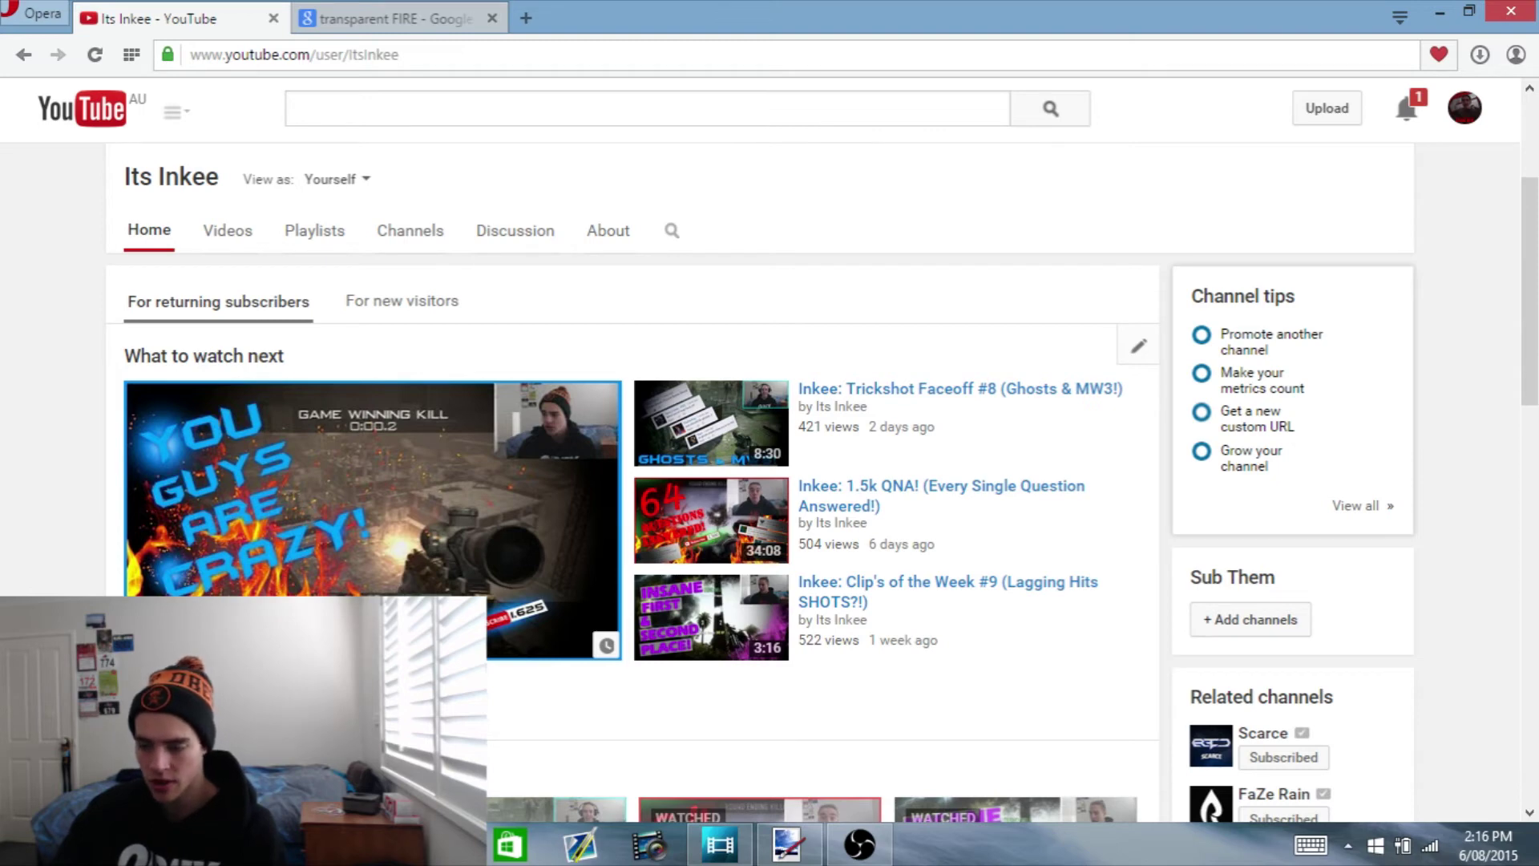
left_click(787, 846)
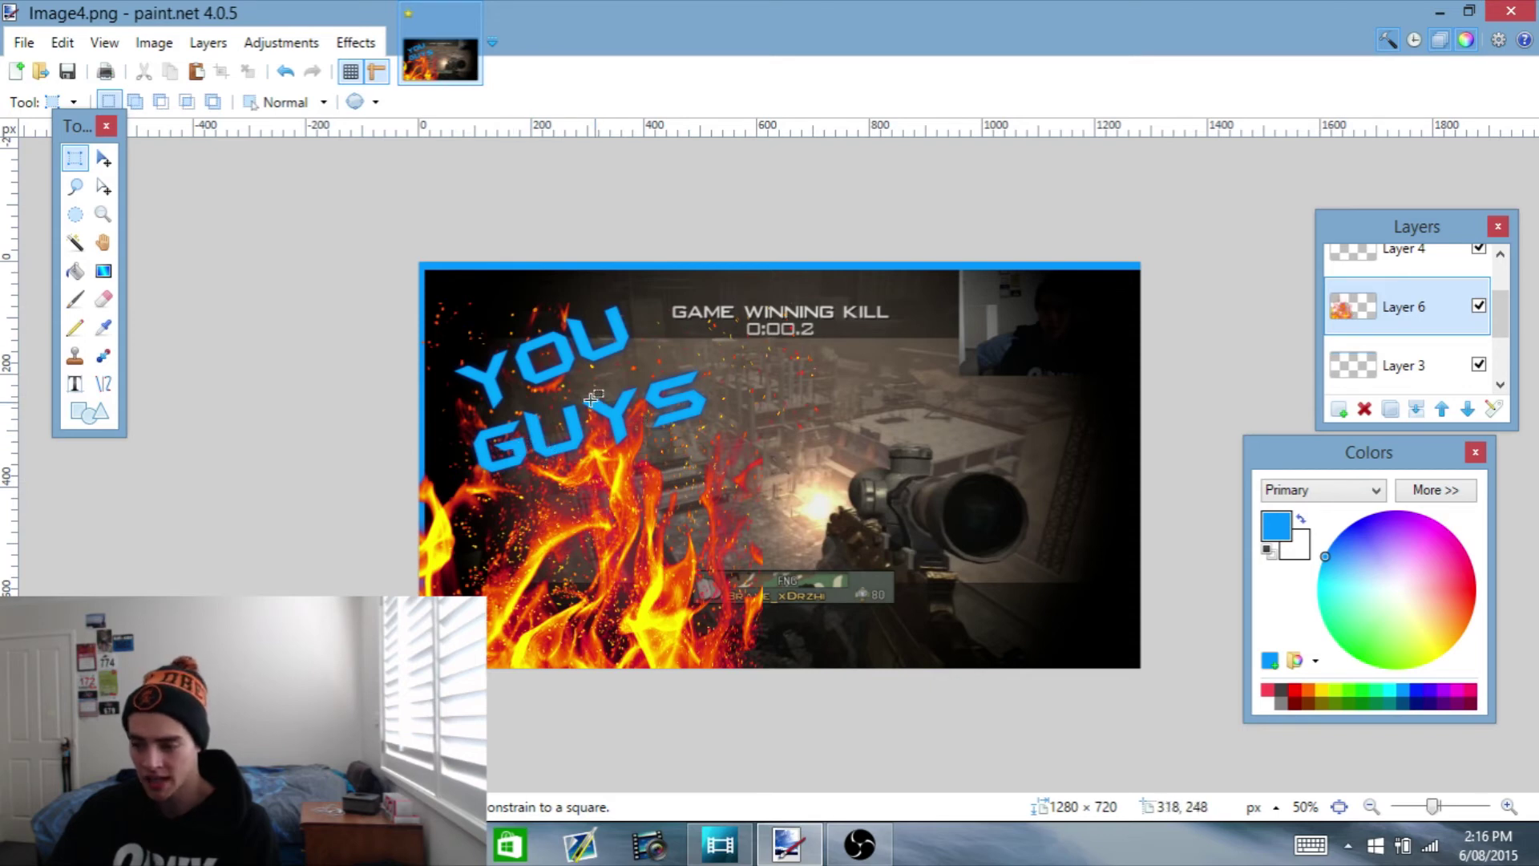
Cut away a small rectangle of flames overlapping the Y of GUYS, and shift the Colors window slightly aside
left_click_drag(581, 382, 652, 480)
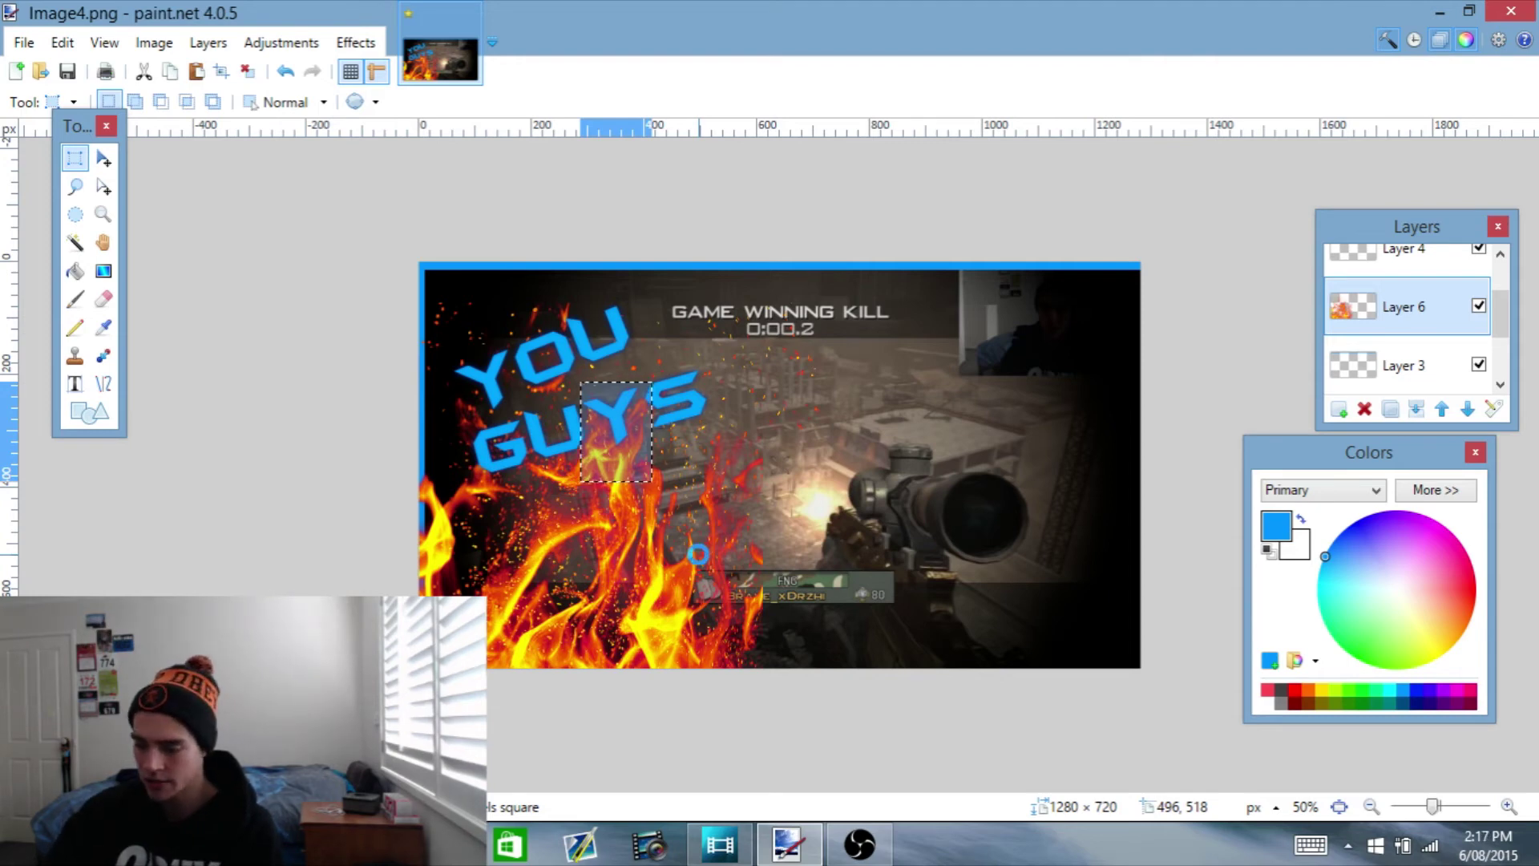
key("Delete")
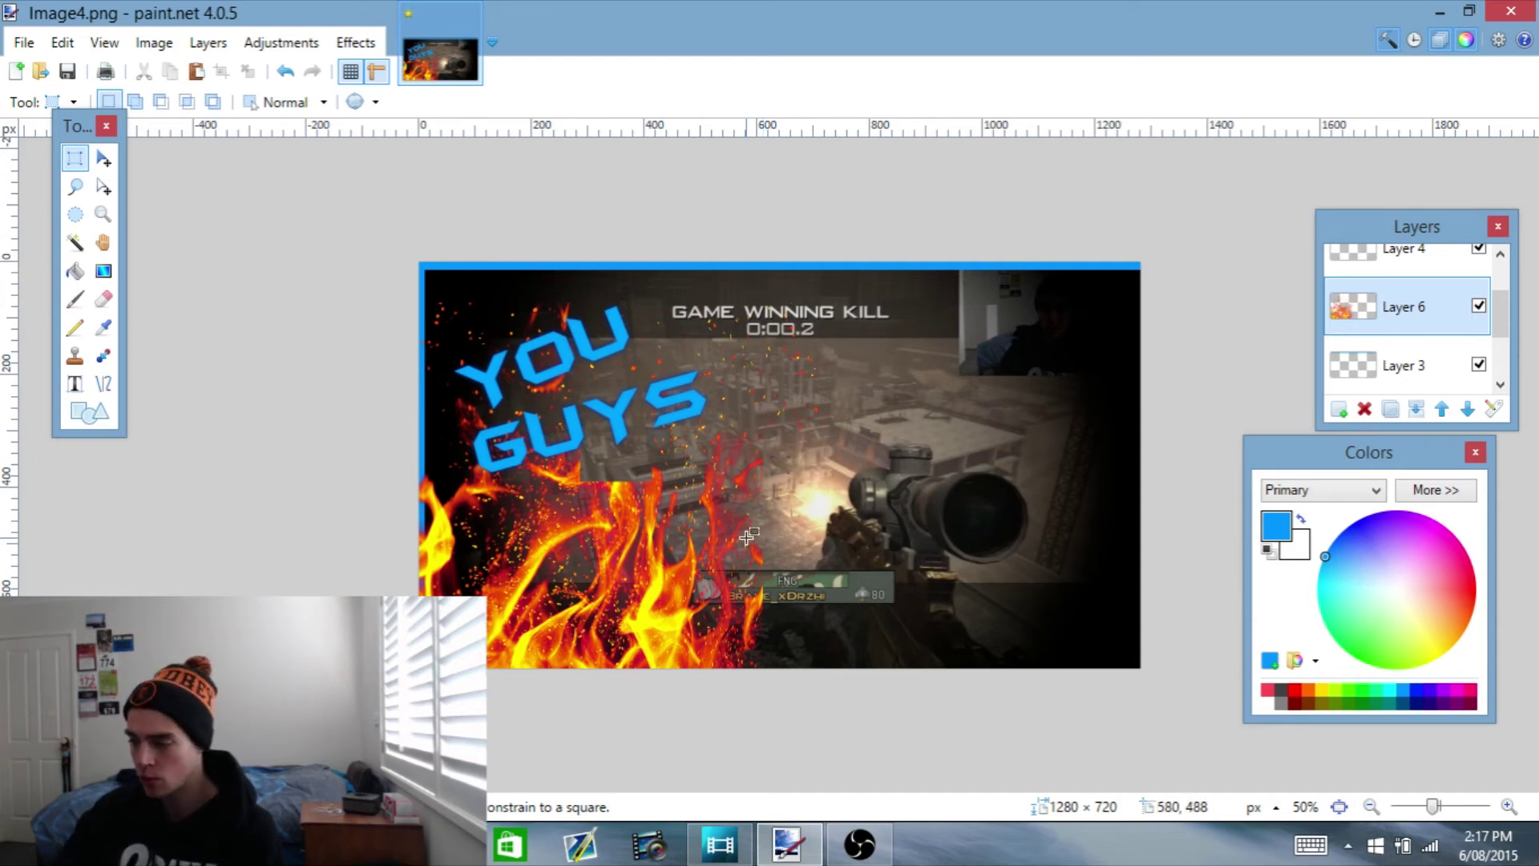
left_click_drag(1331, 451, 1349, 467)
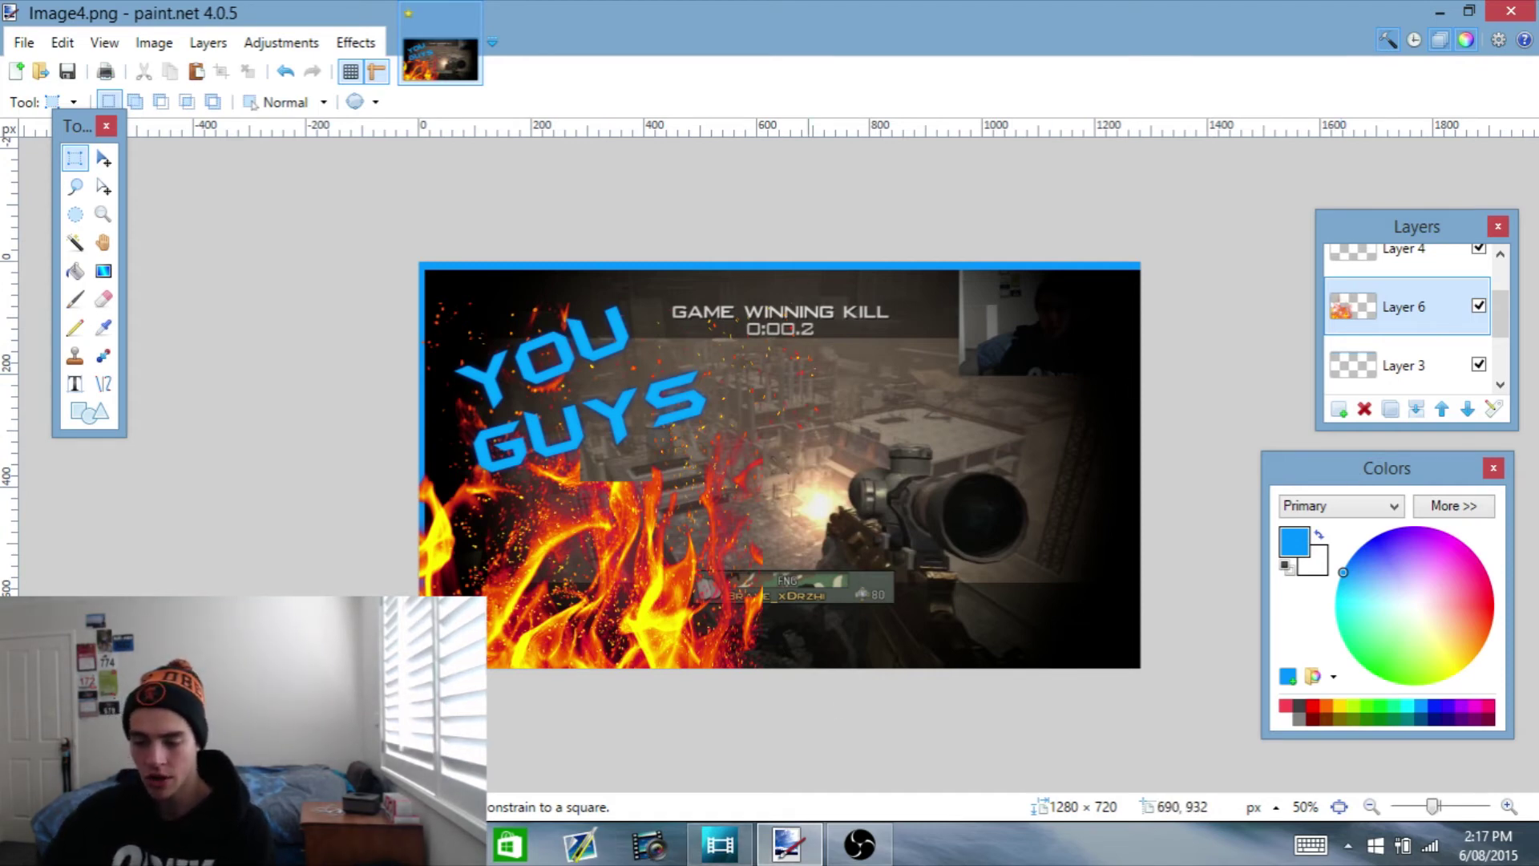
Switch to Opera, view the example thumbnail again, and search Google Images for "transparent glow"
key("alt+Tab")
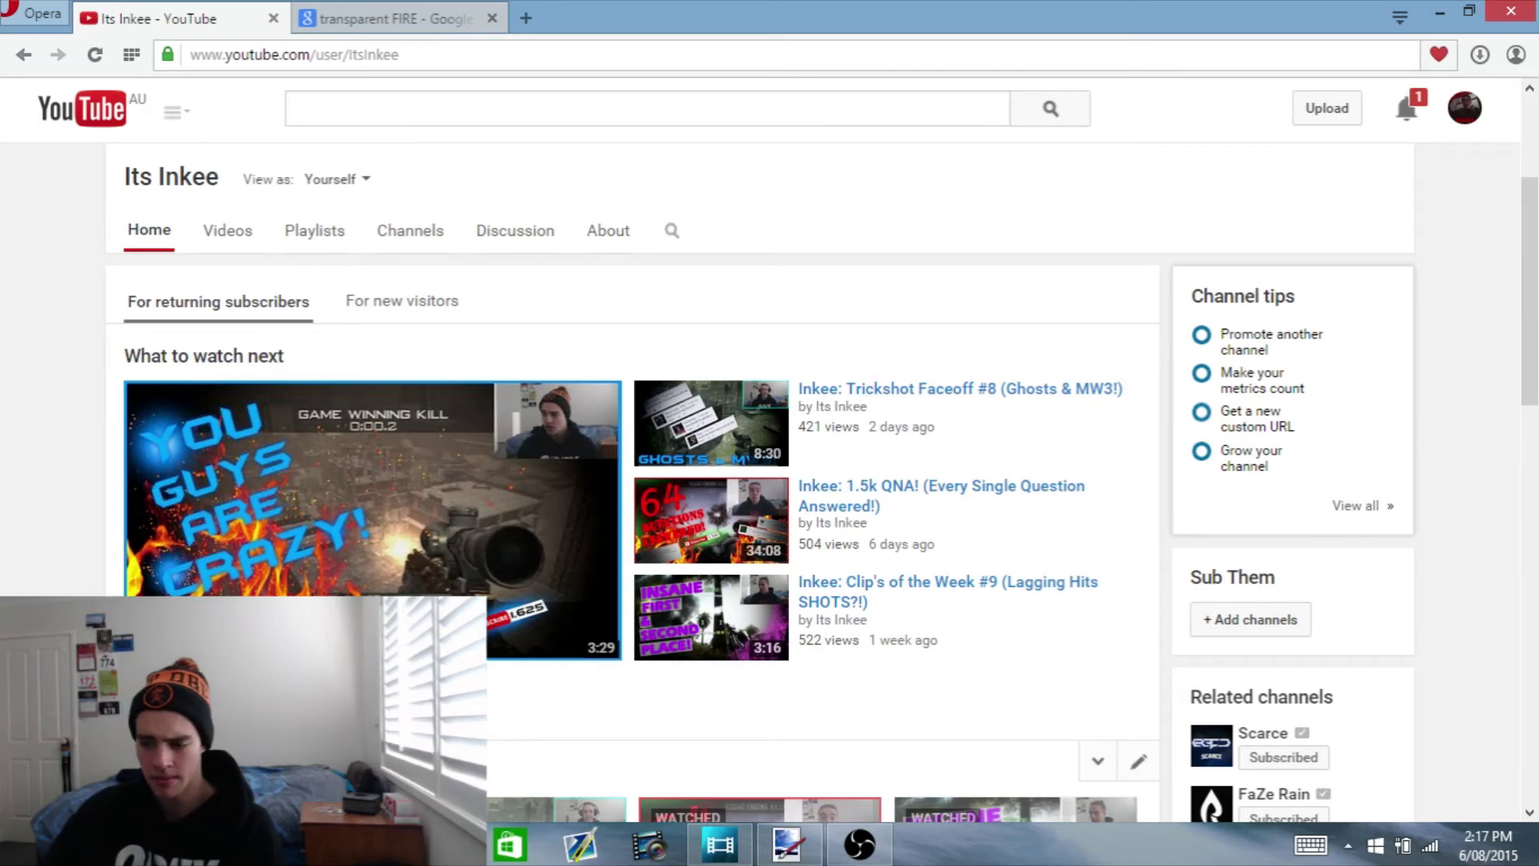
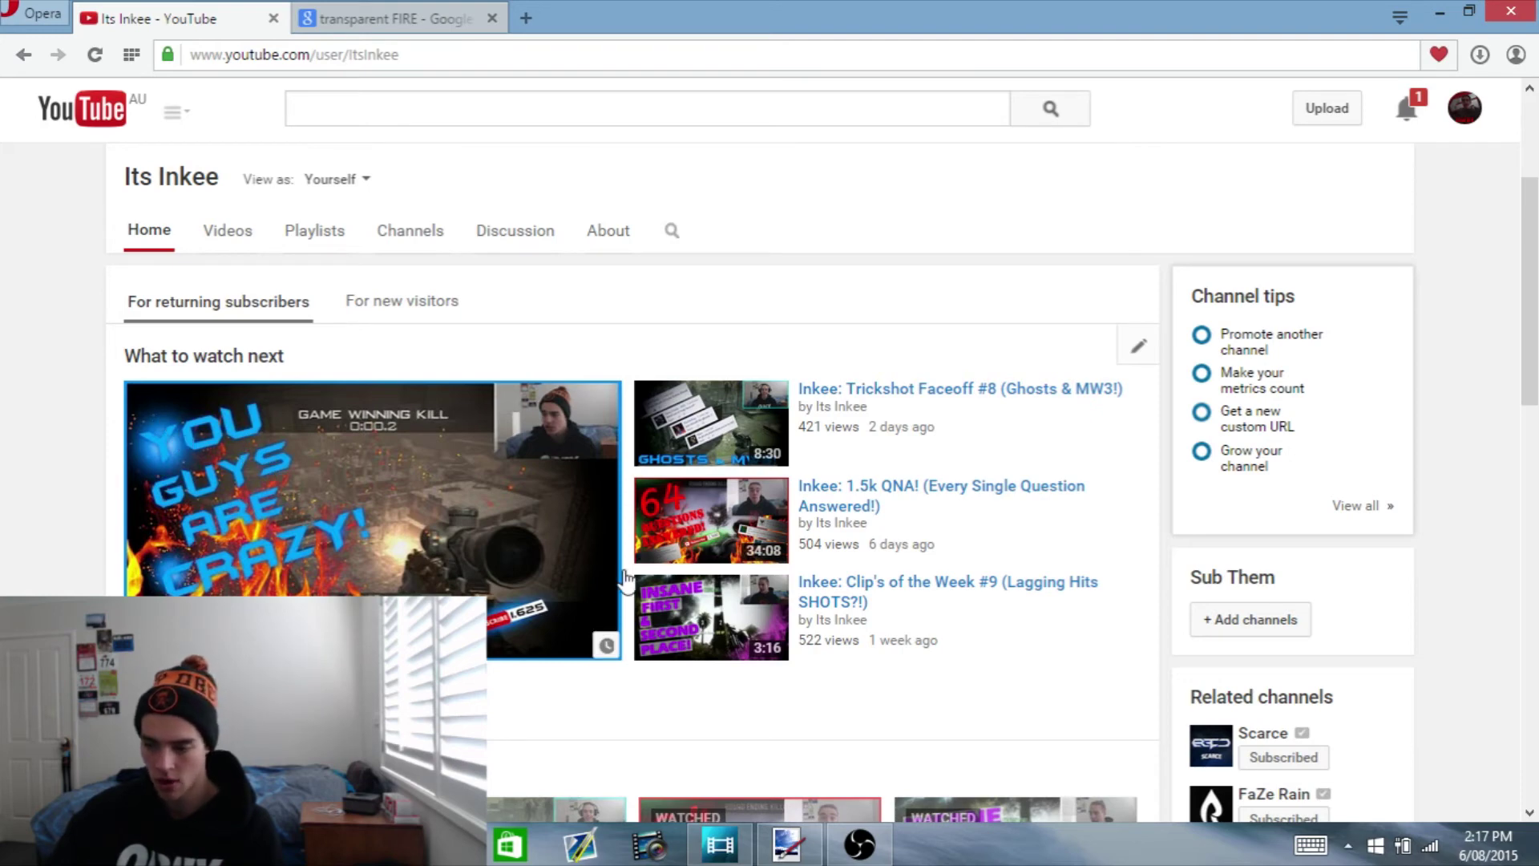
left_click(380, 31)
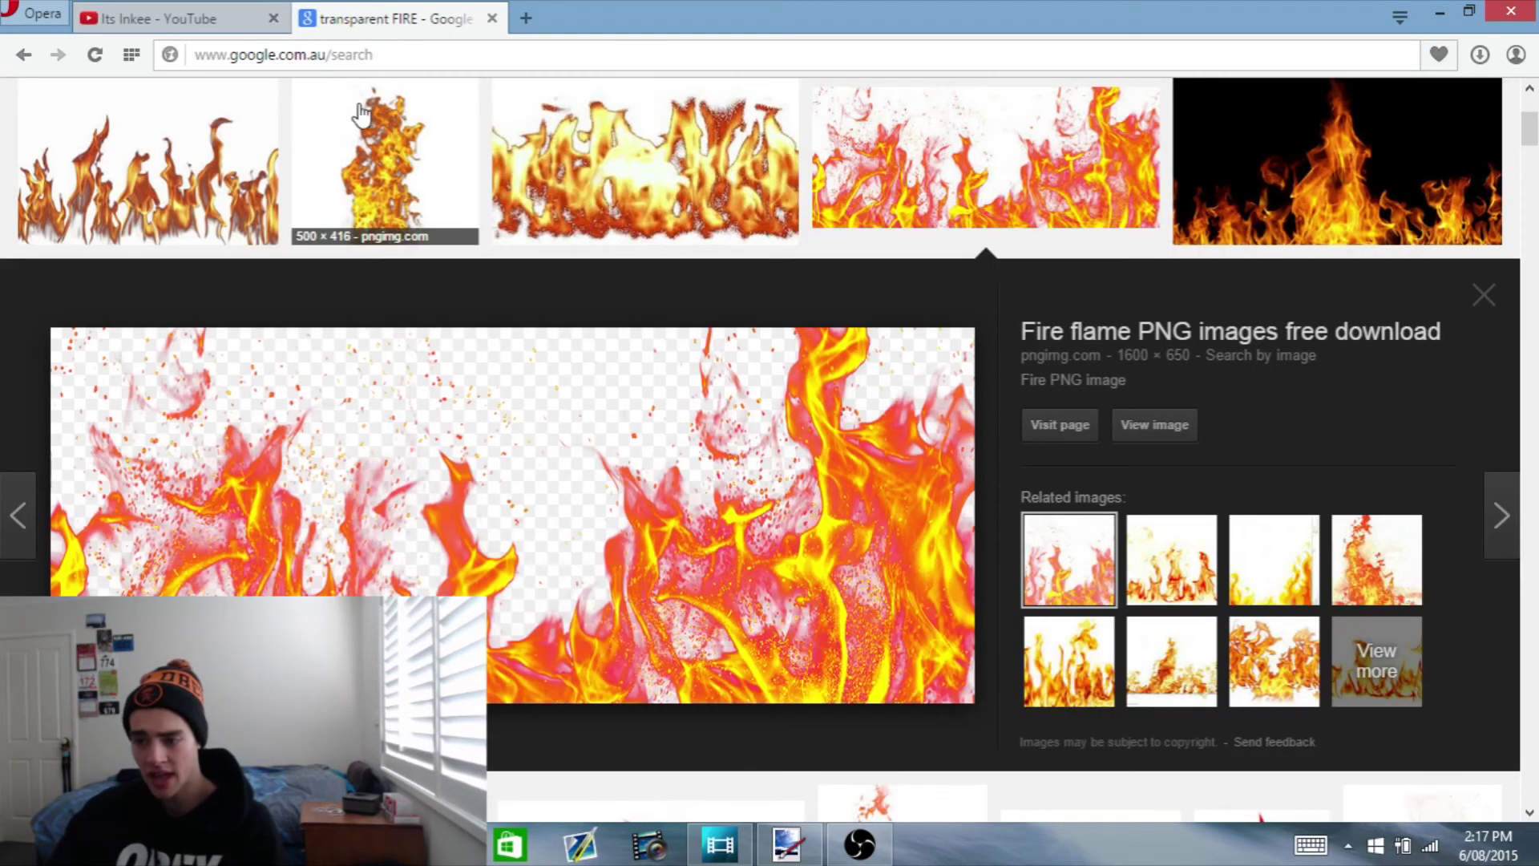
scroll(1387, 166, "up", 3)
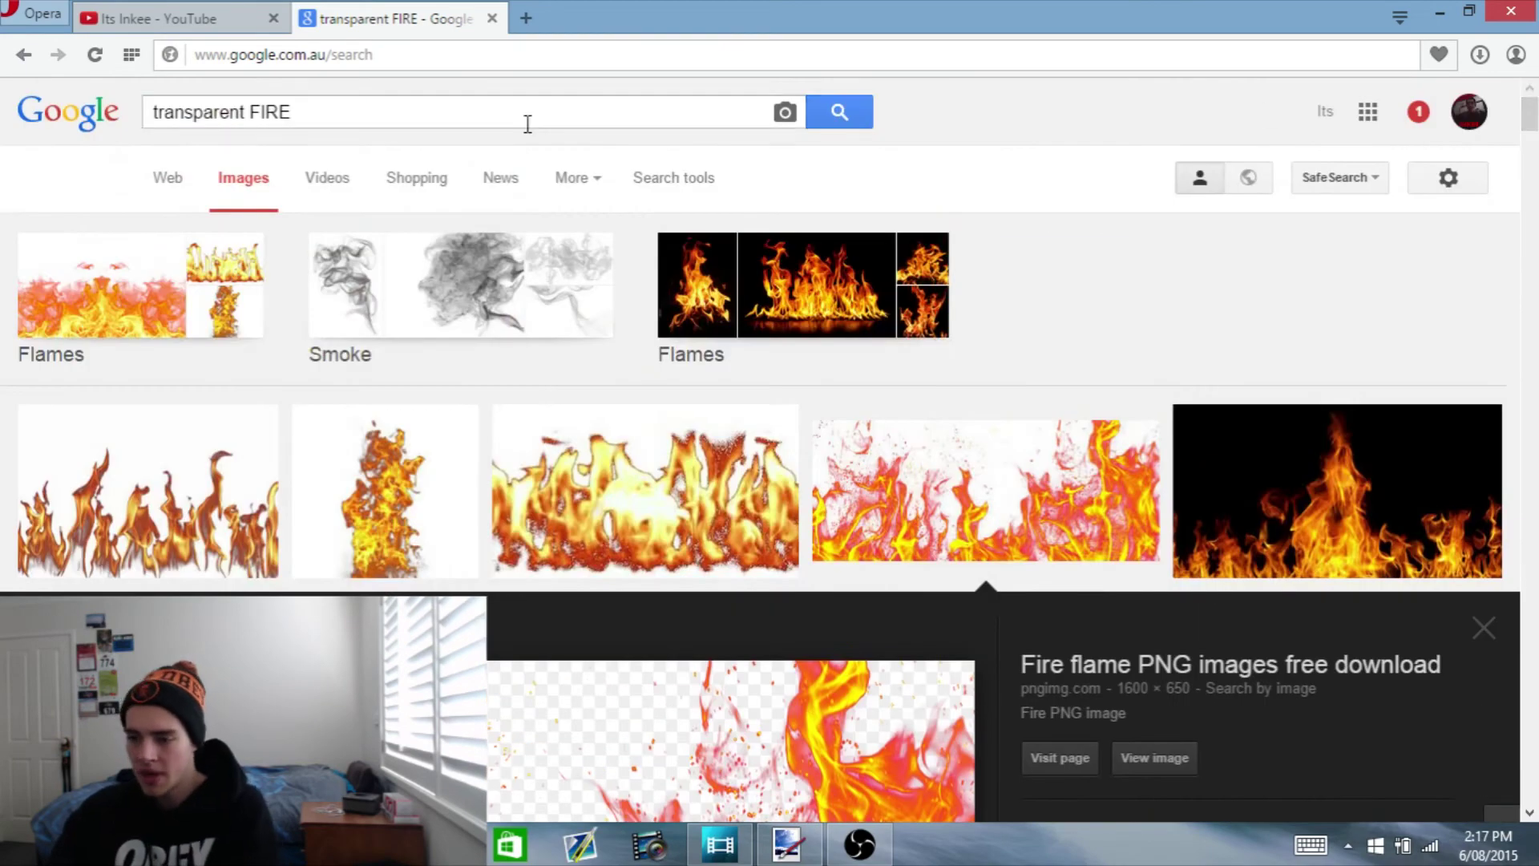
double_click(283, 111)
type("glow")
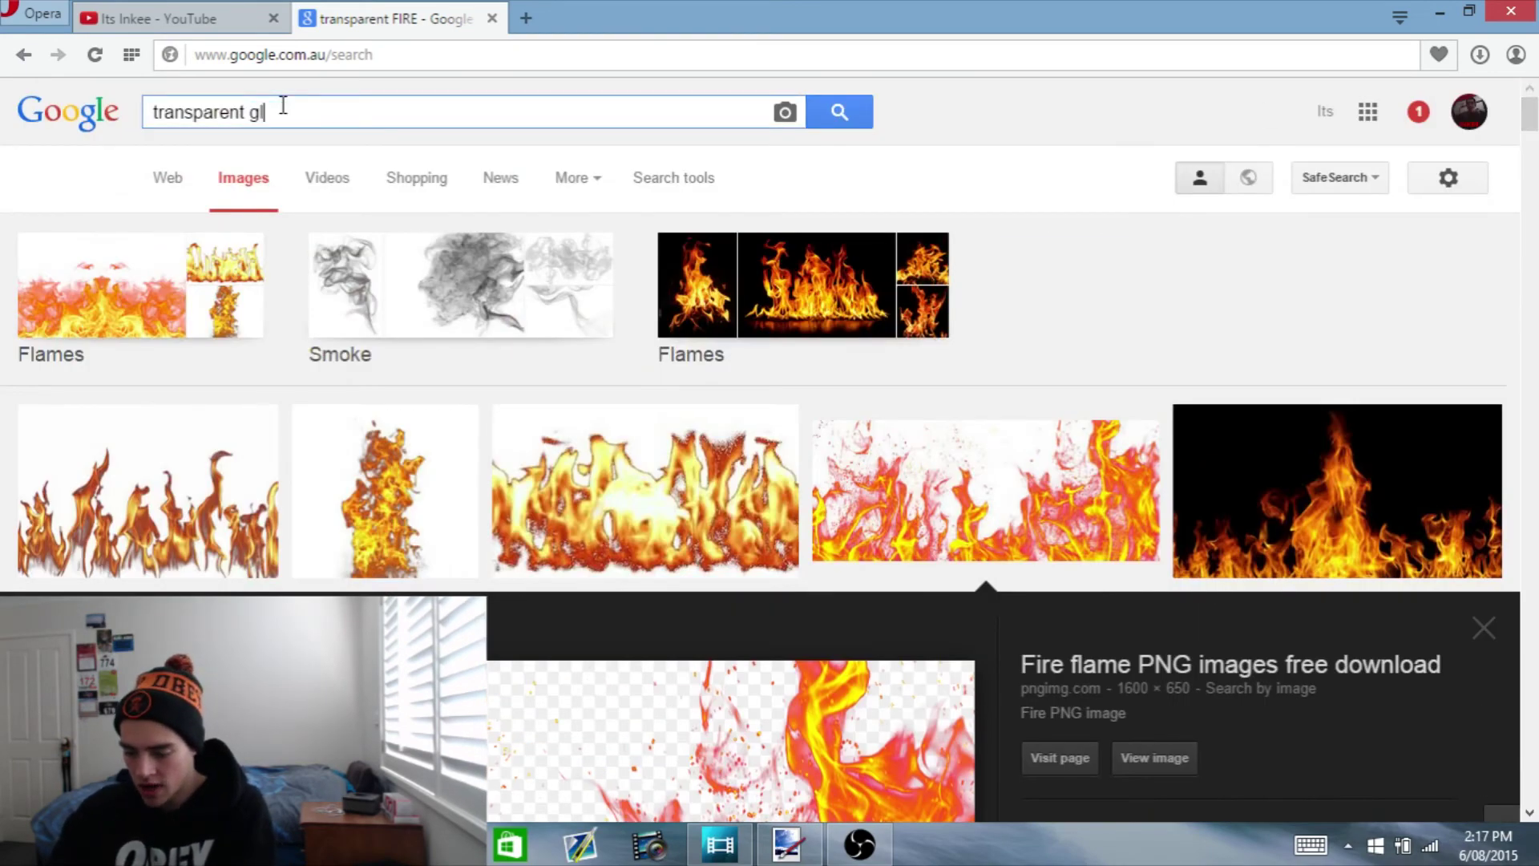
key("Return")
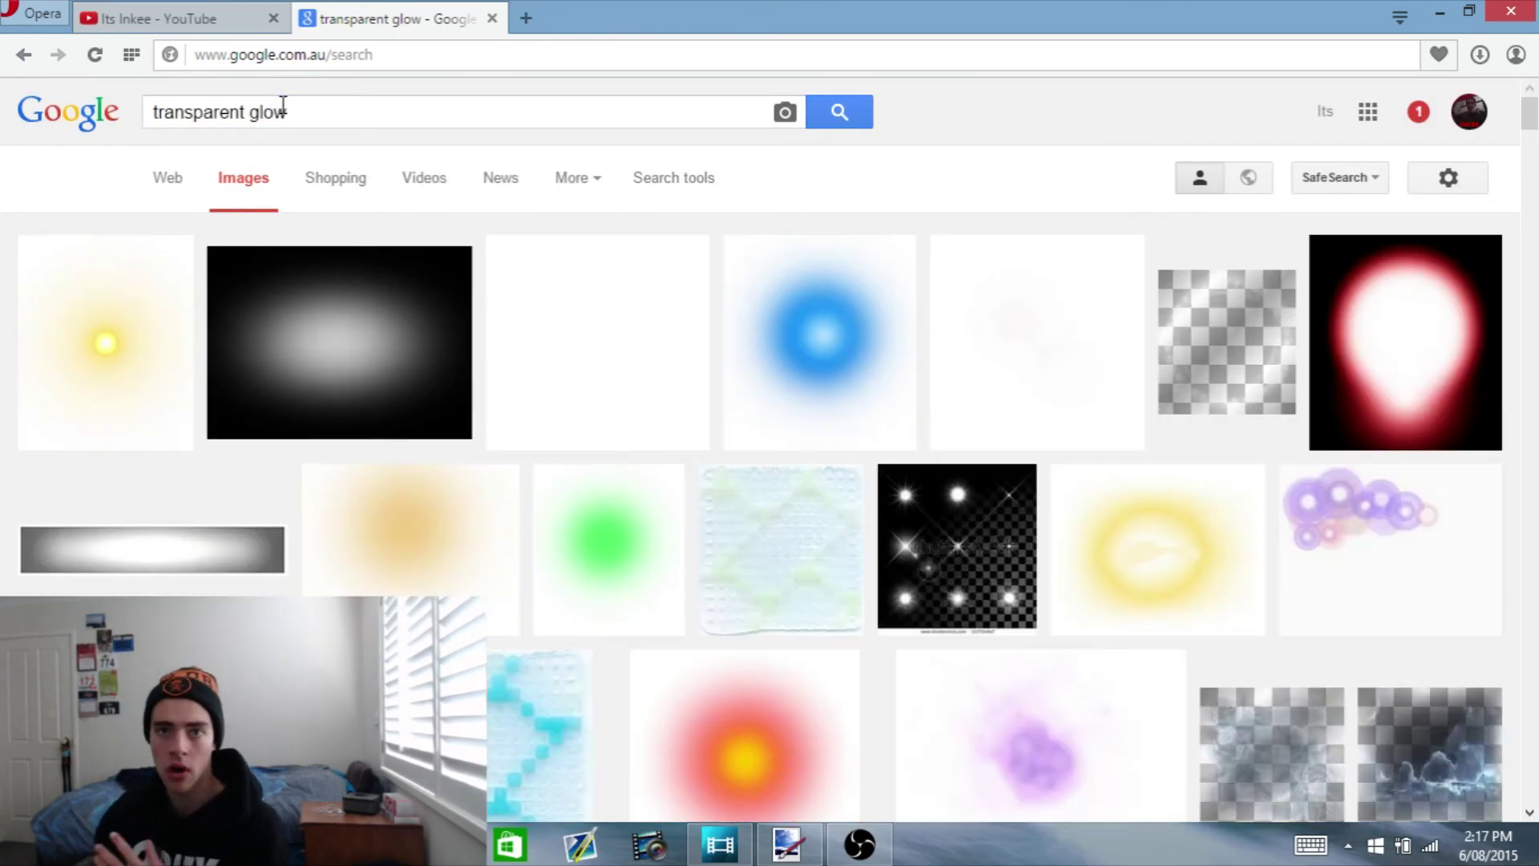
left_click(780, 344)
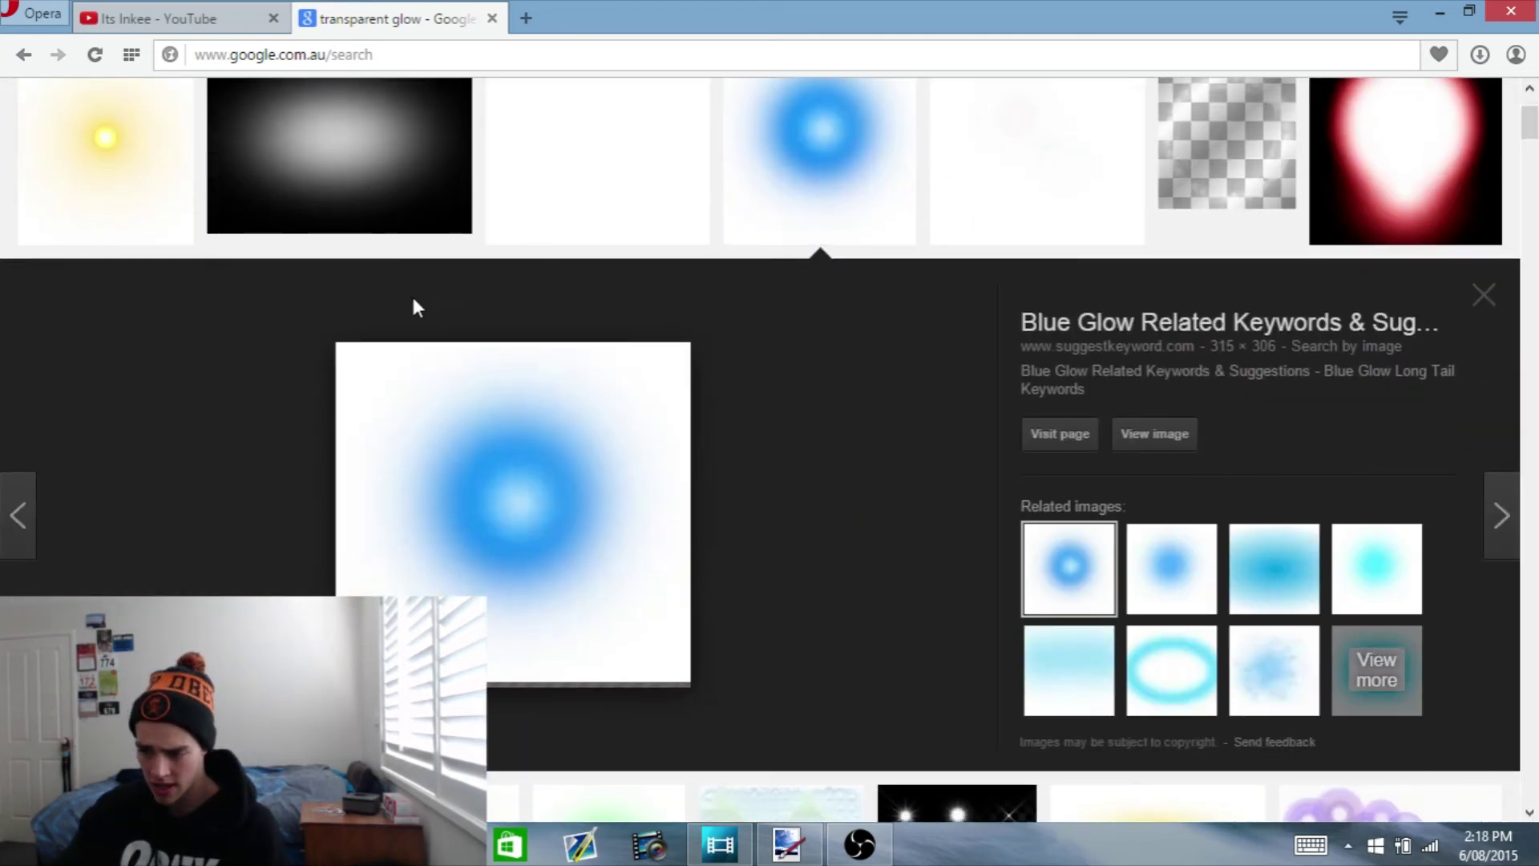
right_click(537, 468)
left_click(602, 338)
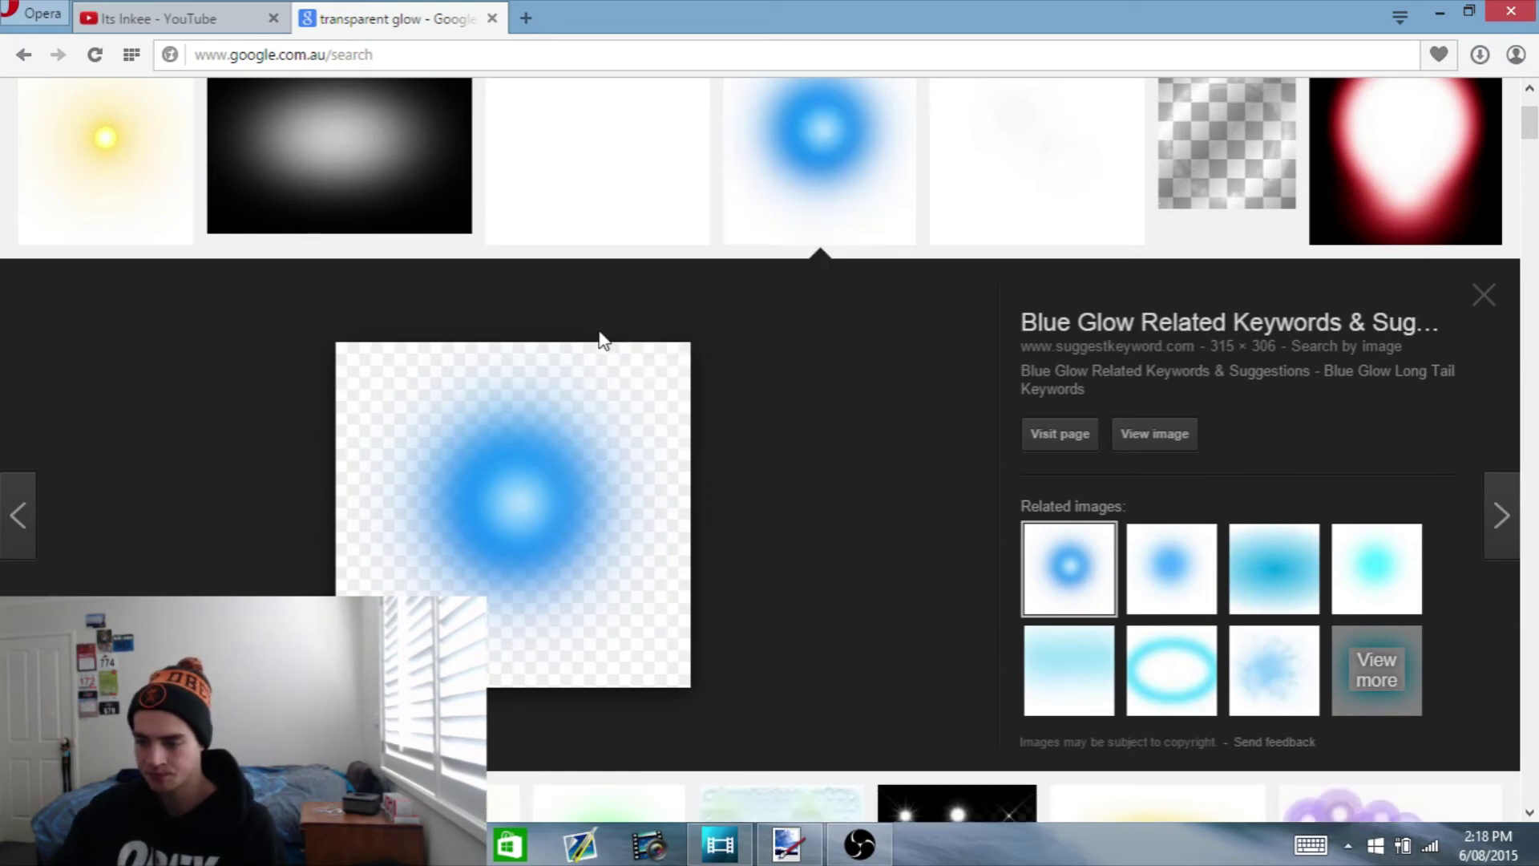
Switch back to paint.net and add a new layer directly above Layer 2
left_click(818, 858)
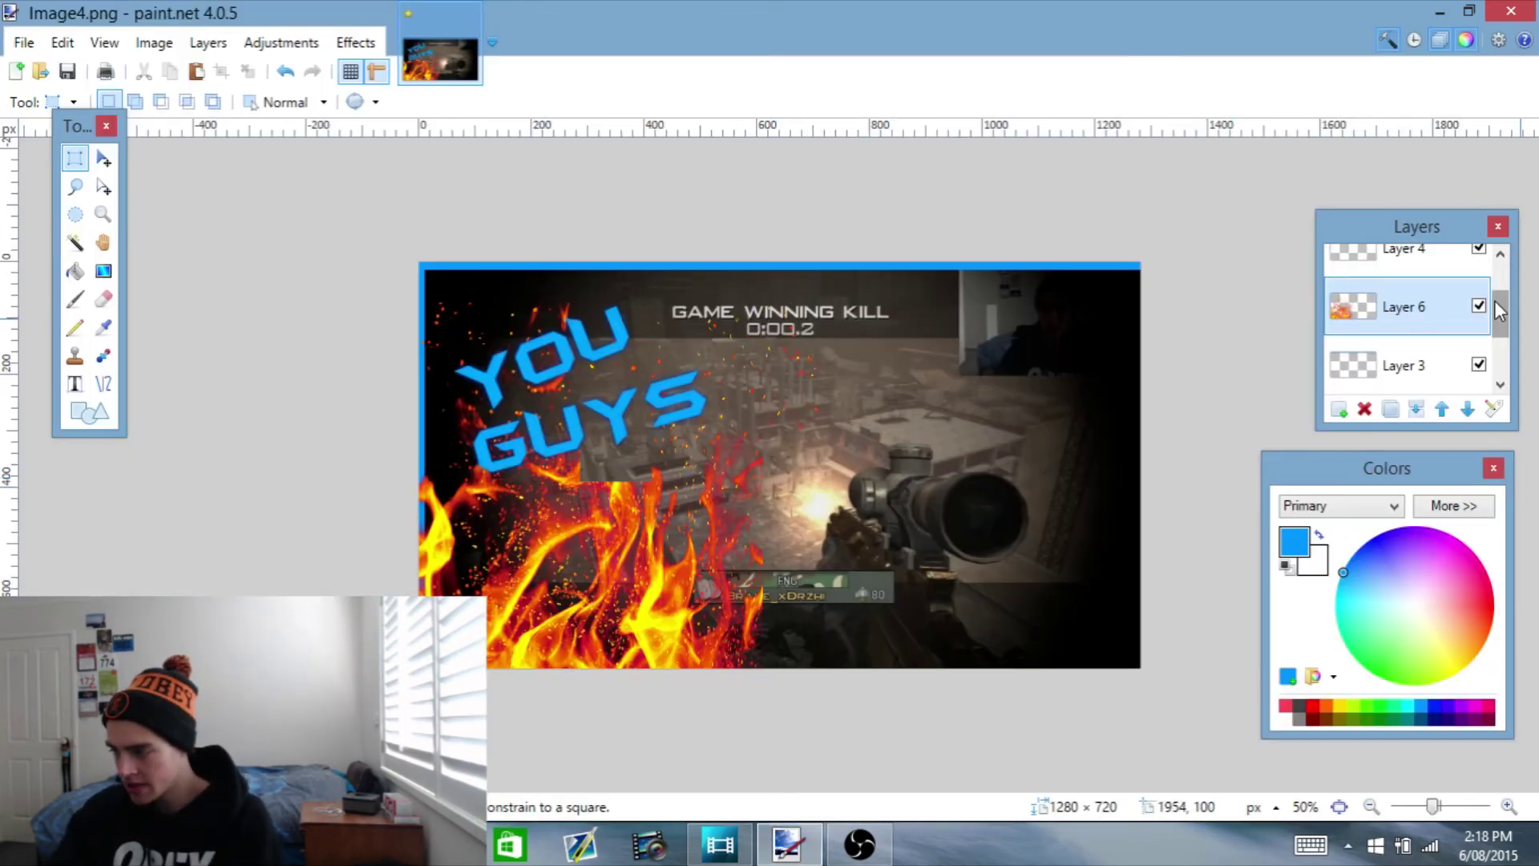
left_click_drag(1497, 306, 1494, 339)
left_click(1424, 332)
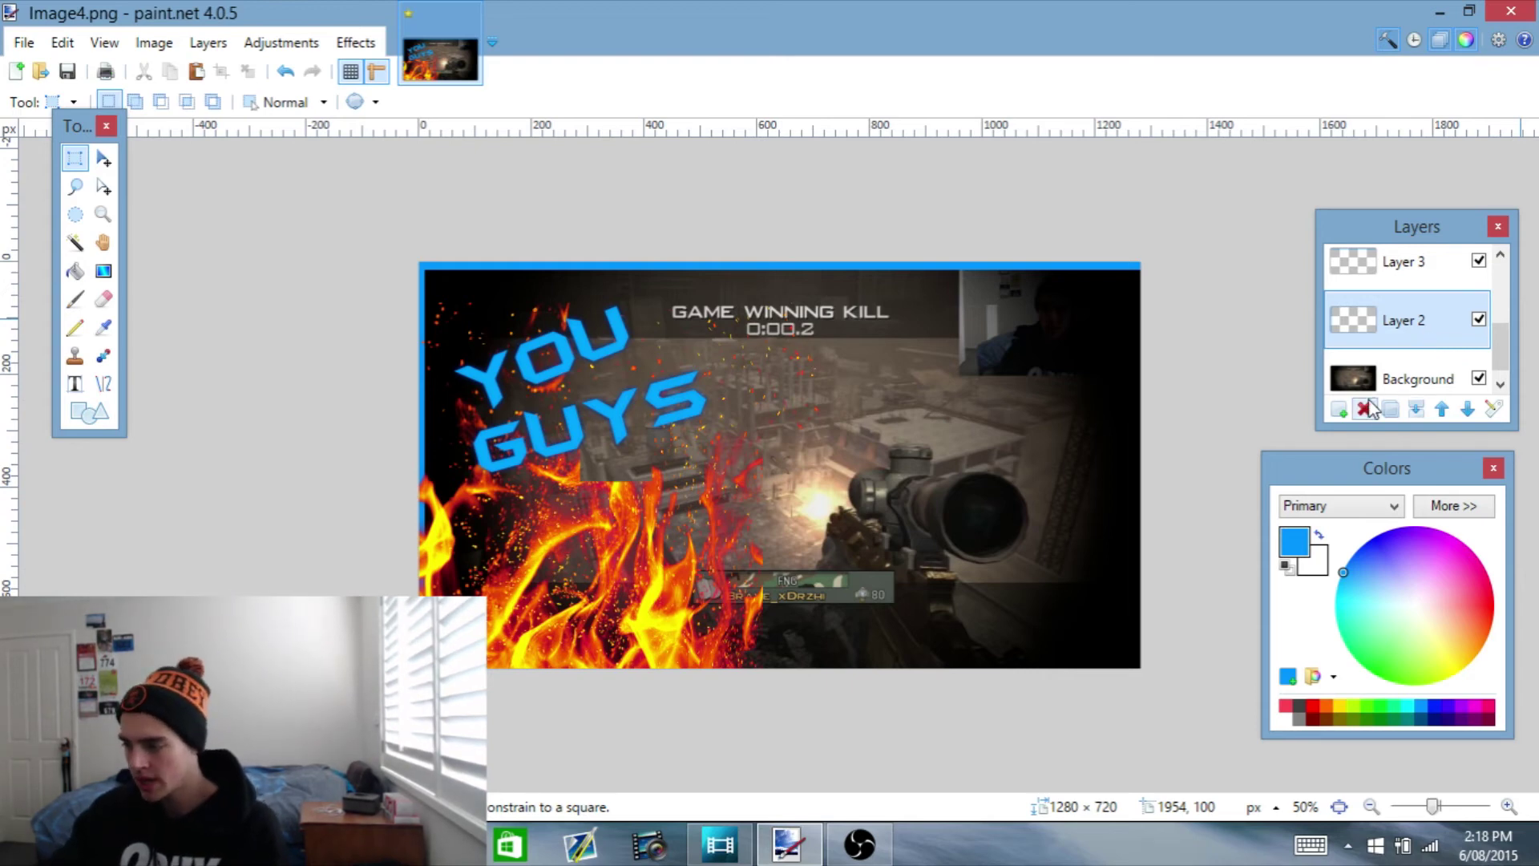
left_click(1339, 408)
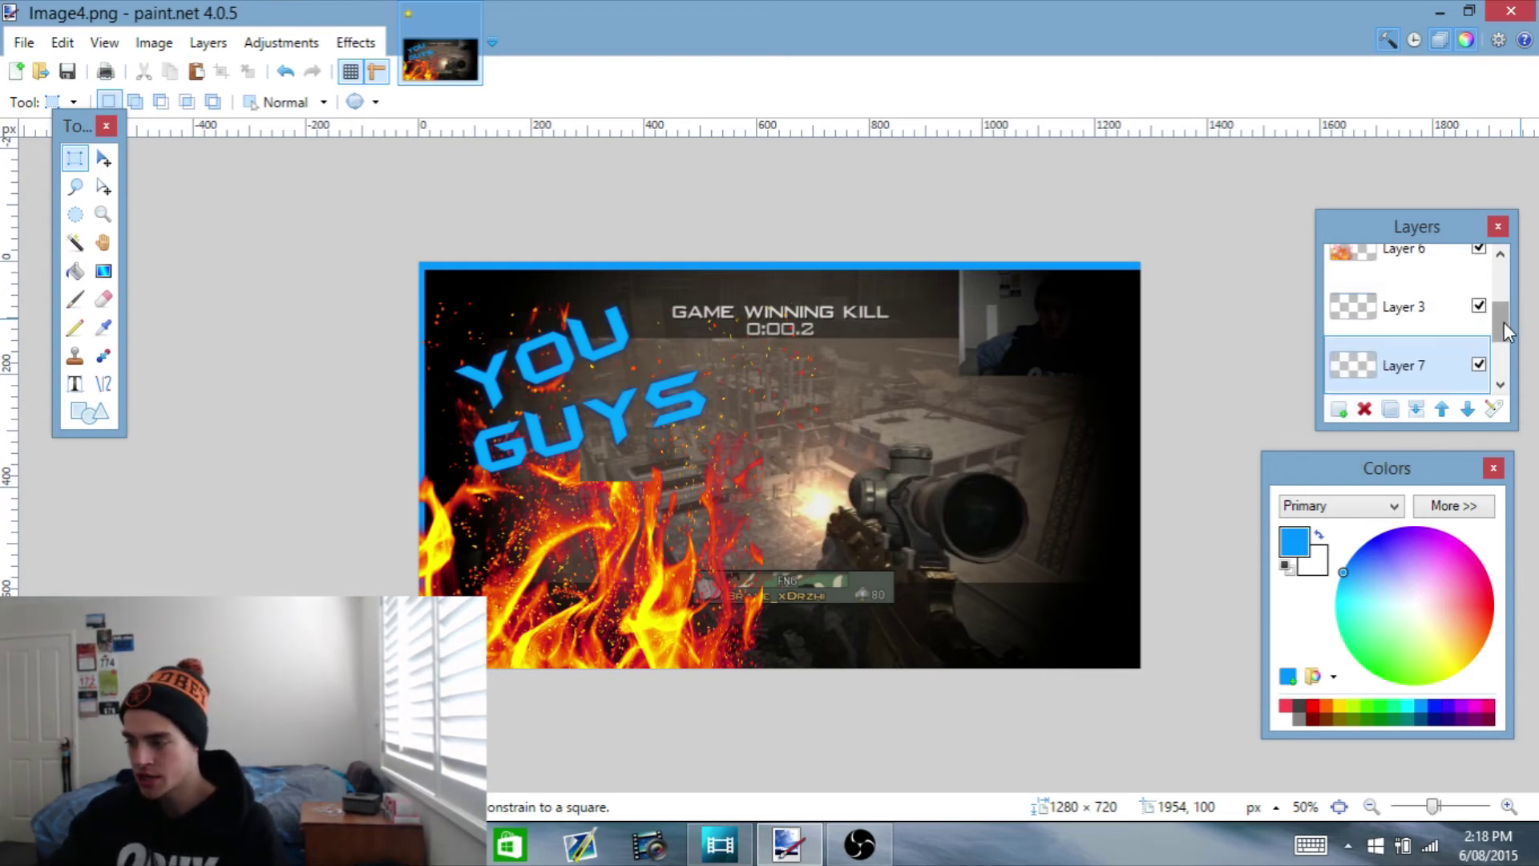
scroll(1504, 320, "down", 1)
left_click_drag(1502, 340, 1502, 370)
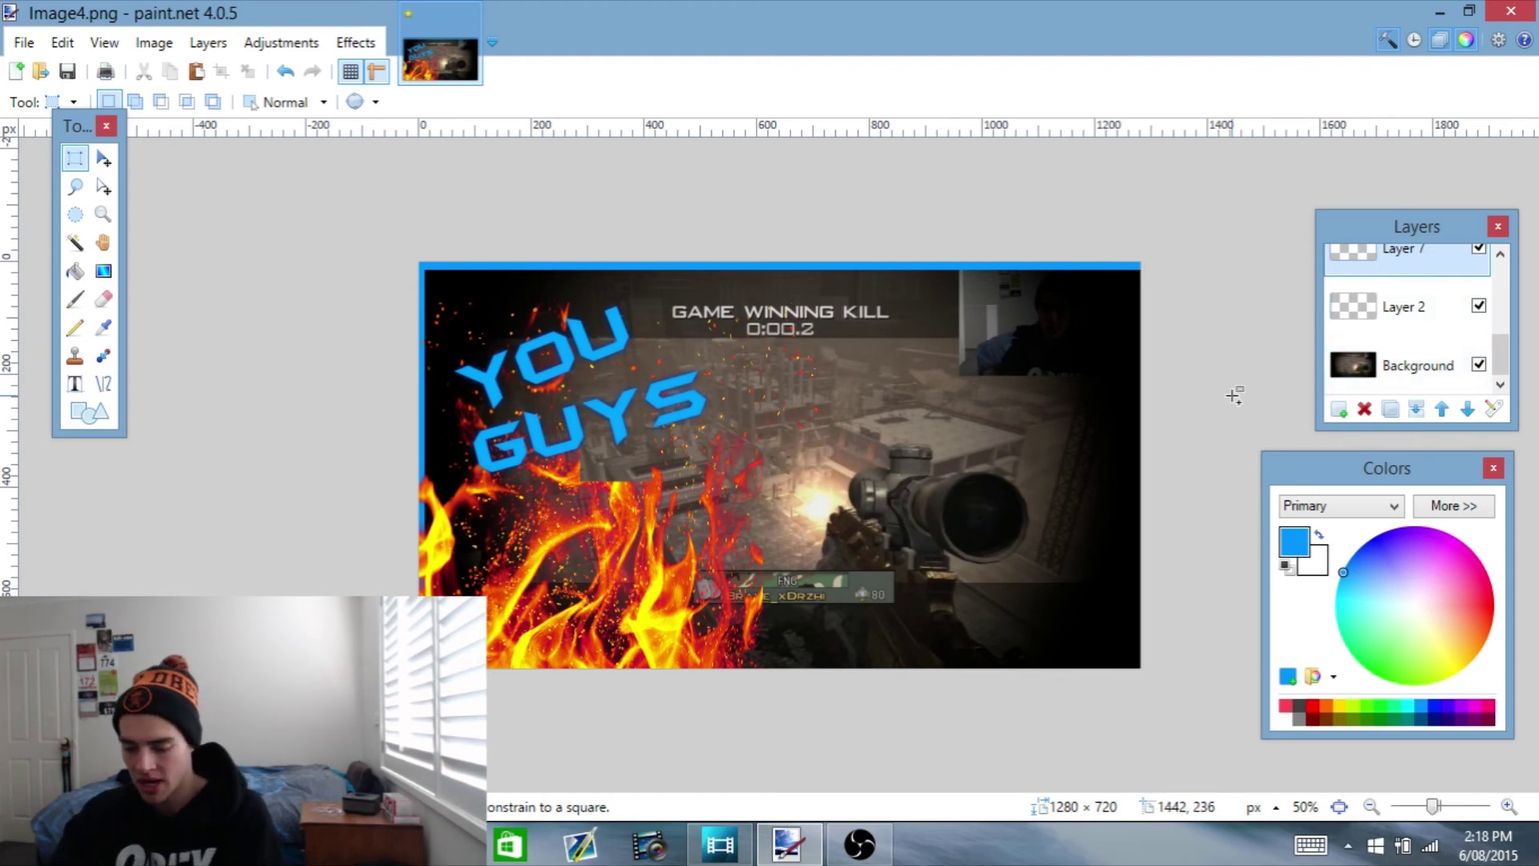
Paste the blue glow onto the new layer, shrink it, and place it behind the Y of YOU
key("ctrl+v")
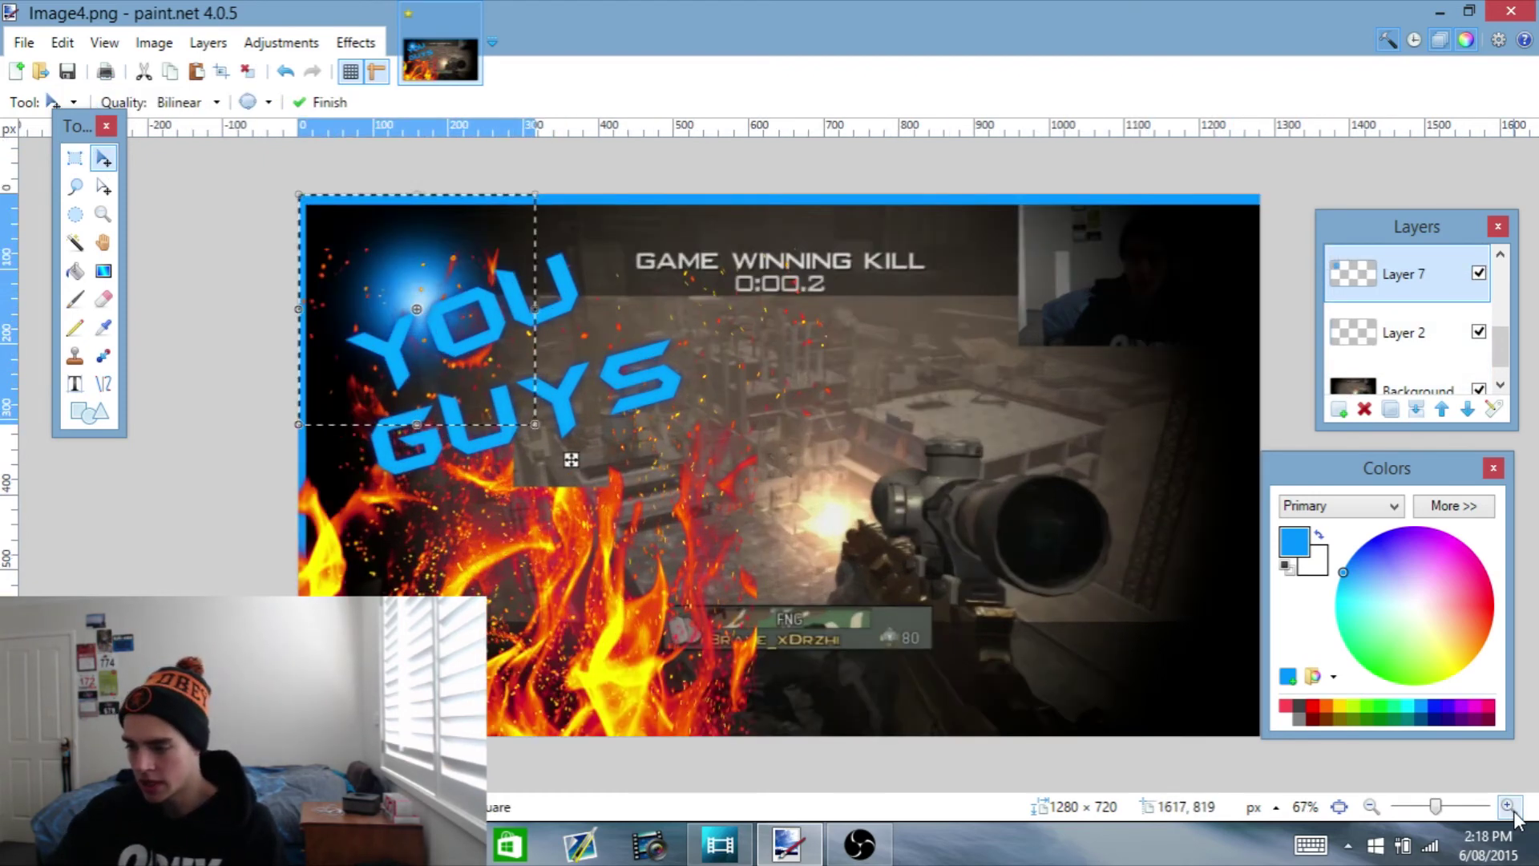
left_click(1509, 806)
left_click_drag(468, 302, 441, 343)
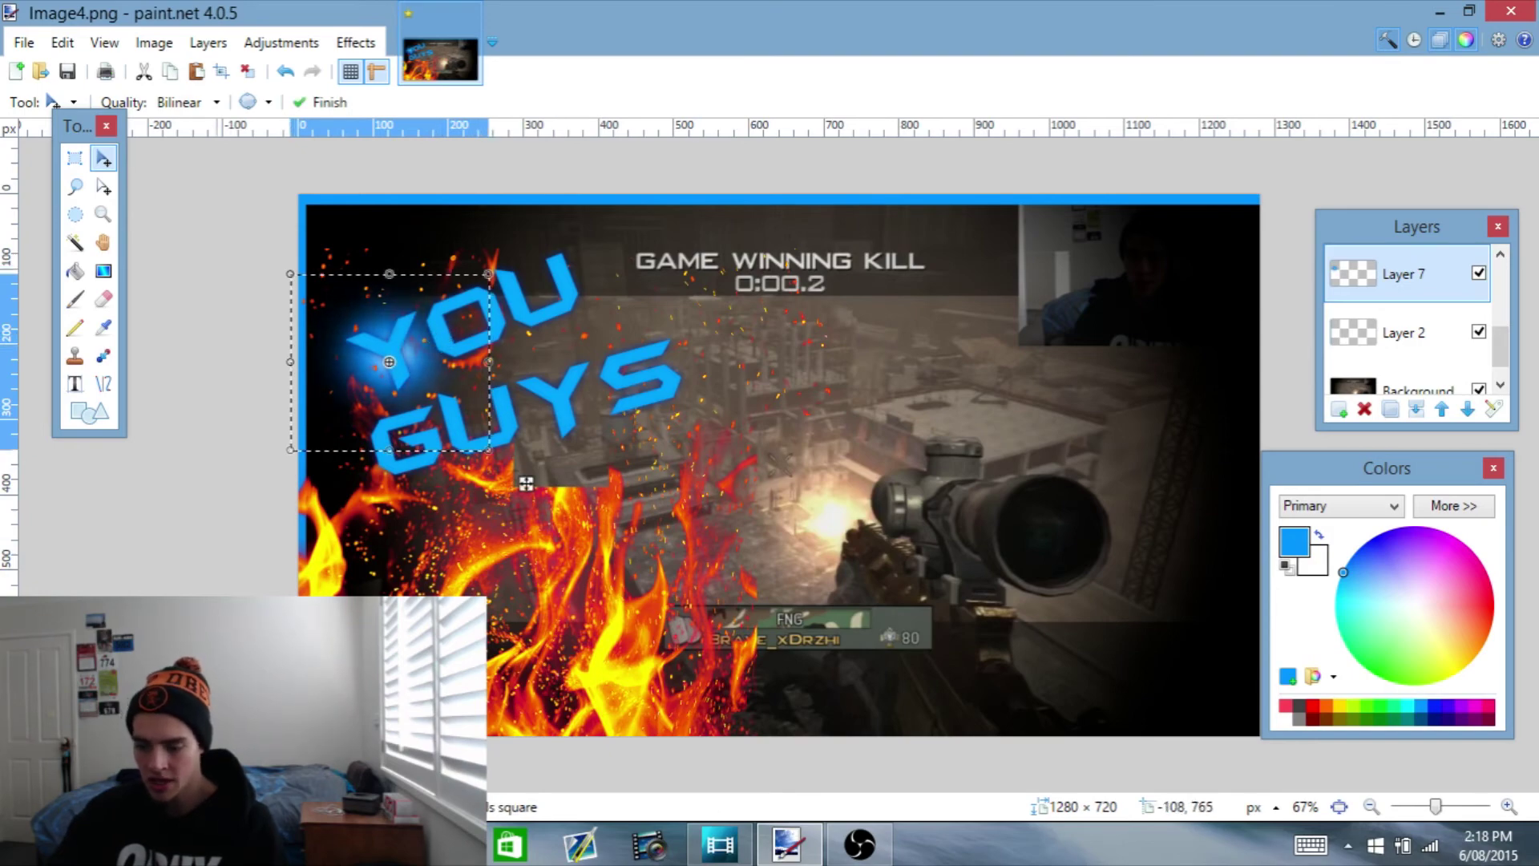
Check the example thumbnail on the YouTube channel page in Opera, and return to paint.net to deselect the placed glow
key("alt+Tab")
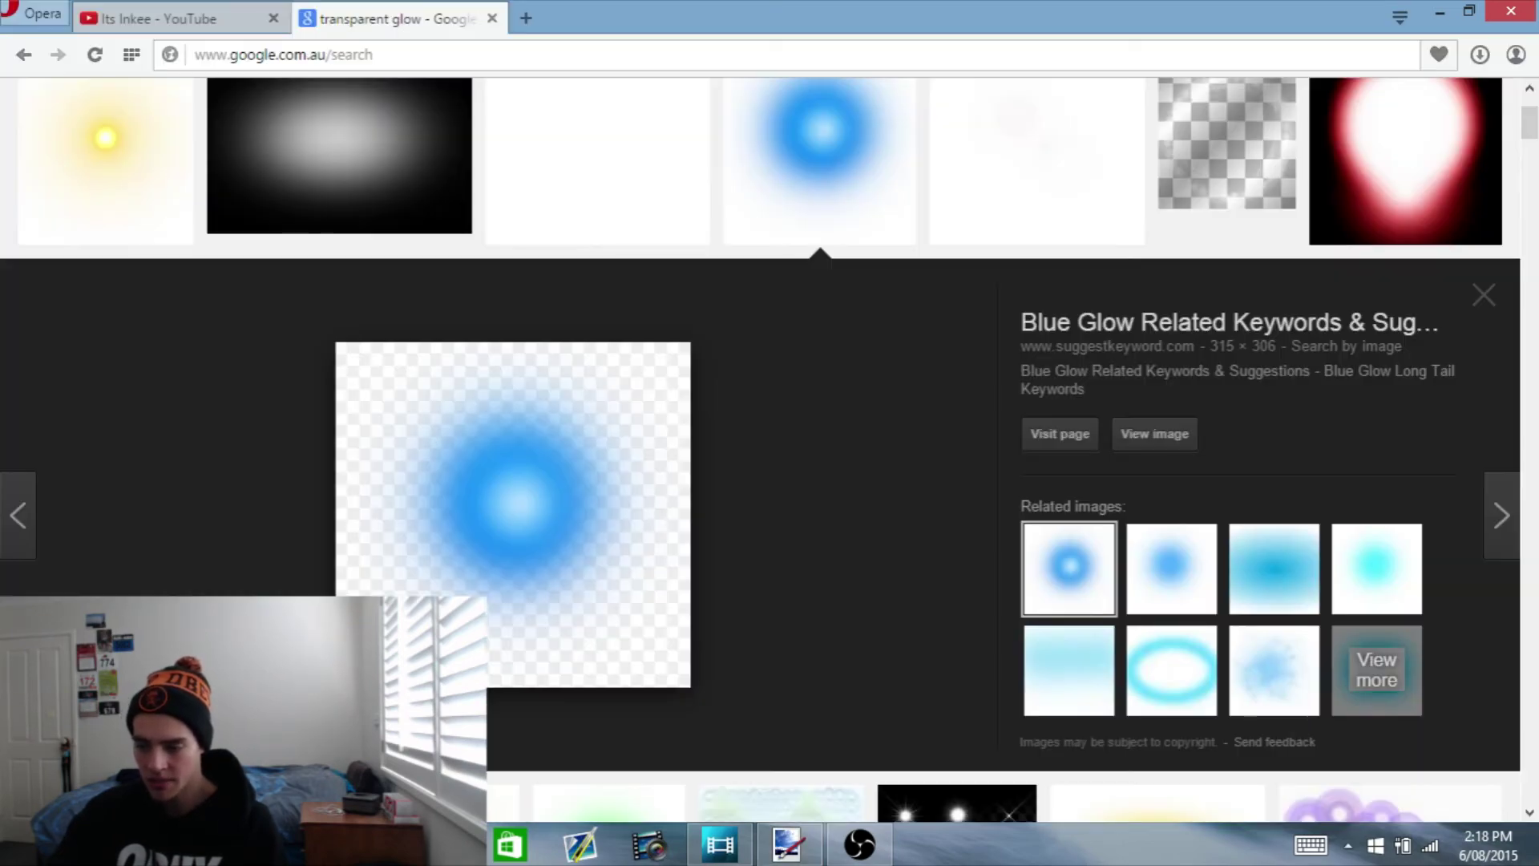
left_click(132, 16)
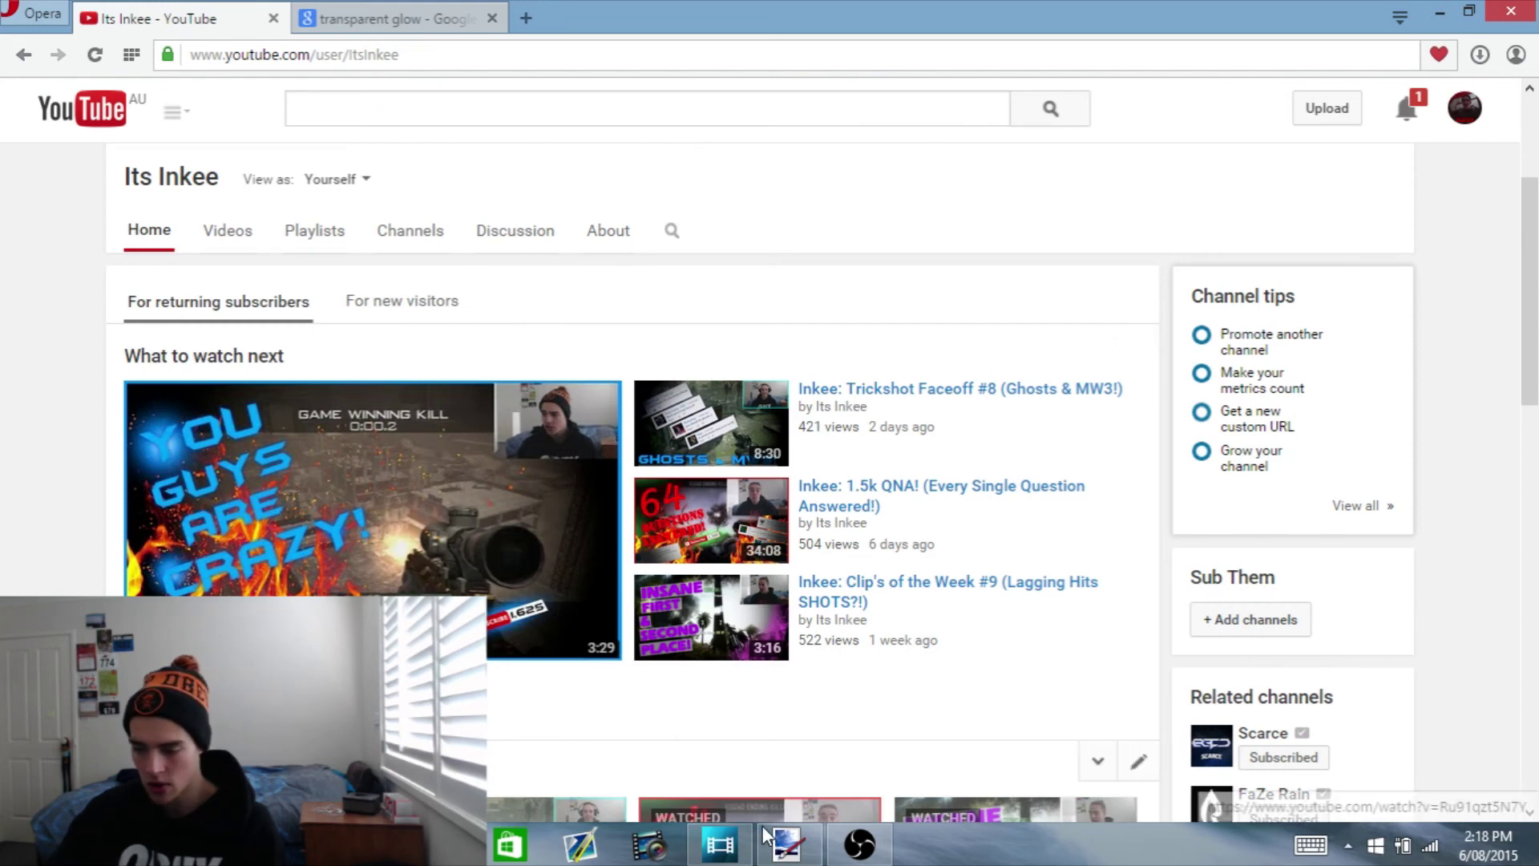
left_click(787, 847)
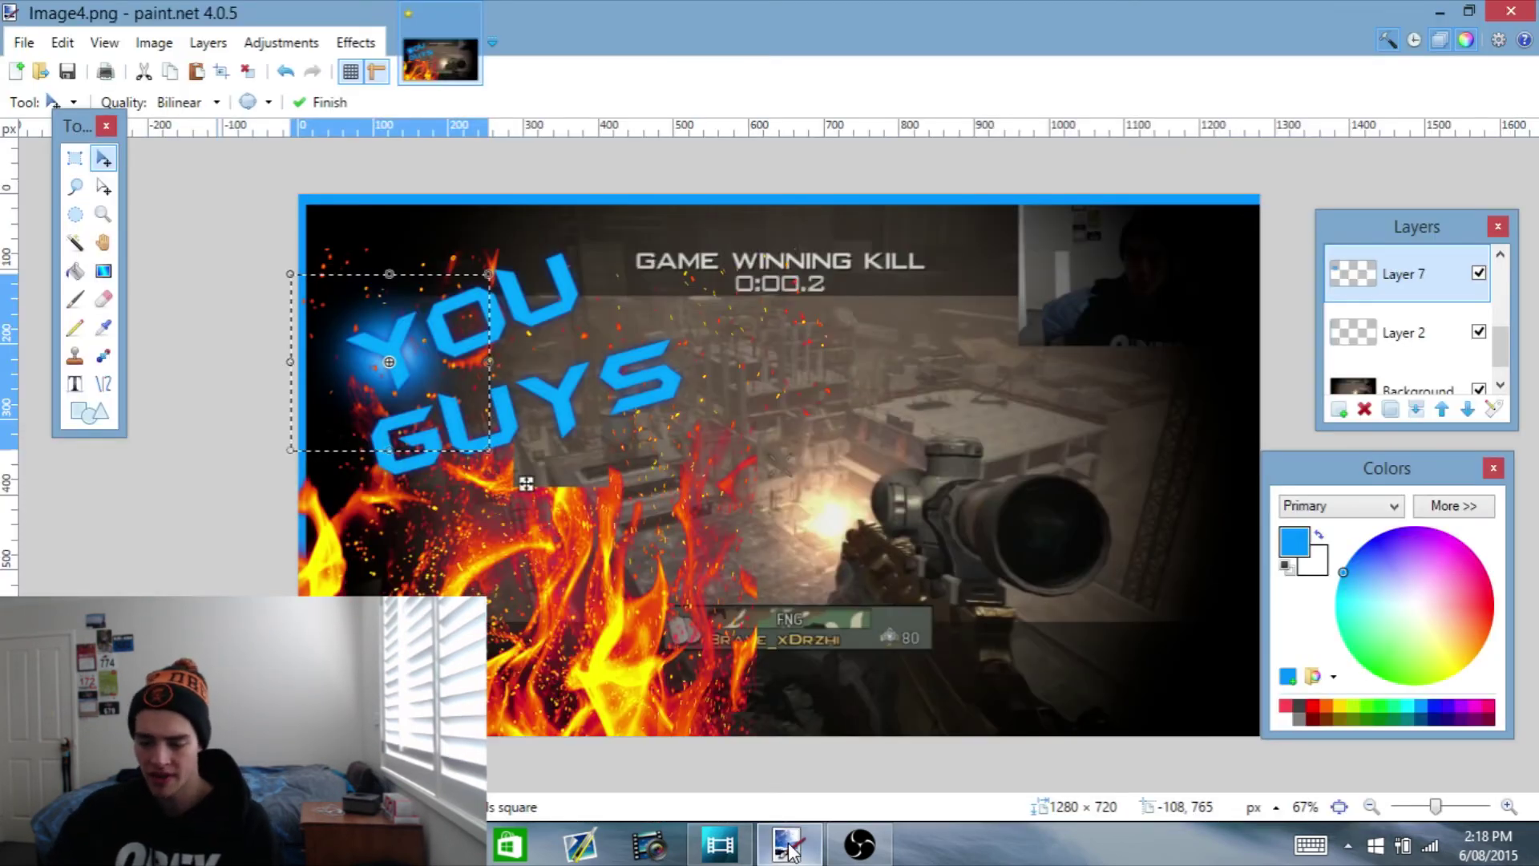
key("ctrl+d")
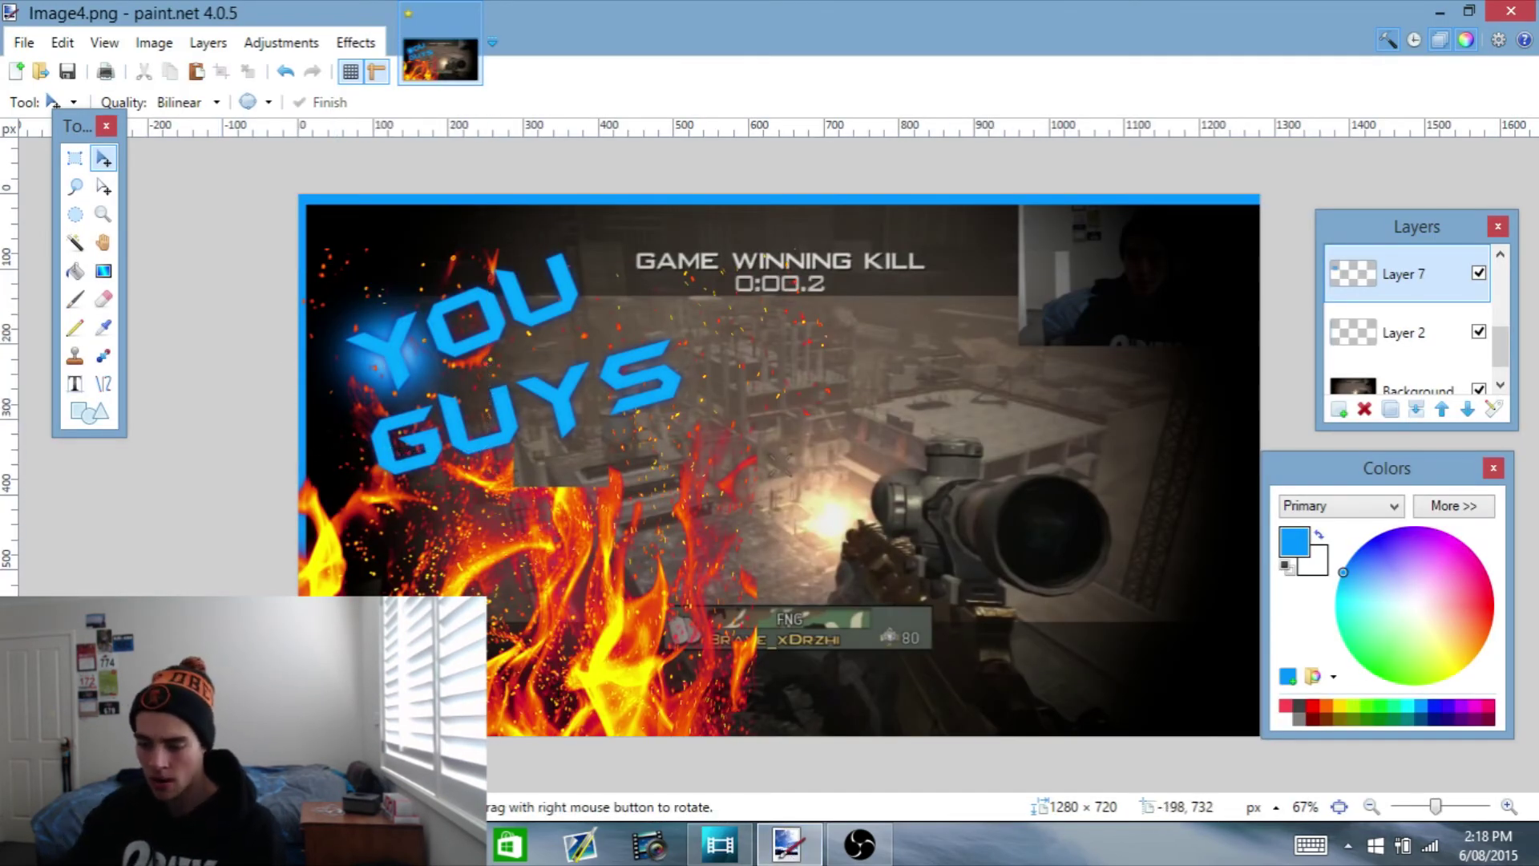
Switch to Opera, search Google Images for "transparent subscriber", and open the 2400 × 600 red SUBSCRIBE button result from jrzgirlz.com
key("alt+Tab")
left_click(401, 19)
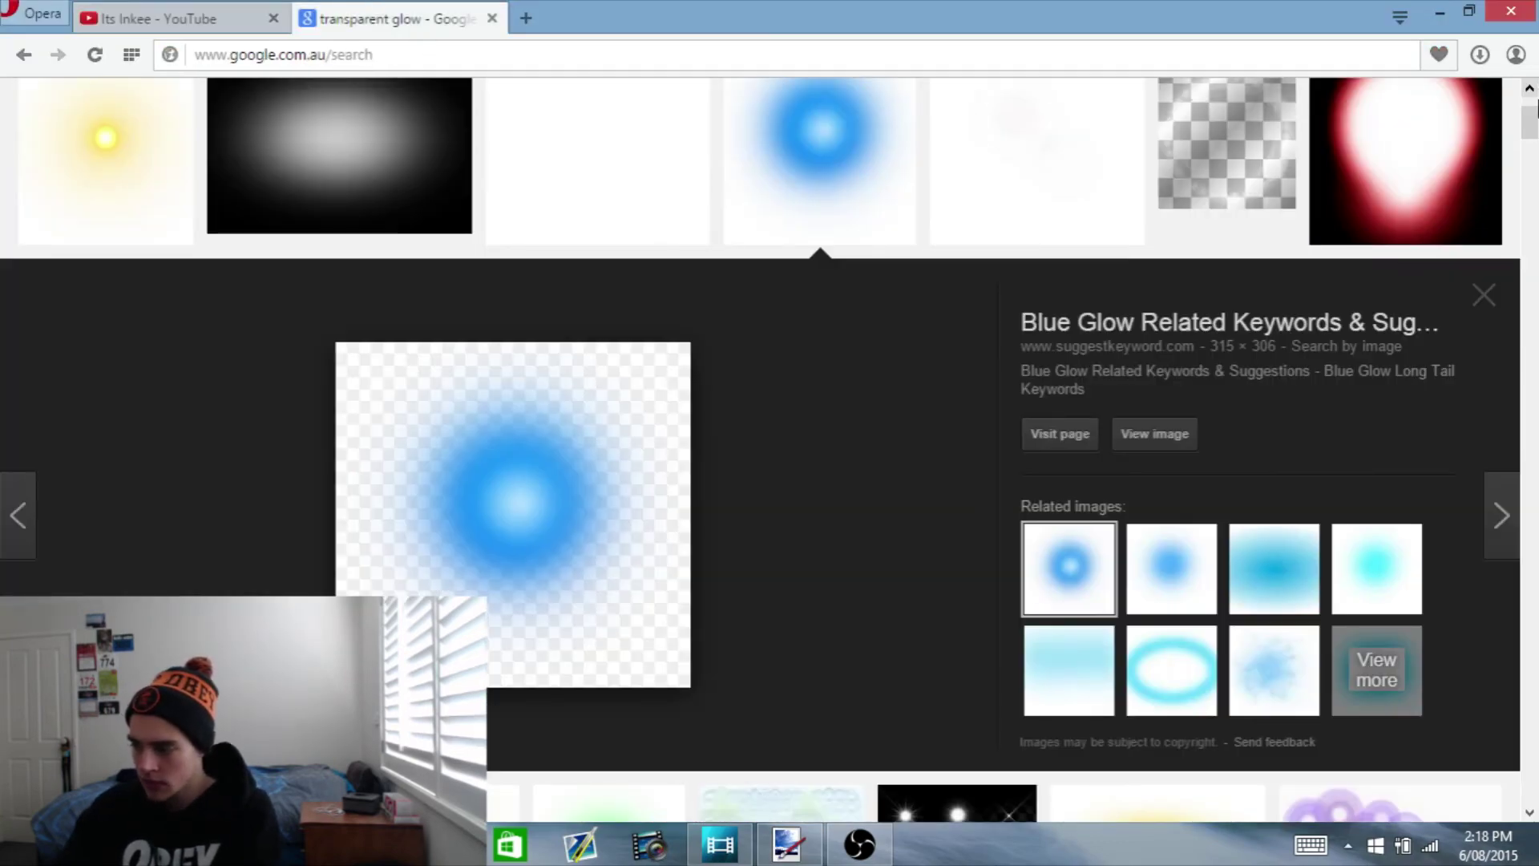
scroll(1533, 108, "up", 3)
left_click(275, 114)
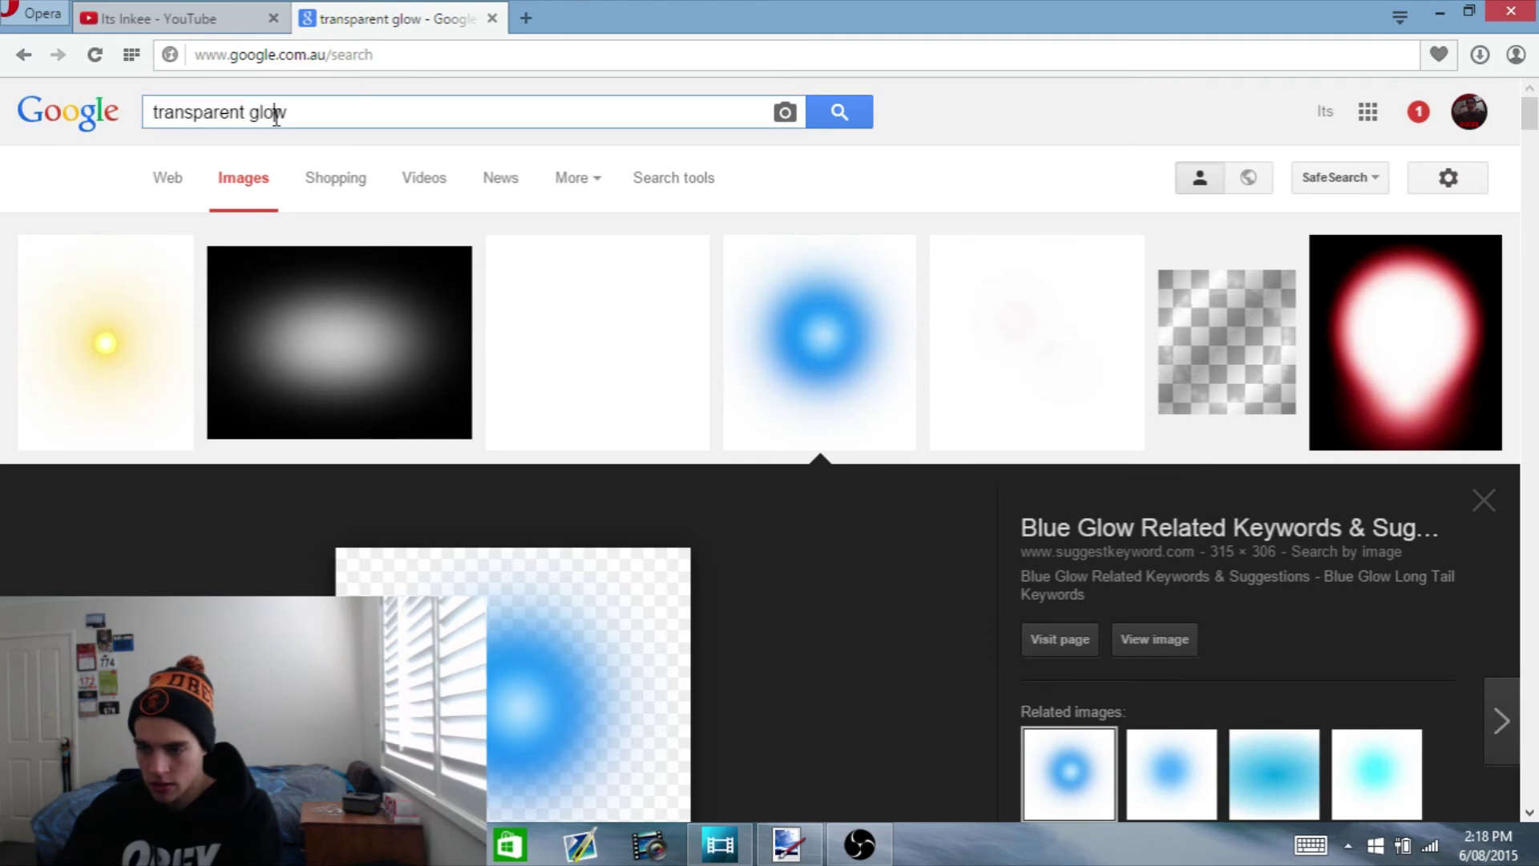
double_click(275, 115)
type("subscri")
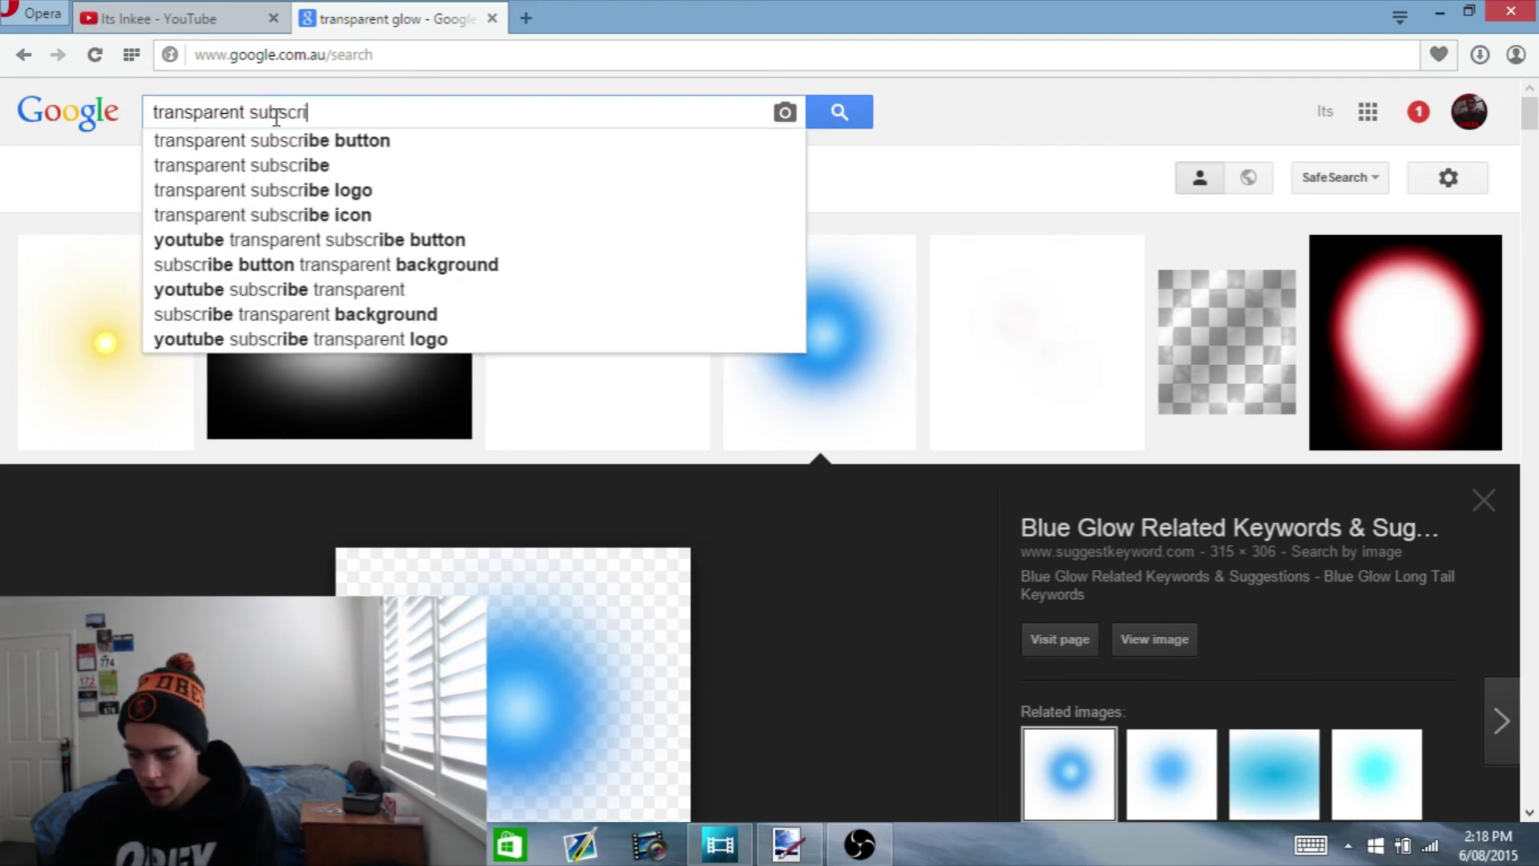
type("ber")
key("Return")
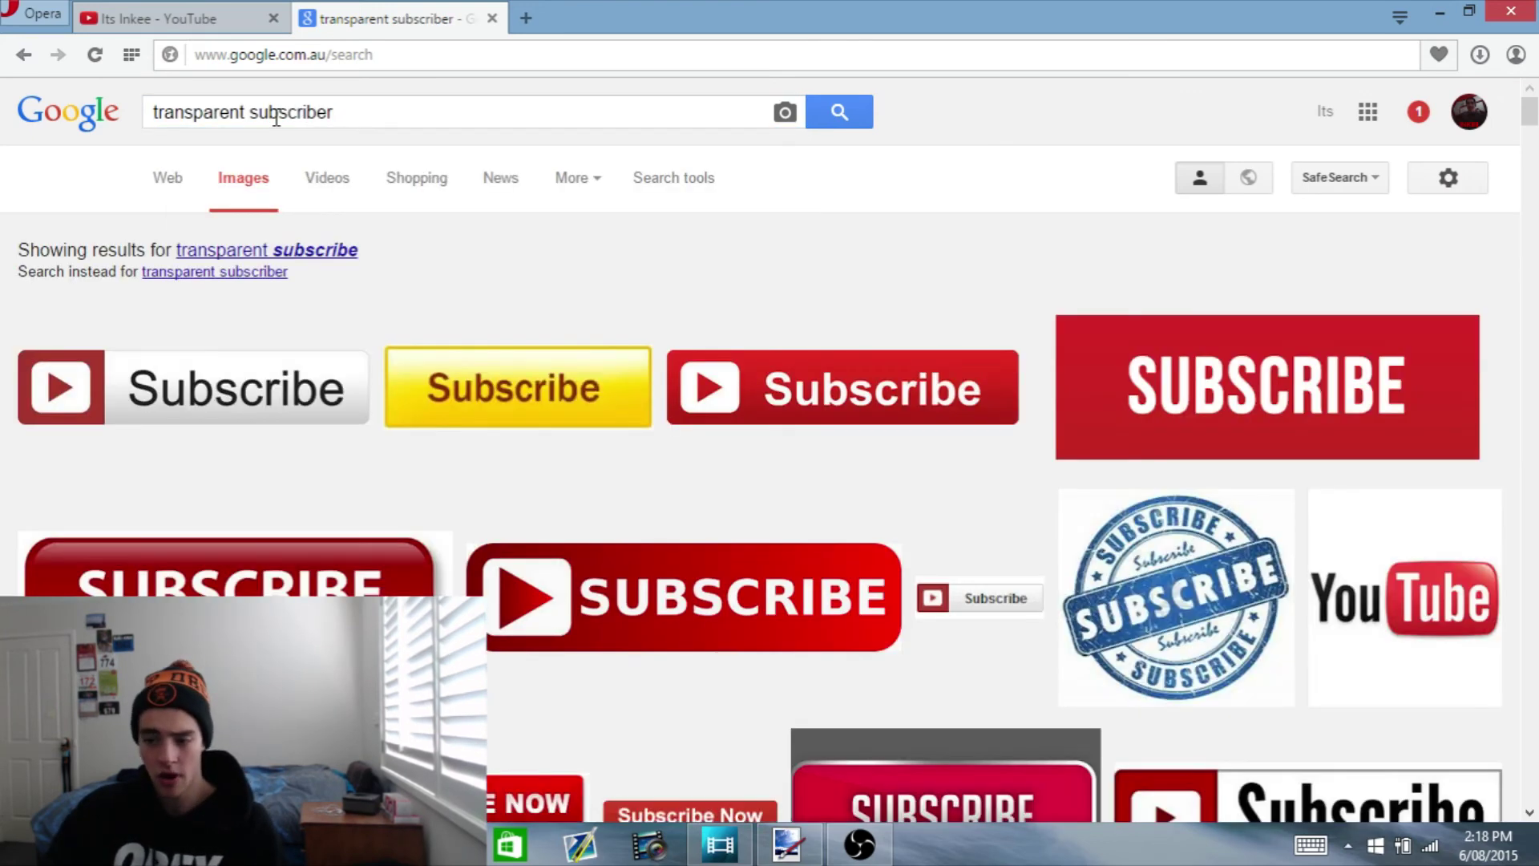
left_click(611, 552)
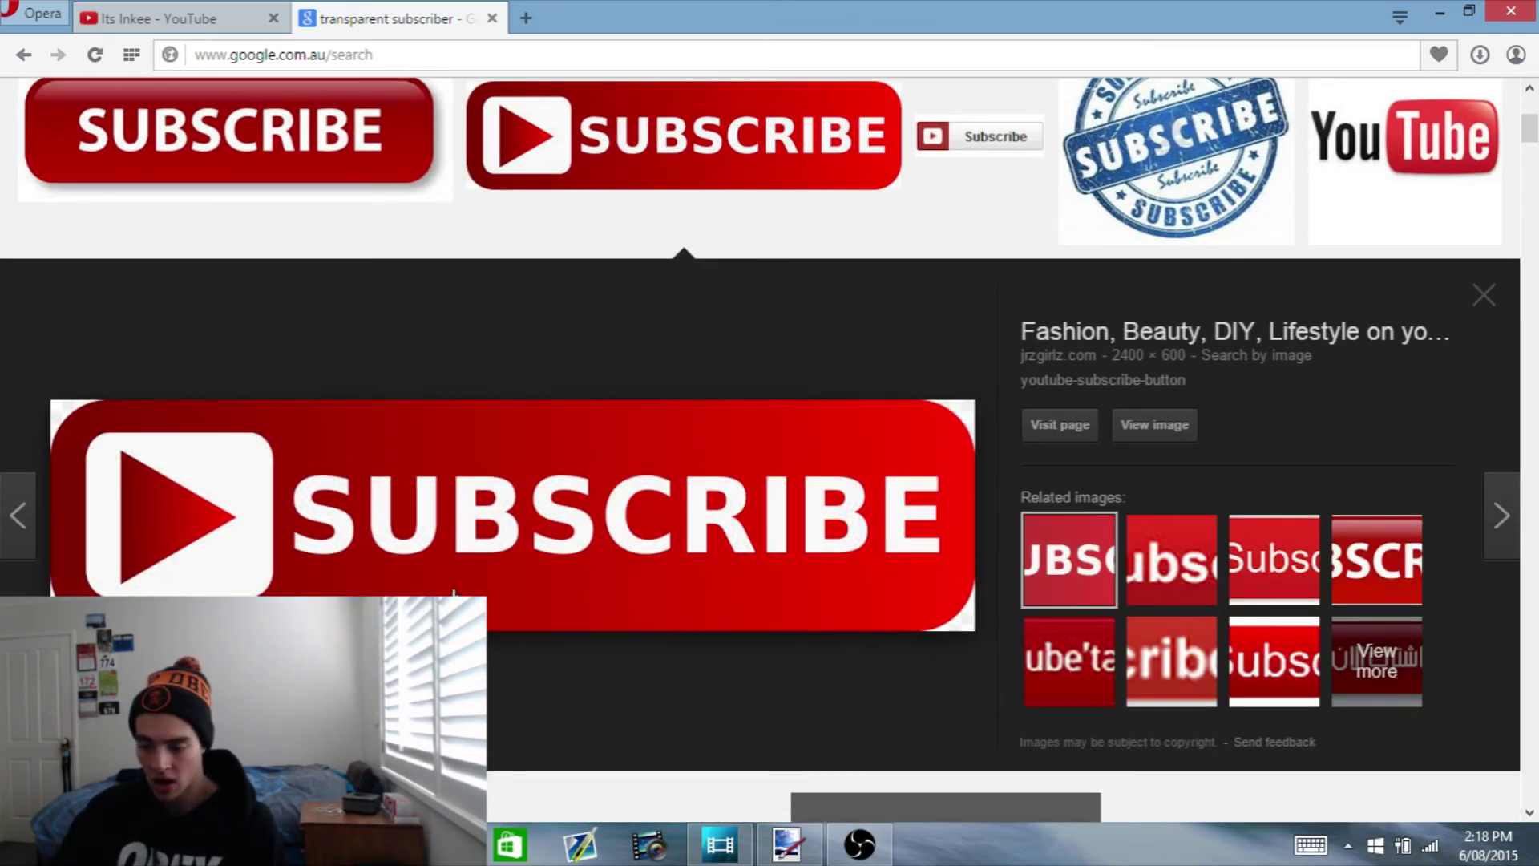
Return to paint.net, add a new layer above Layer 7, and draw a small solid white rectangle below the rifle scope
left_click(788, 843)
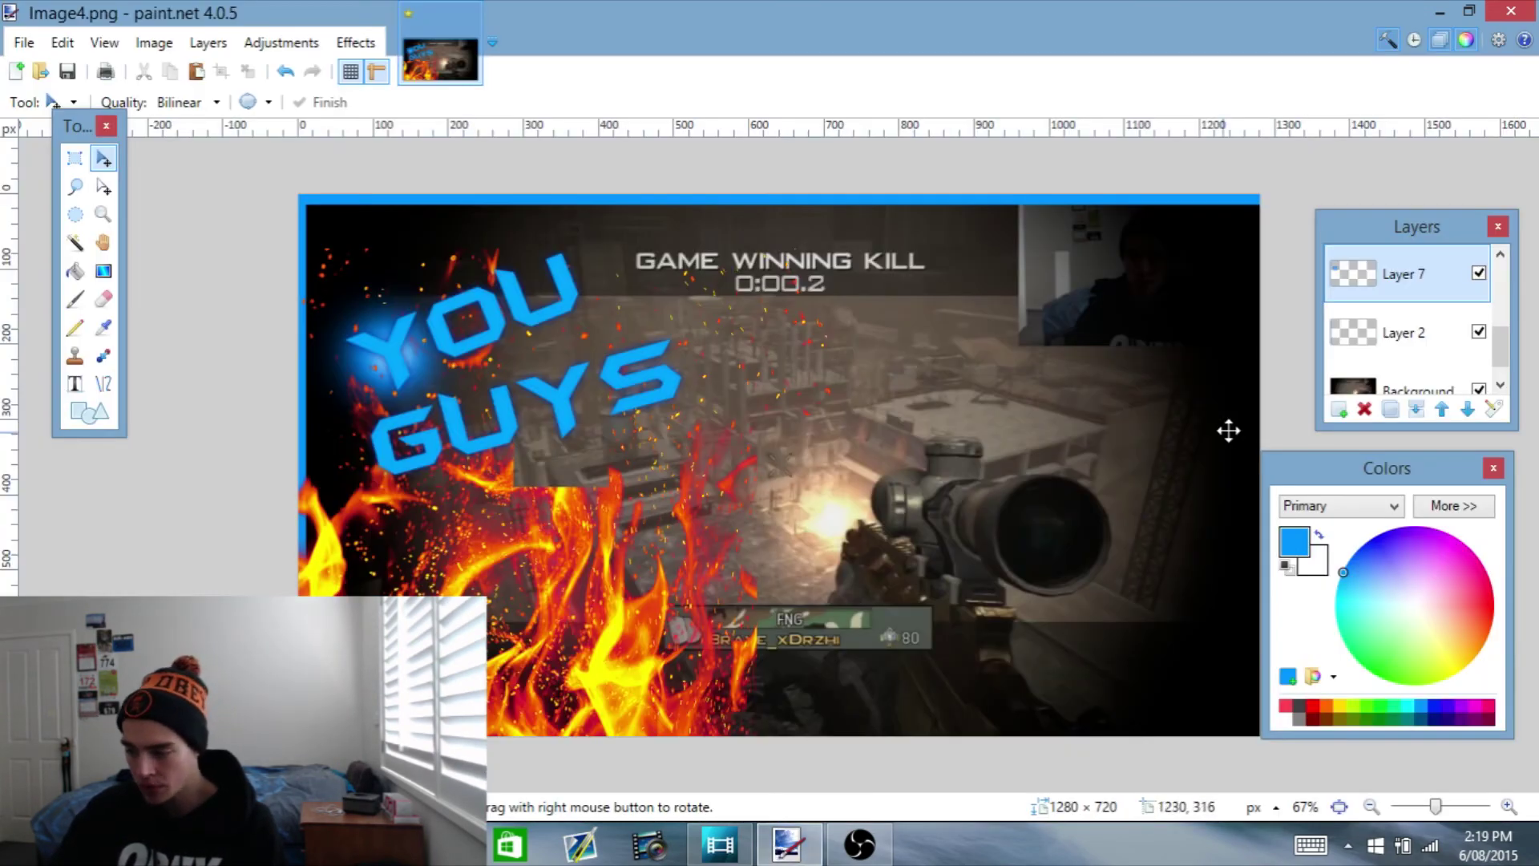
left_click(1339, 410)
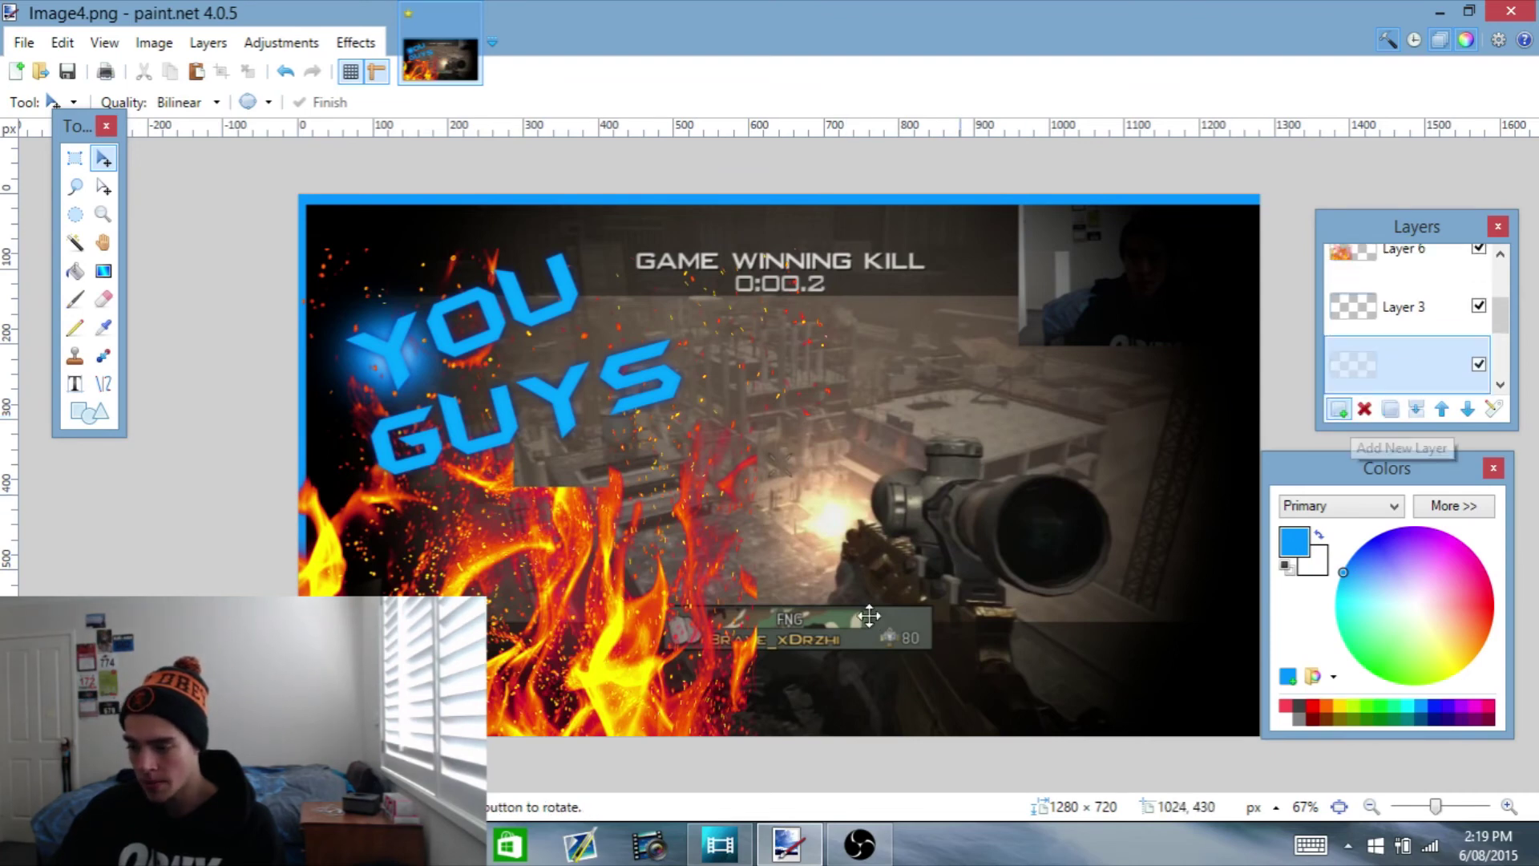
left_click(90, 413)
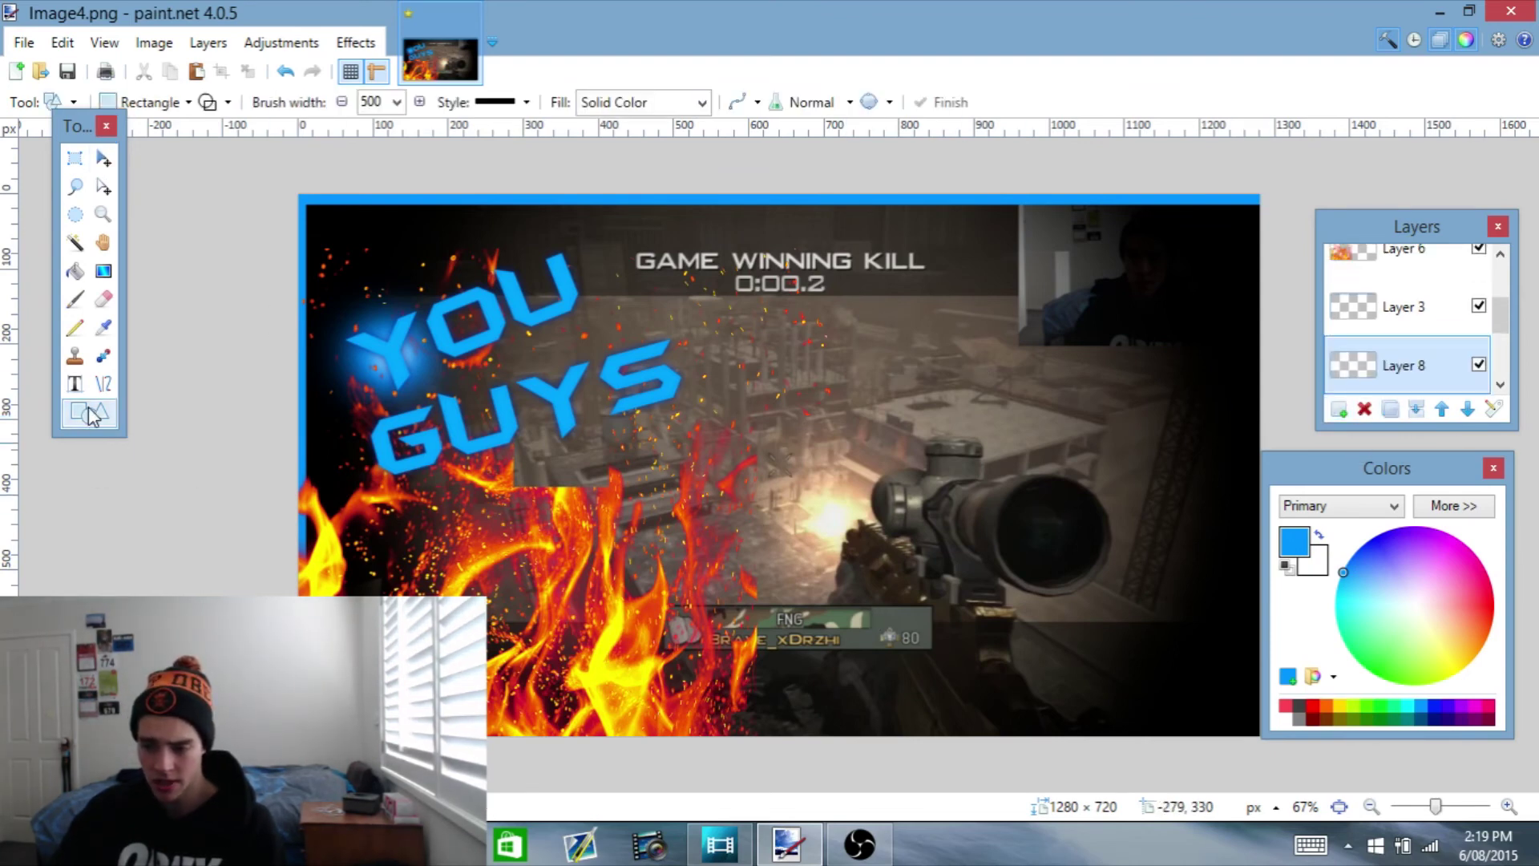
left_click(1285, 717)
left_click_drag(966, 607, 1081, 645)
left_click(103, 158)
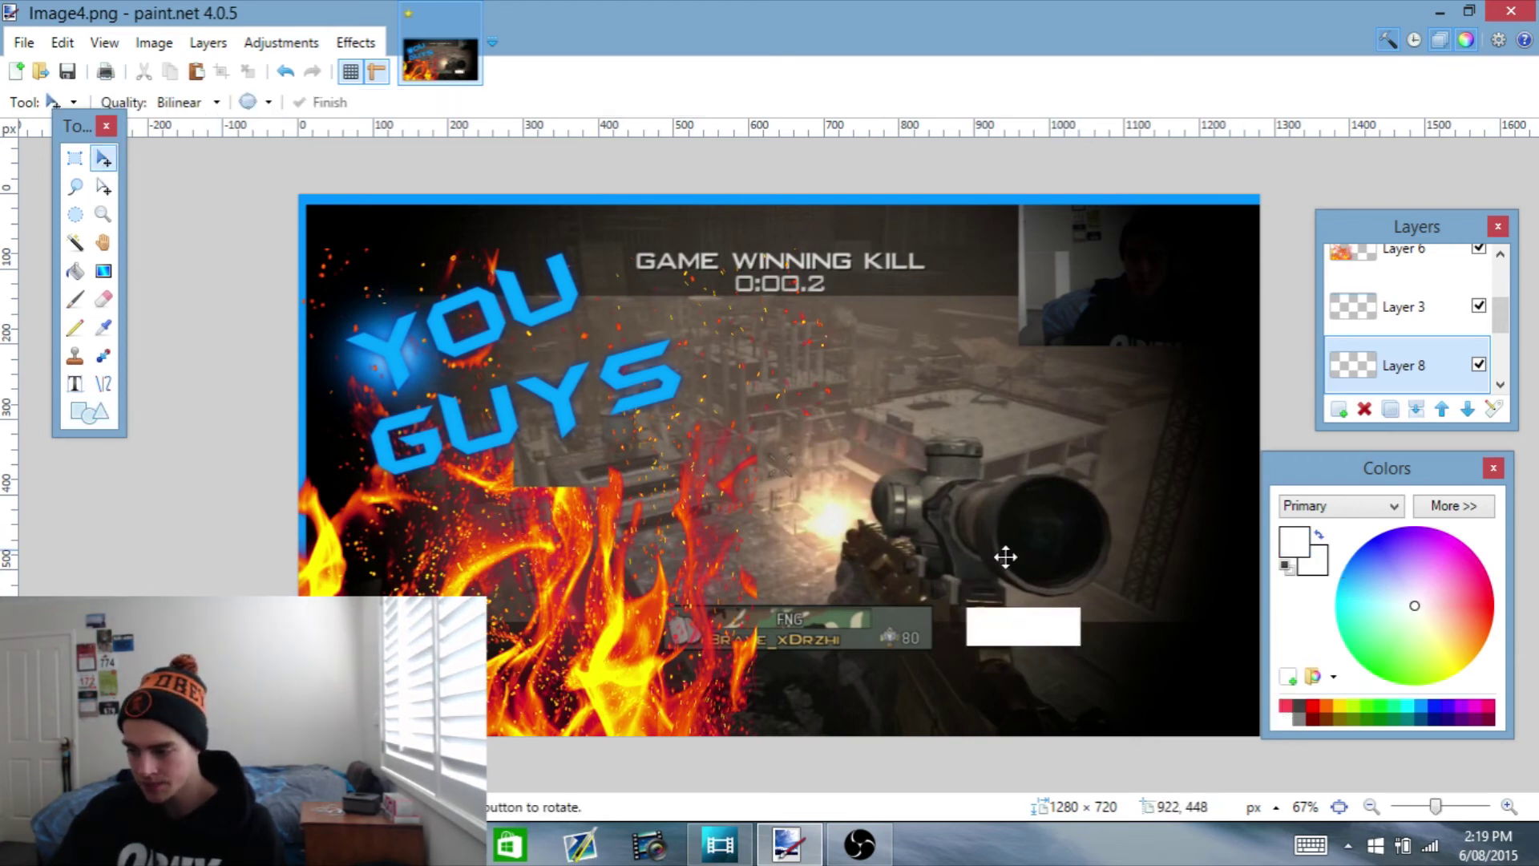
Rotate the white rectangle's layer content about 25°, place the rectangle over the rifle scope, and deselect
key("ctrl+a")
left_click_drag(930, 172, 944, 514)
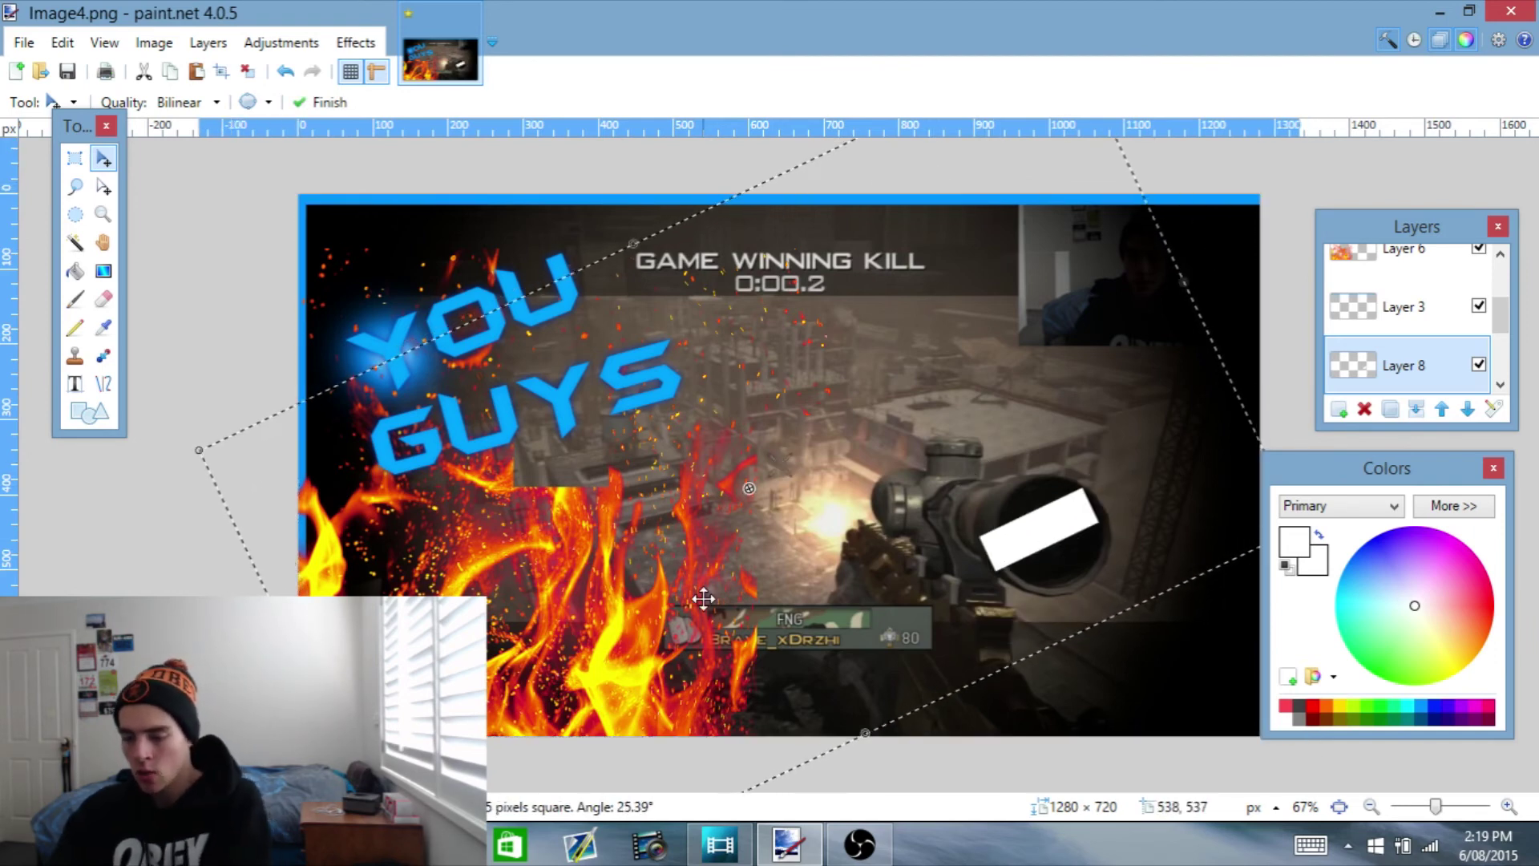
key("ctrl+d")
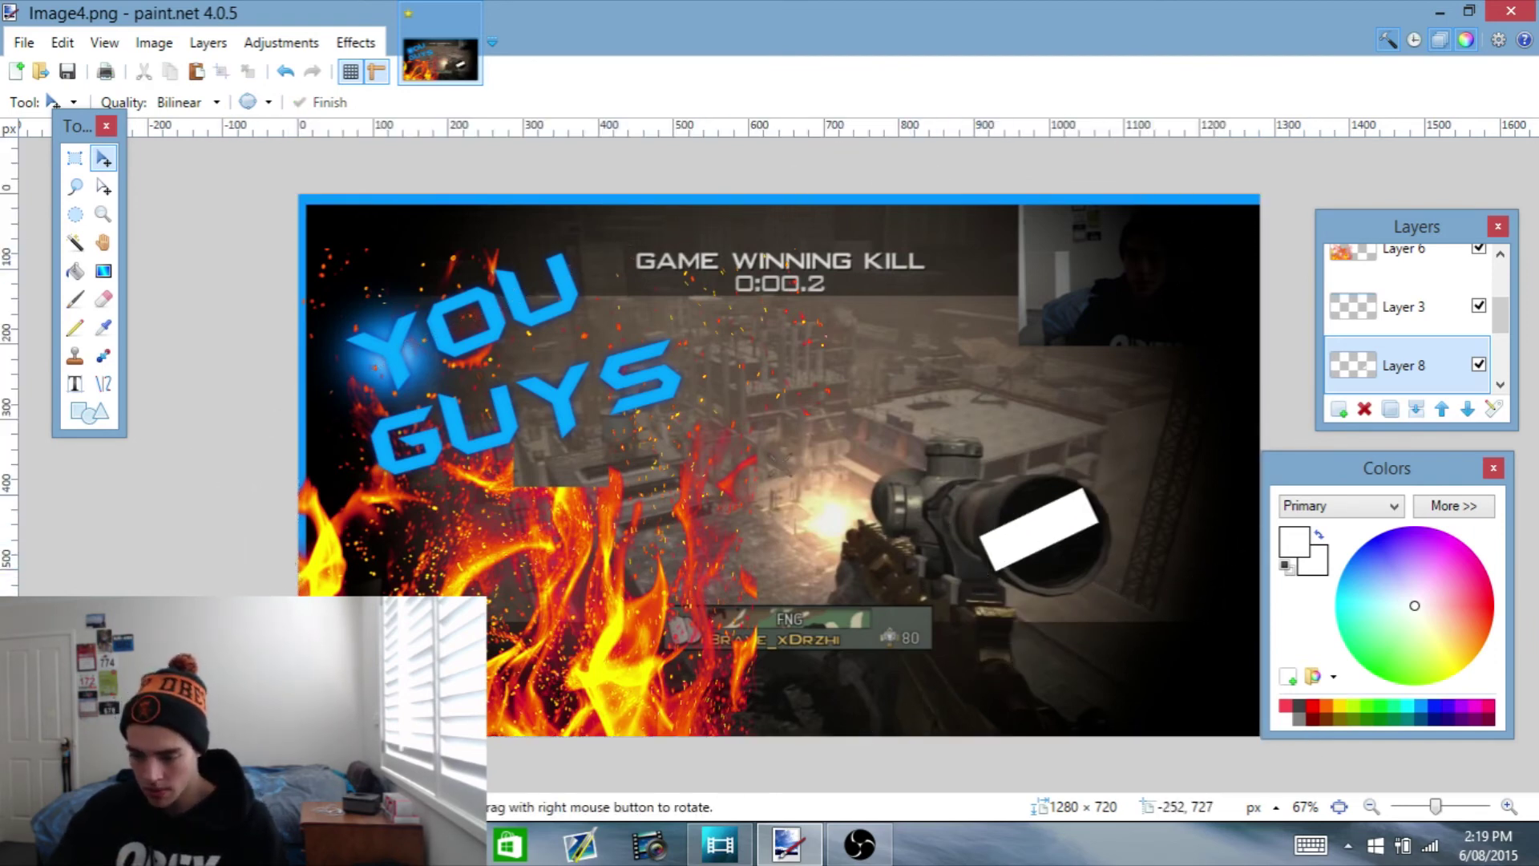
Check the subscribe graphic in the example thumbnail on the YouTube channel page in Opera, and return to paint.net
key("alt+Tab")
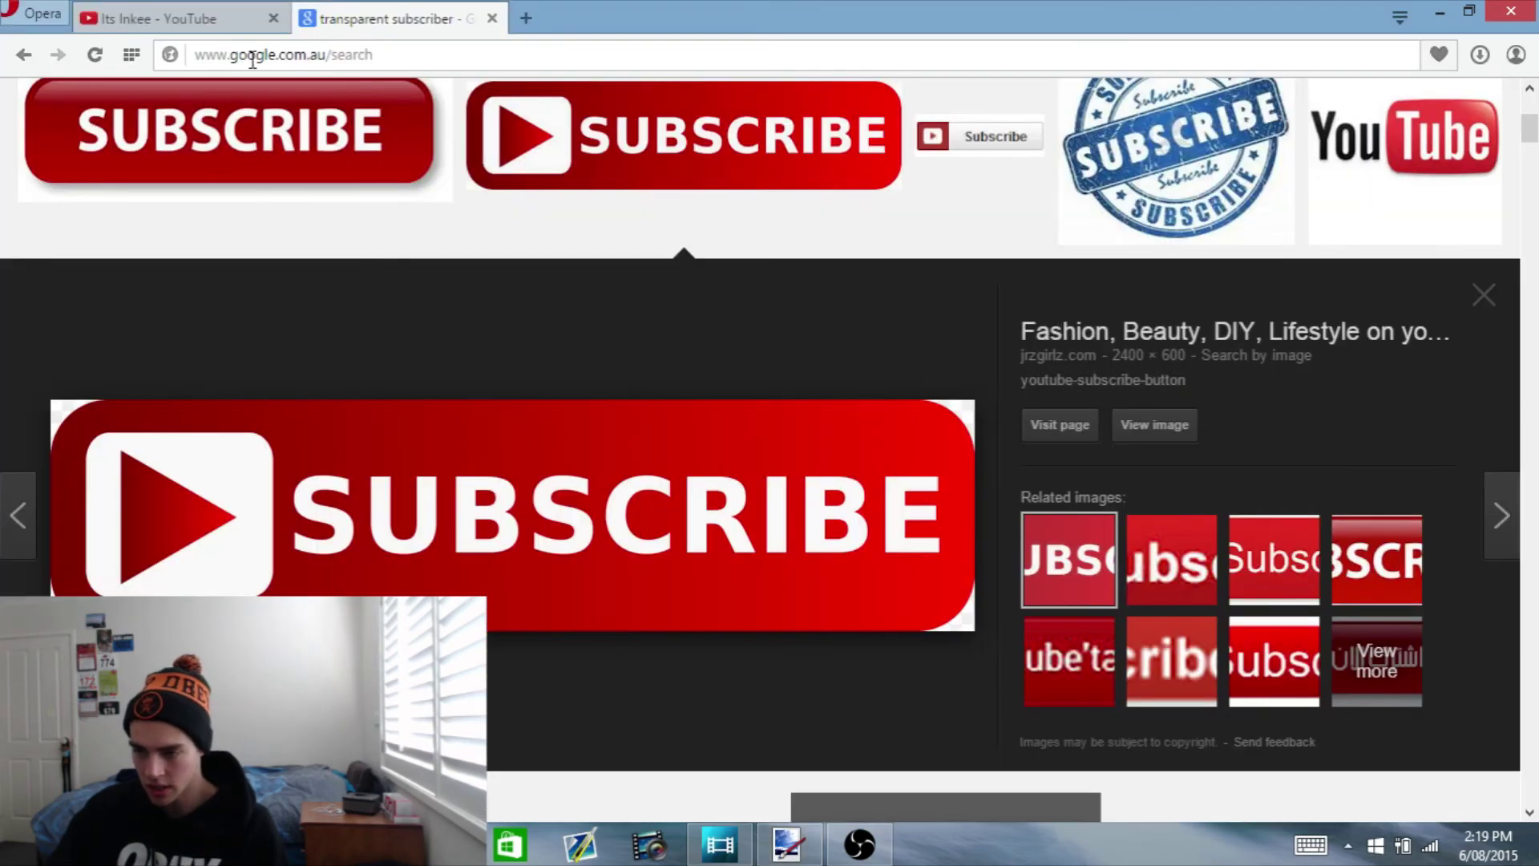
left_click(153, 21)
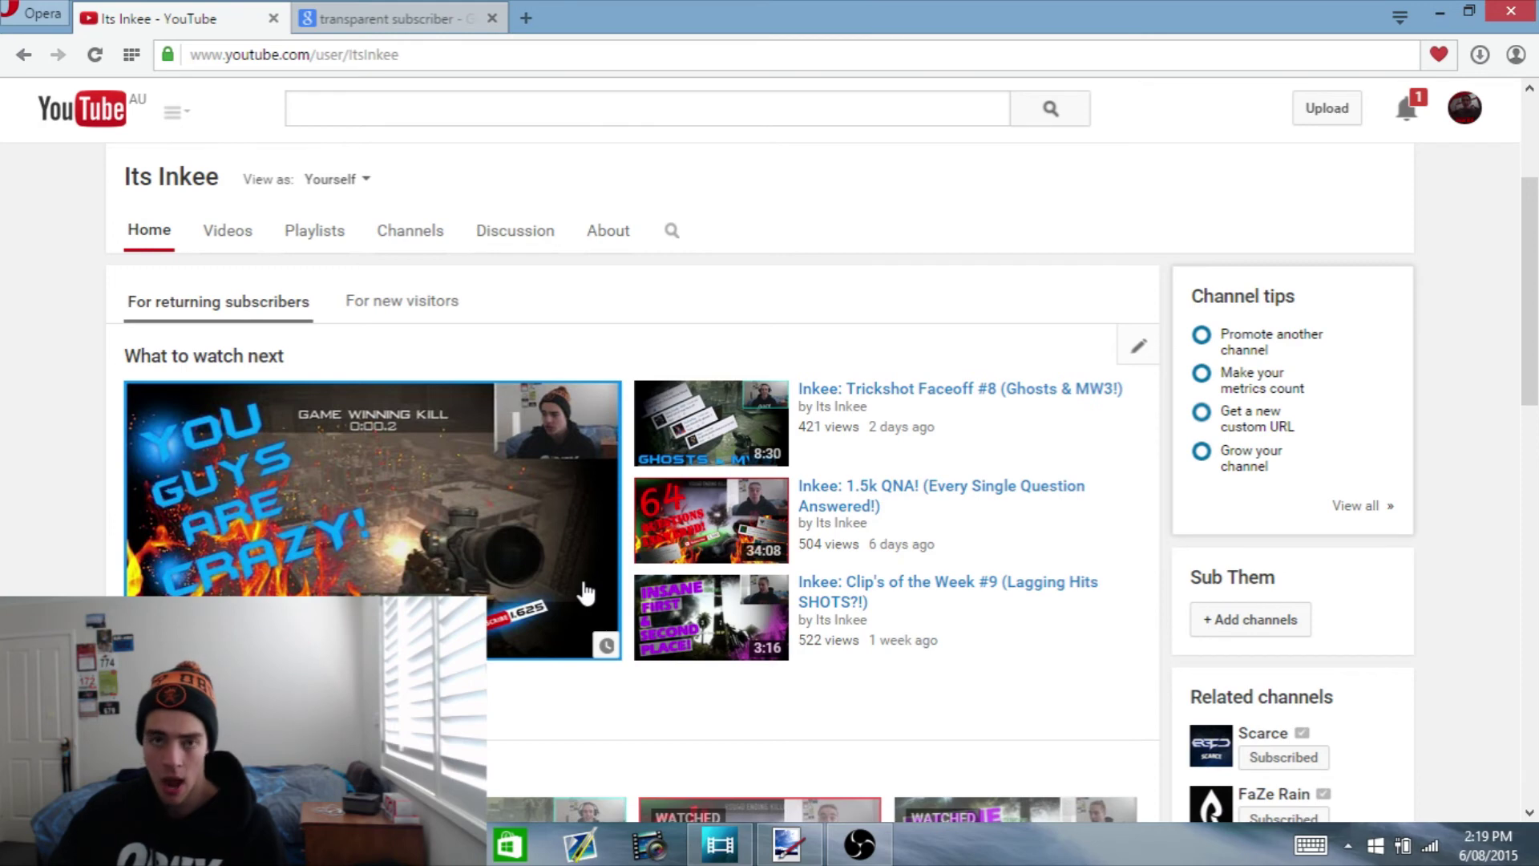
left_click(786, 849)
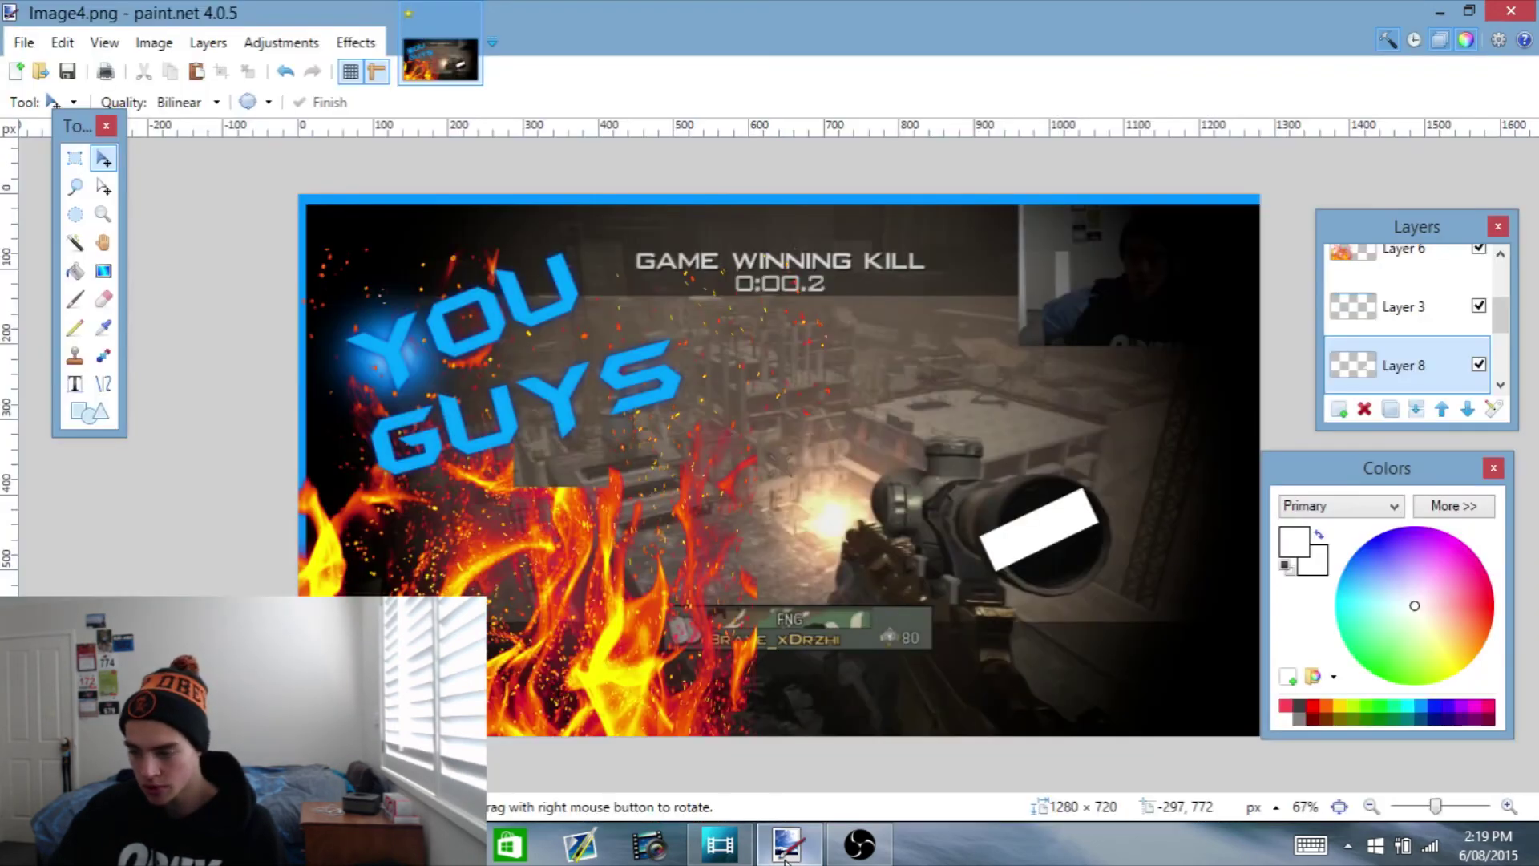
Add a new layer above Layer 8 and write the text 1,625 over the white rectangle in 96-point BatmanForeverAlternate
left_click(1340, 412)
left_click(74, 383)
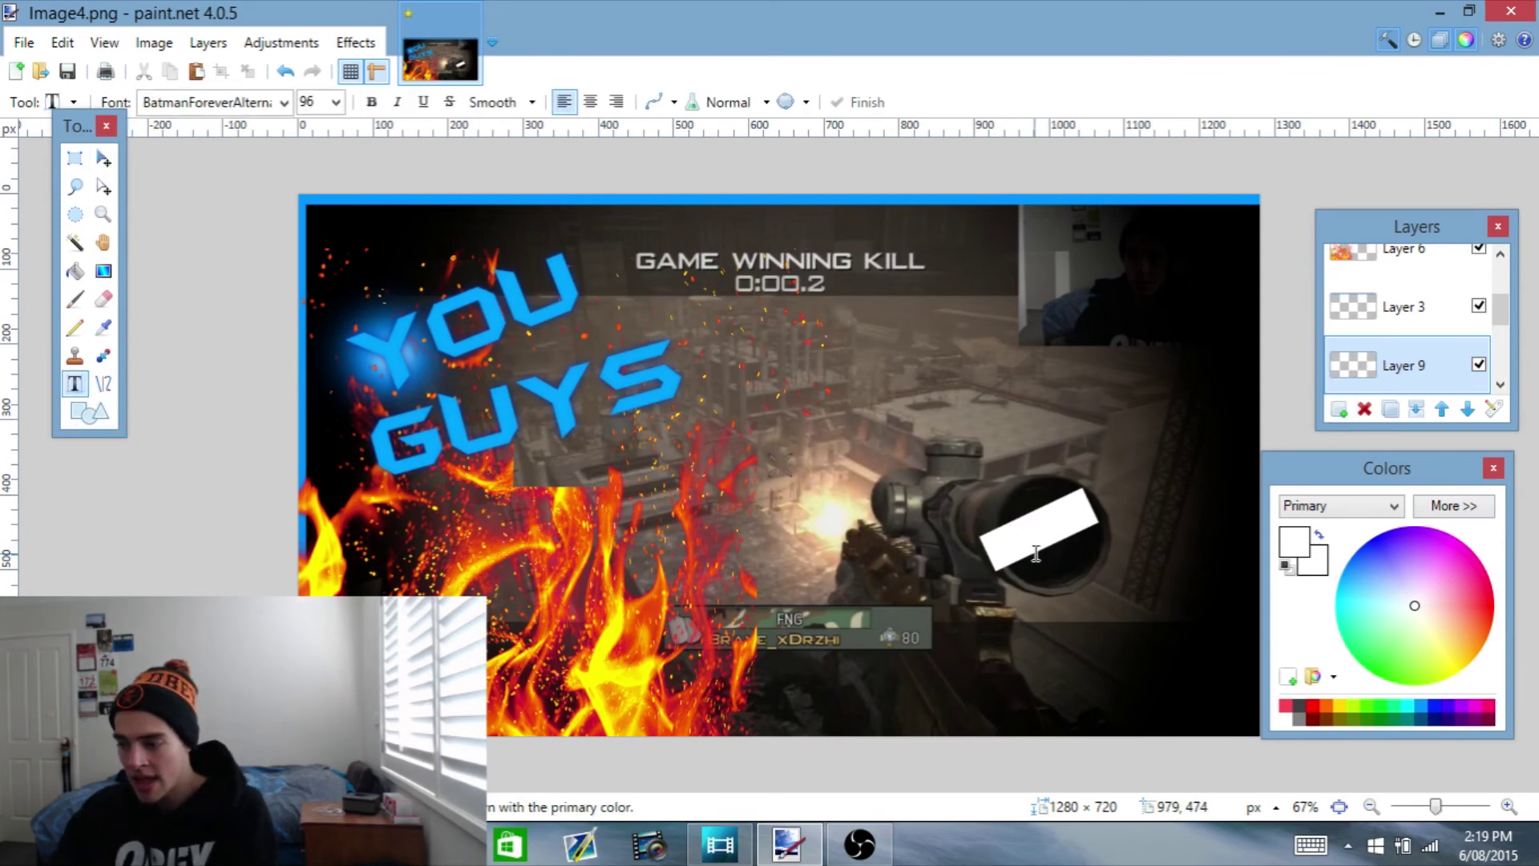
left_click(985, 545)
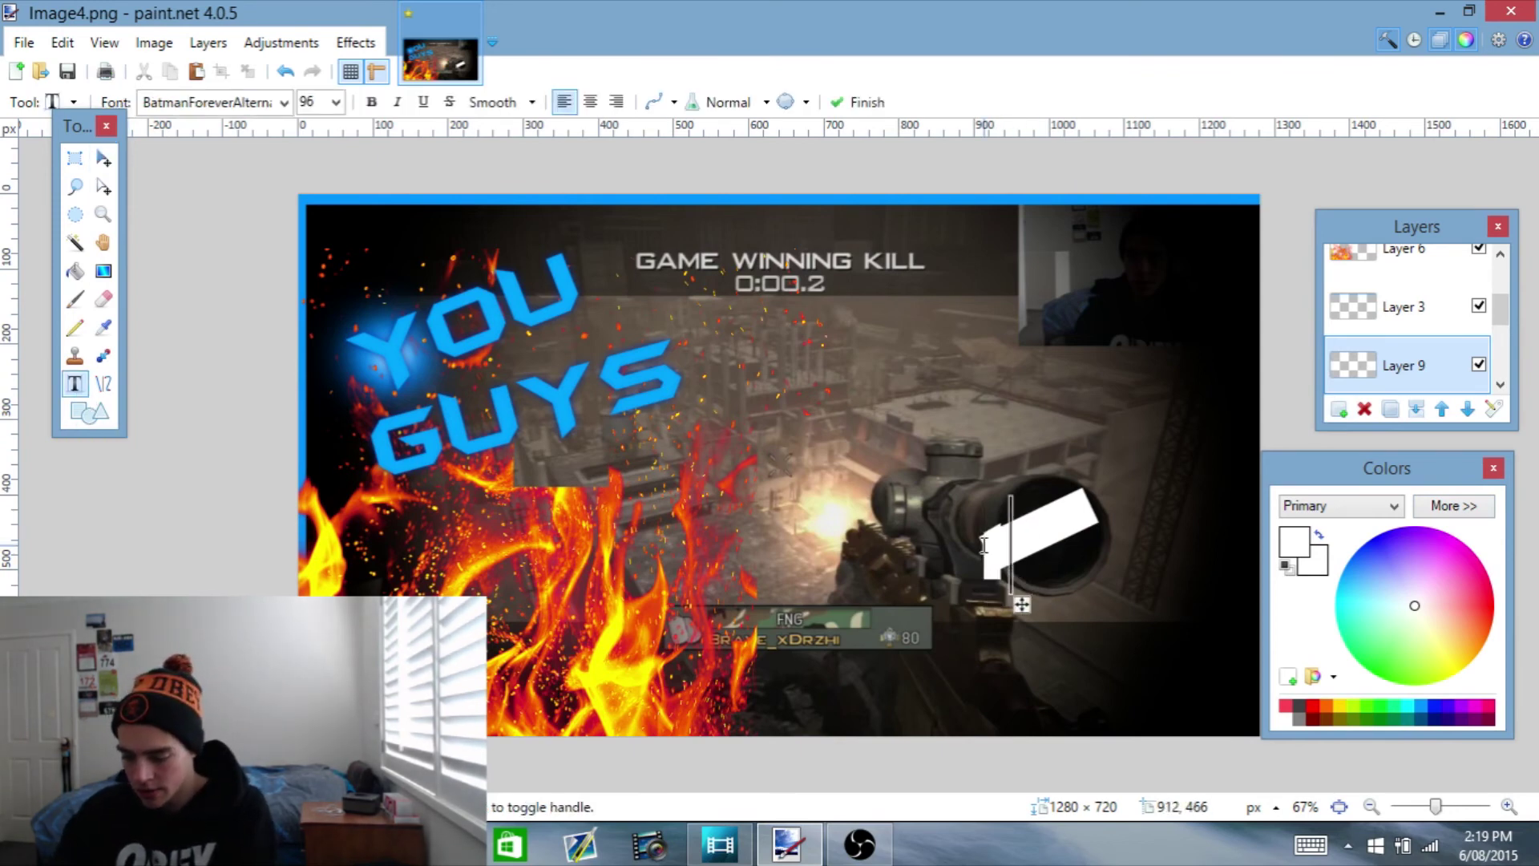
type("1,625")
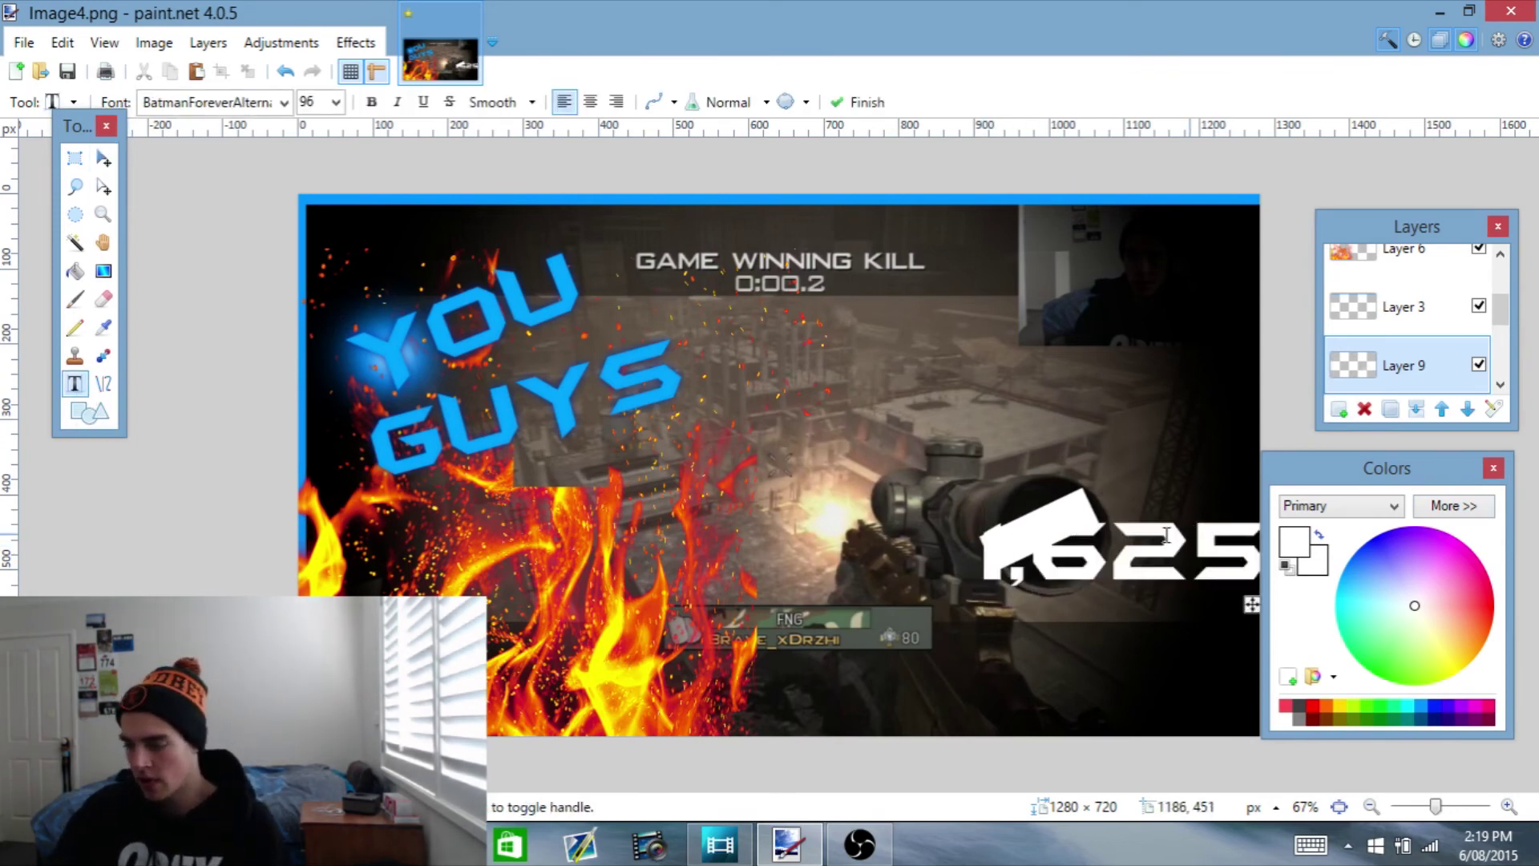
Recolour the 1,625 text black, shift it slightly left over the white rectangle, and finish the text
left_click(1298, 709)
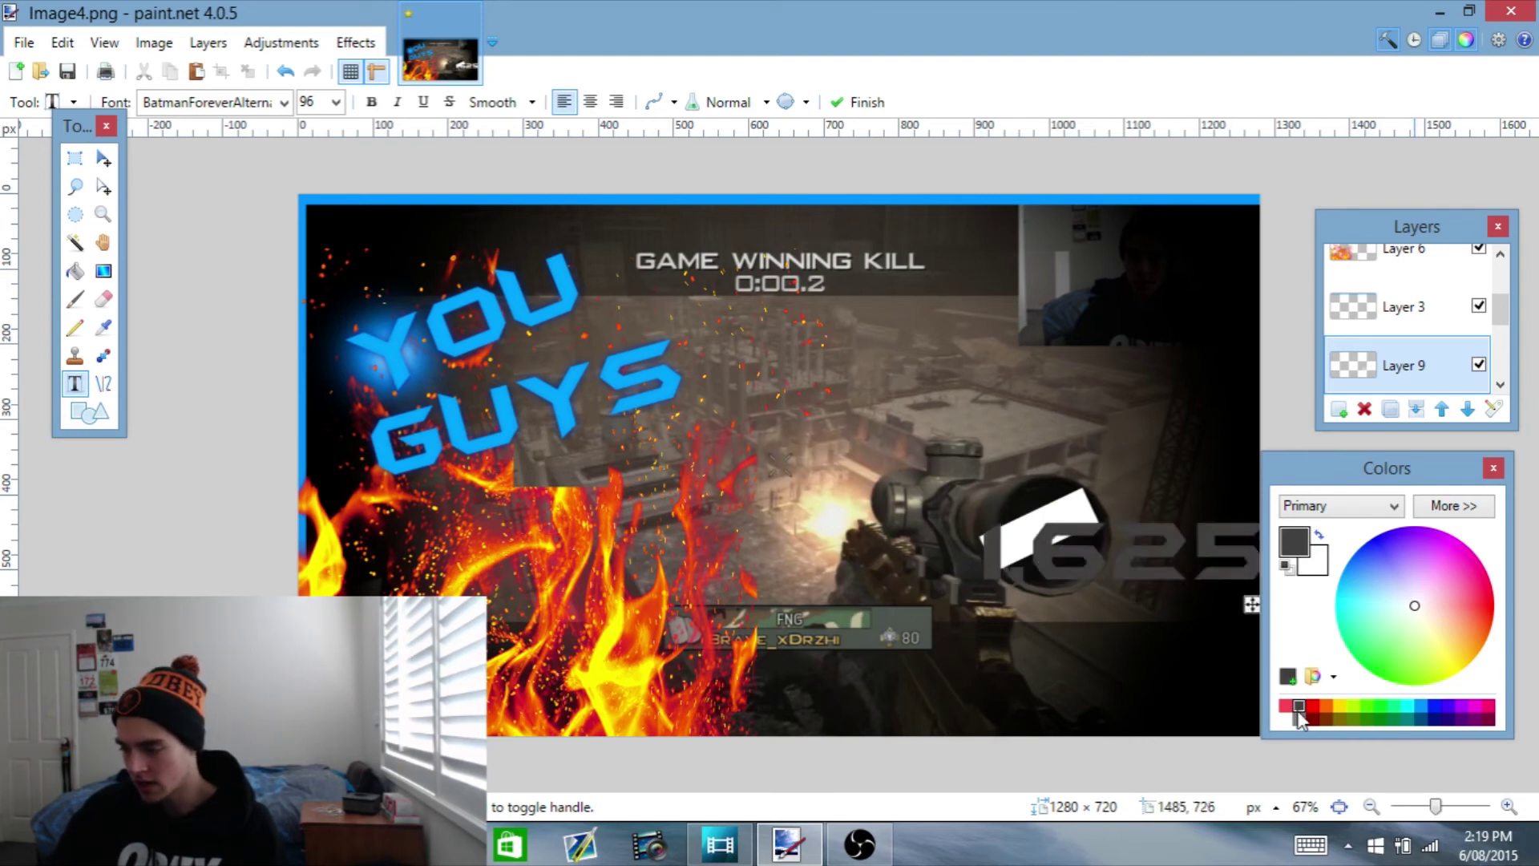
left_click(1446, 507)
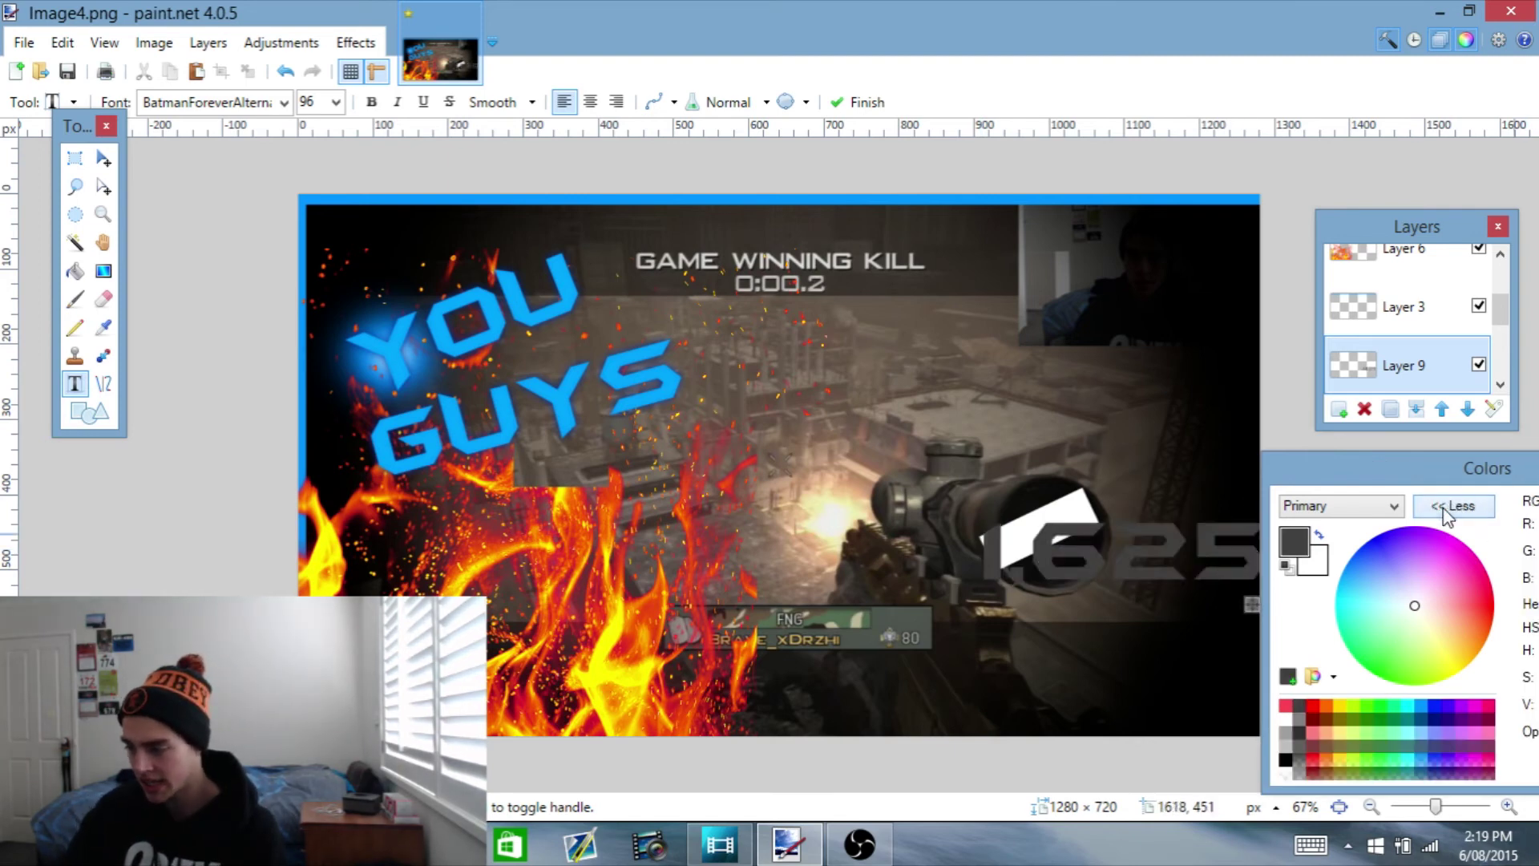
left_click(1287, 762)
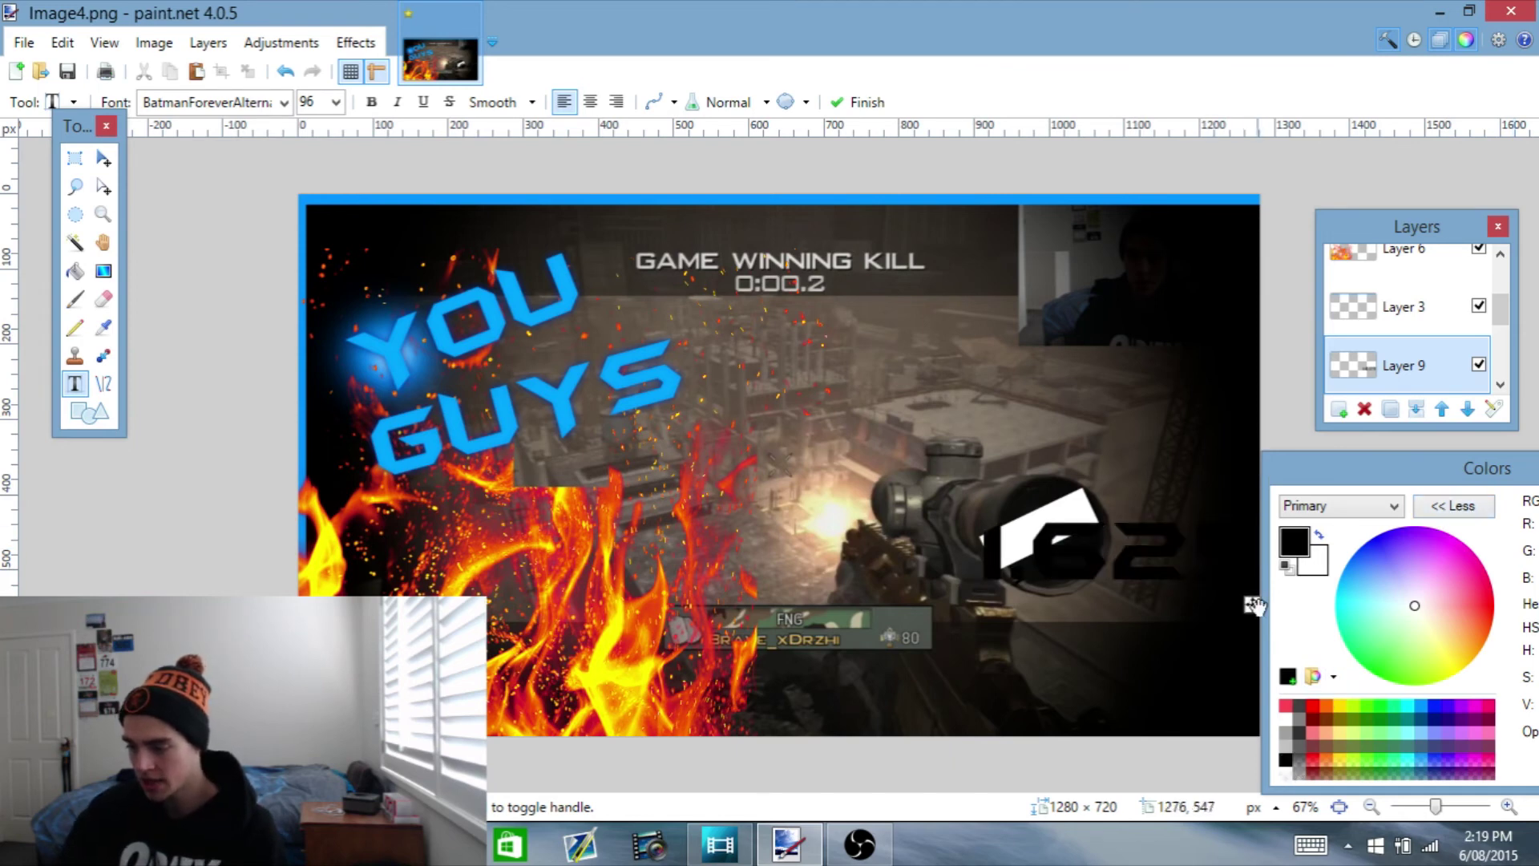
left_click_drag(1253, 605, 1225, 603)
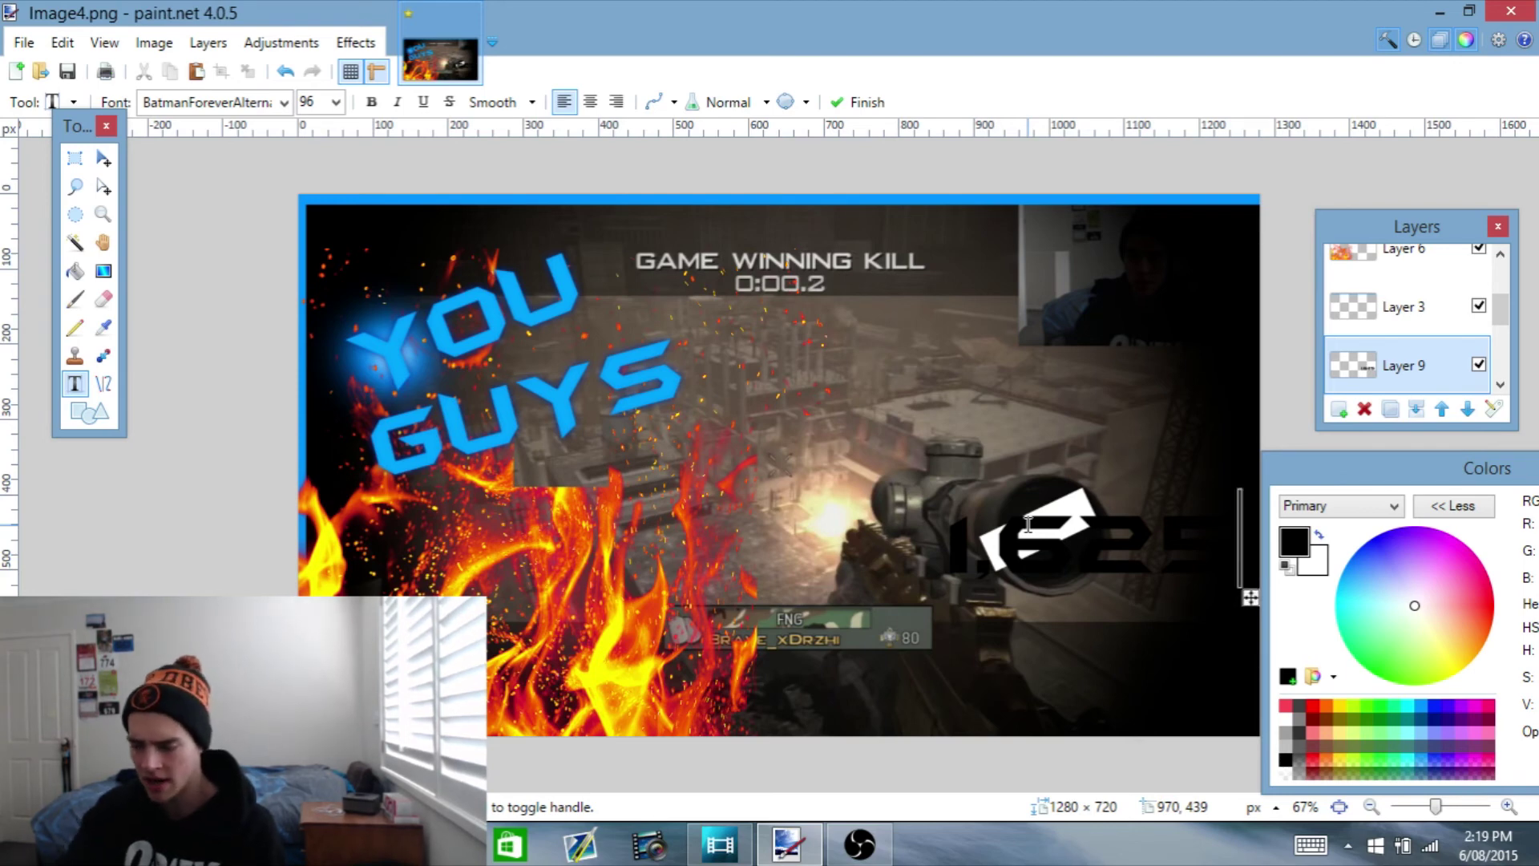
key("Escape")
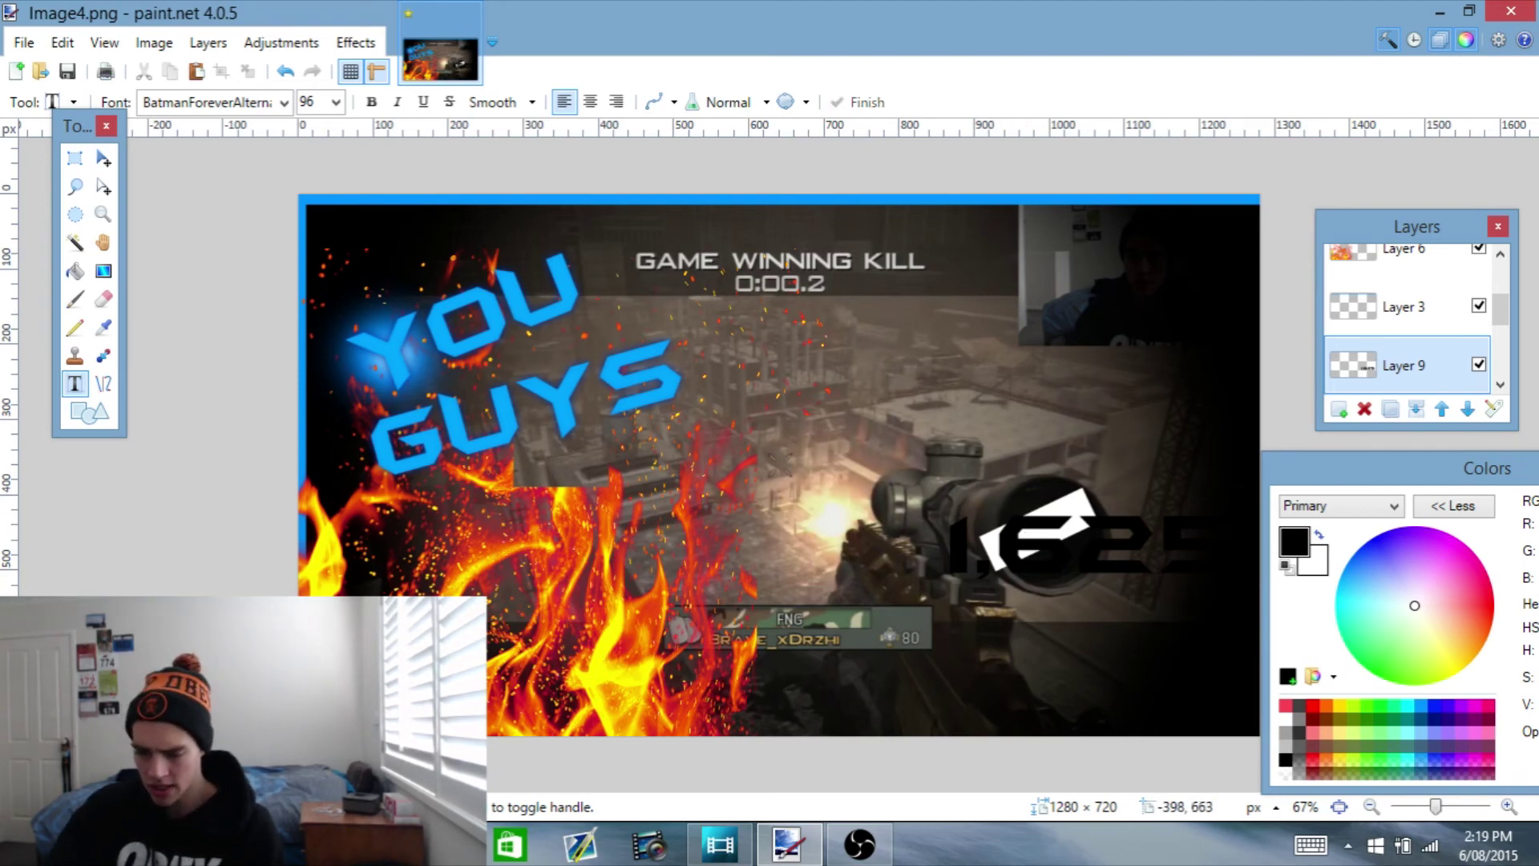
Examine the file types offered for saving the image, including JPEG, and cancel the save
left_click(32, 43)
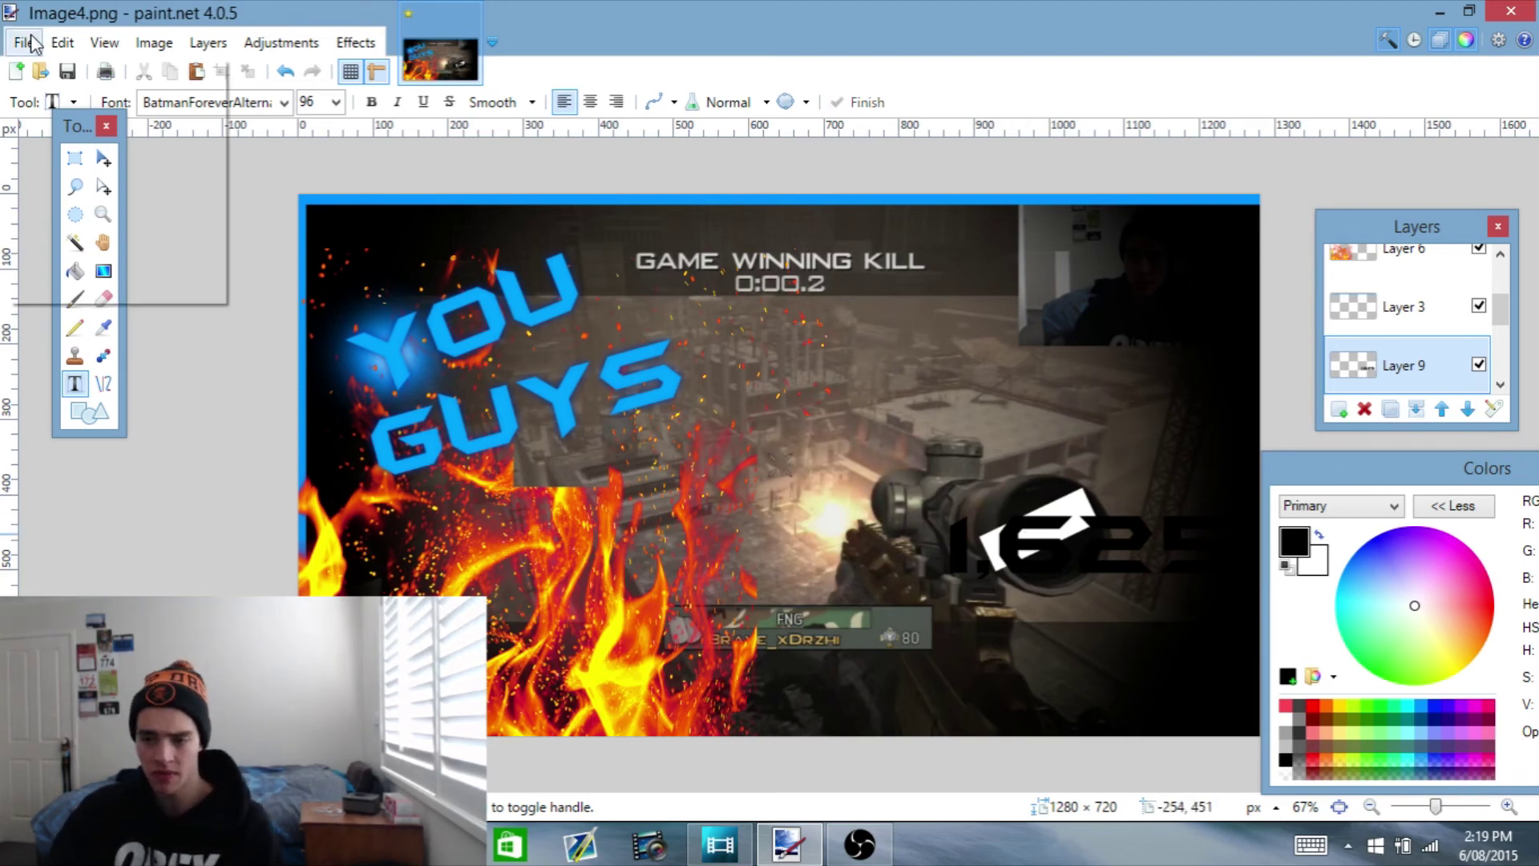
left_click(69, 226)
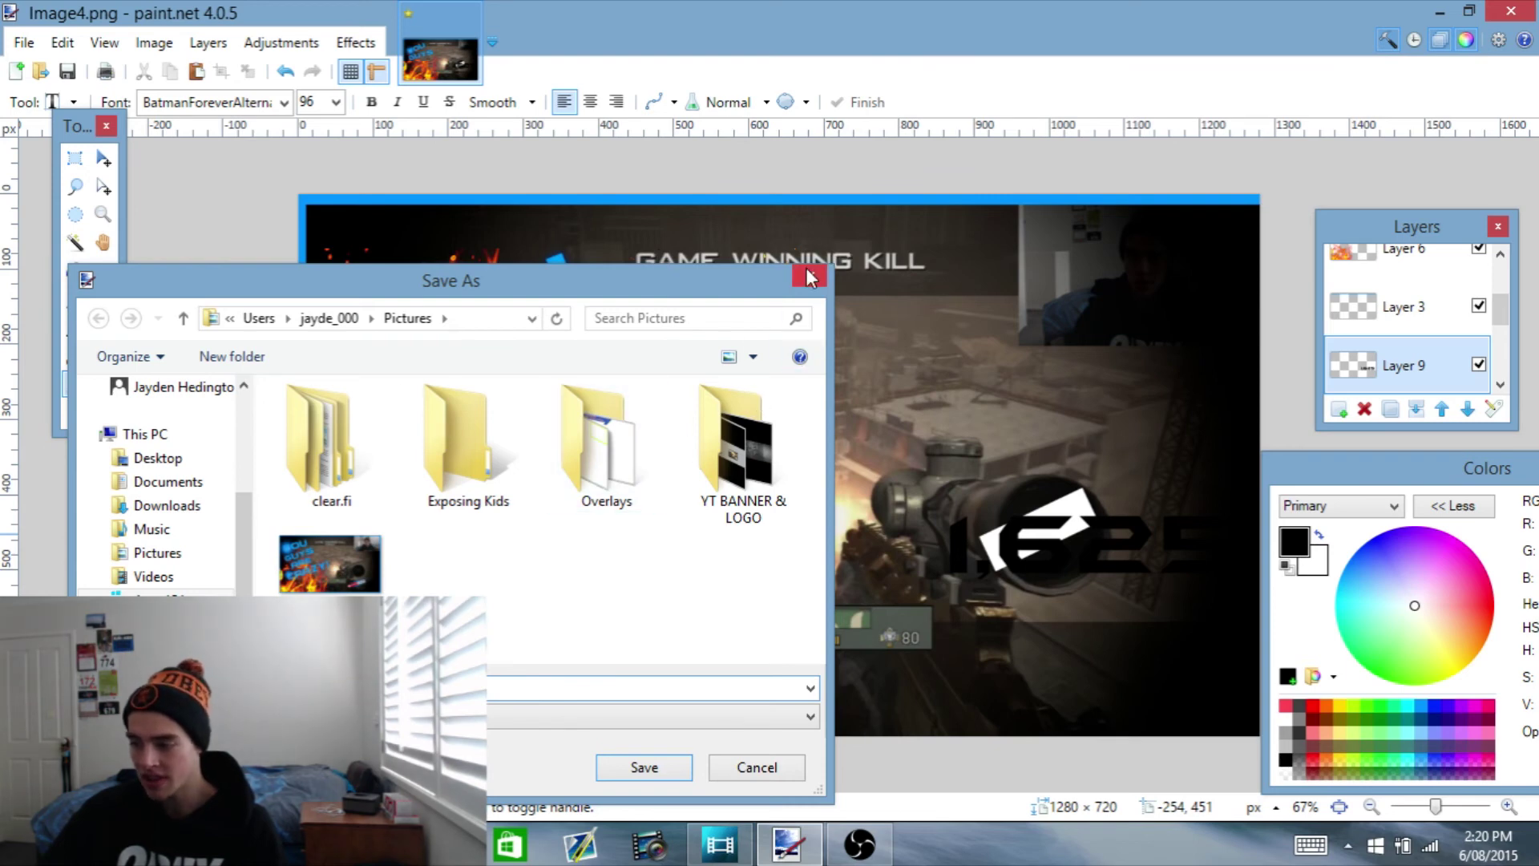
left_click_drag(755, 272, 934, 499)
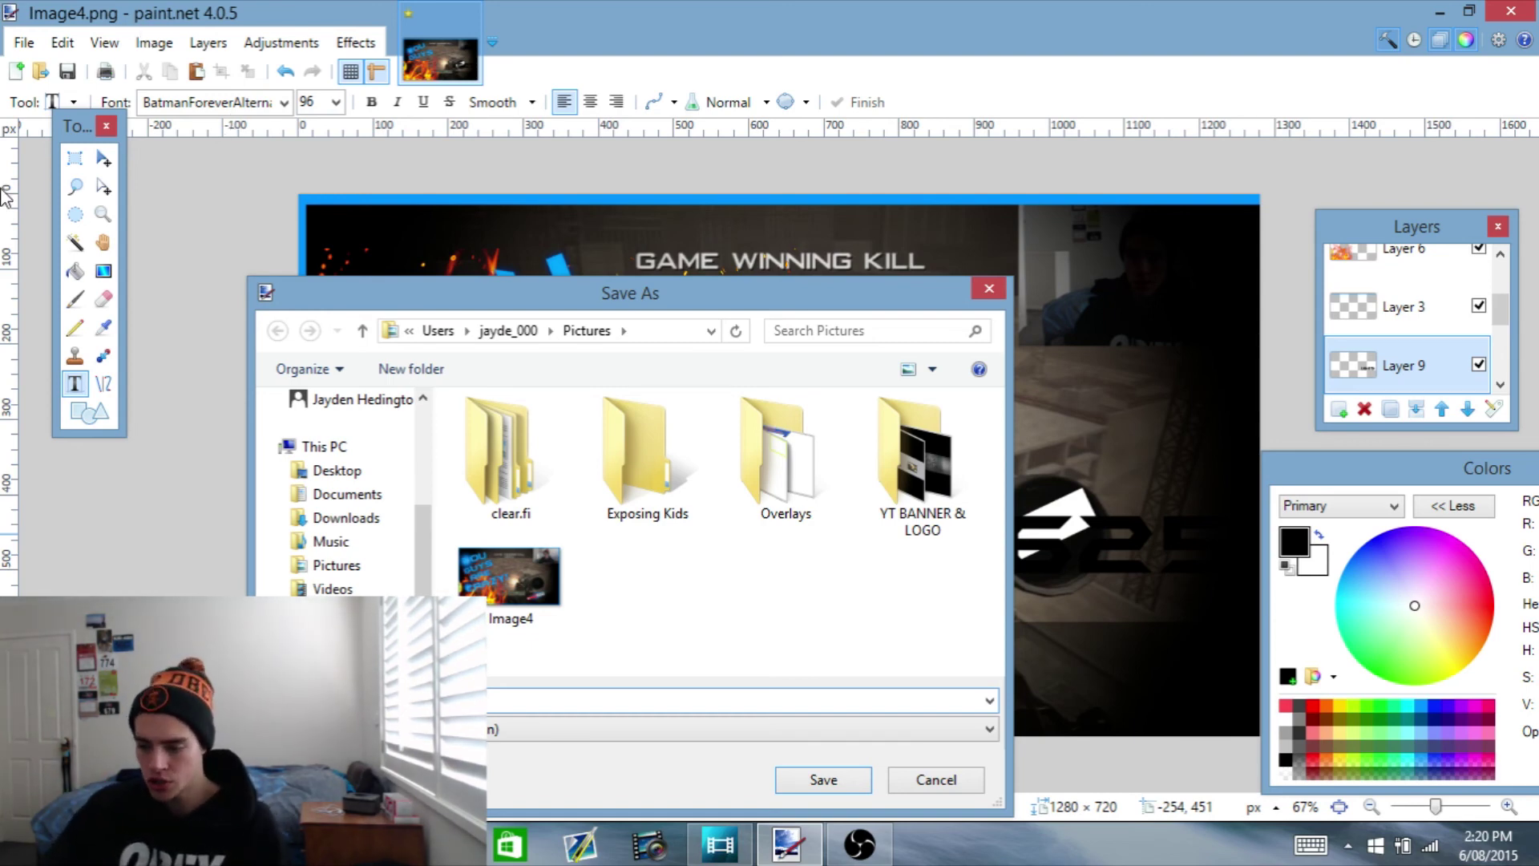
left_click(449, 729)
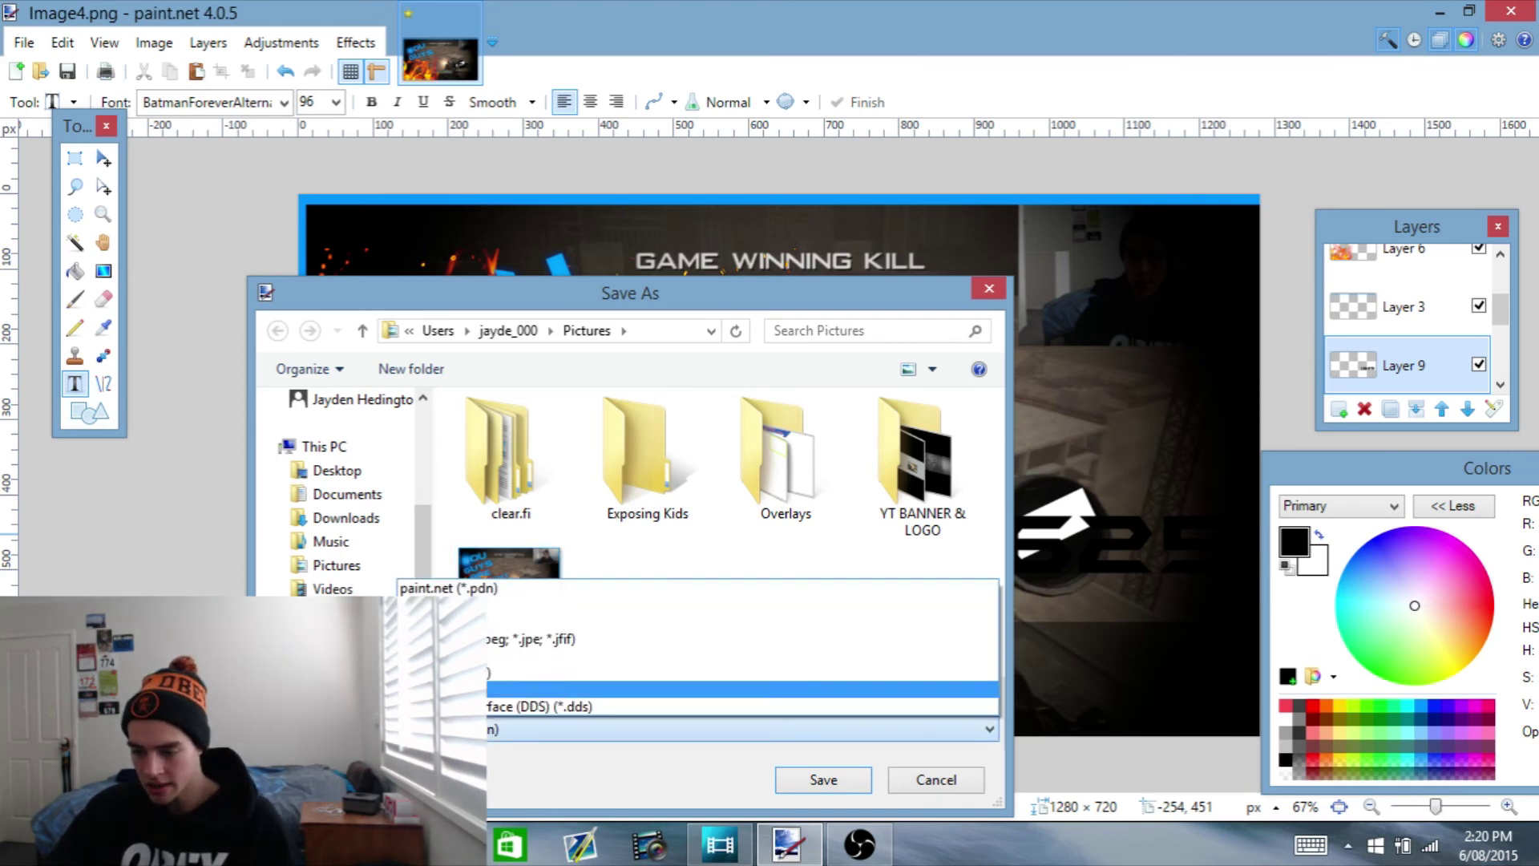
left_click(491, 683)
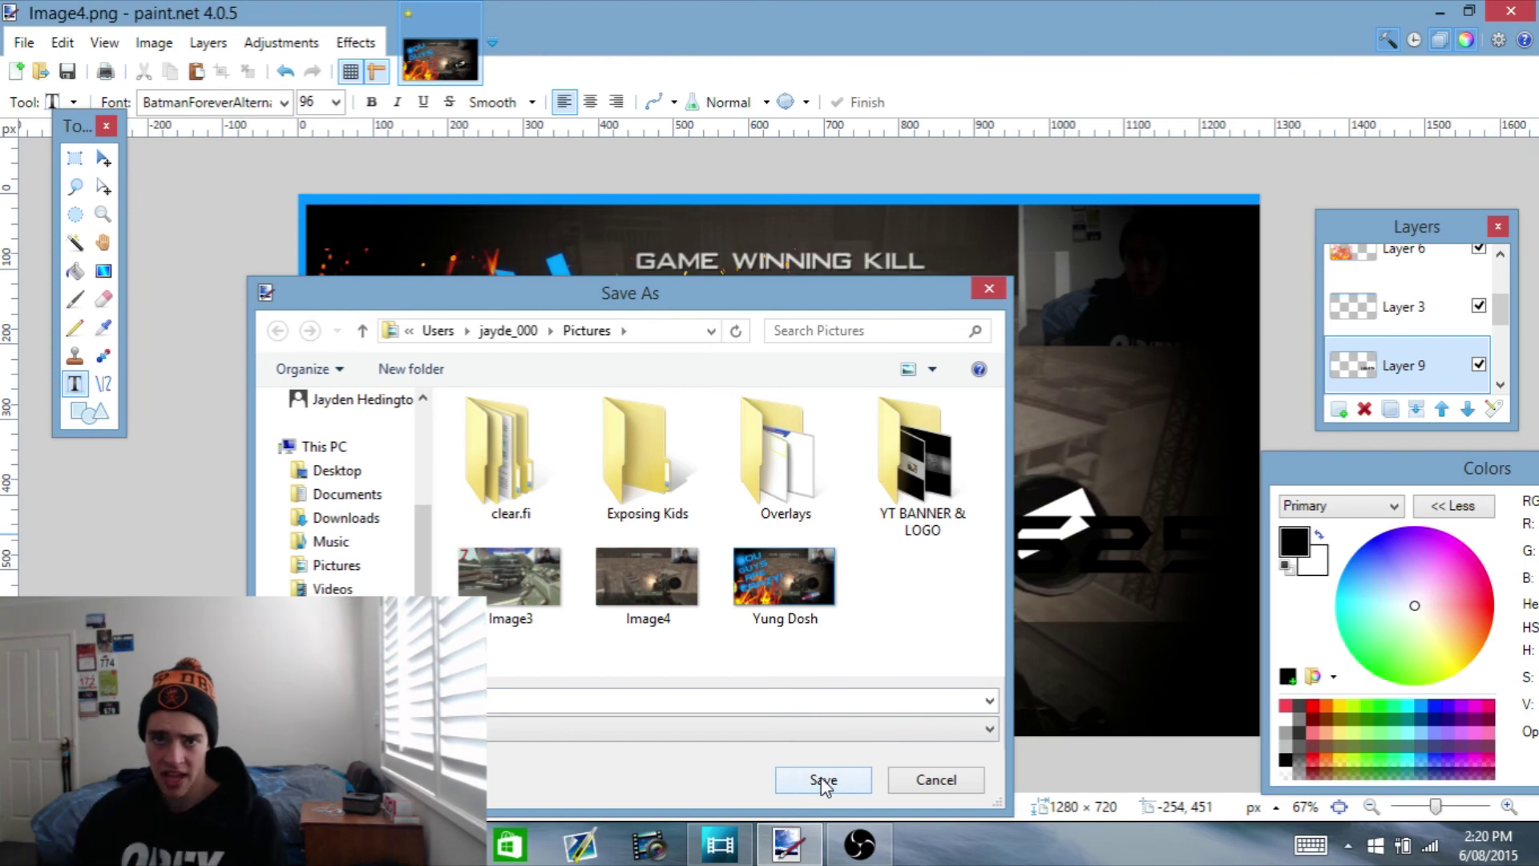
left_click(639, 729)
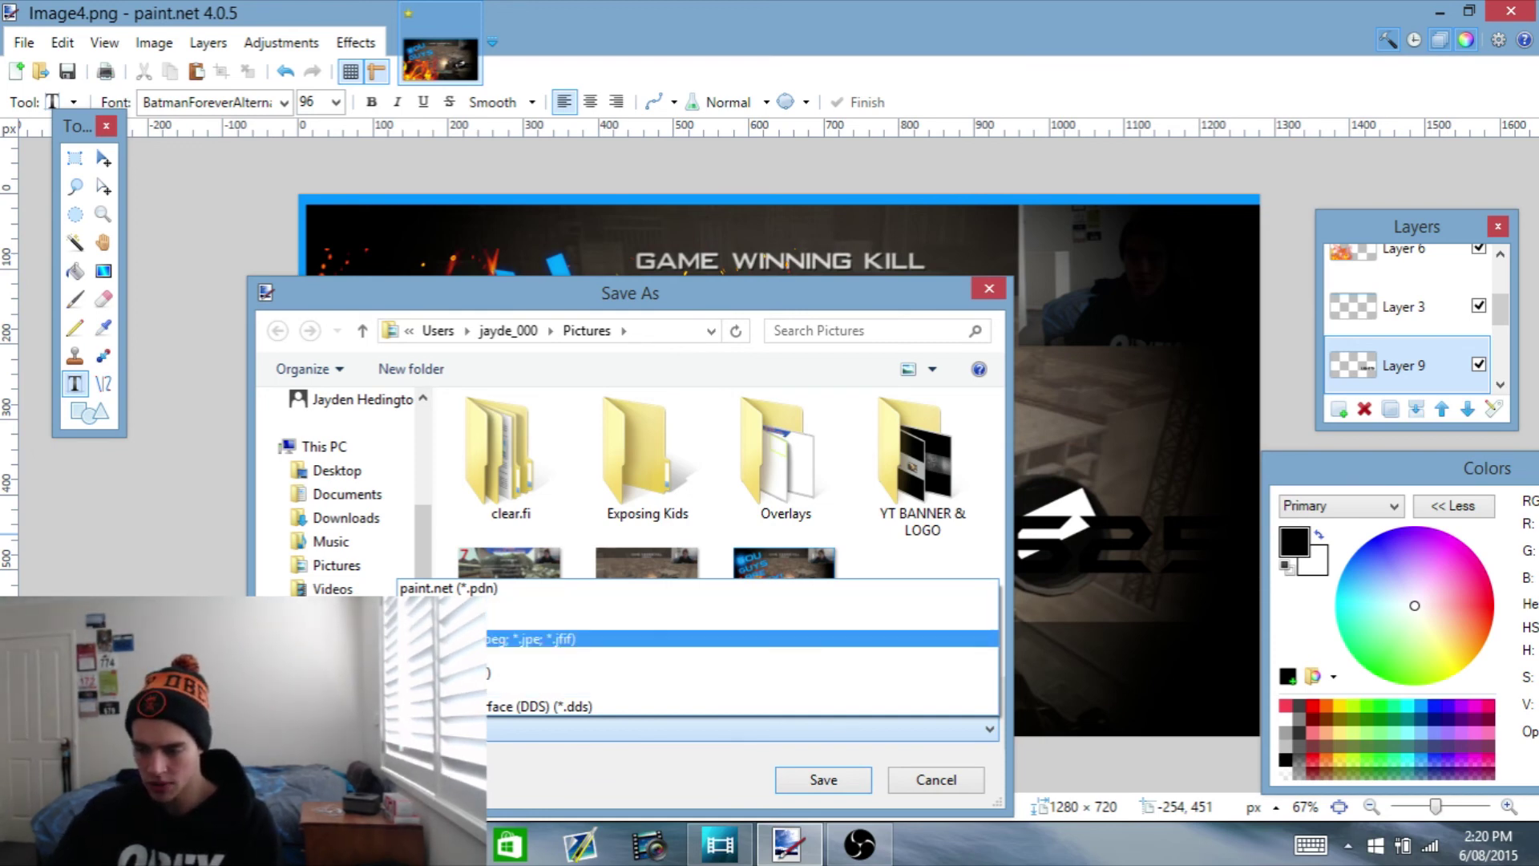
left_click(932, 783)
left_click(934, 782)
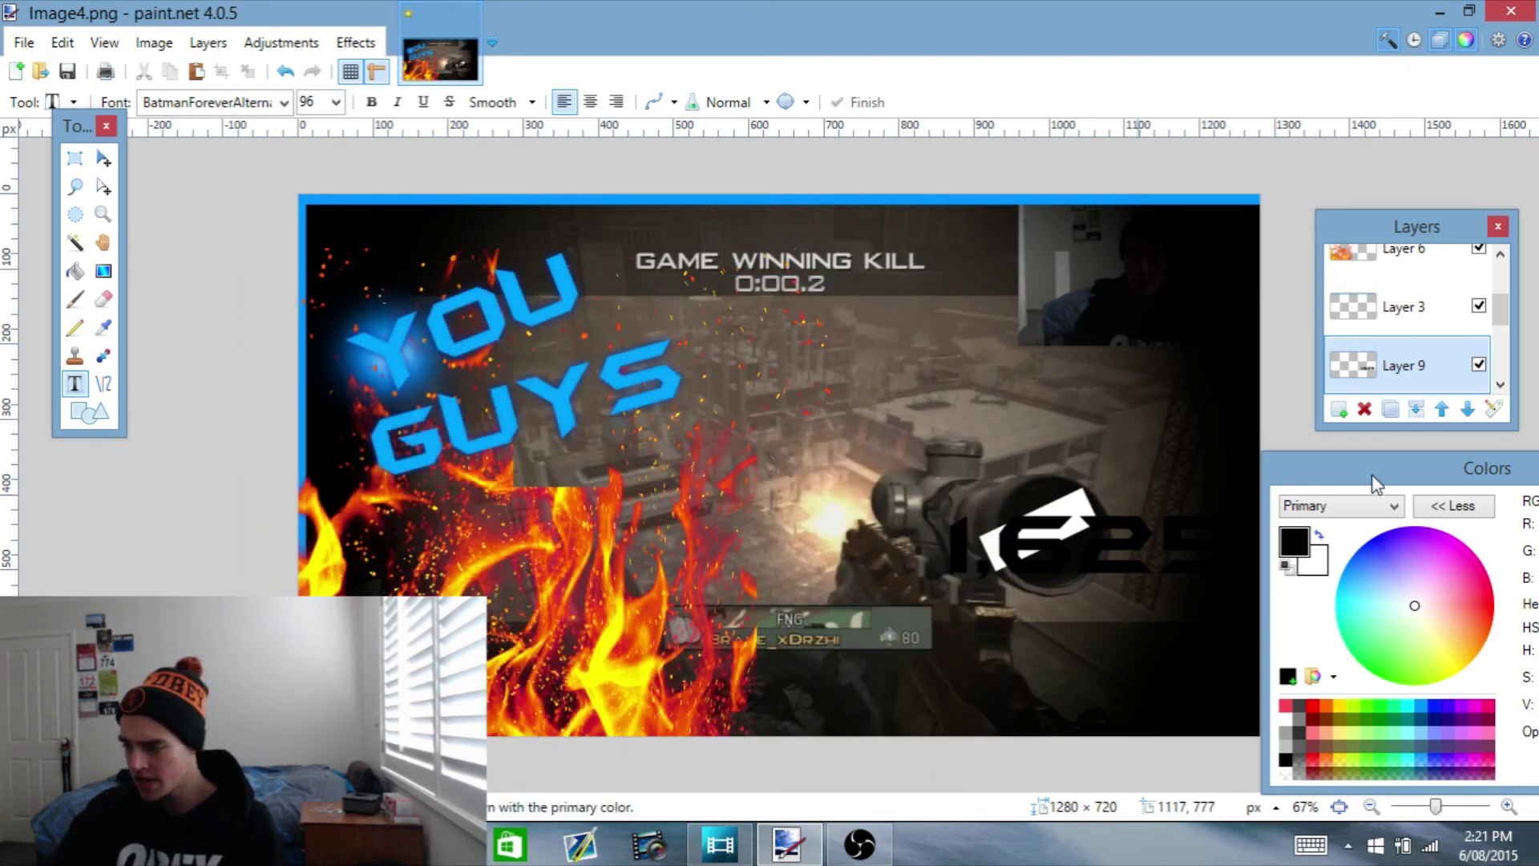
Reposition the Colors window below the Layers window and make a rectangular selection around the S of GUYS on Layer 9
left_click_drag(1371, 478, 1342, 407)
left_click(1449, 261)
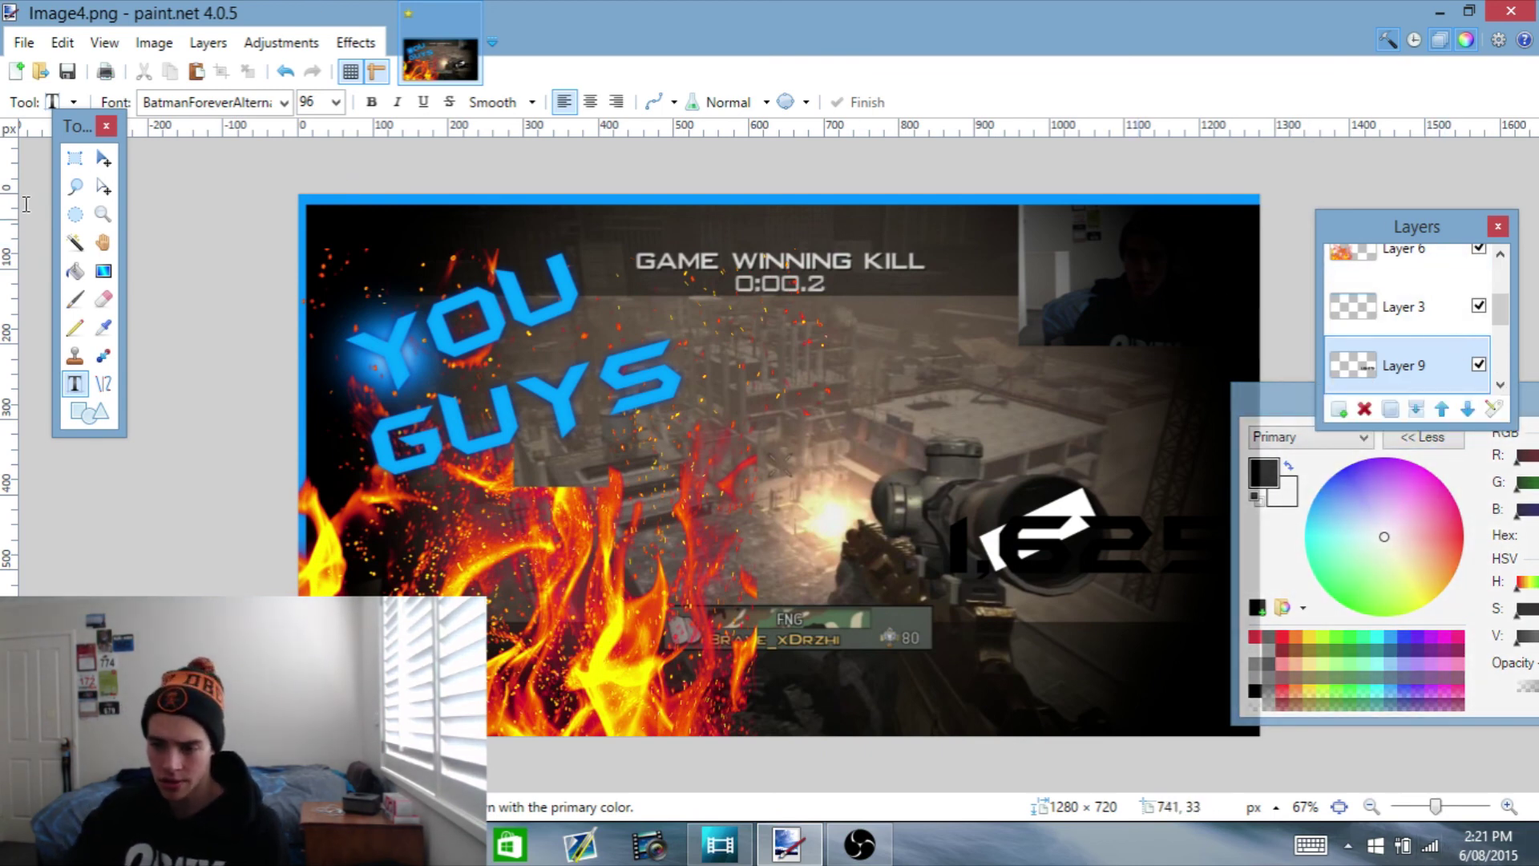
left_click(81, 160)
left_click_drag(580, 315, 794, 473)
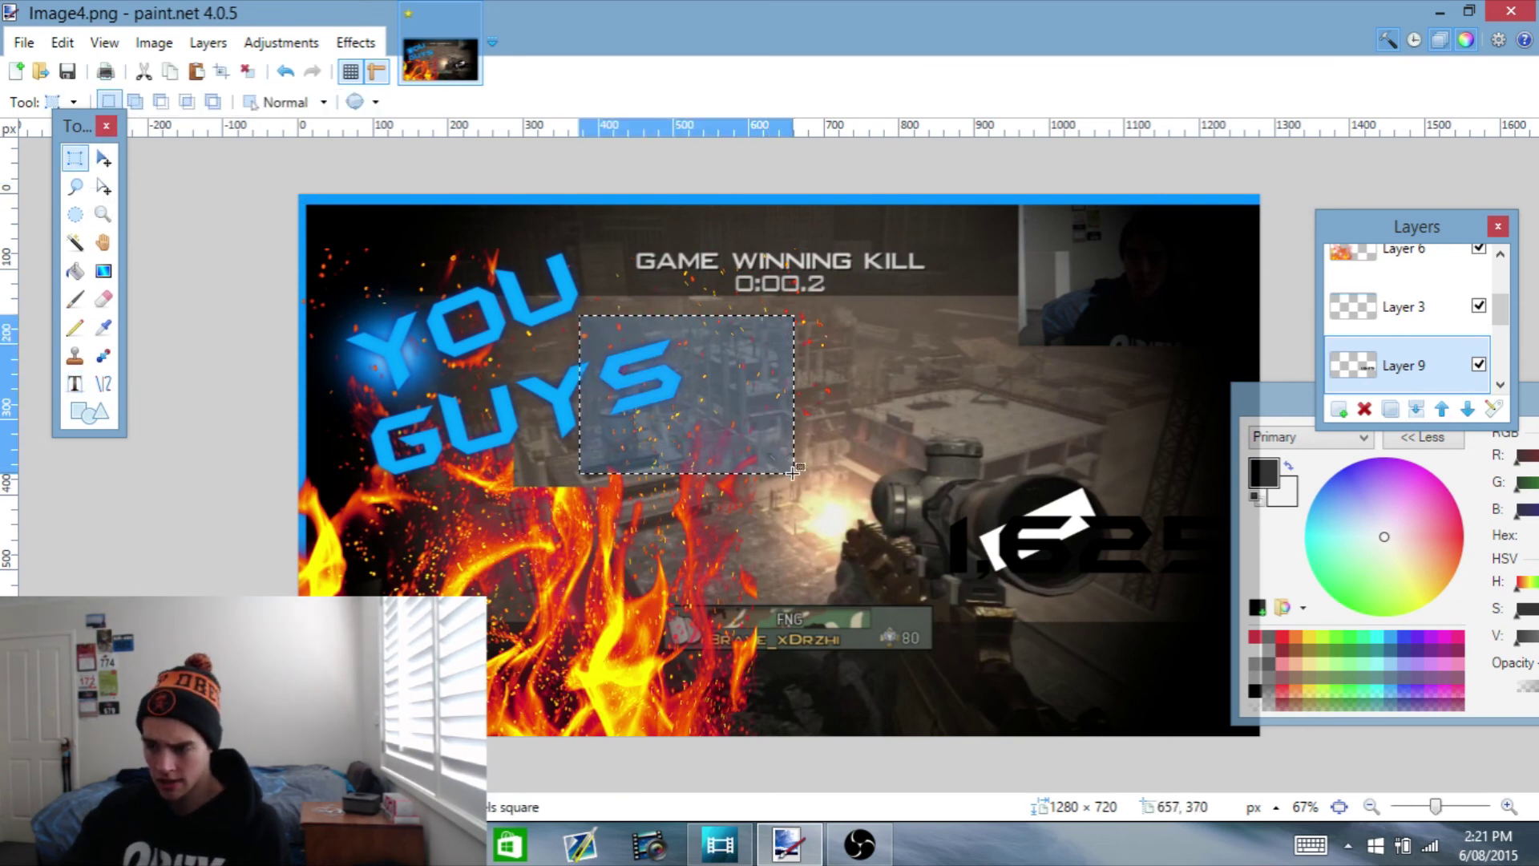
left_click(104, 158)
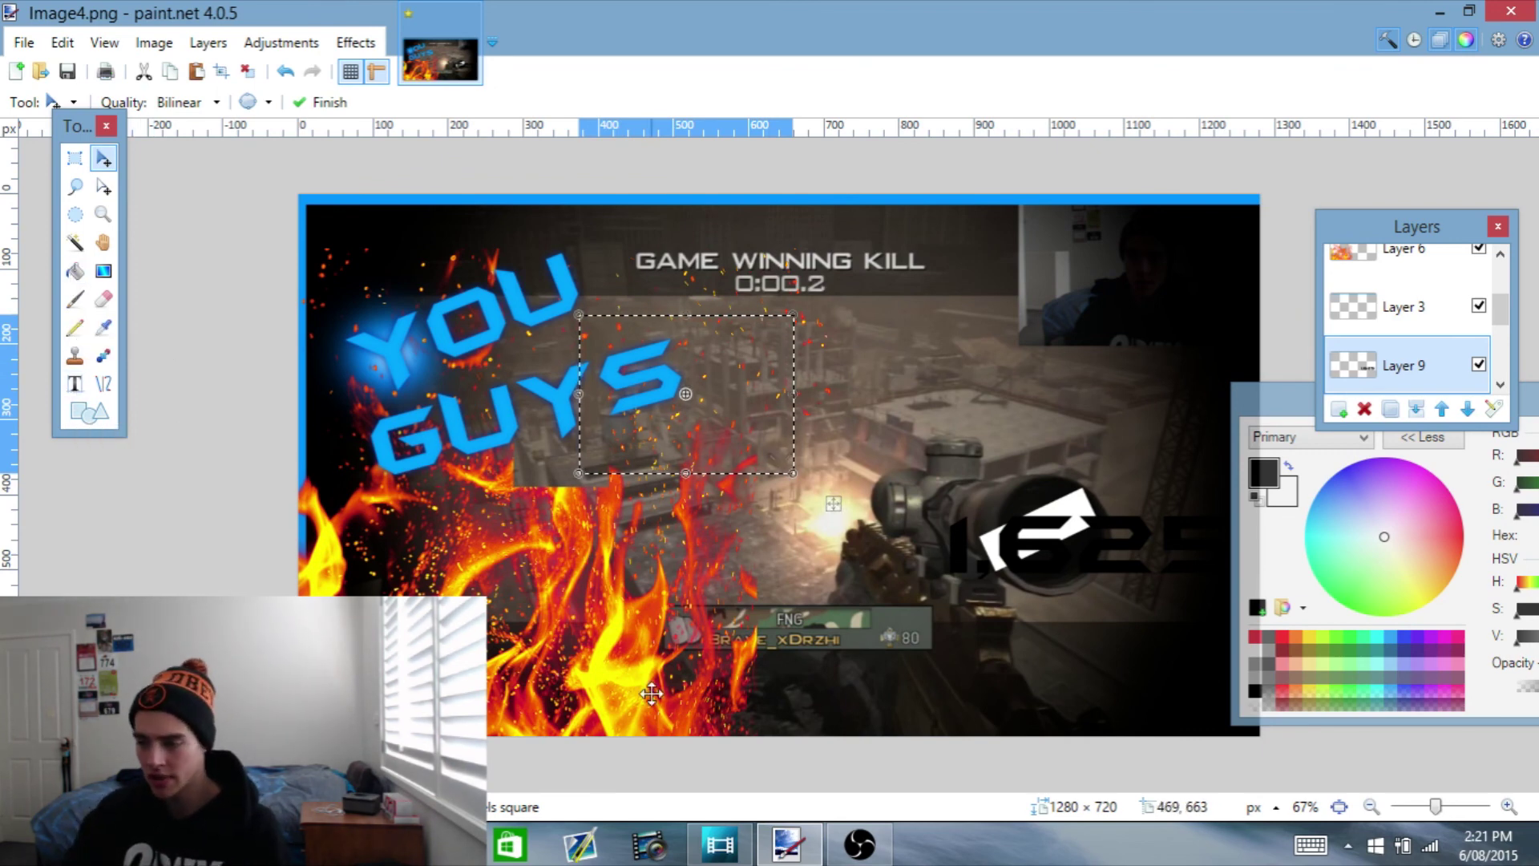
Set the shape brush width to 45 and draw a rectangle outline overlapping the selected area on Layer 9
left_click(74, 412)
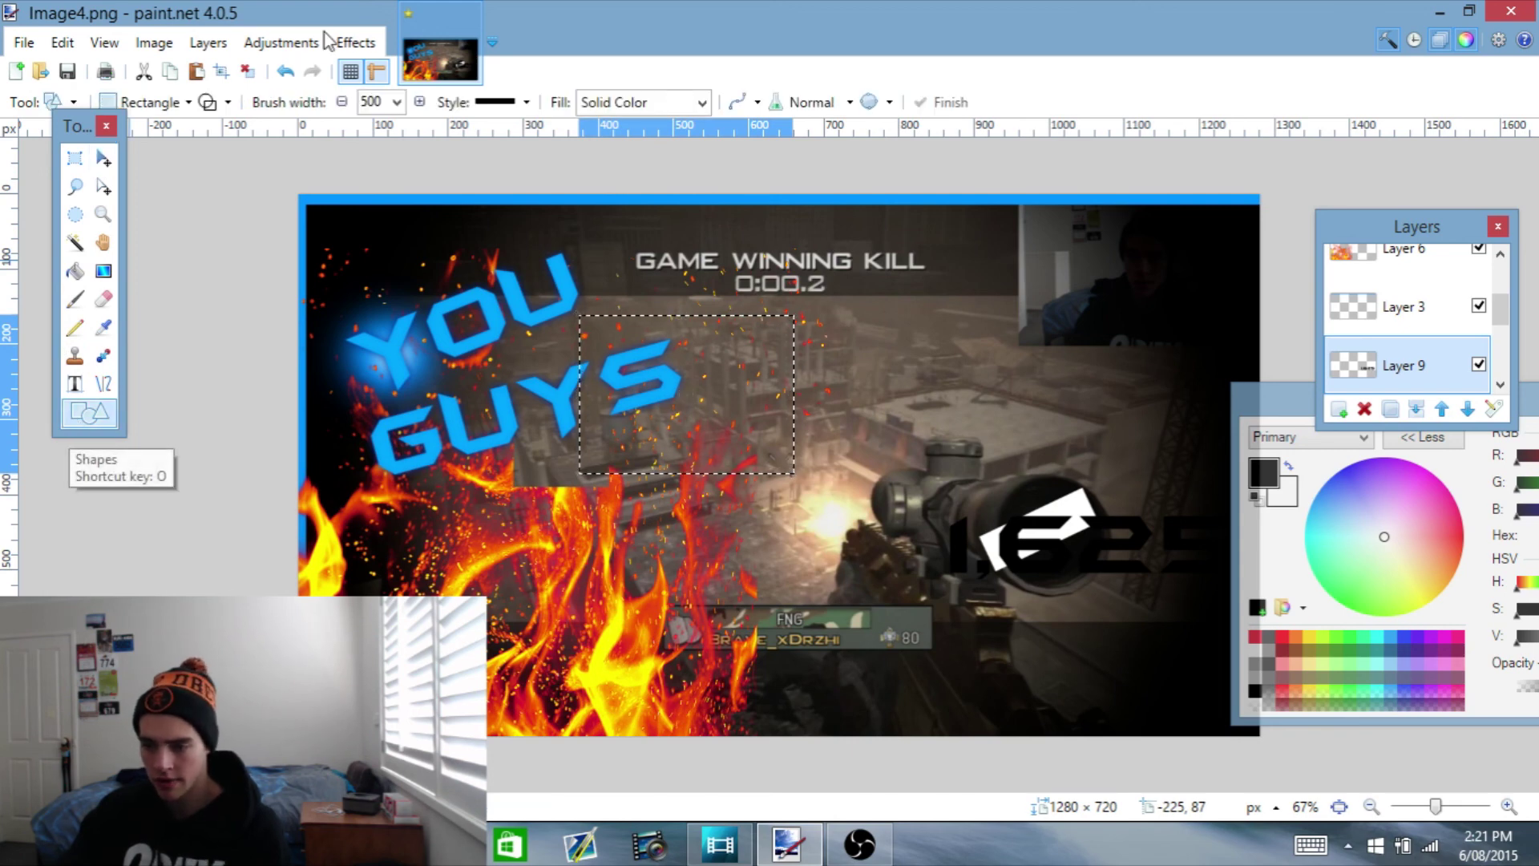
left_click(397, 102)
left_click(377, 154)
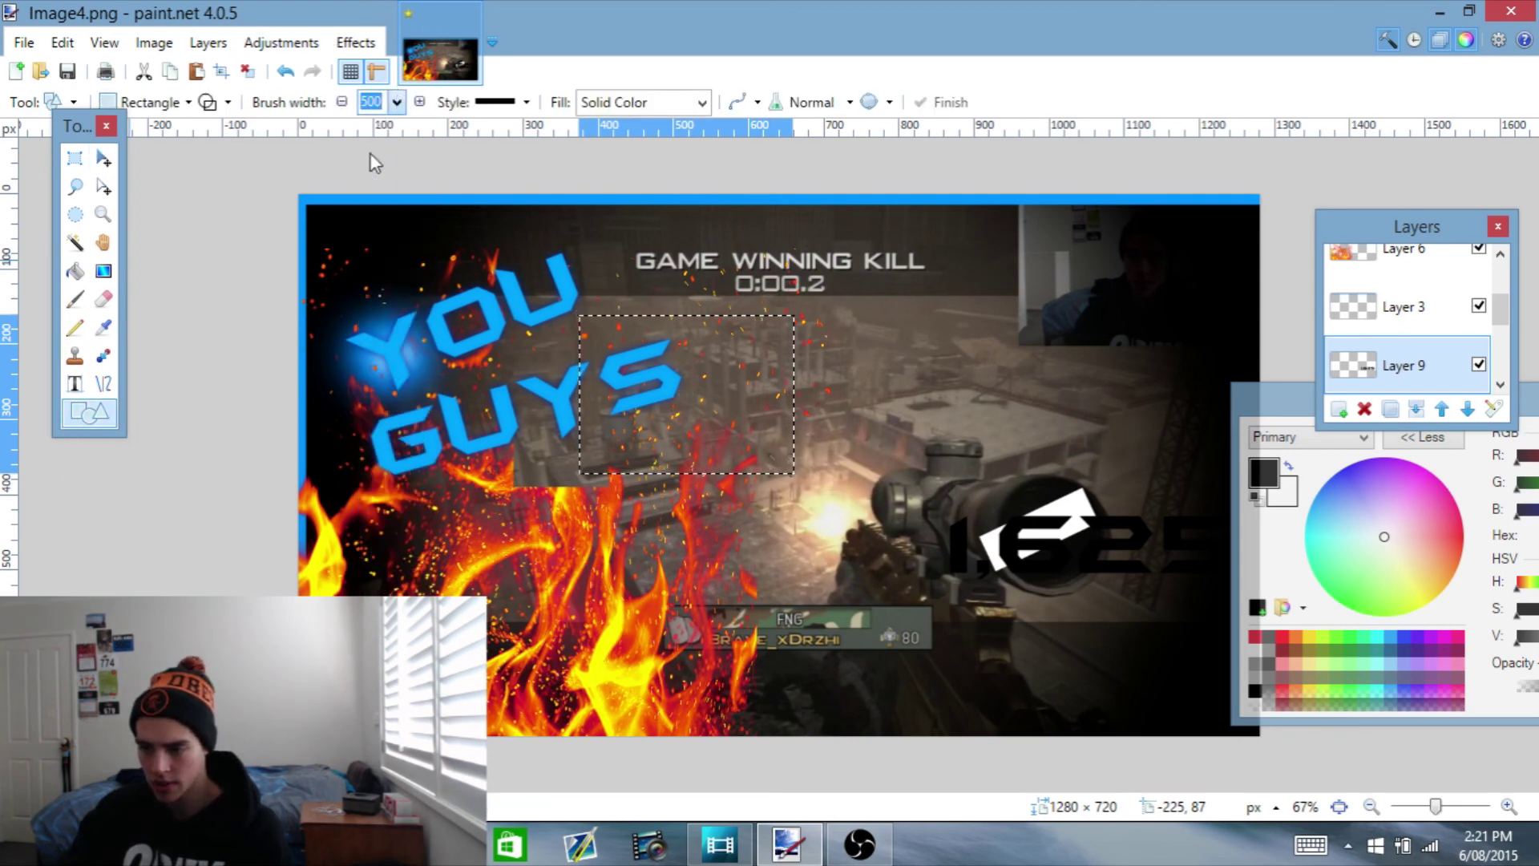
mouse_move(992, 405)
left_mouse_down()
mouse_move(746, 513)
mouse_move(802, 561)
mouse_move(676, 618)
left_mouse_up()
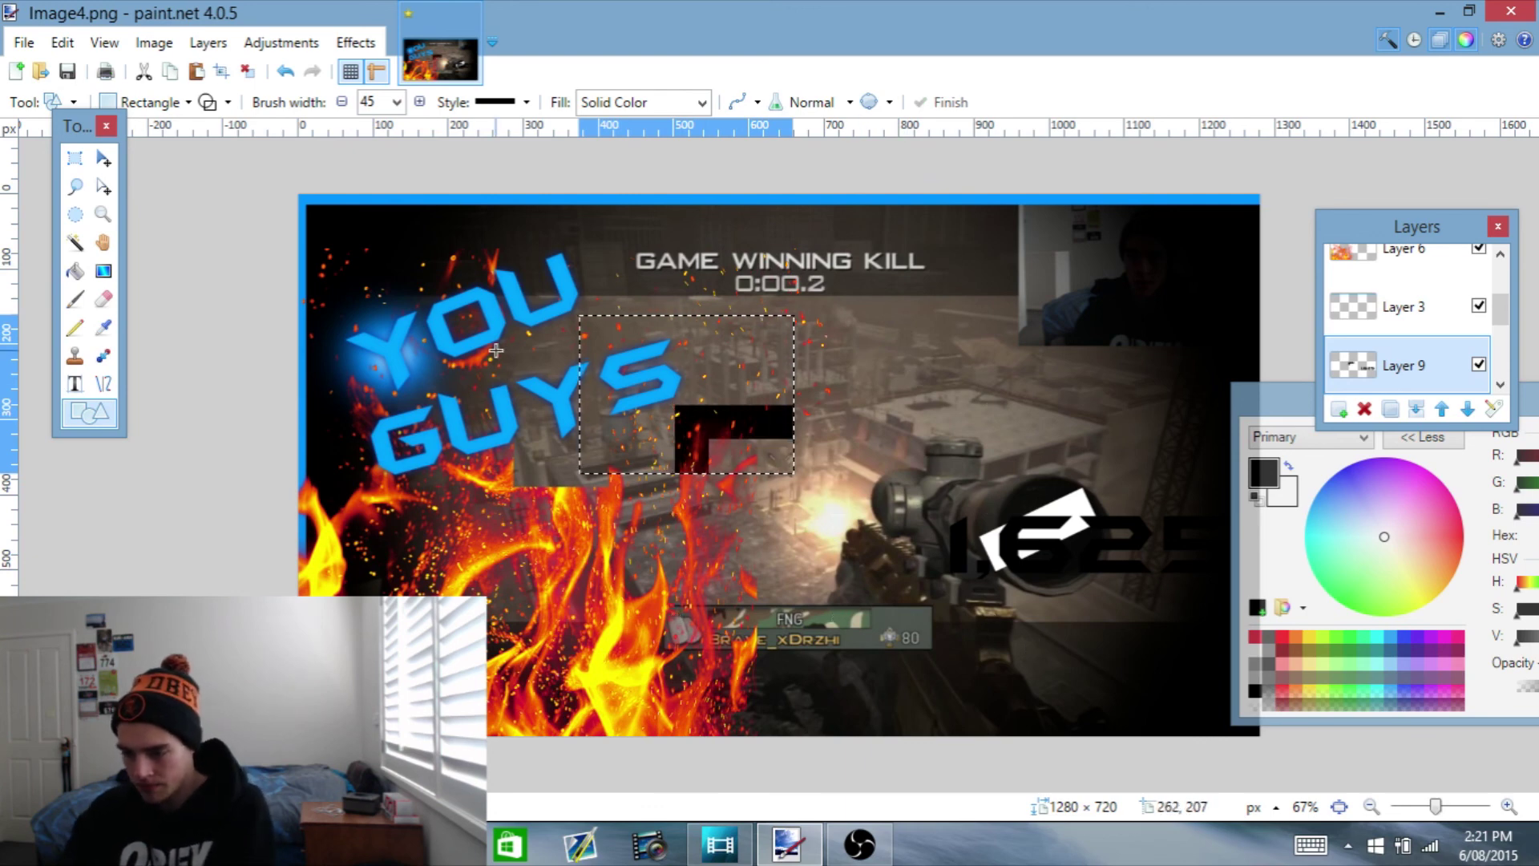
Clear the selection, draw a second black rectangle outline below the first on Layer 9, and fill its interior with solid purple
key("ctrl+d")
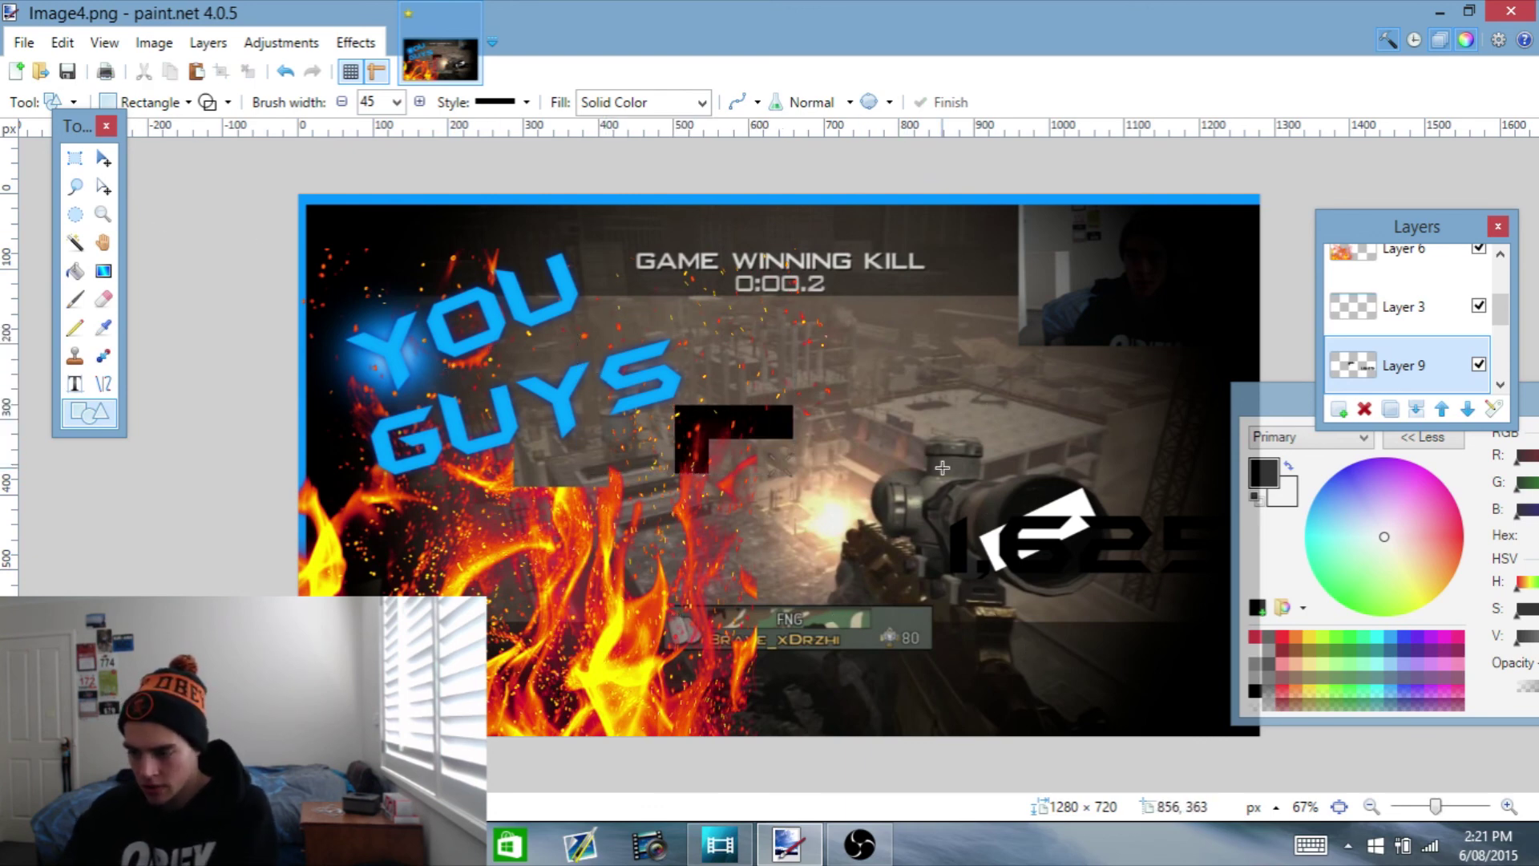
mouse_move(943, 467)
left_mouse_down()
mouse_move(826, 577)
mouse_move(677, 626)
left_mouse_up()
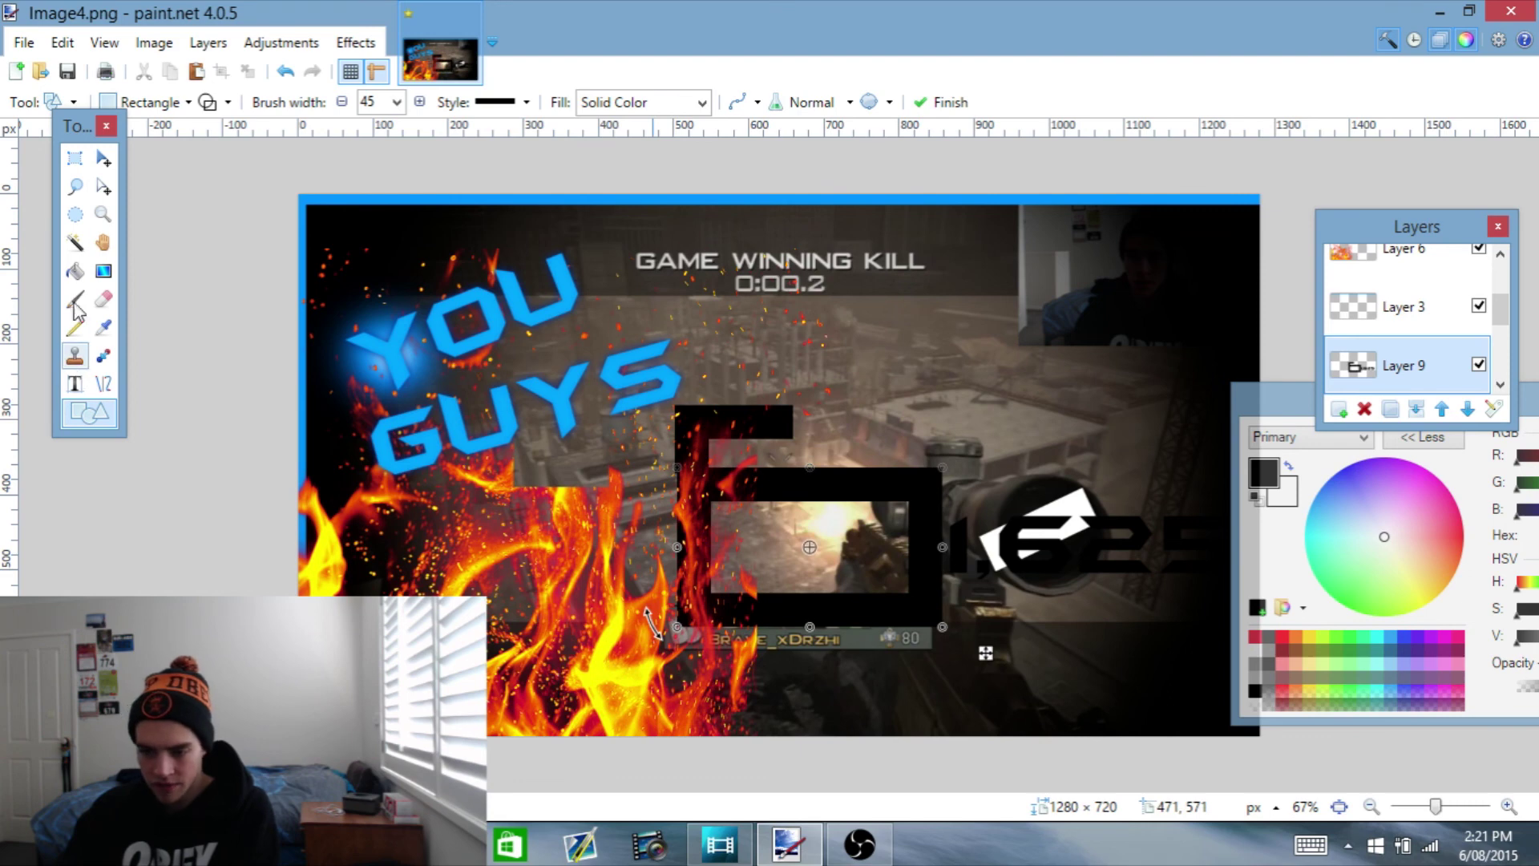
left_click(75, 271)
left_click(792, 533)
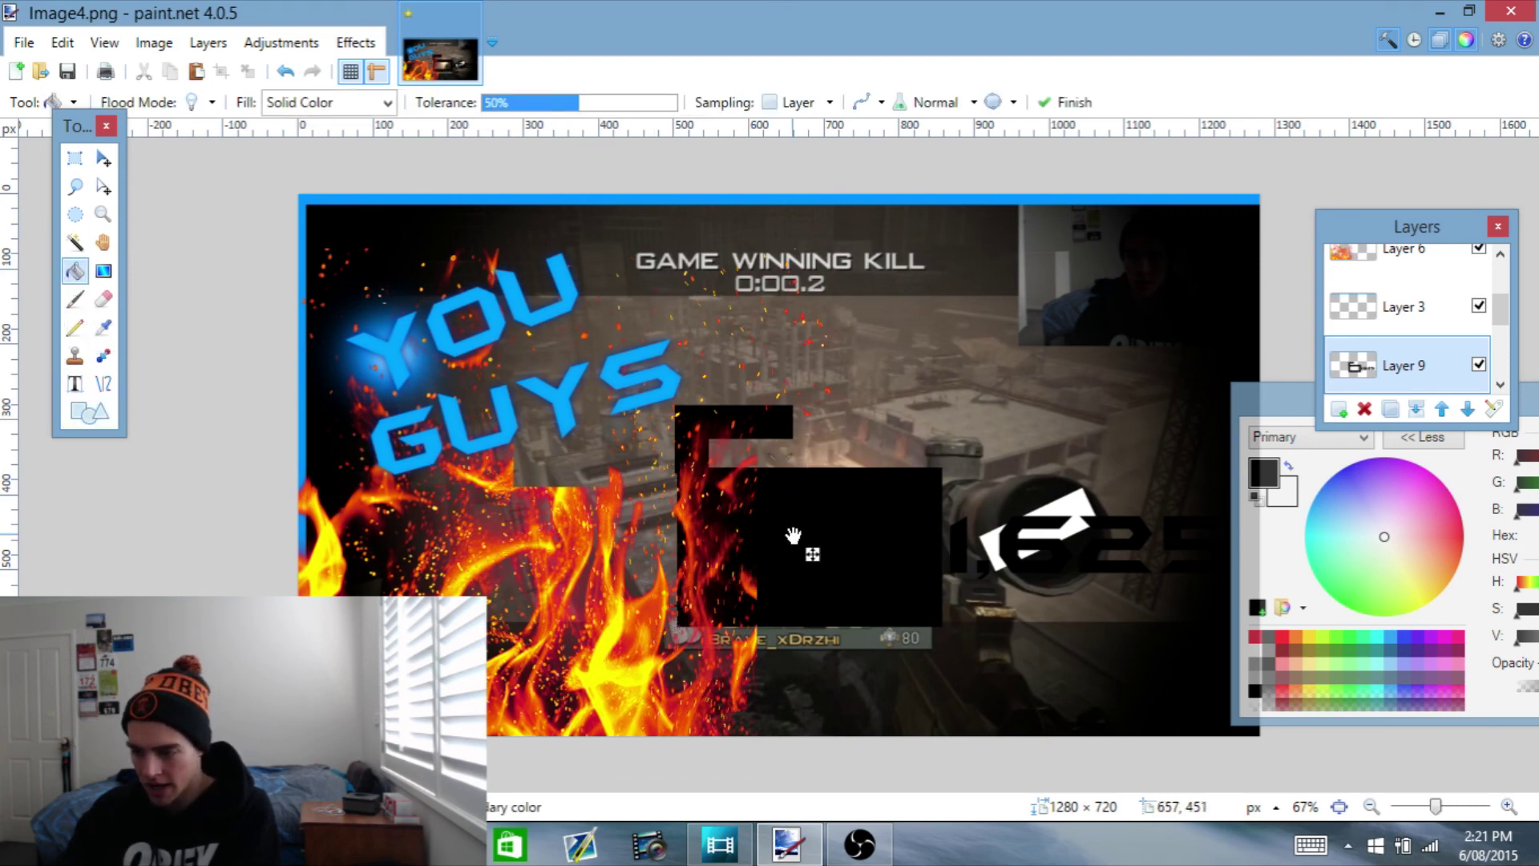
left_click(1430, 638)
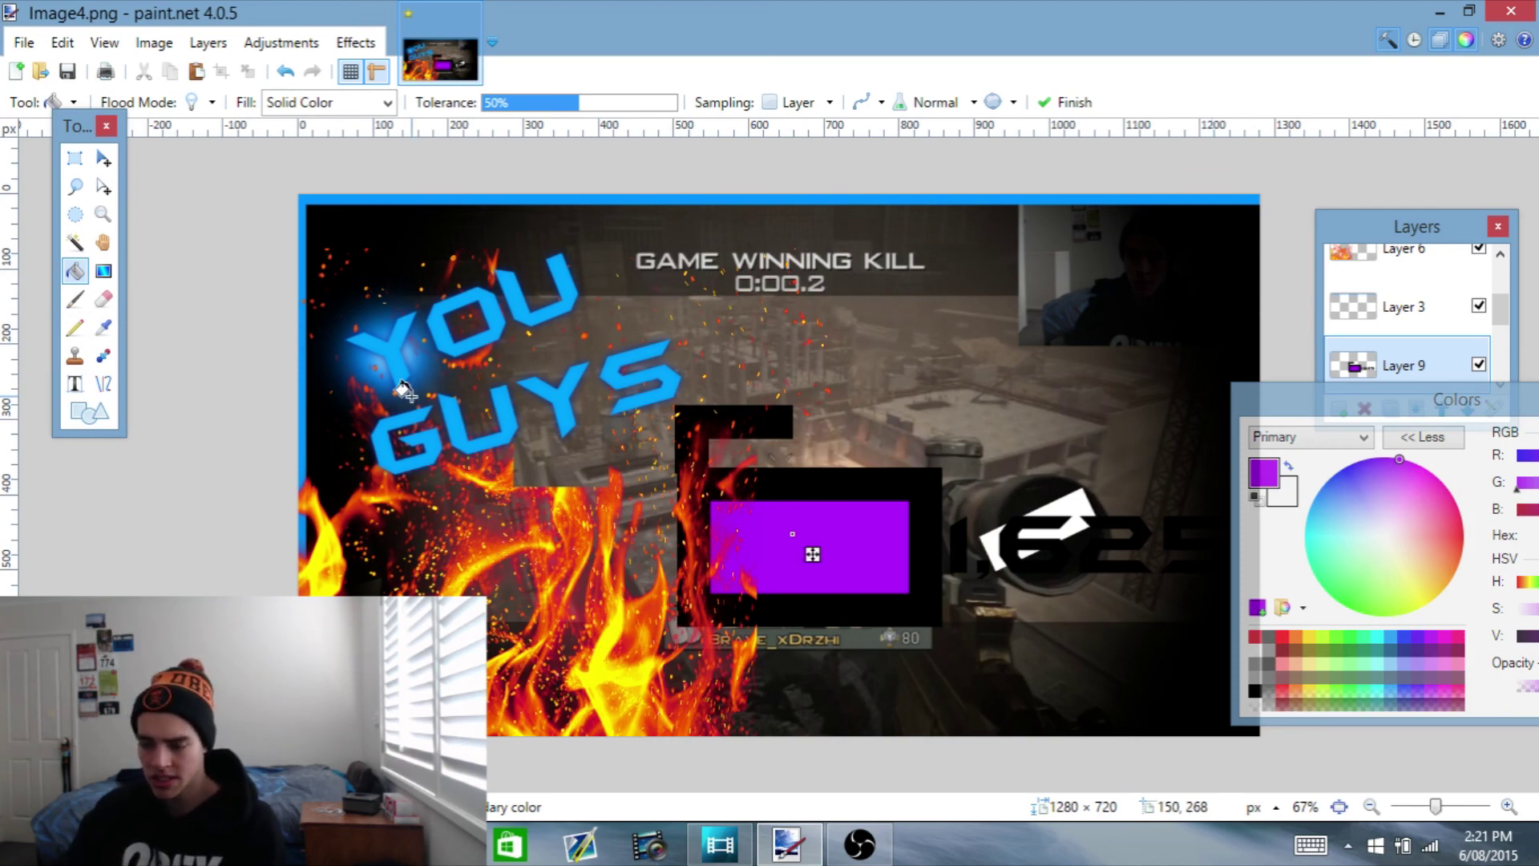
Switch to the Opera browser, examine the finished video thumbnails on the YouTube channel page, and return to paint.net
key("alt+Tab")
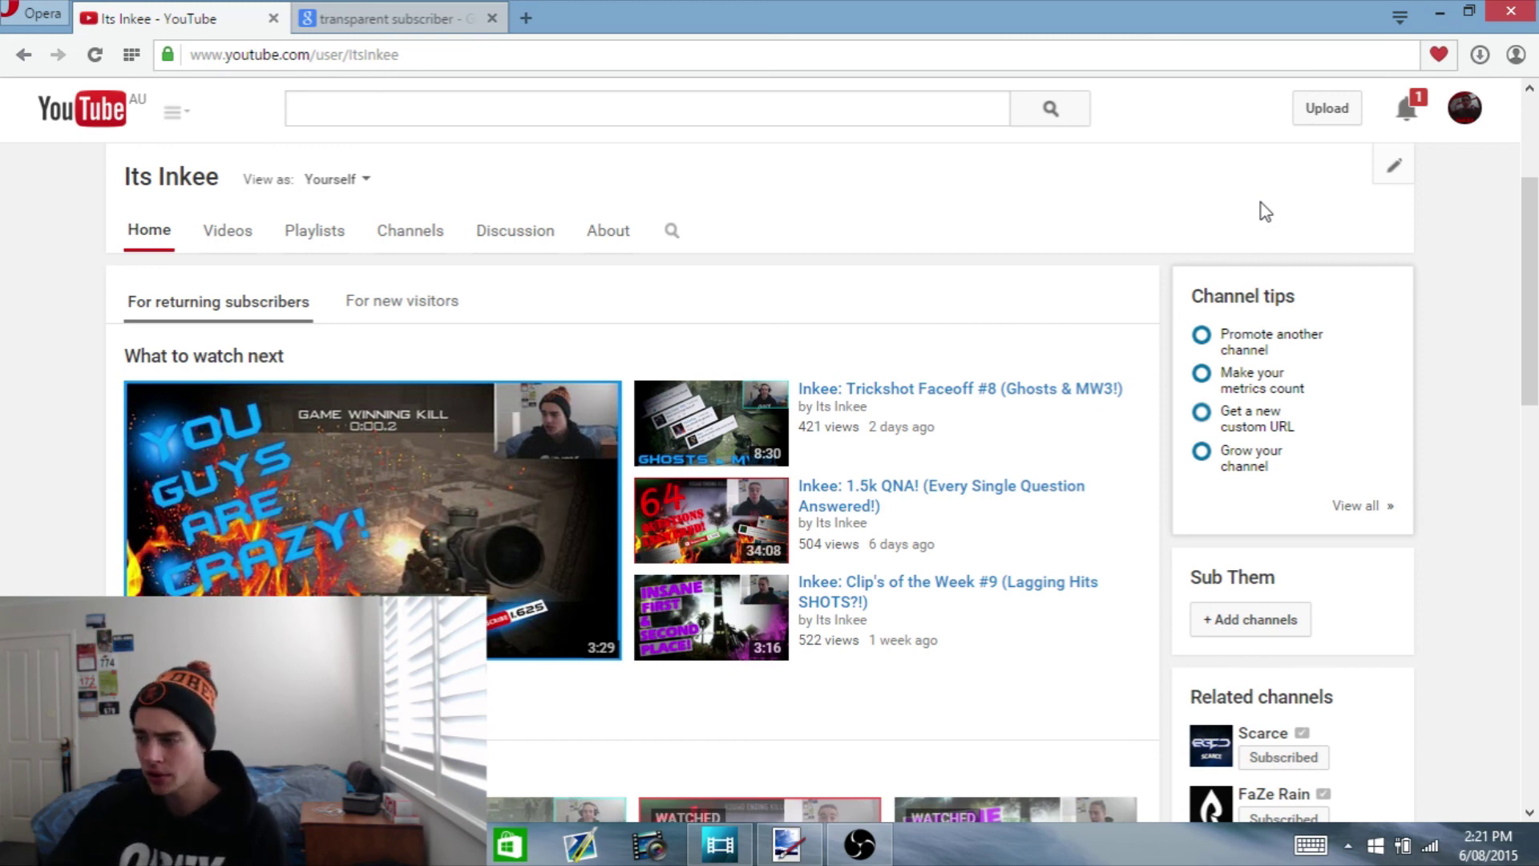
scroll(1534, 207, "down", 2)
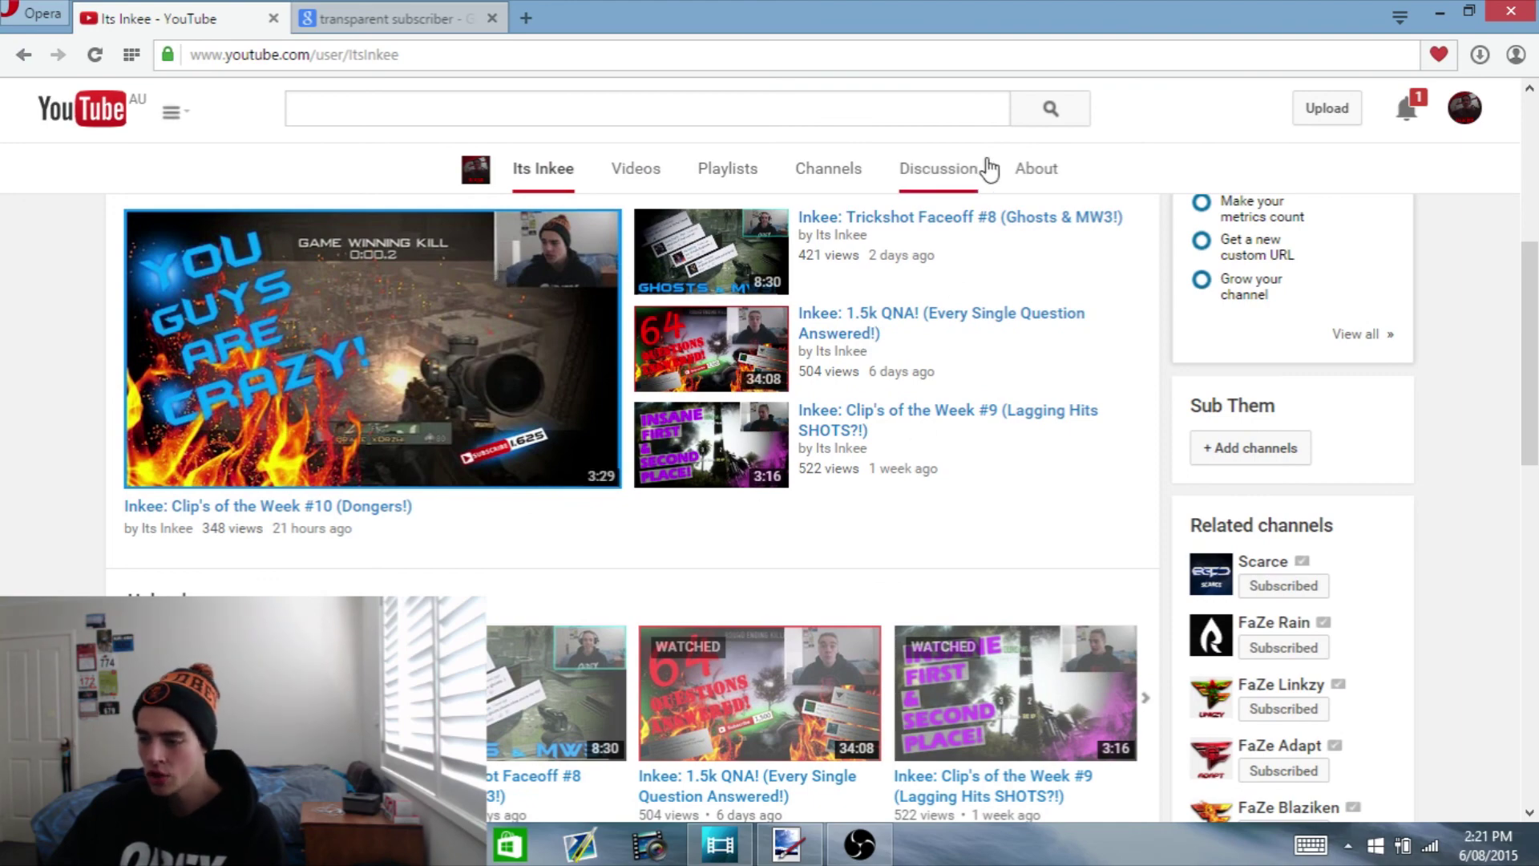
left_click(787, 844)
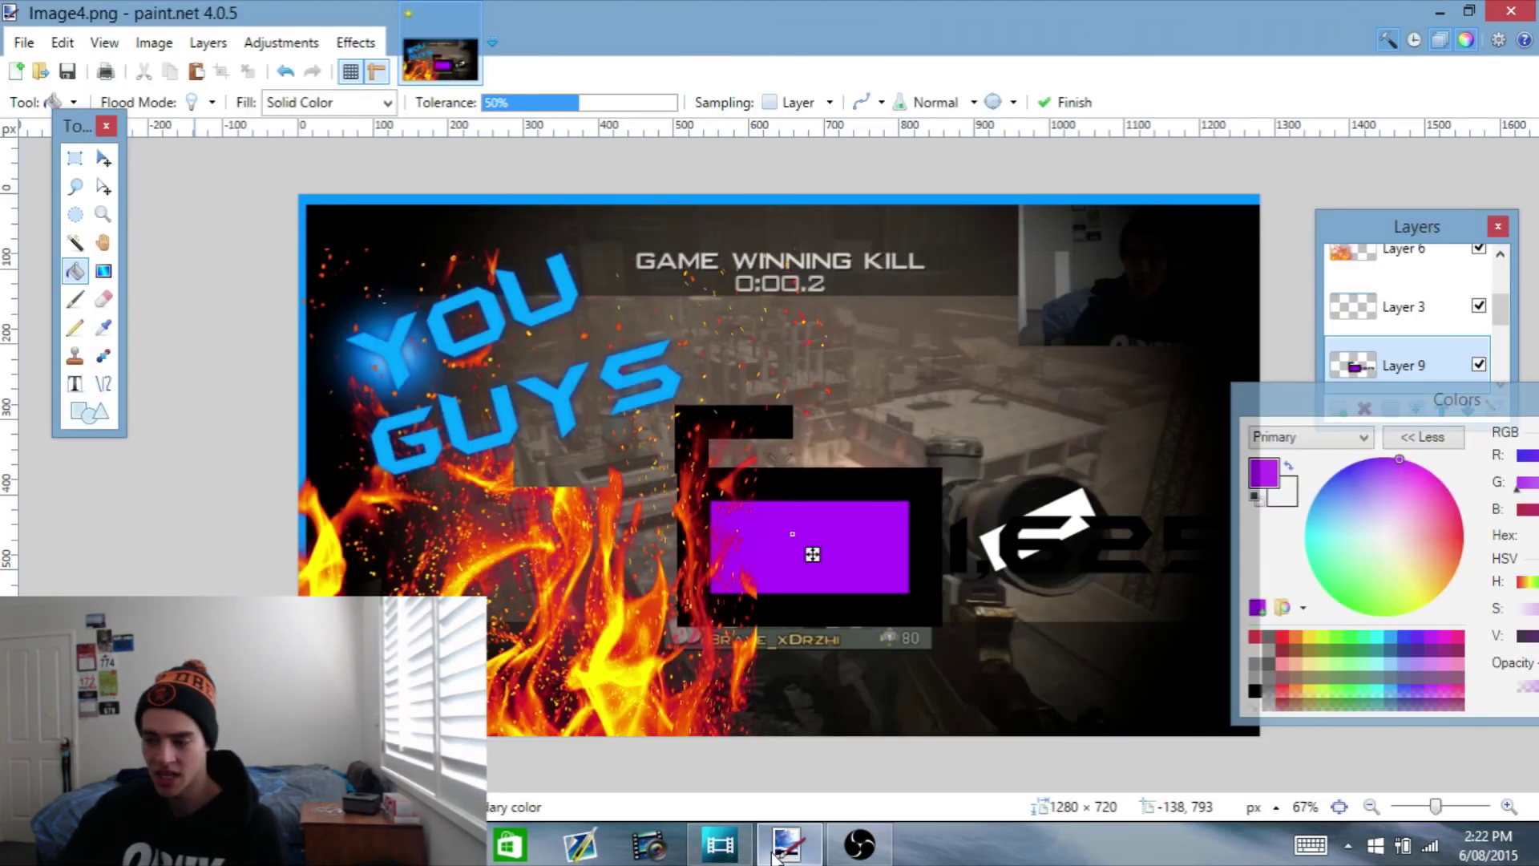